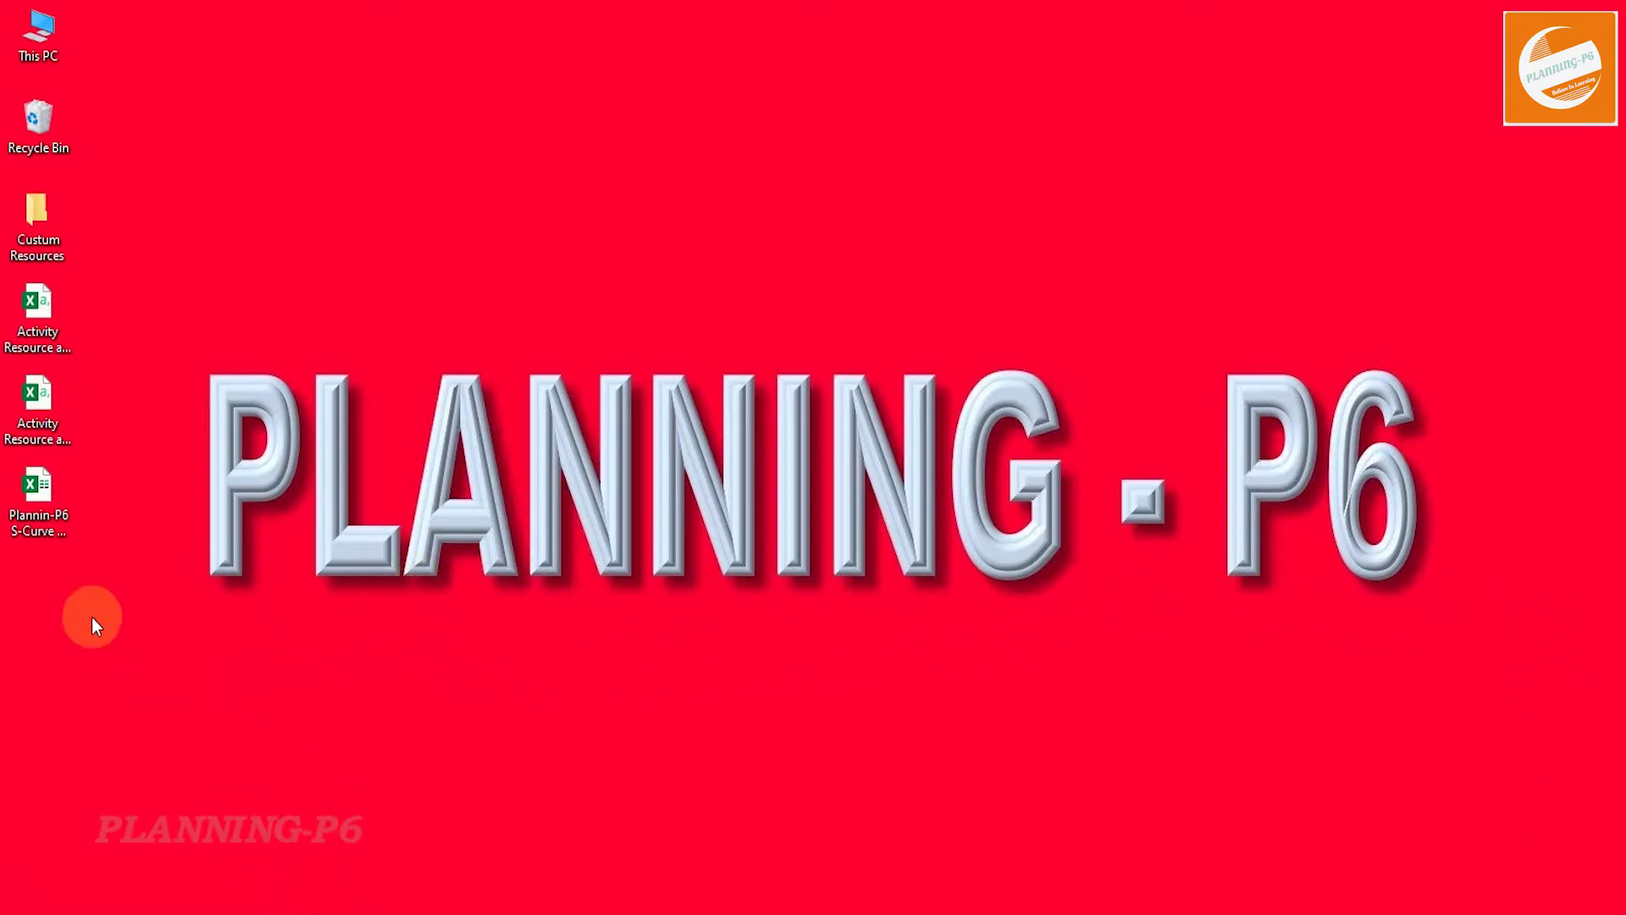
Look over the planned-manhours and progress table in the Plannin-P6 S-Curve Sample workbook in Excel.
left_click(40, 331)
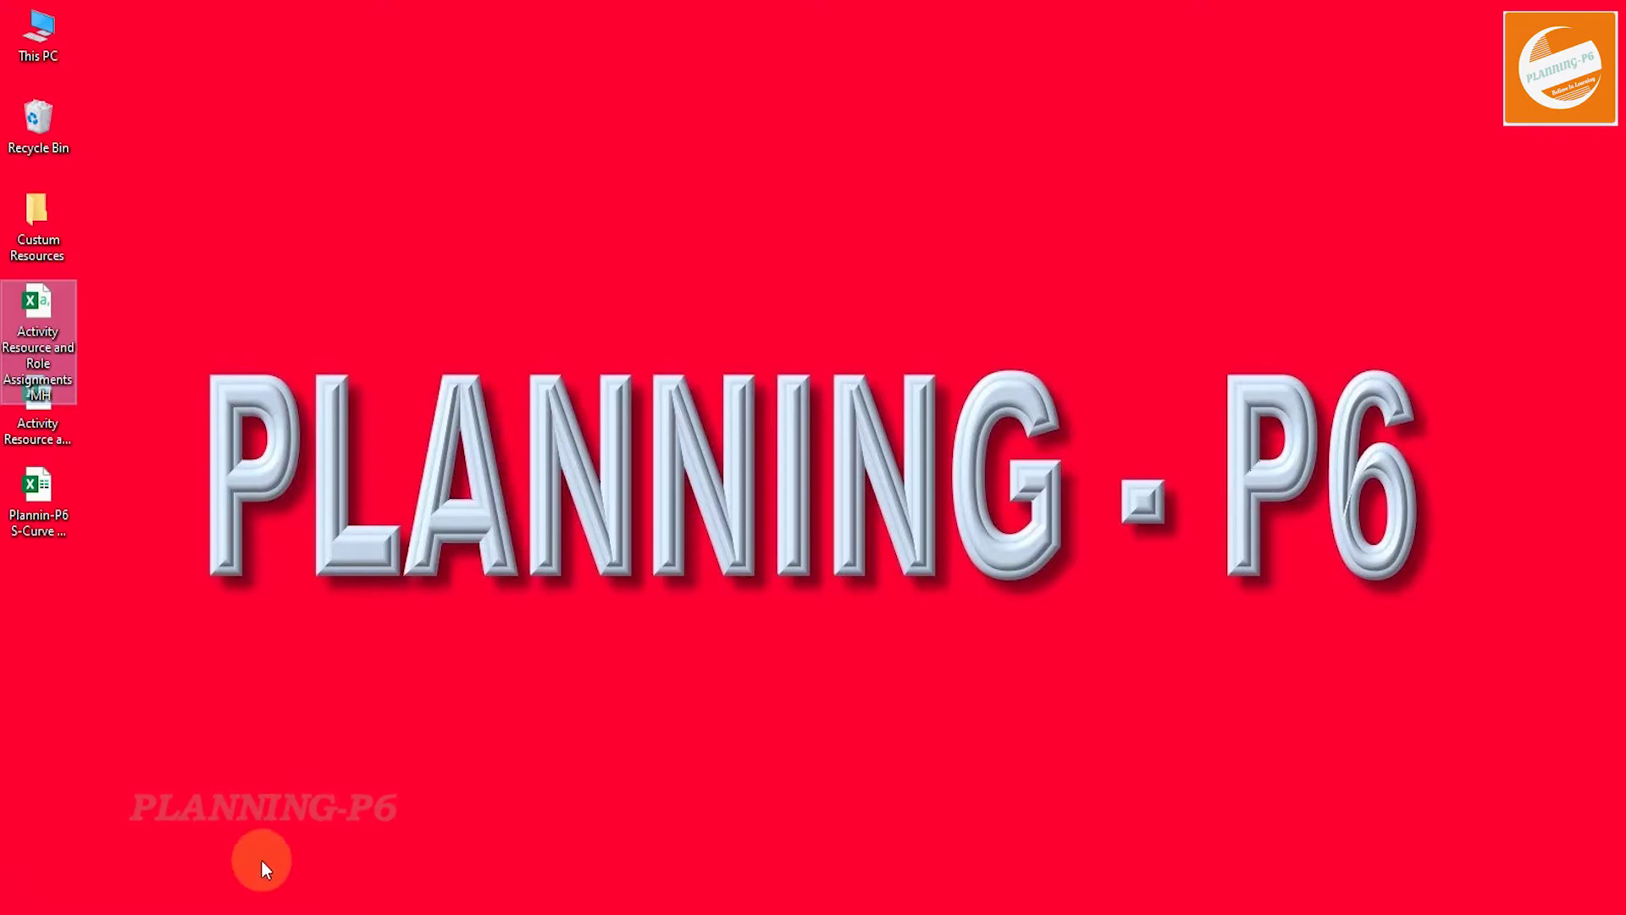
left_click(235, 904)
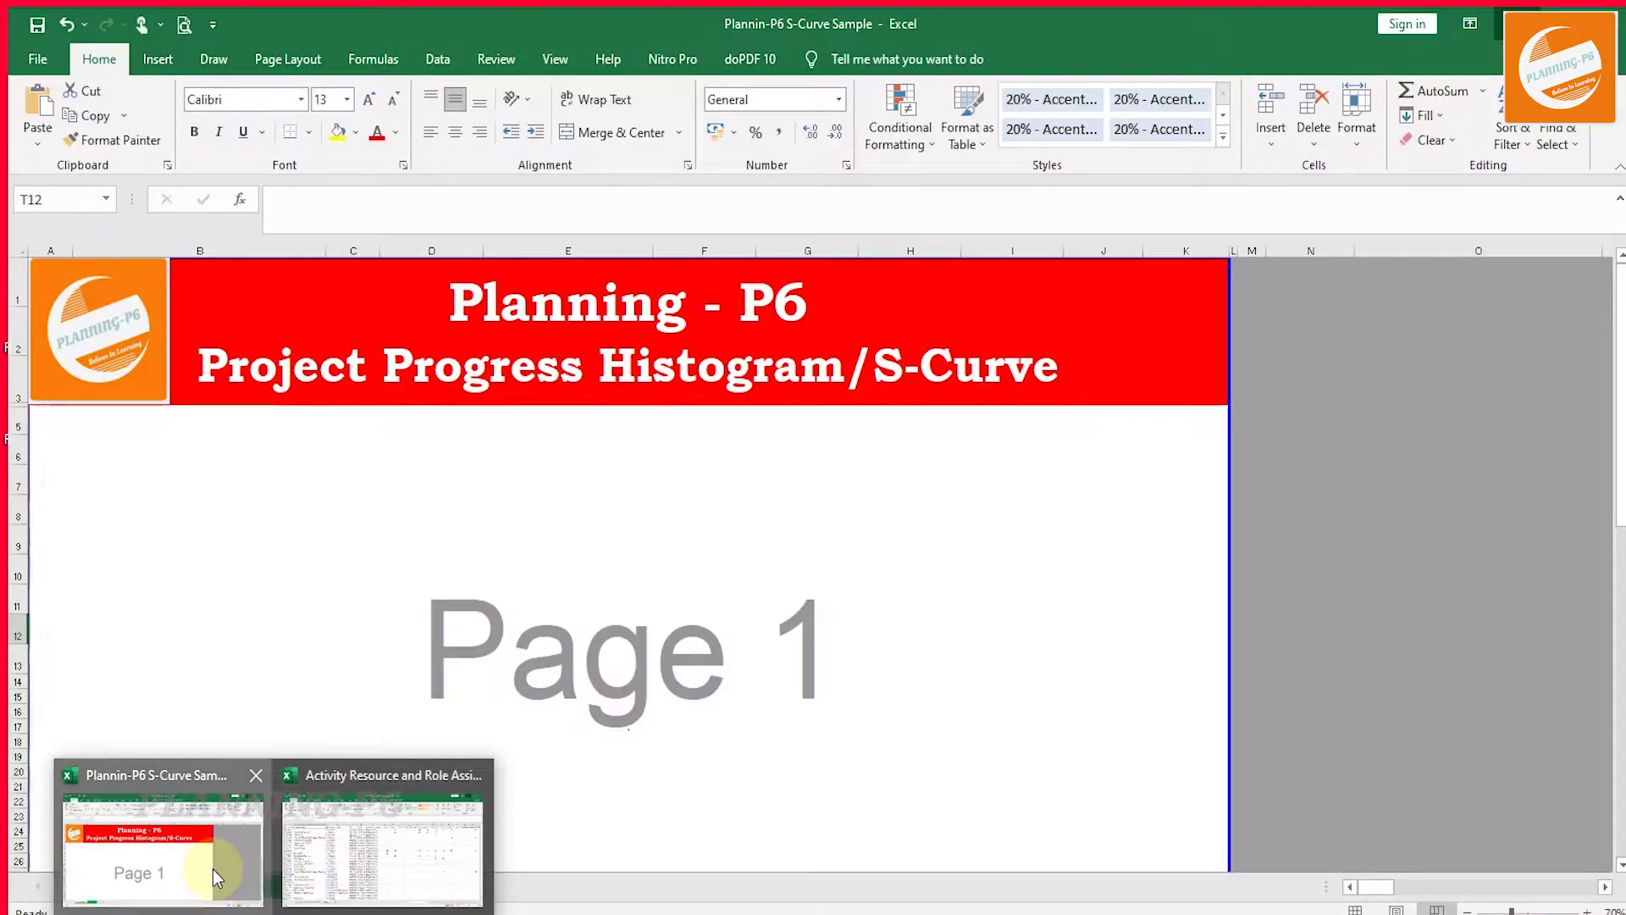
left_click(212, 869)
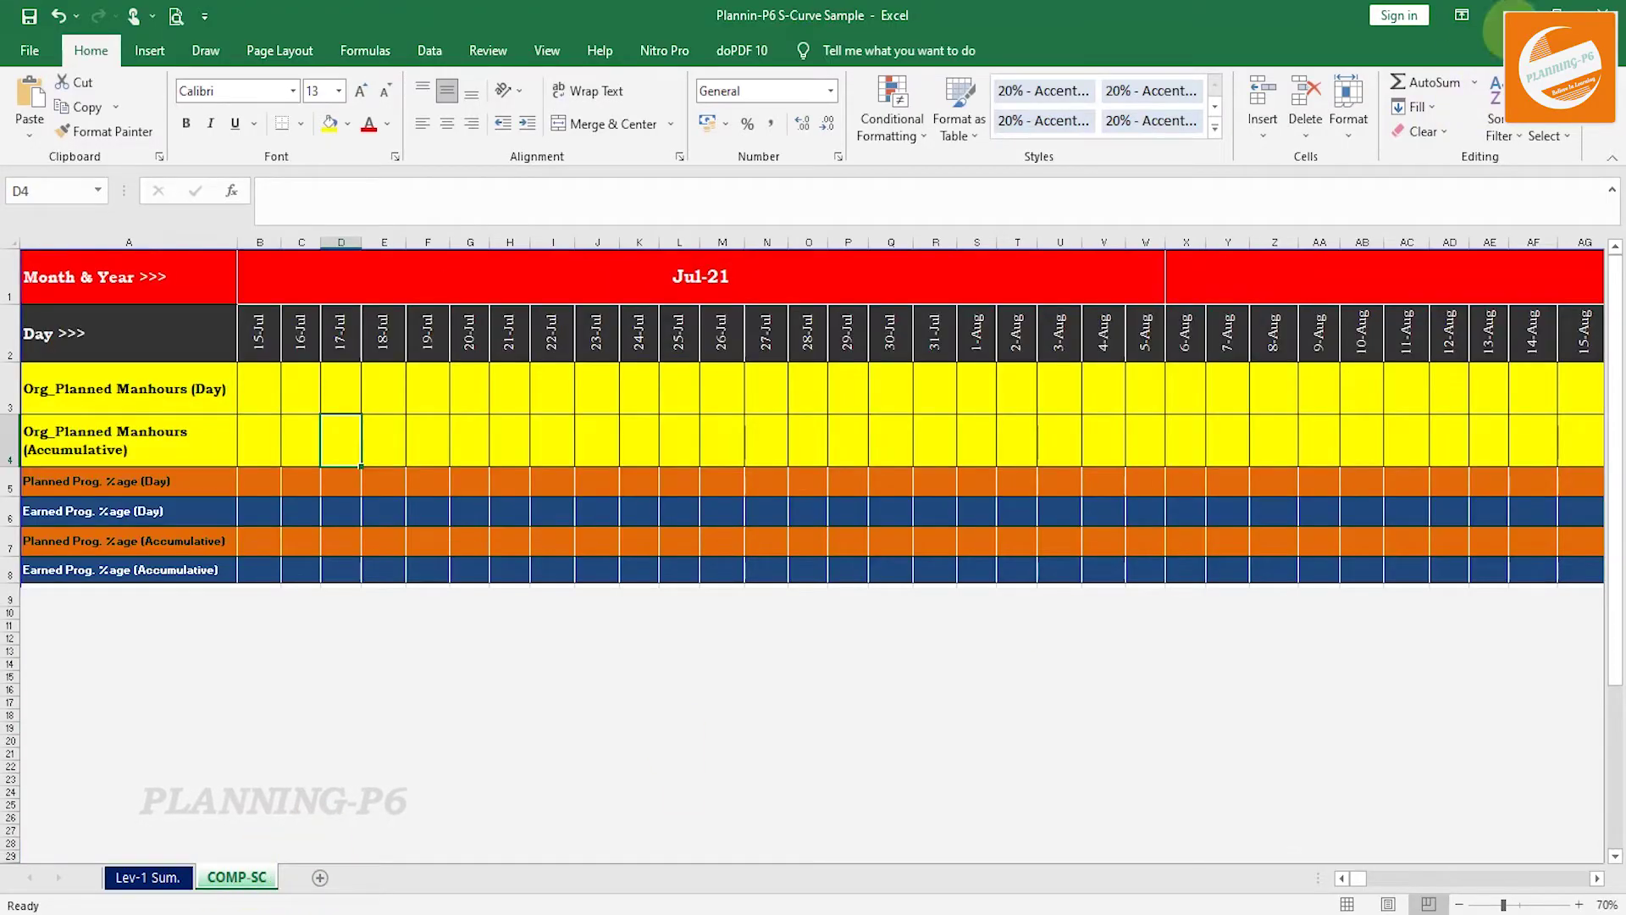
key("super+d")
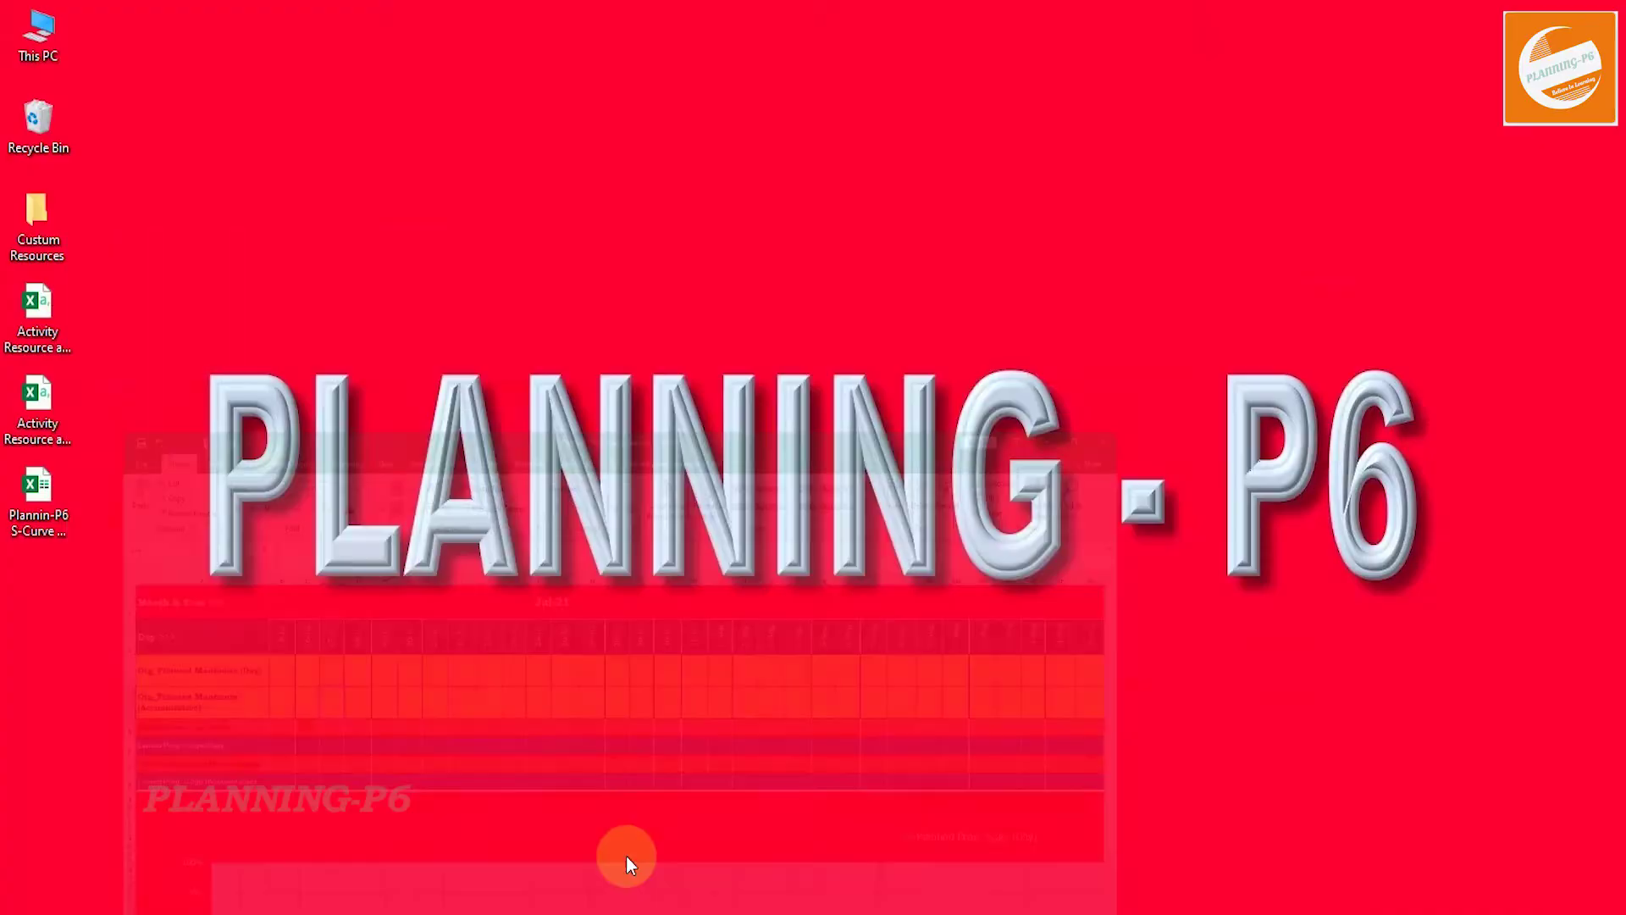
Review the Activity Resource and Role Assignments-MH workbook in Excel against the Resource Assignments in Primavera P6.
mouse_move(296, 908)
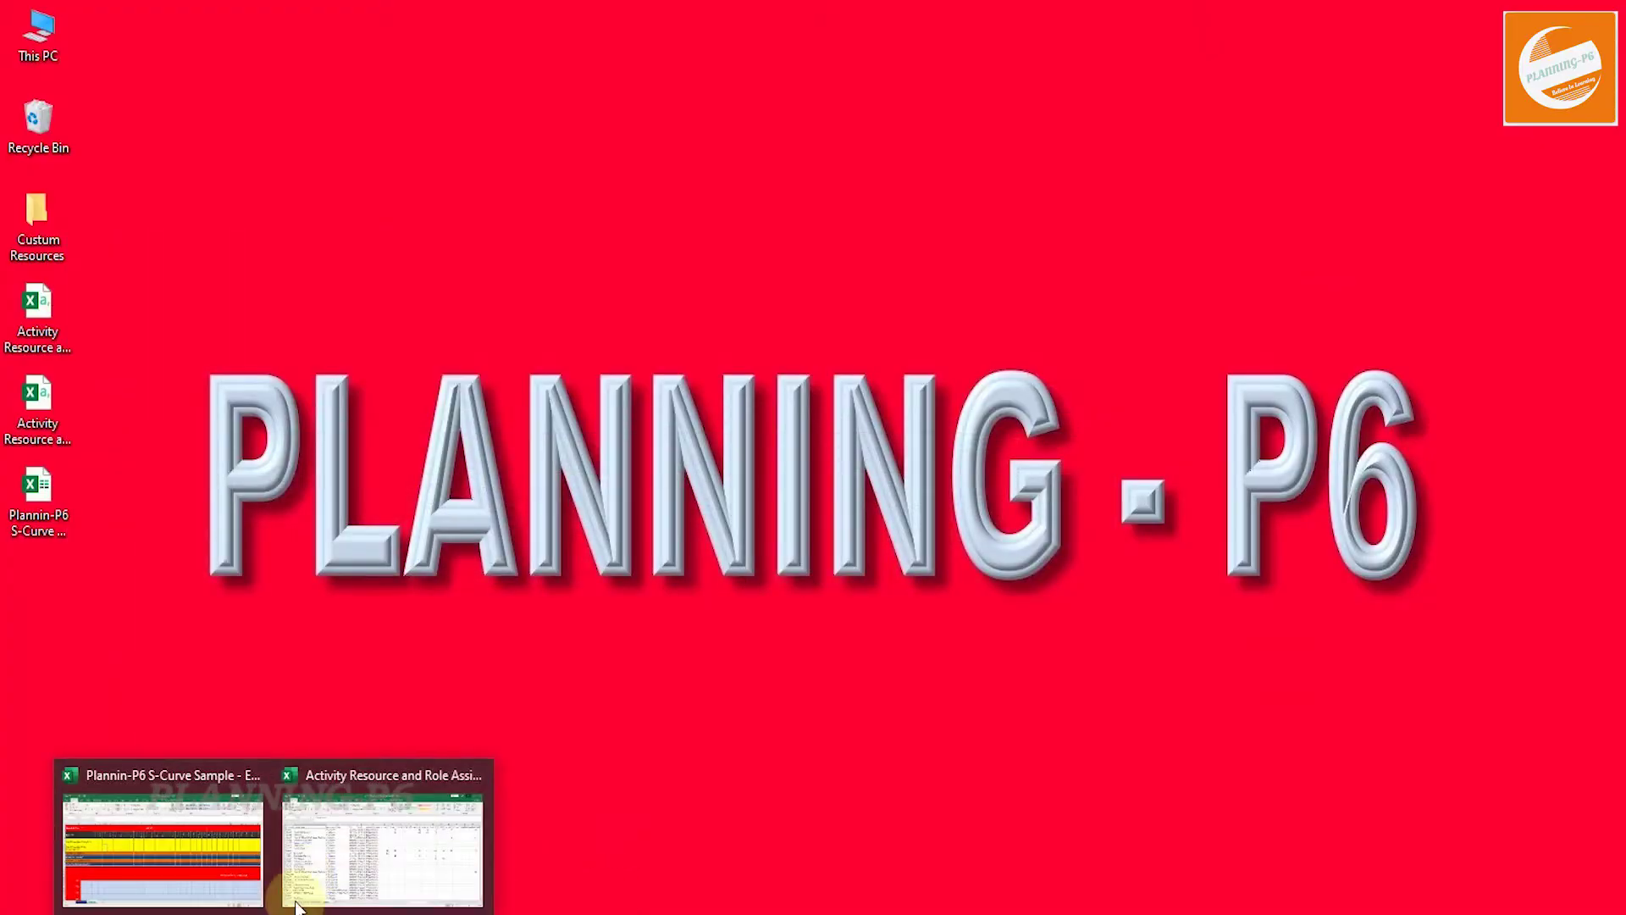
left_click(354, 877)
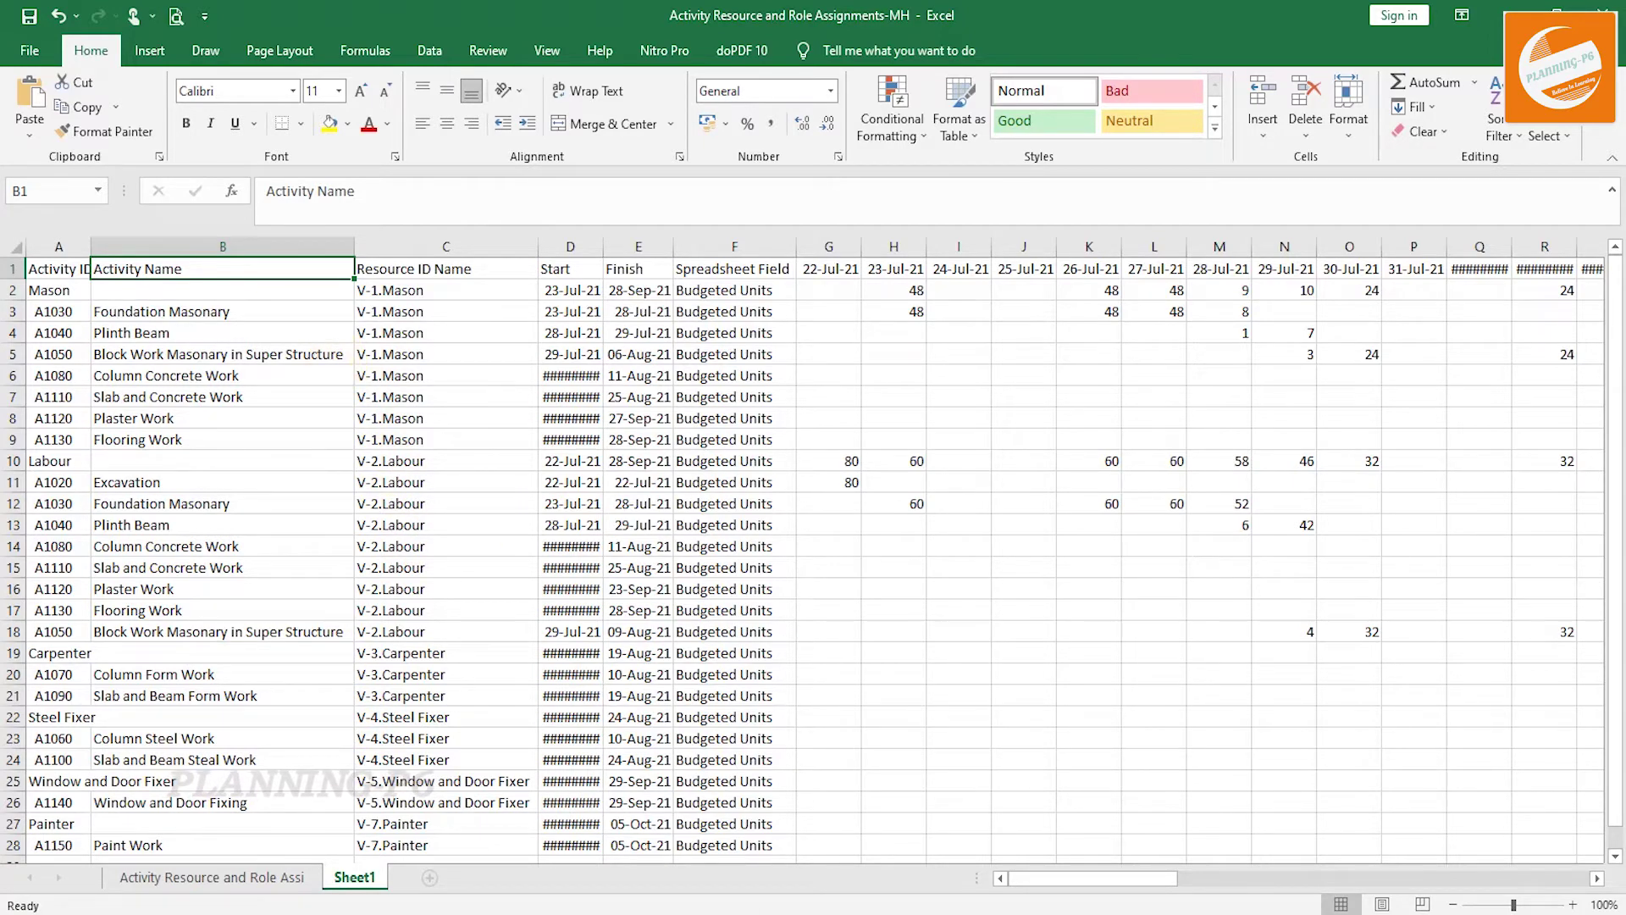
key("alt+Tab")
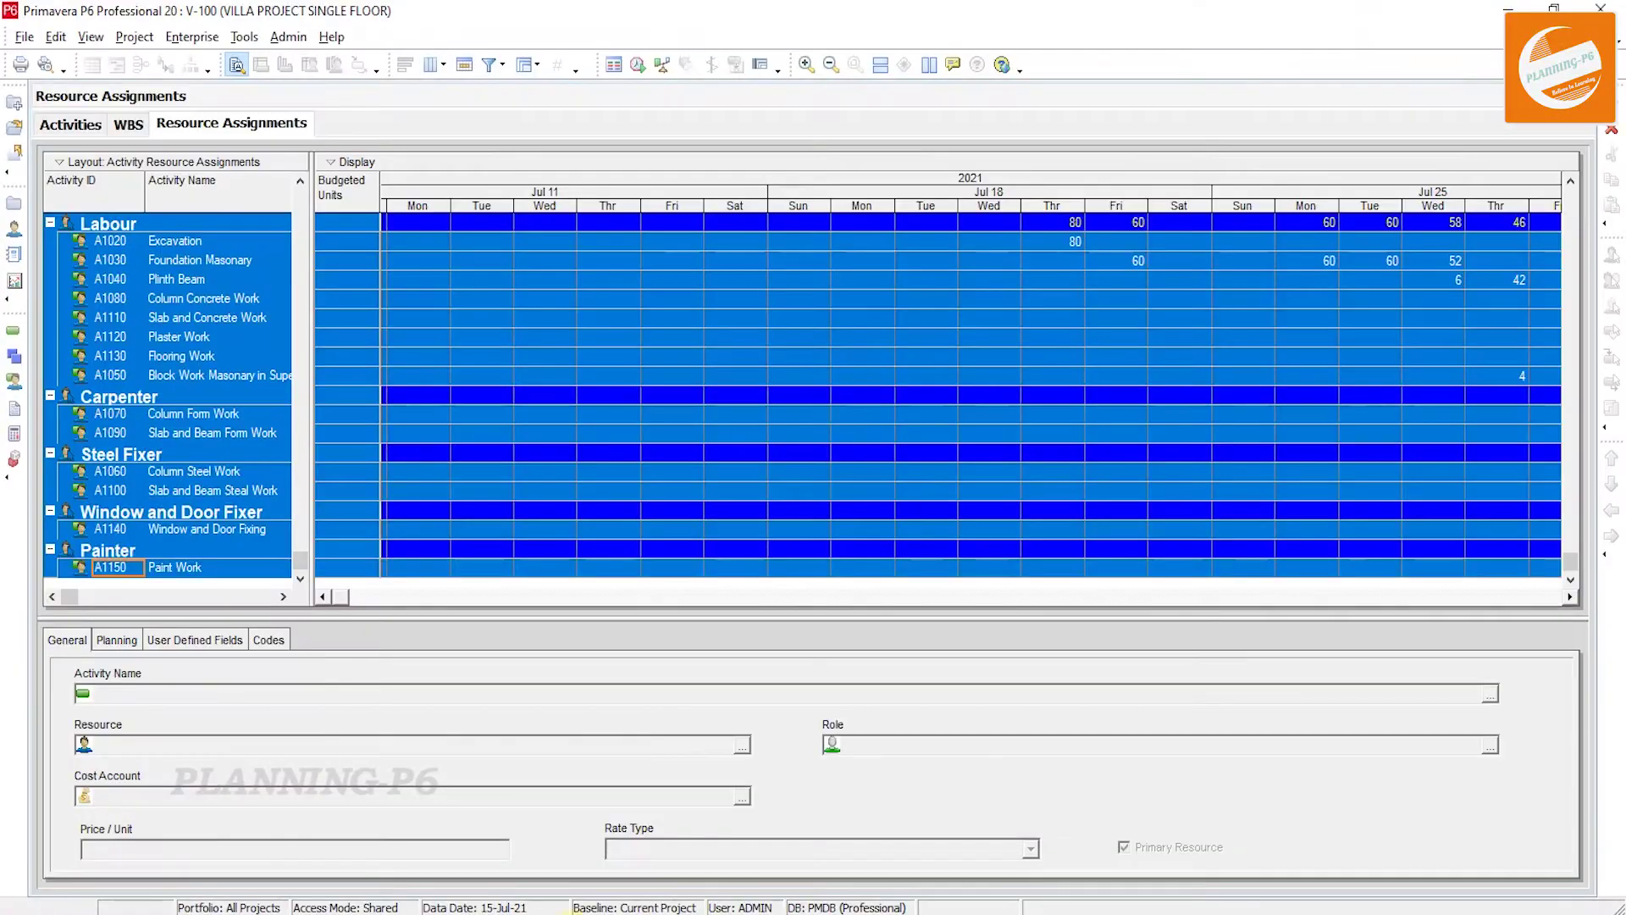
left_click(70, 125)
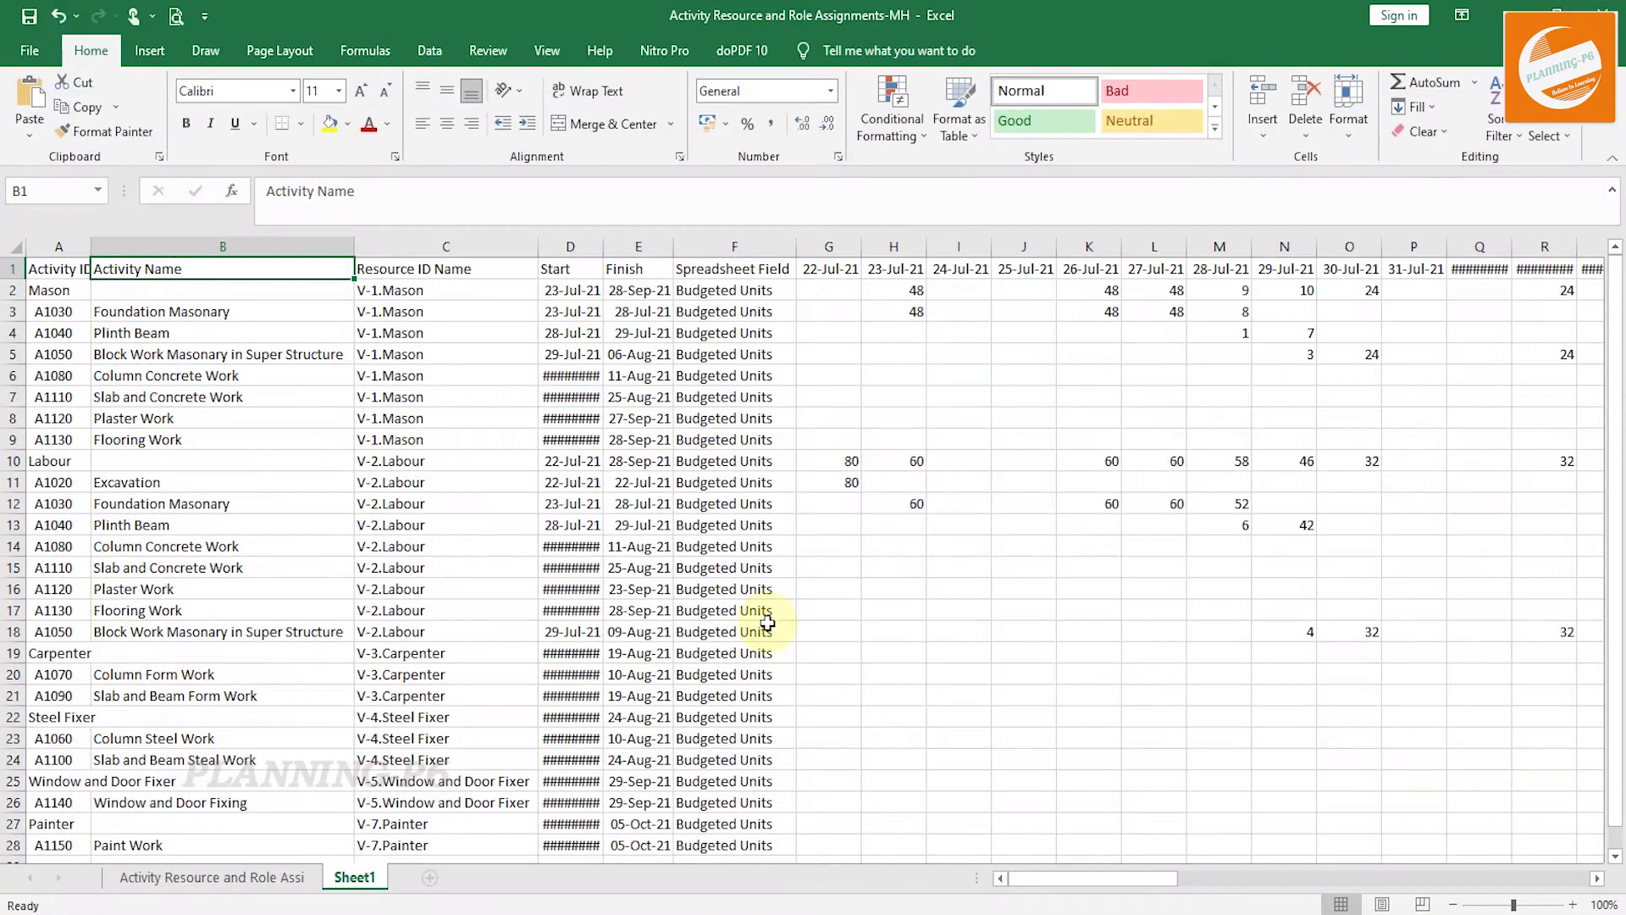
left_click(484, 500)
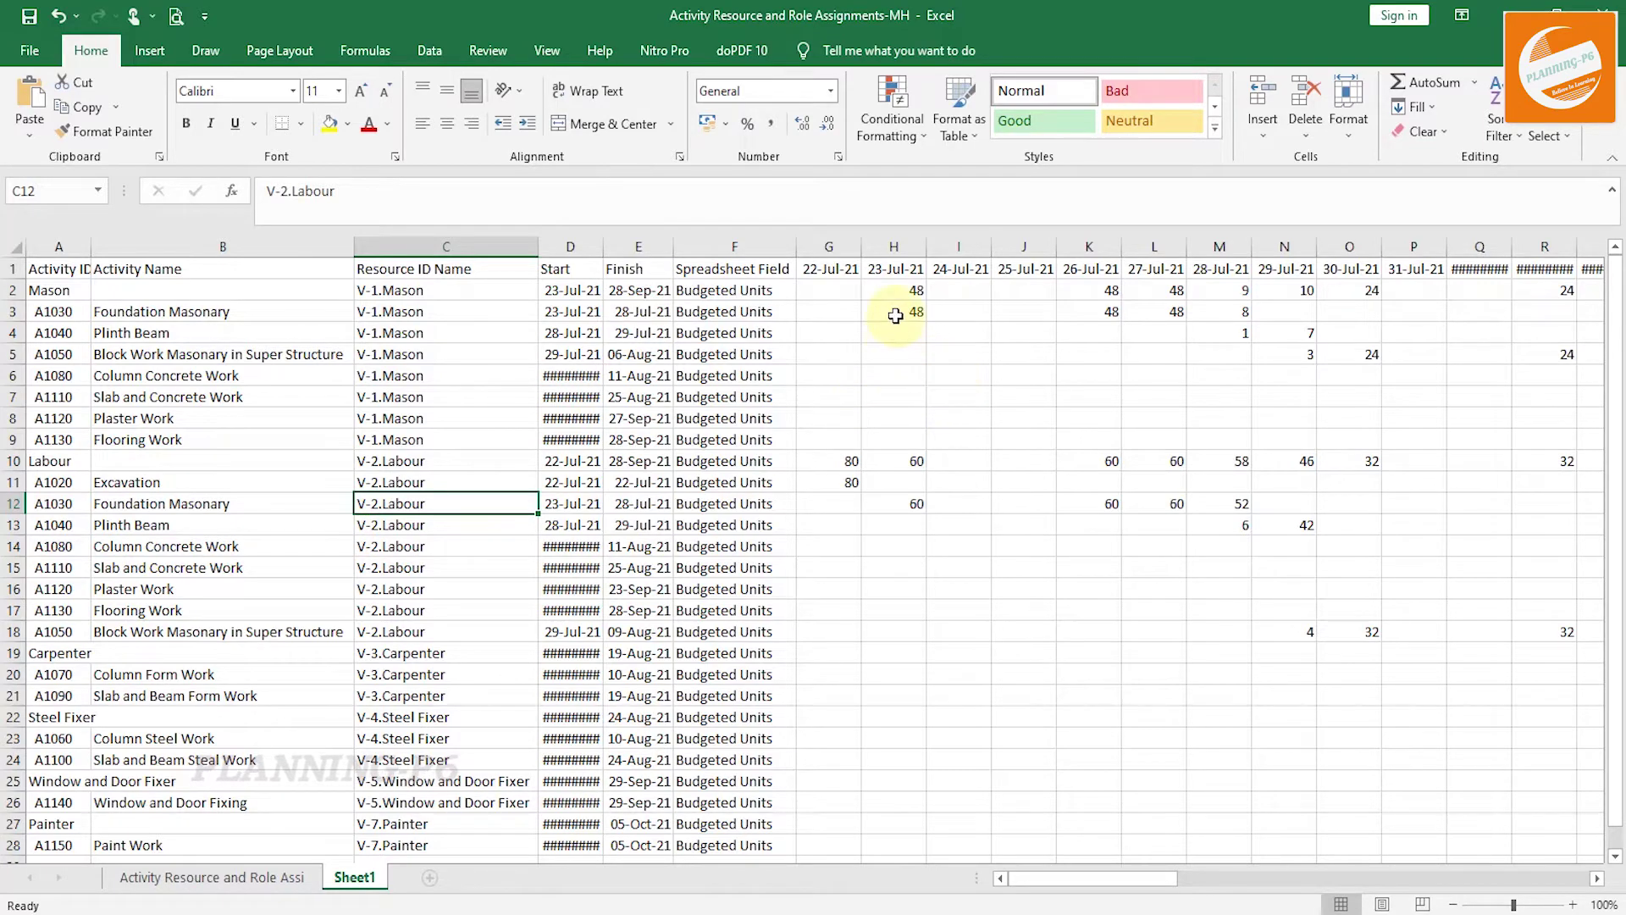
left_click(14, 290)
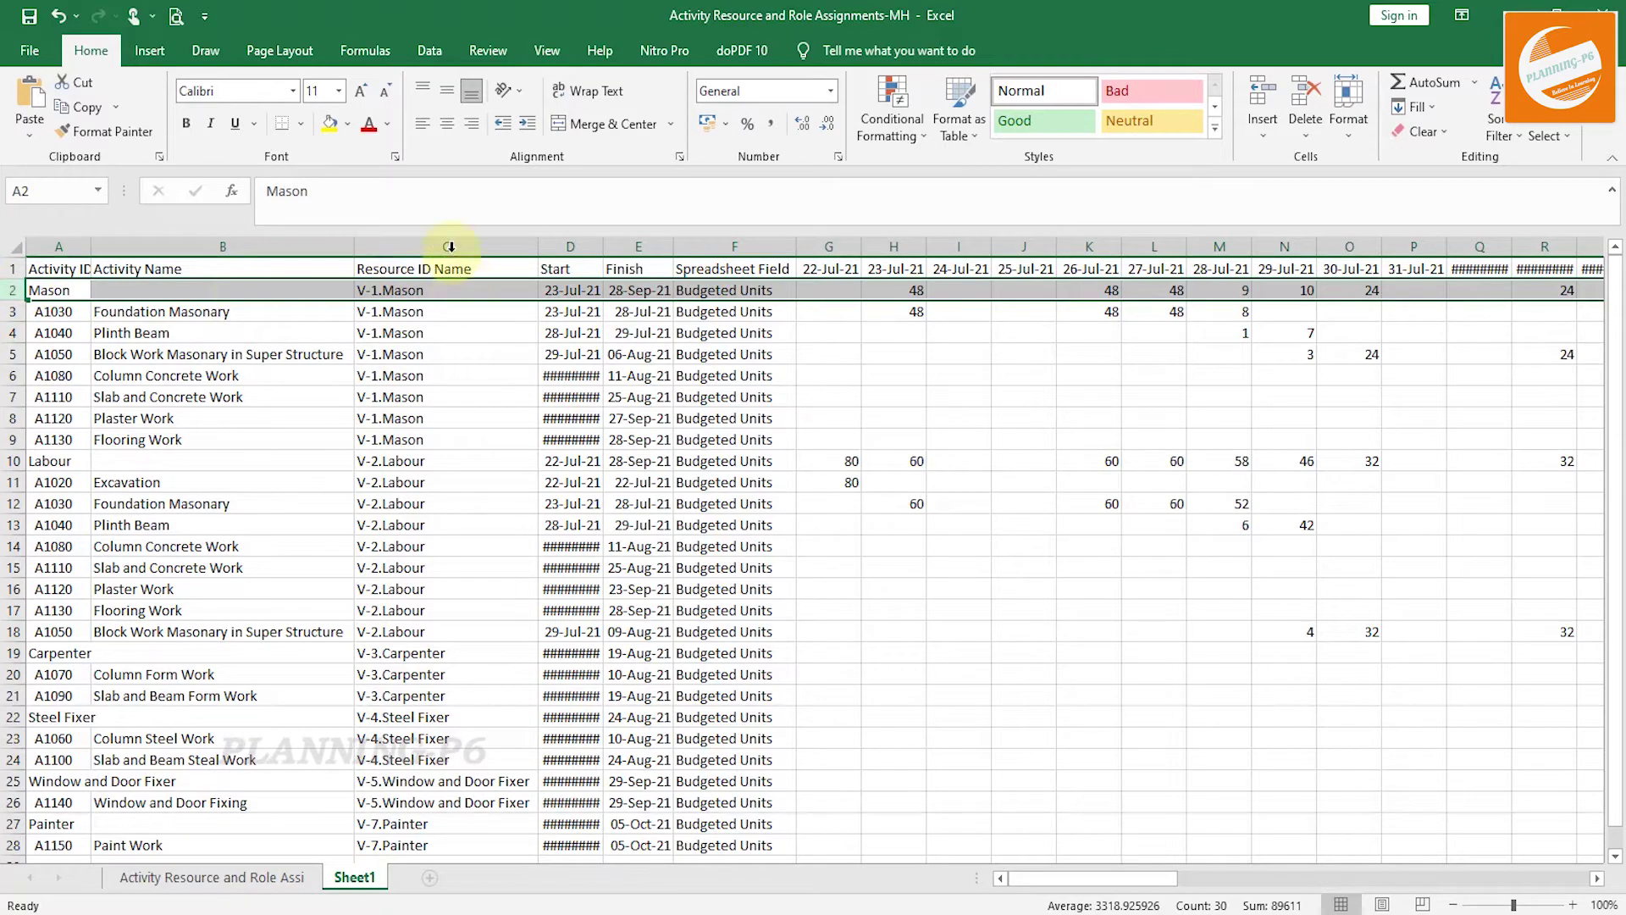
Delete columns C to F, covering Resource ID Name, Start, Finish and Spreadsheet Field, from Sheet1.
left_click_drag(449, 247, 699, 259)
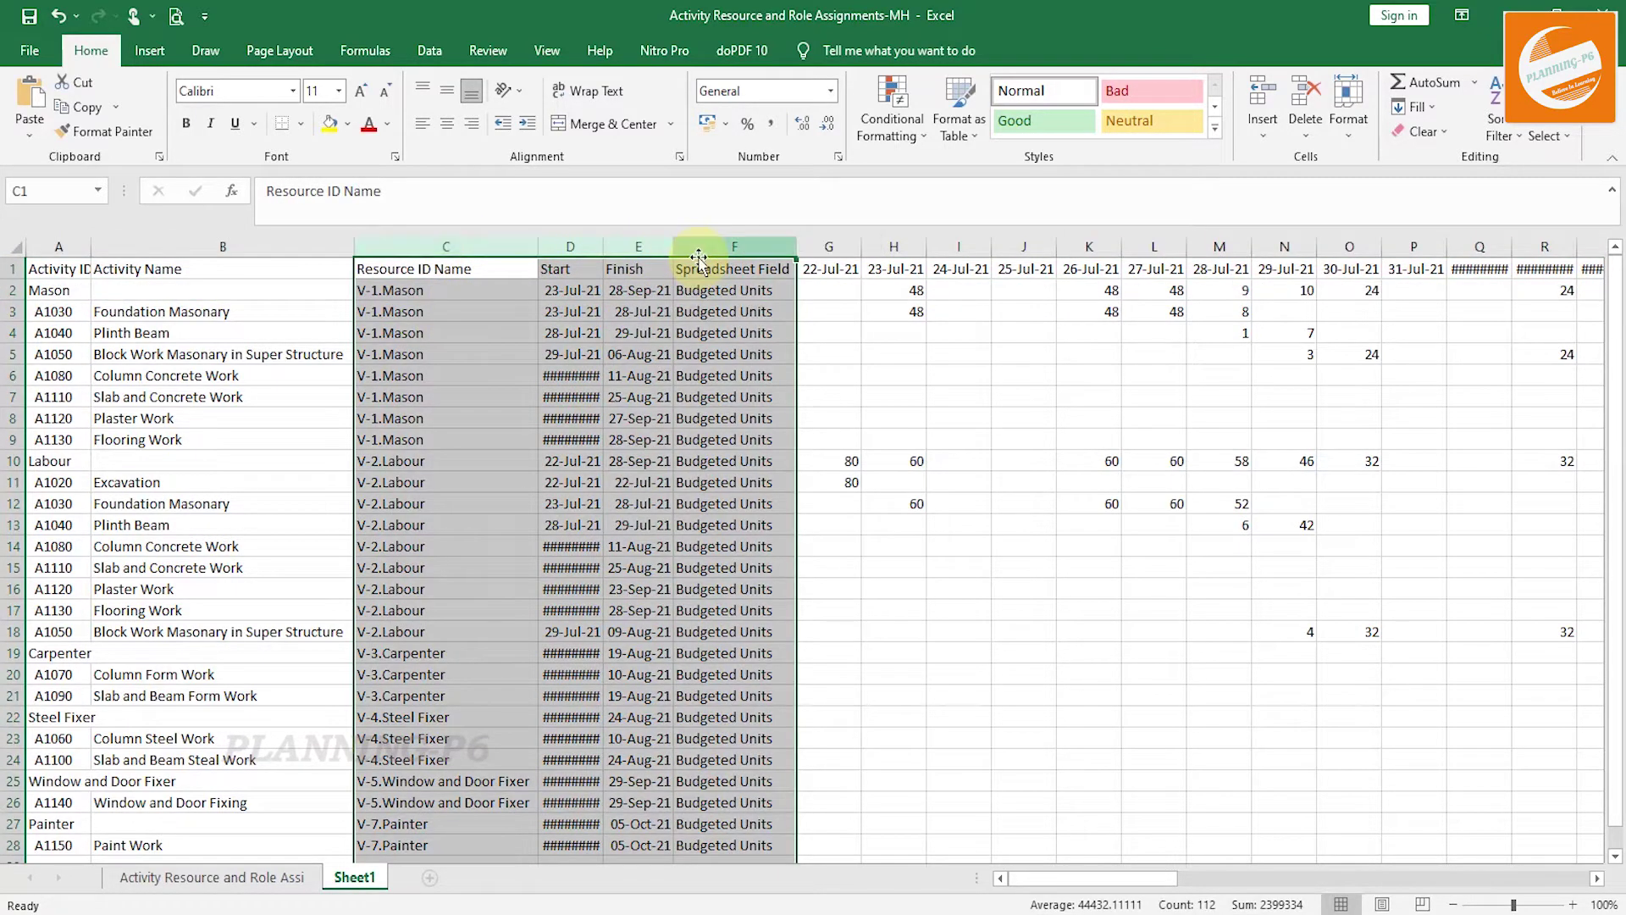
right_click(702, 247)
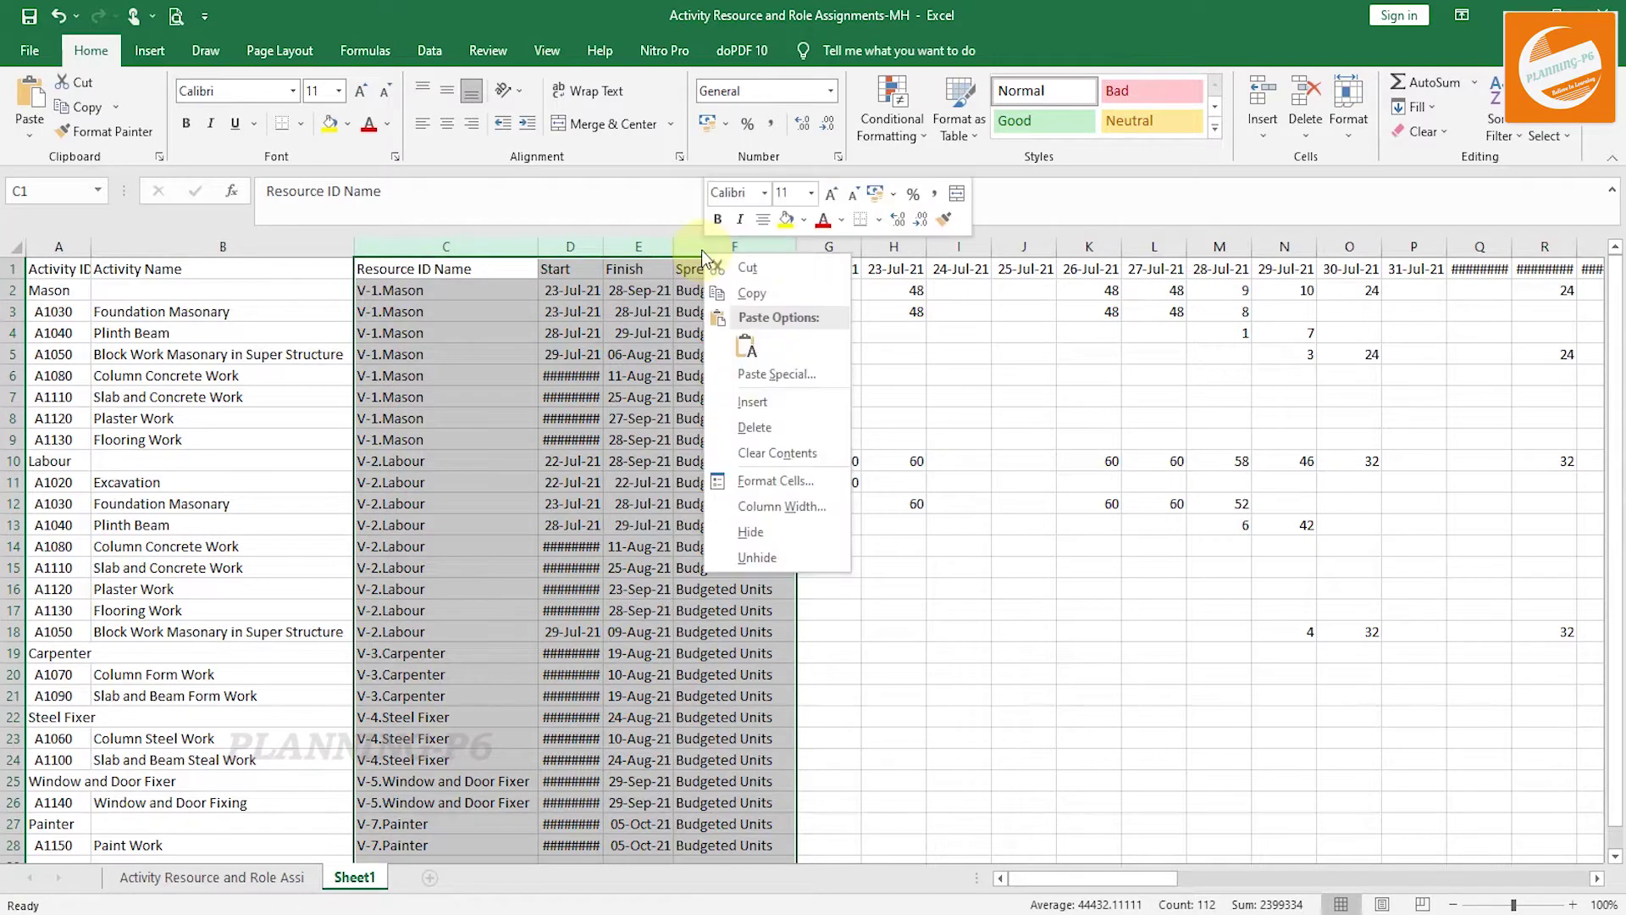
left_click(772, 430)
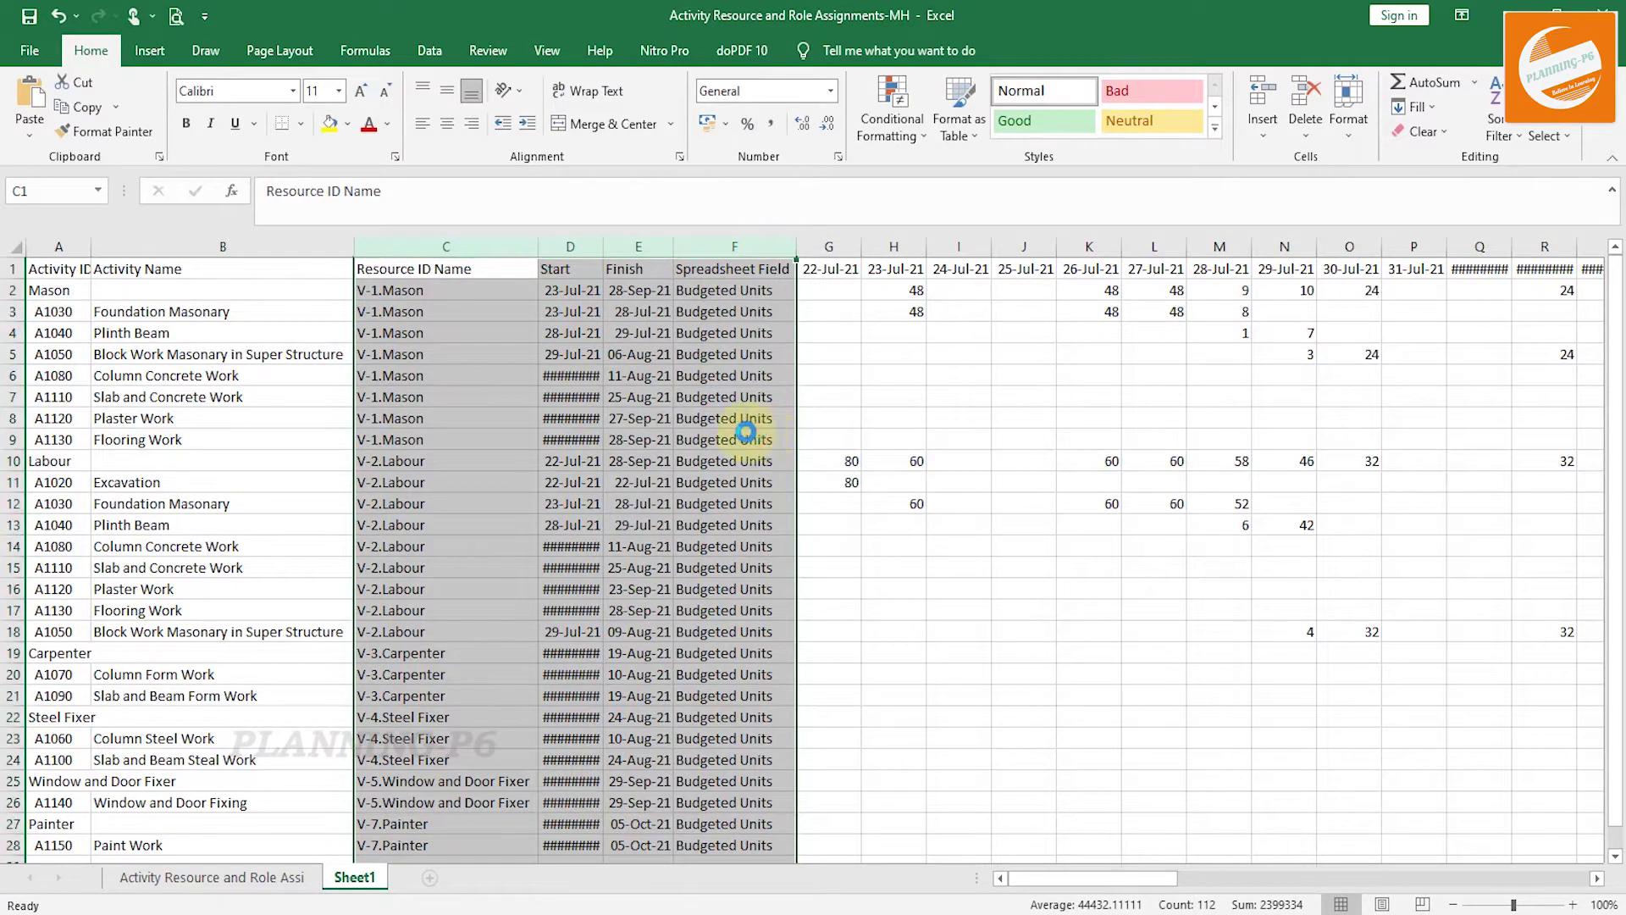
left_click(518, 525)
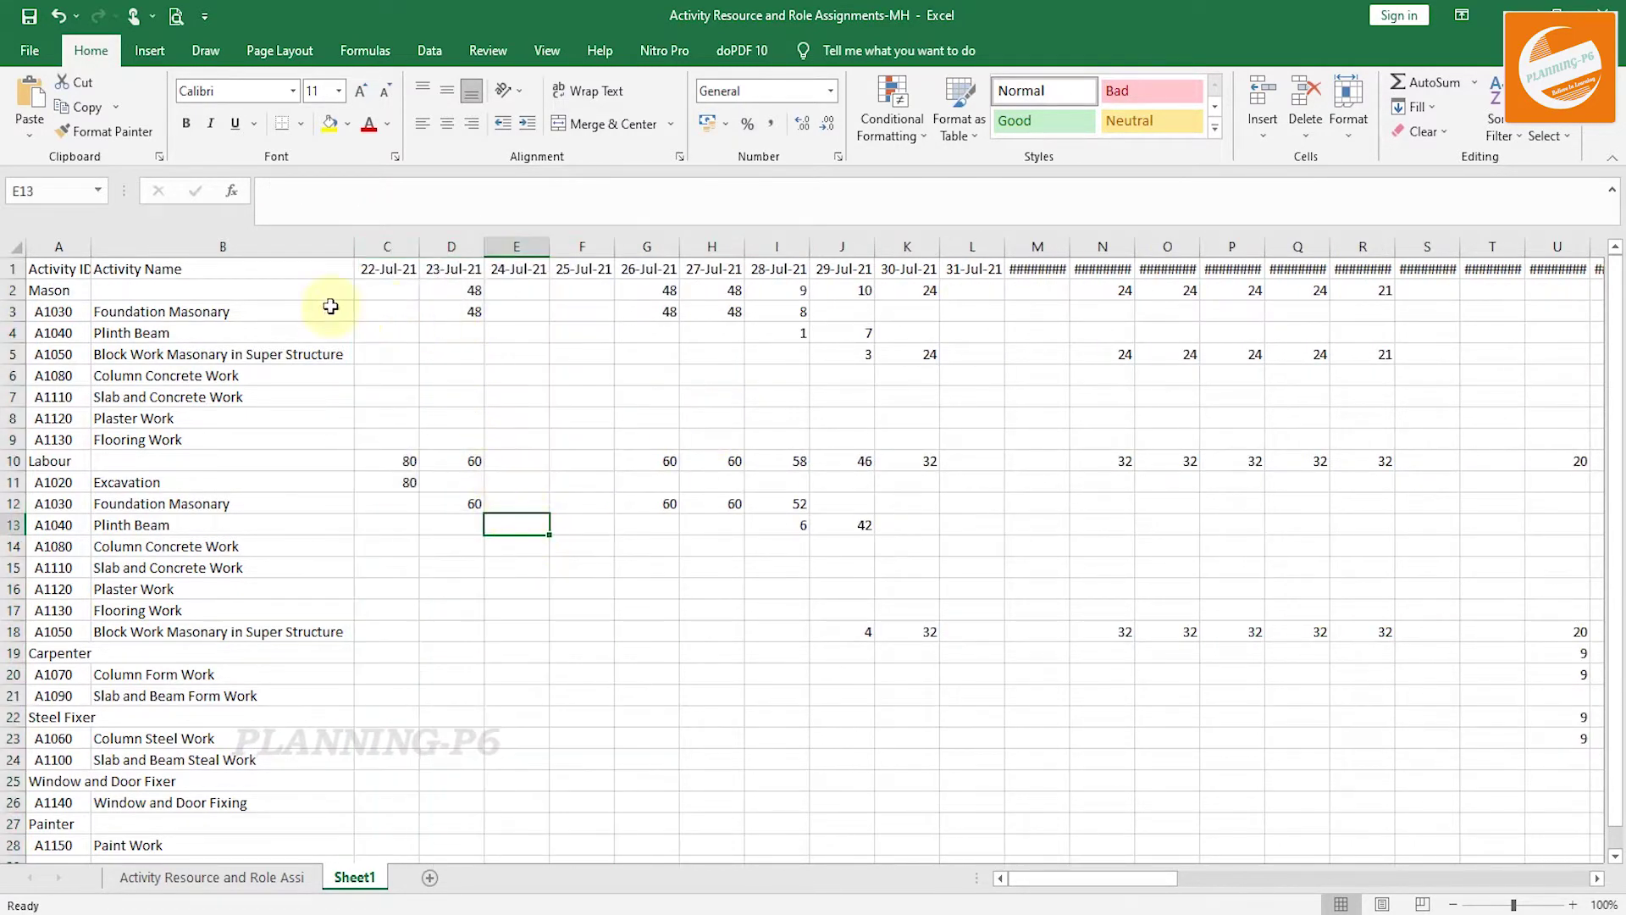
Highlight the Mason, Labour, Carpenter, Steel Fixer and Painter summary rows in yellow.
left_click(13, 290)
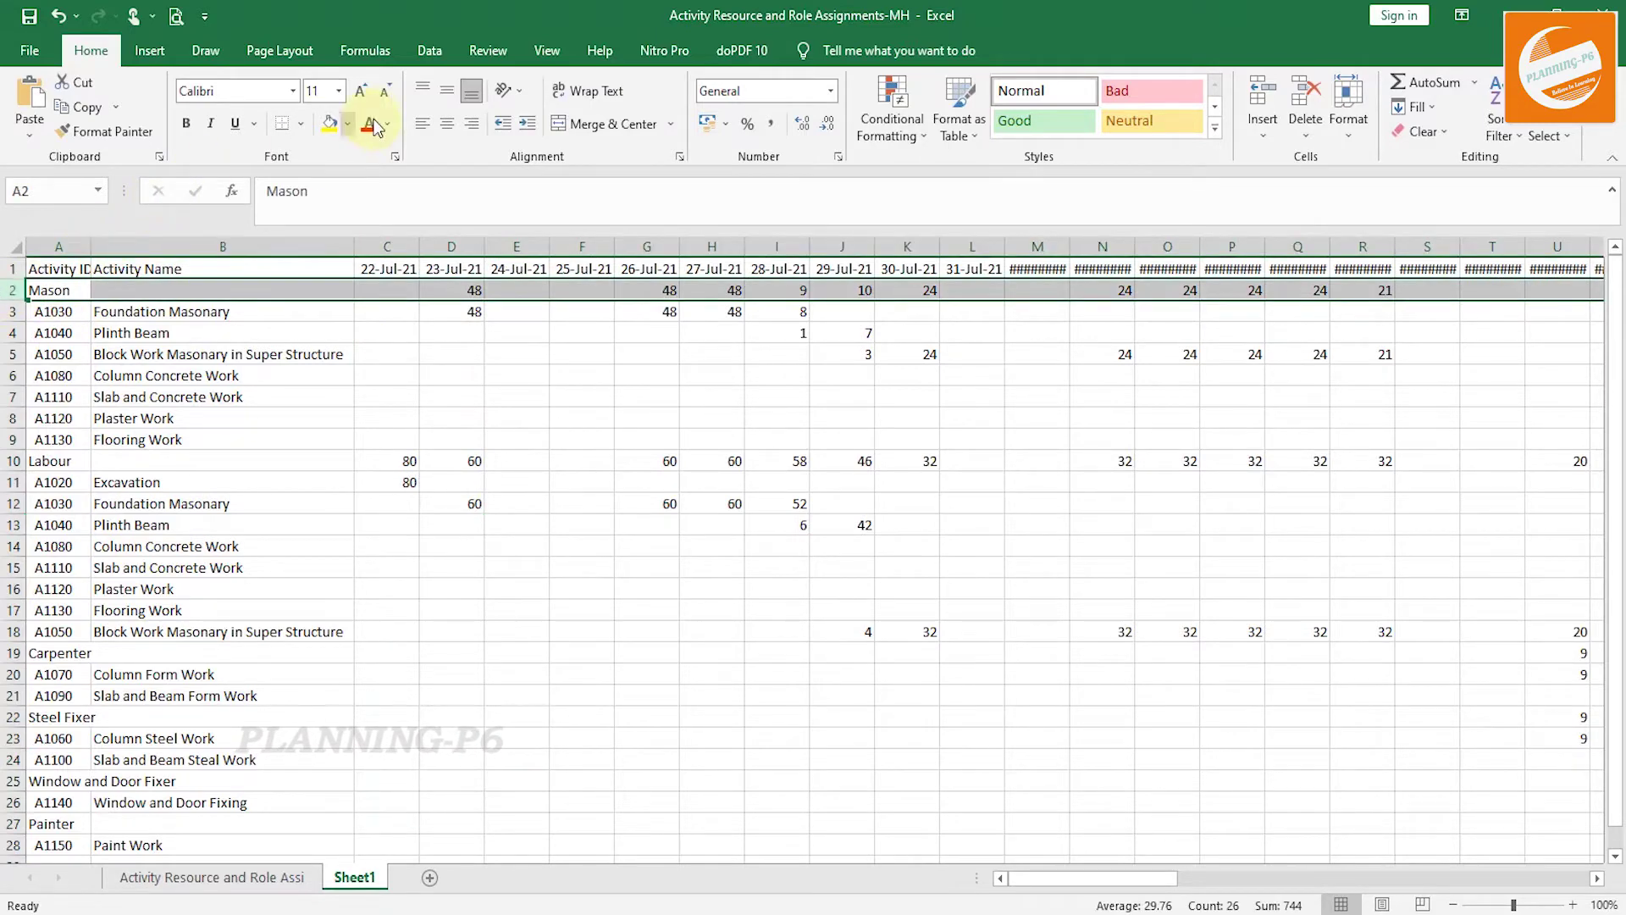
left_click(13, 461)
left_click(327, 123)
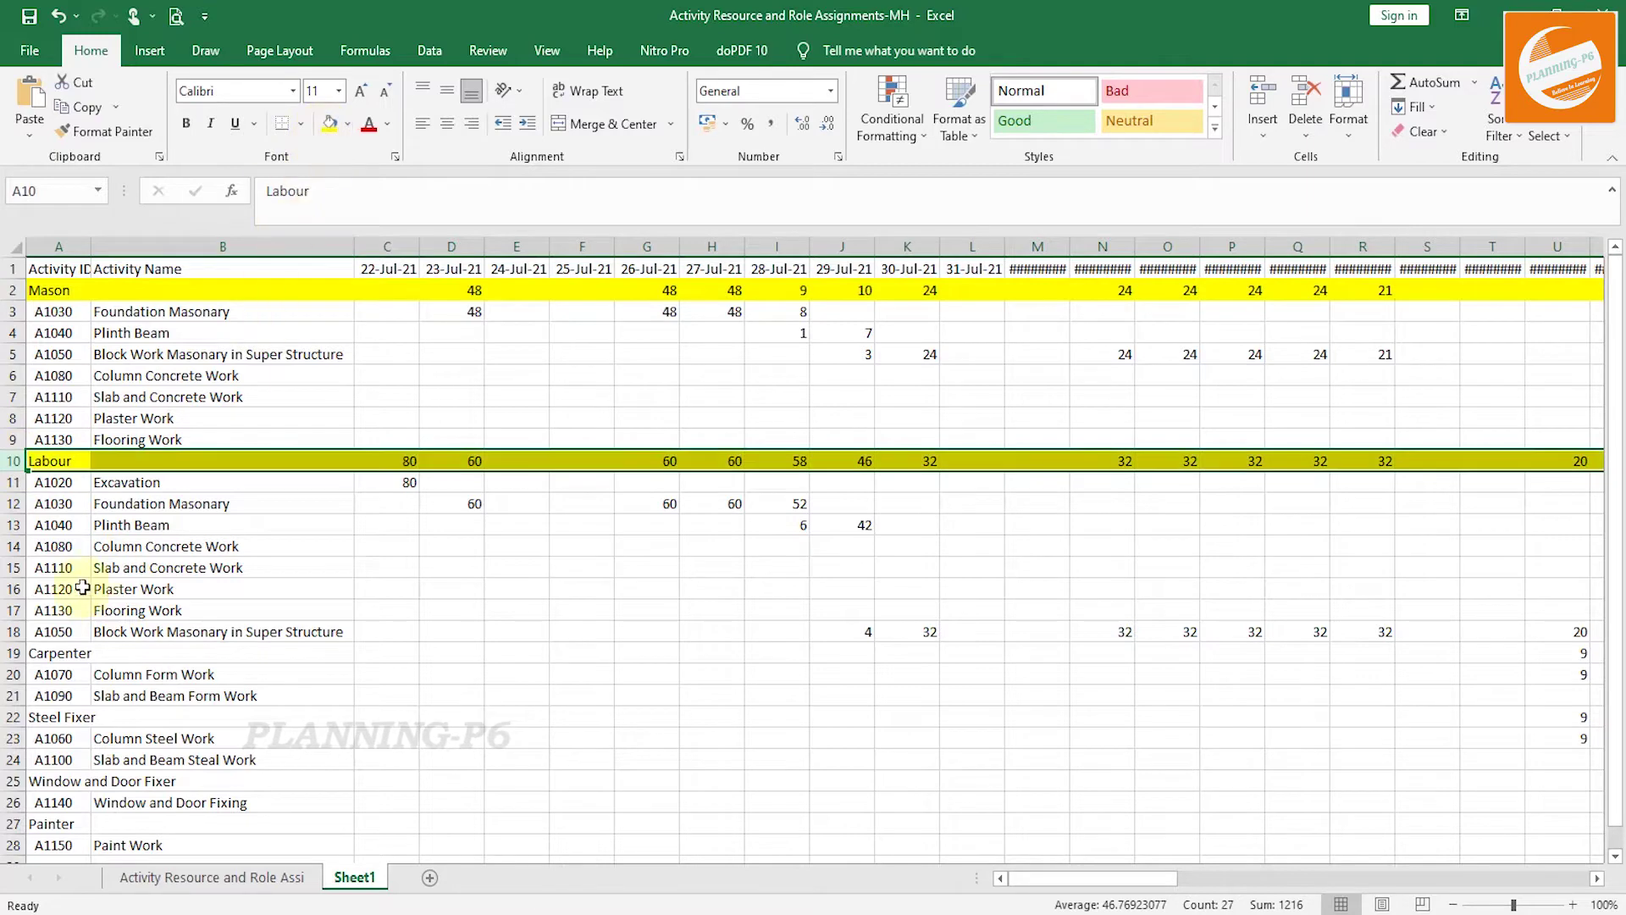
left_click(10, 652)
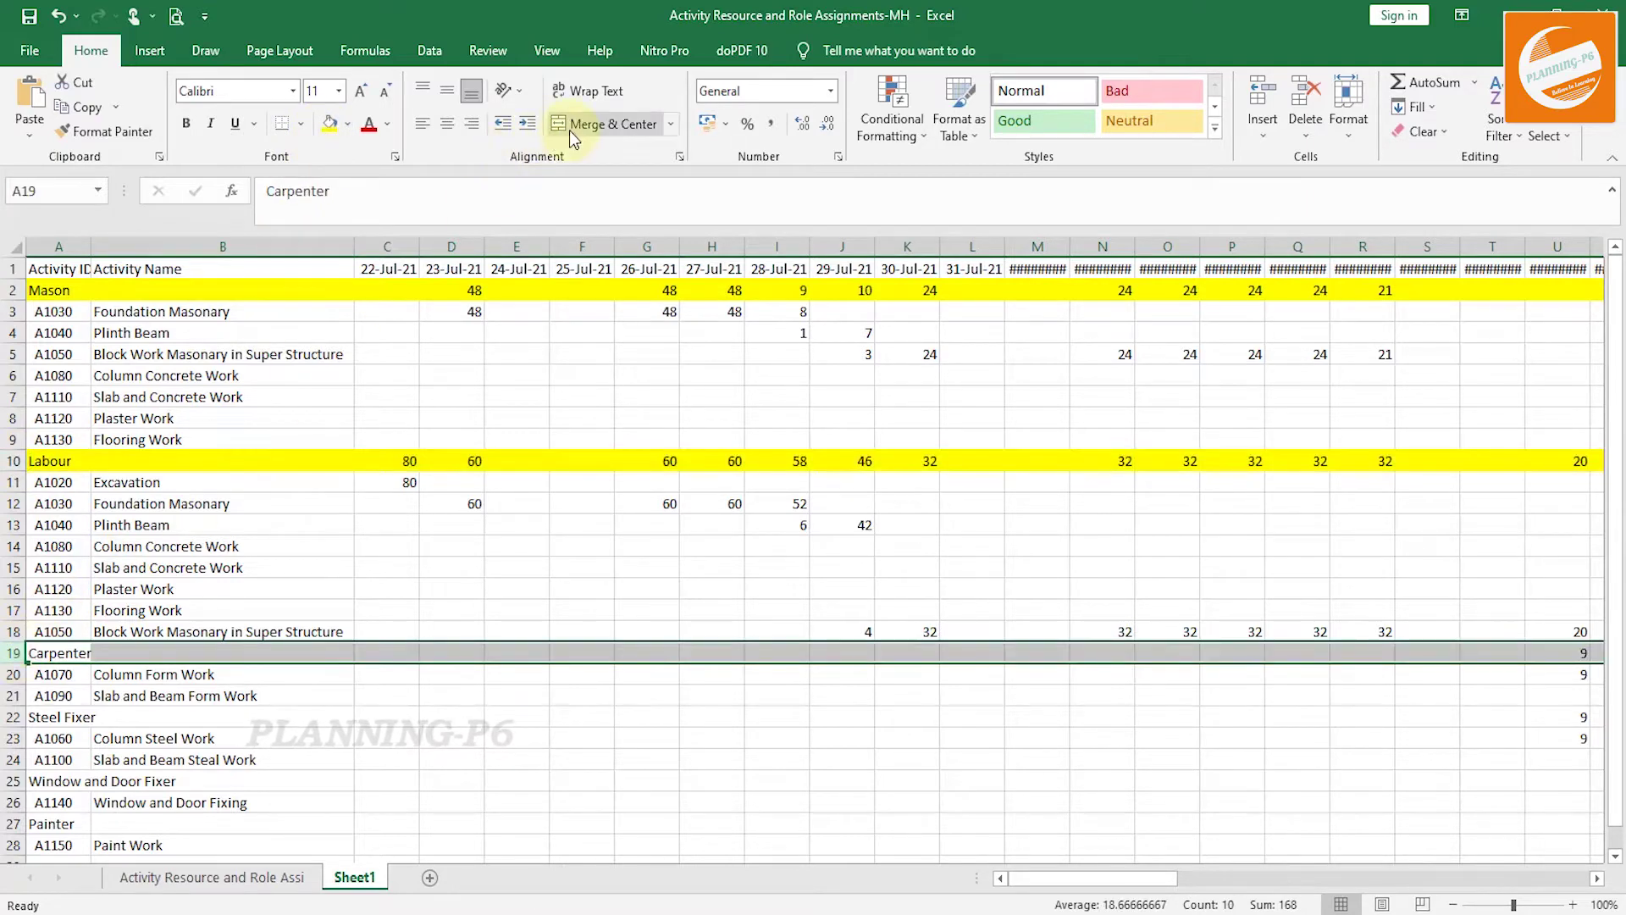
left_click(328, 124)
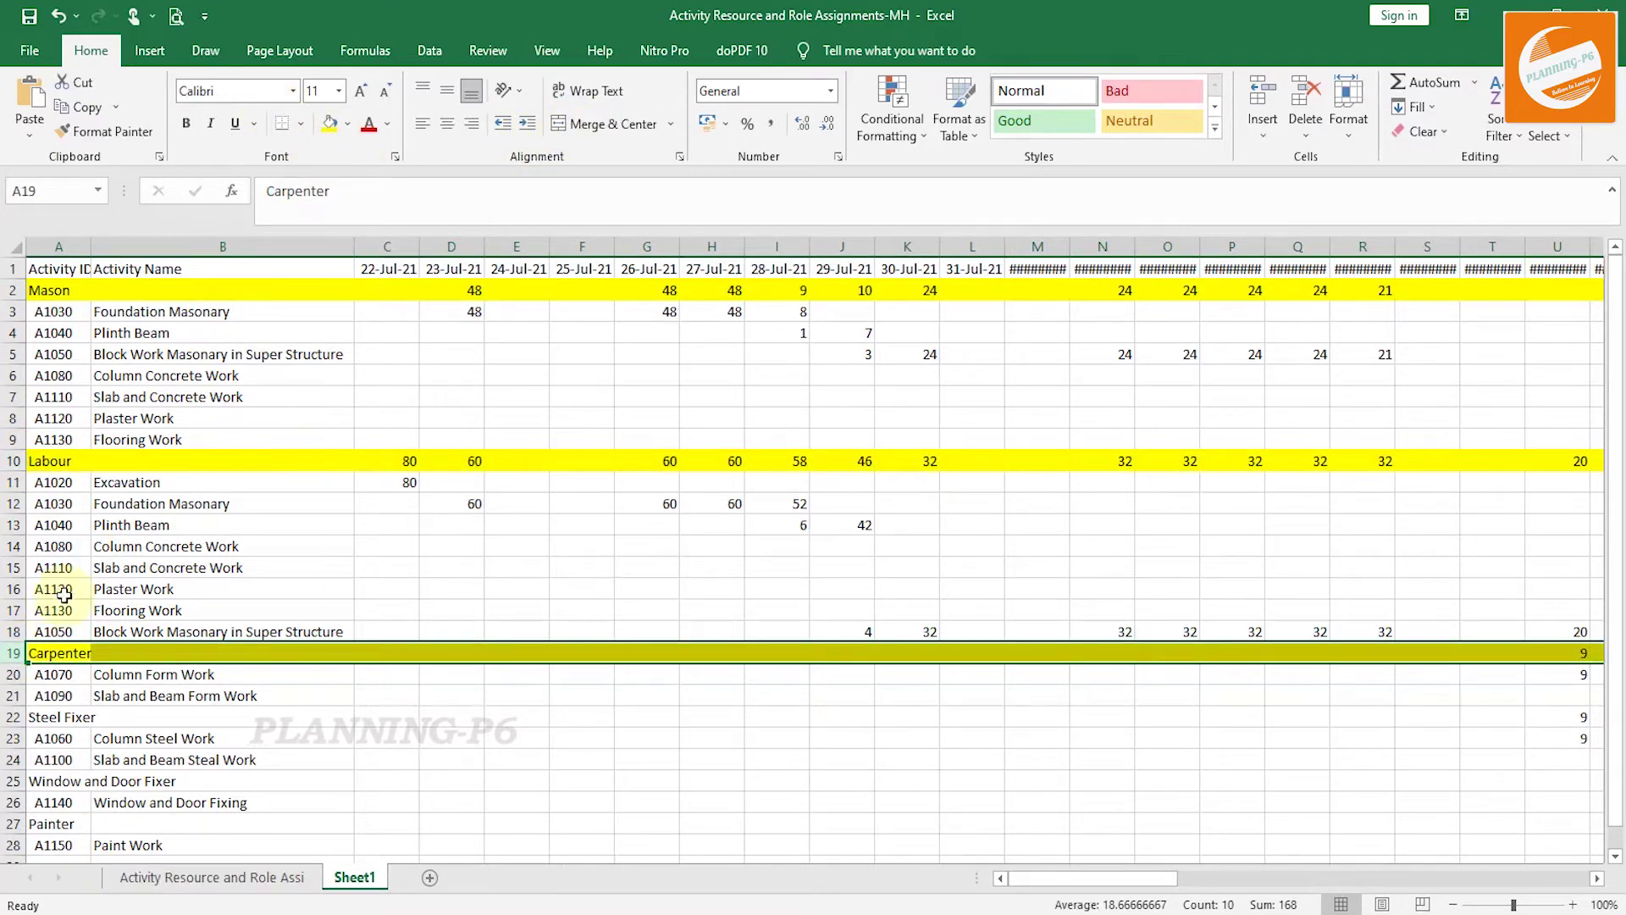
left_click(13, 717)
left_click(329, 124)
scroll(239, 577, "down", 1)
scroll(239, 578, "down", 1)
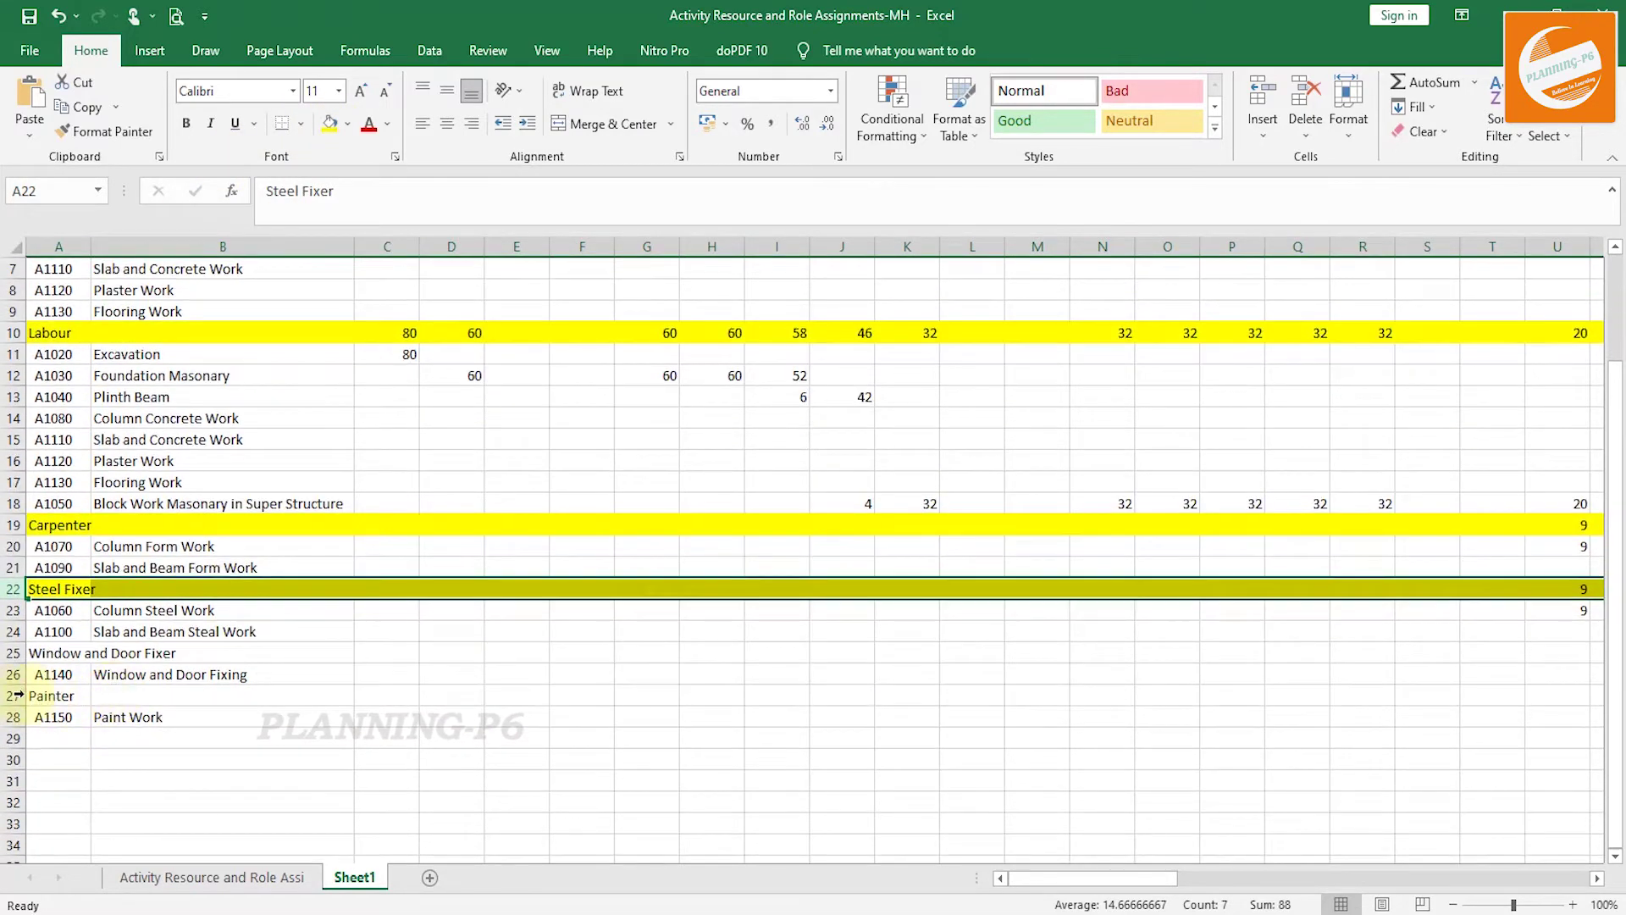
left_click(12, 696)
left_click(329, 124)
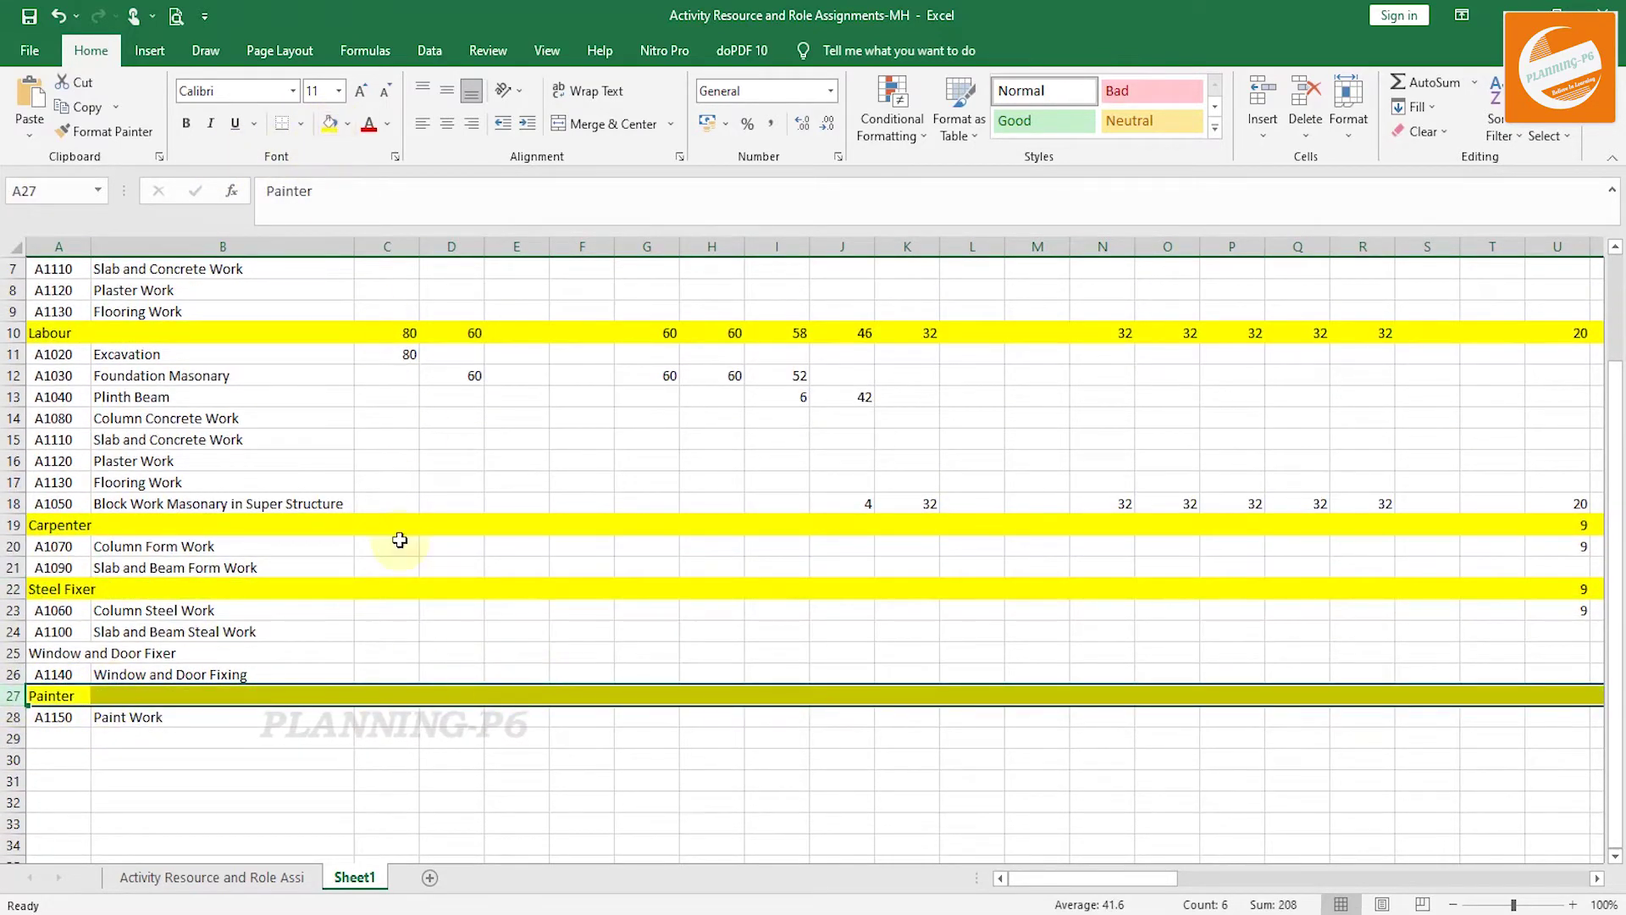
scroll(263, 616, "up", 2)
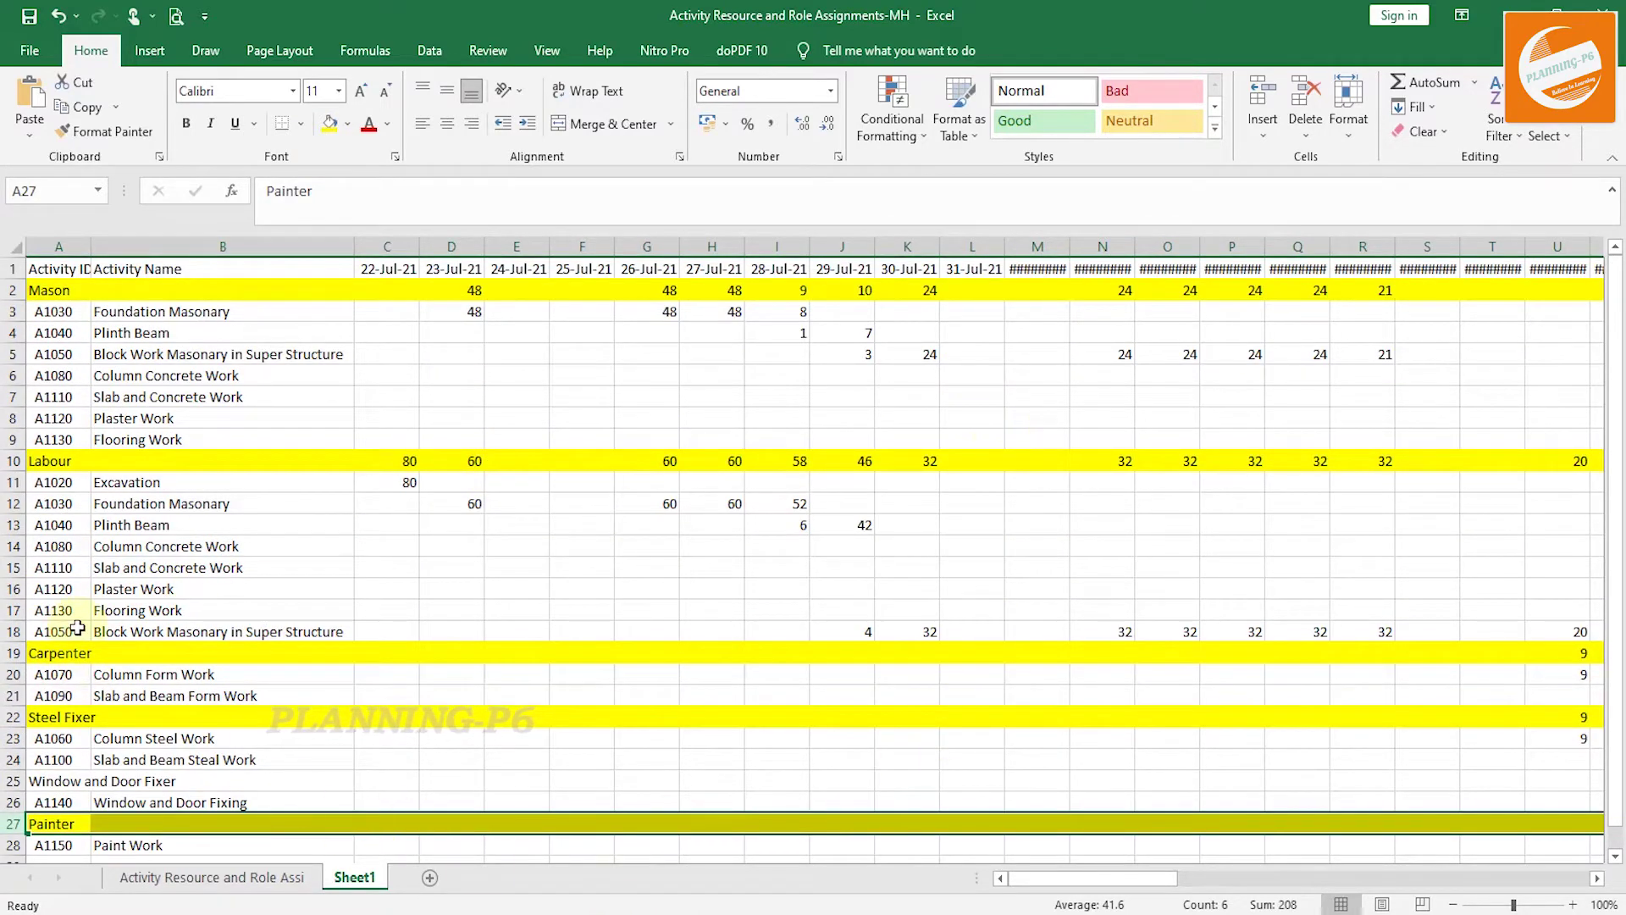
Delete the highlighted Mason, Labour and Carpenter summary rows, keeping their individual activity rows.
left_click(12, 288)
right_click(11, 288)
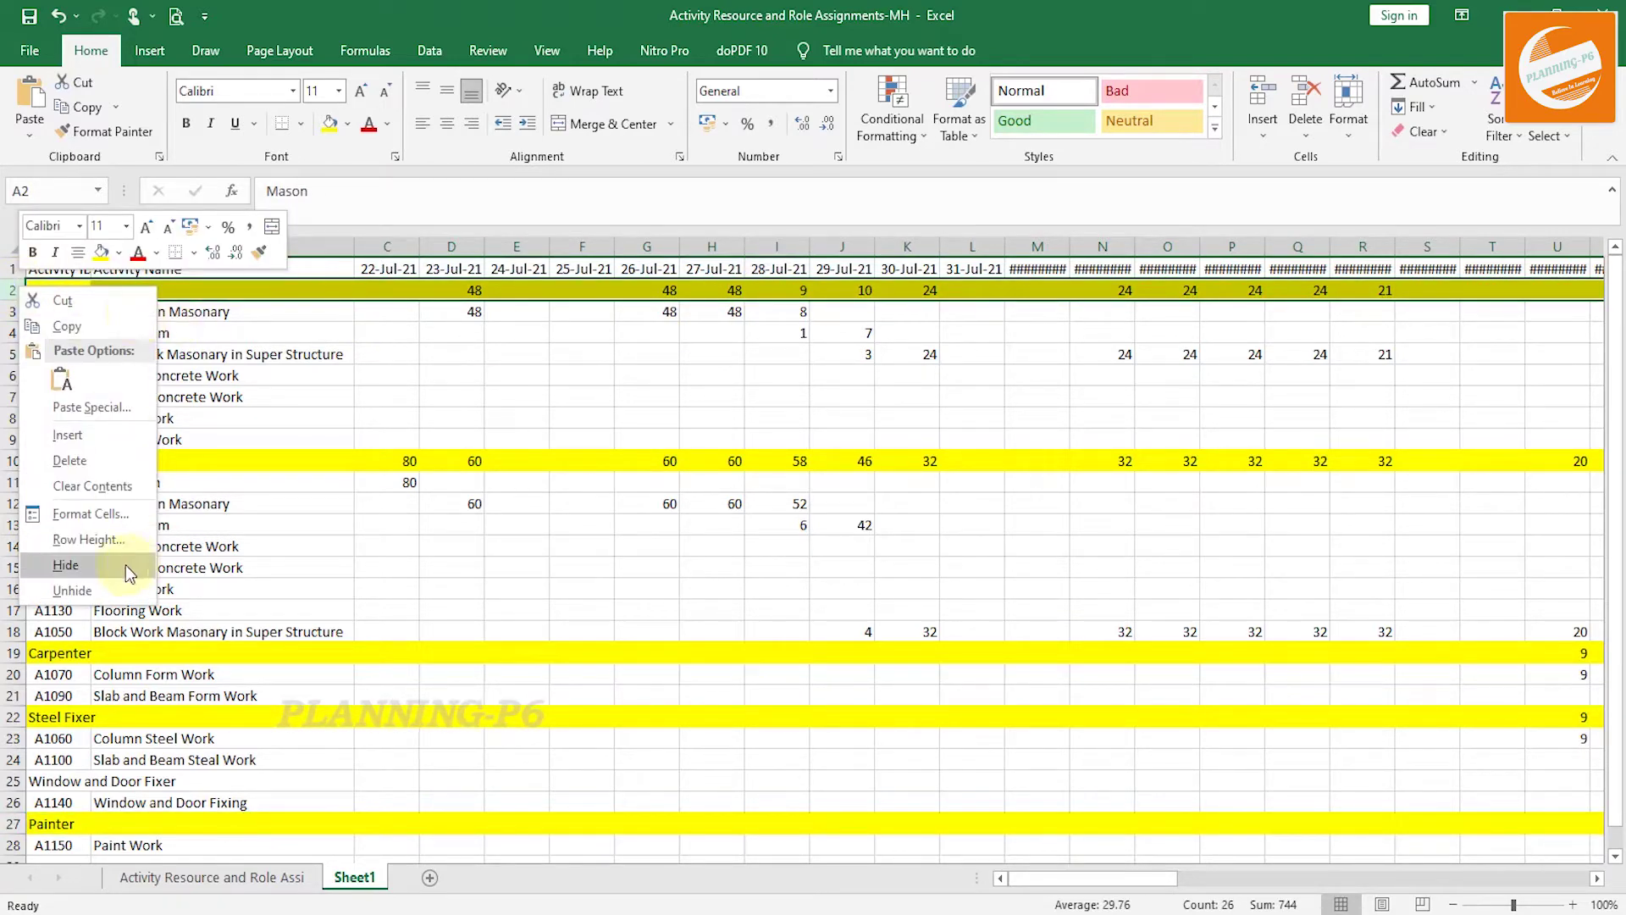
left_click(106, 462)
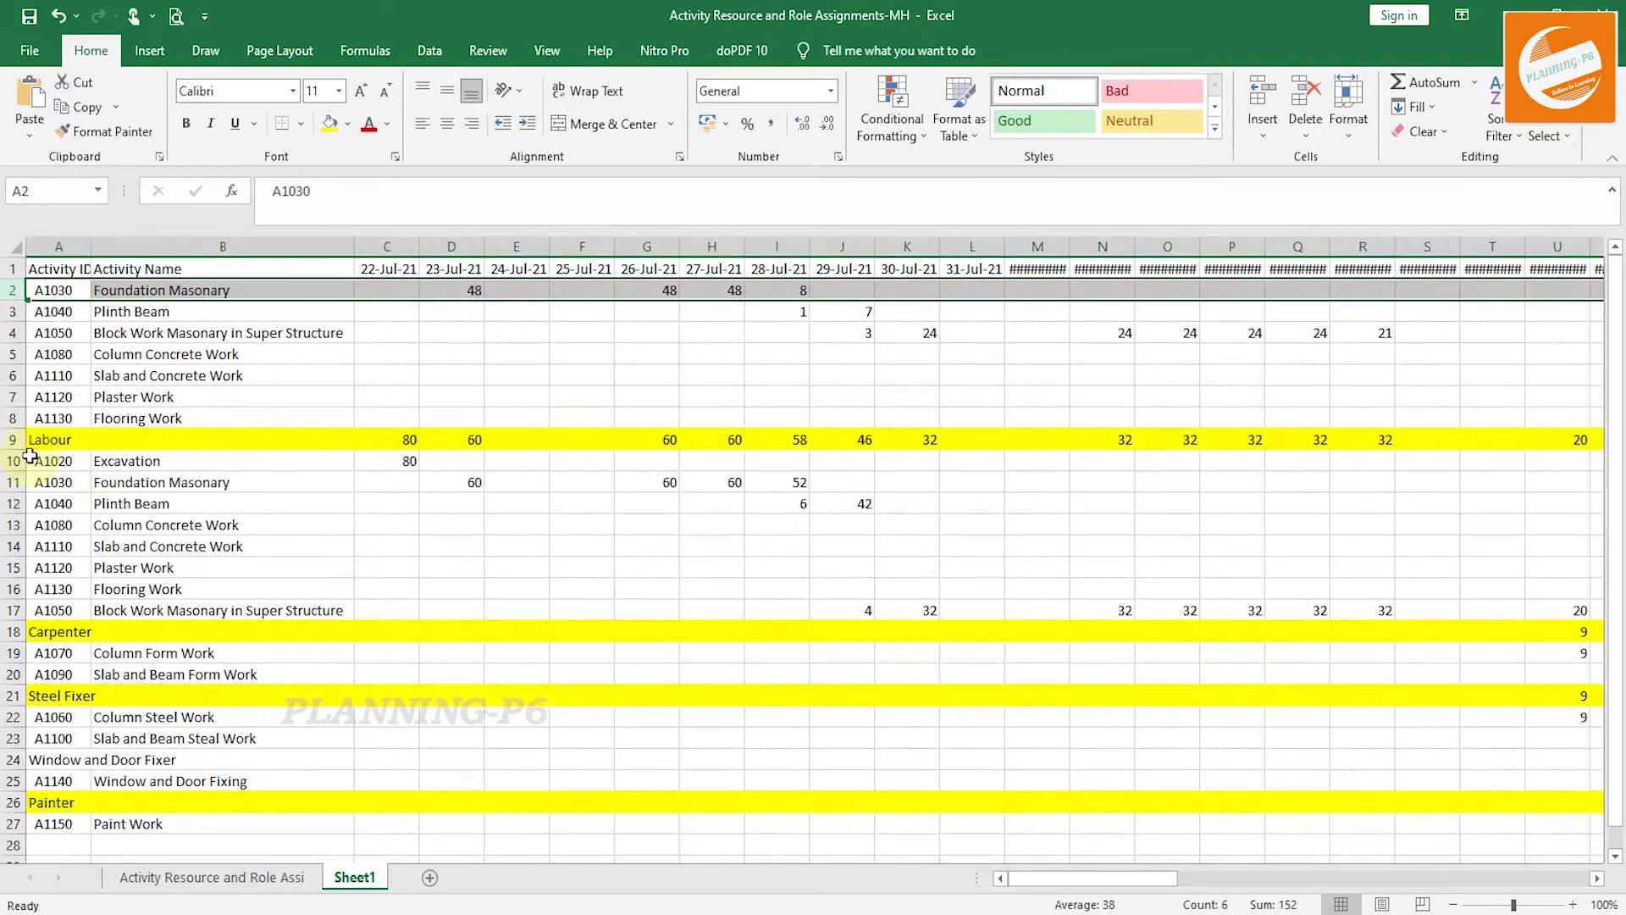
left_click(7, 440)
right_click(7, 439)
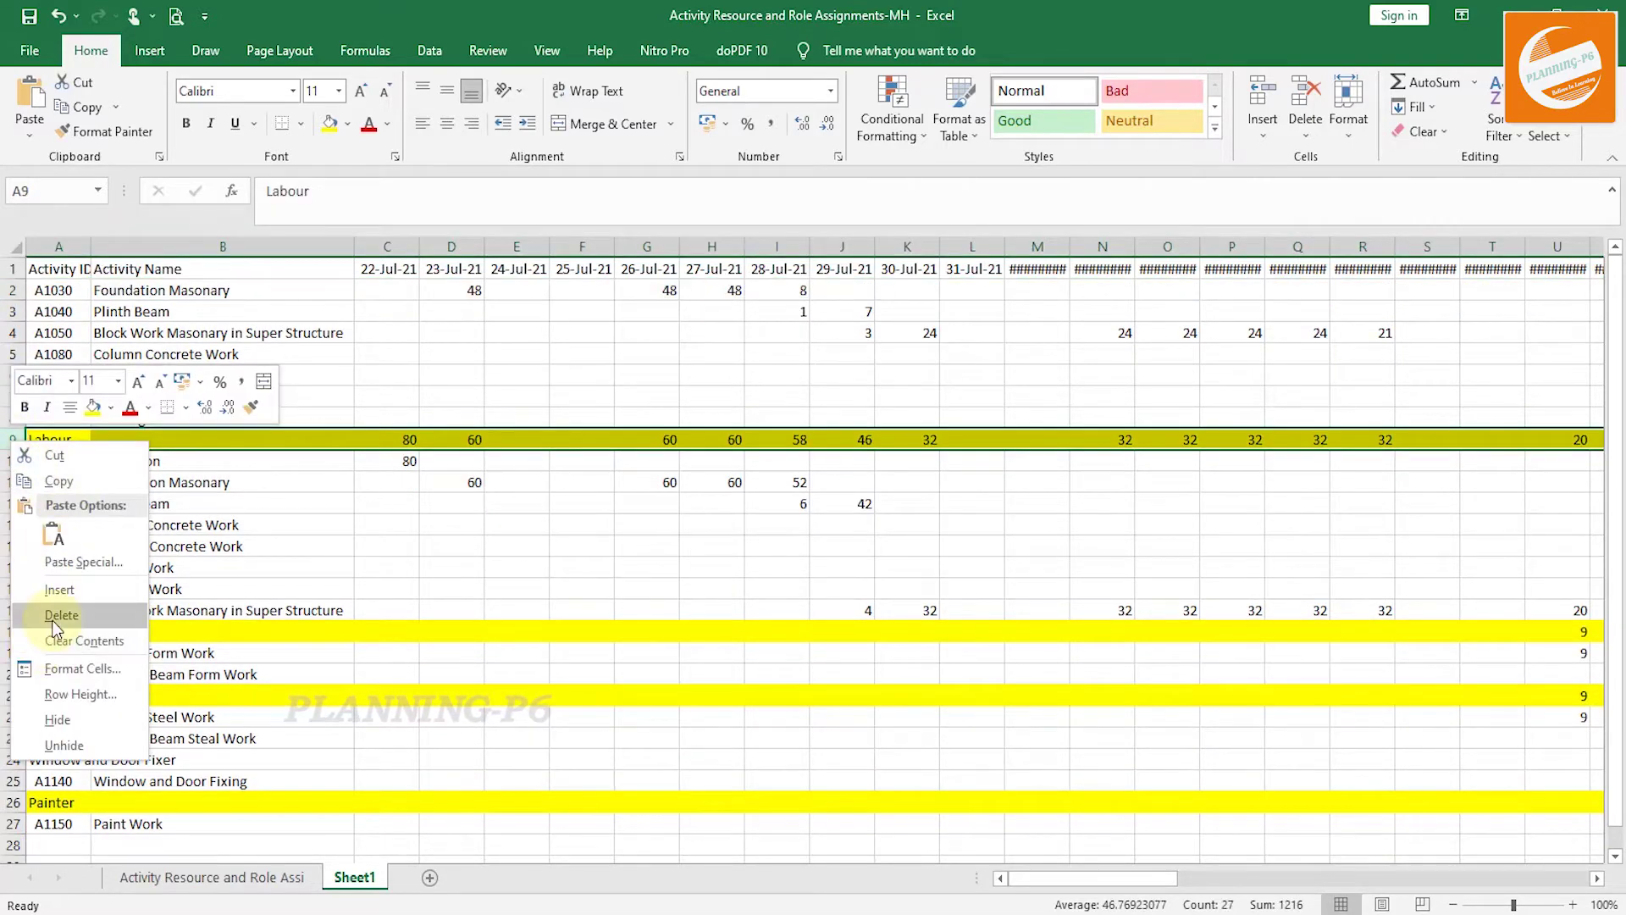
left_click(62, 614)
left_click(12, 611)
right_click(12, 610)
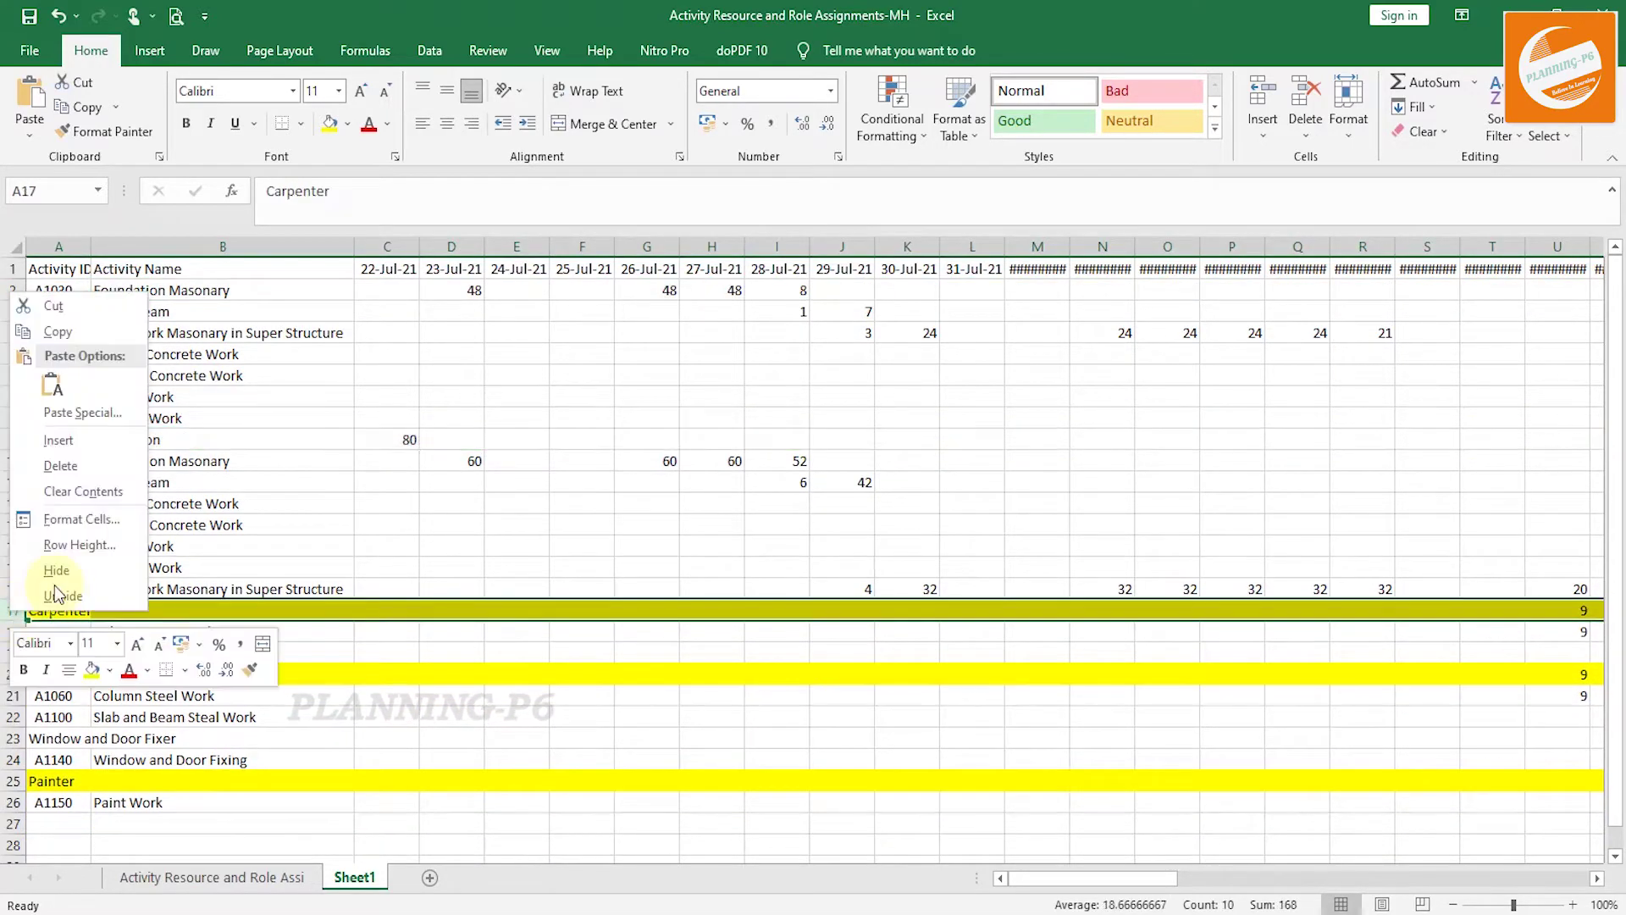
left_click(101, 464)
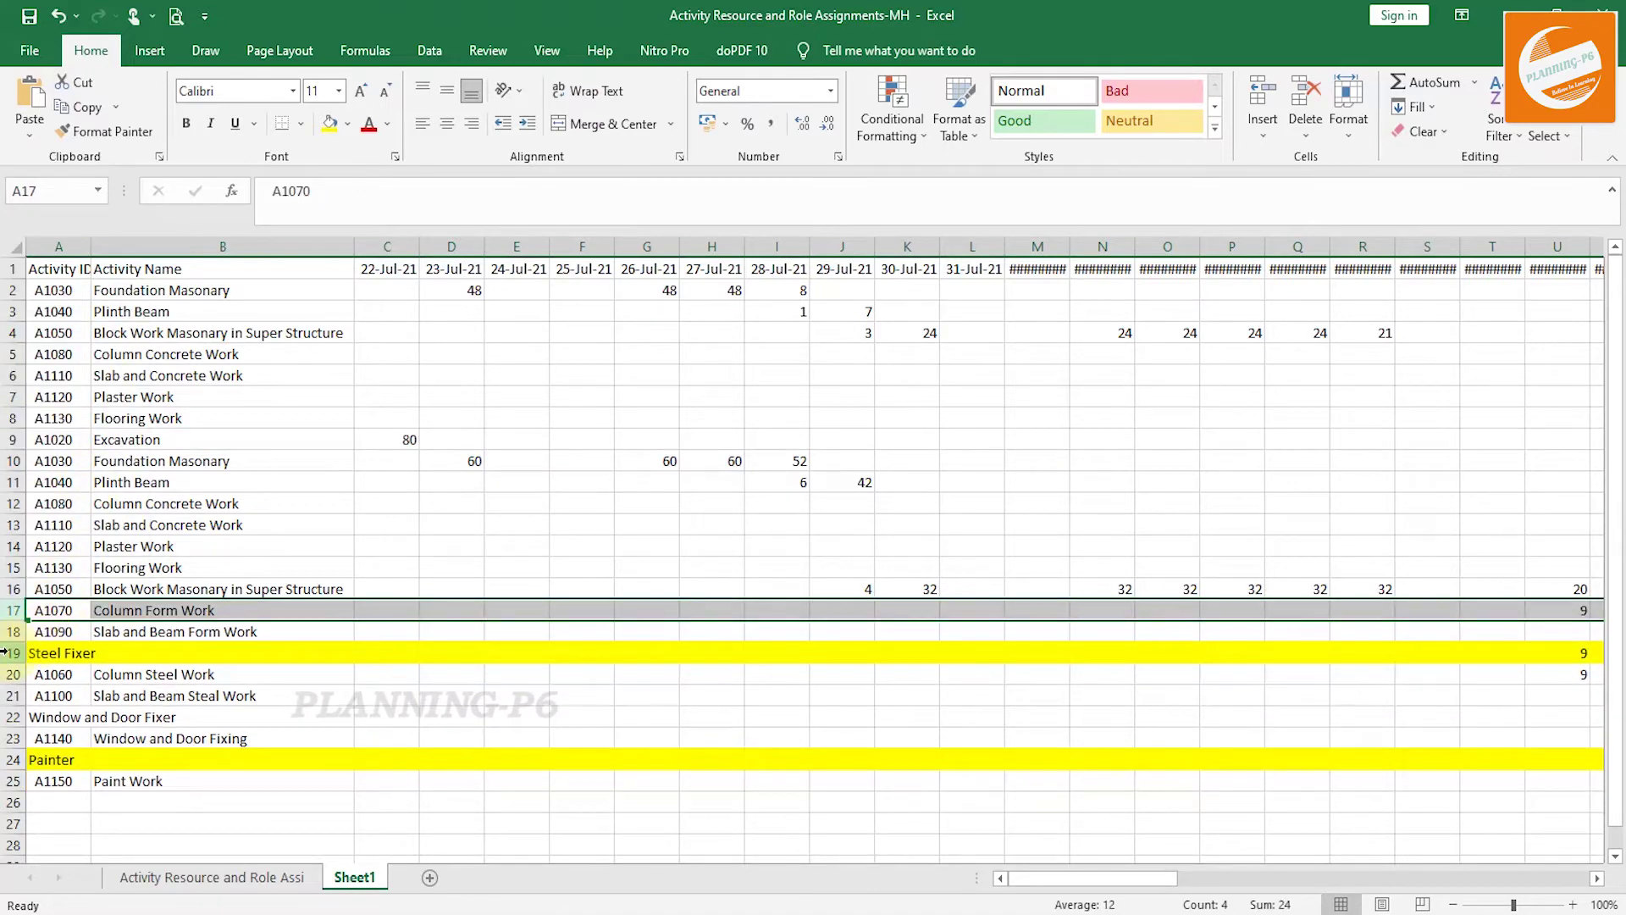
Delete the highlighted Steel Fixer and Painter summary rows.
left_click(9, 652)
right_click(8, 652)
left_click(63, 506)
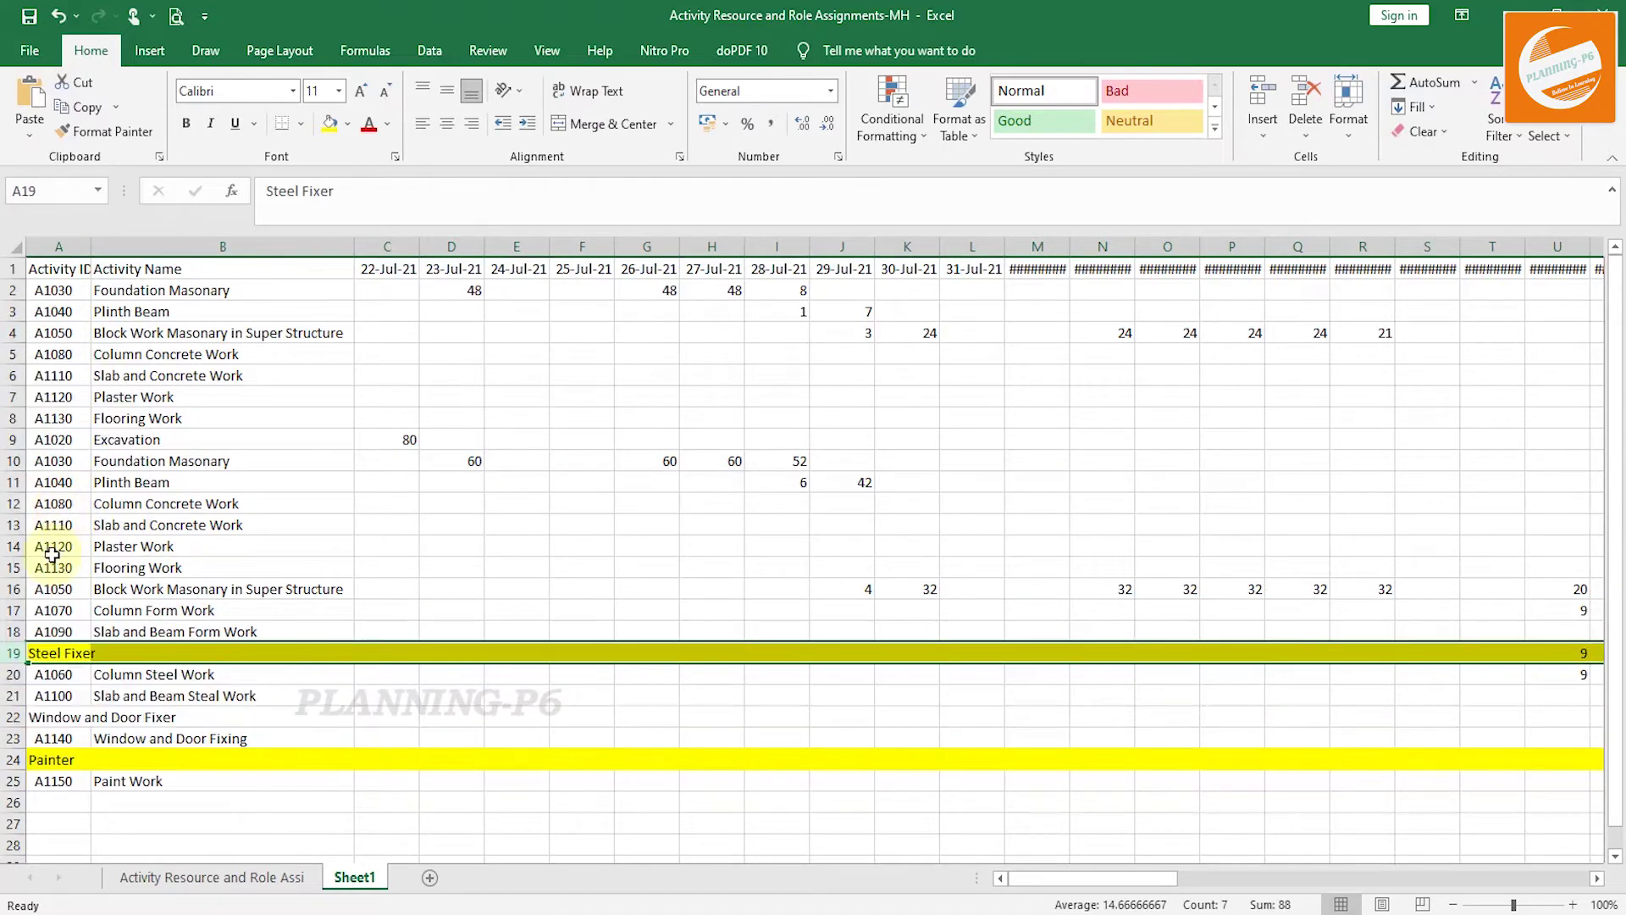
left_click(12, 738)
right_click(12, 737)
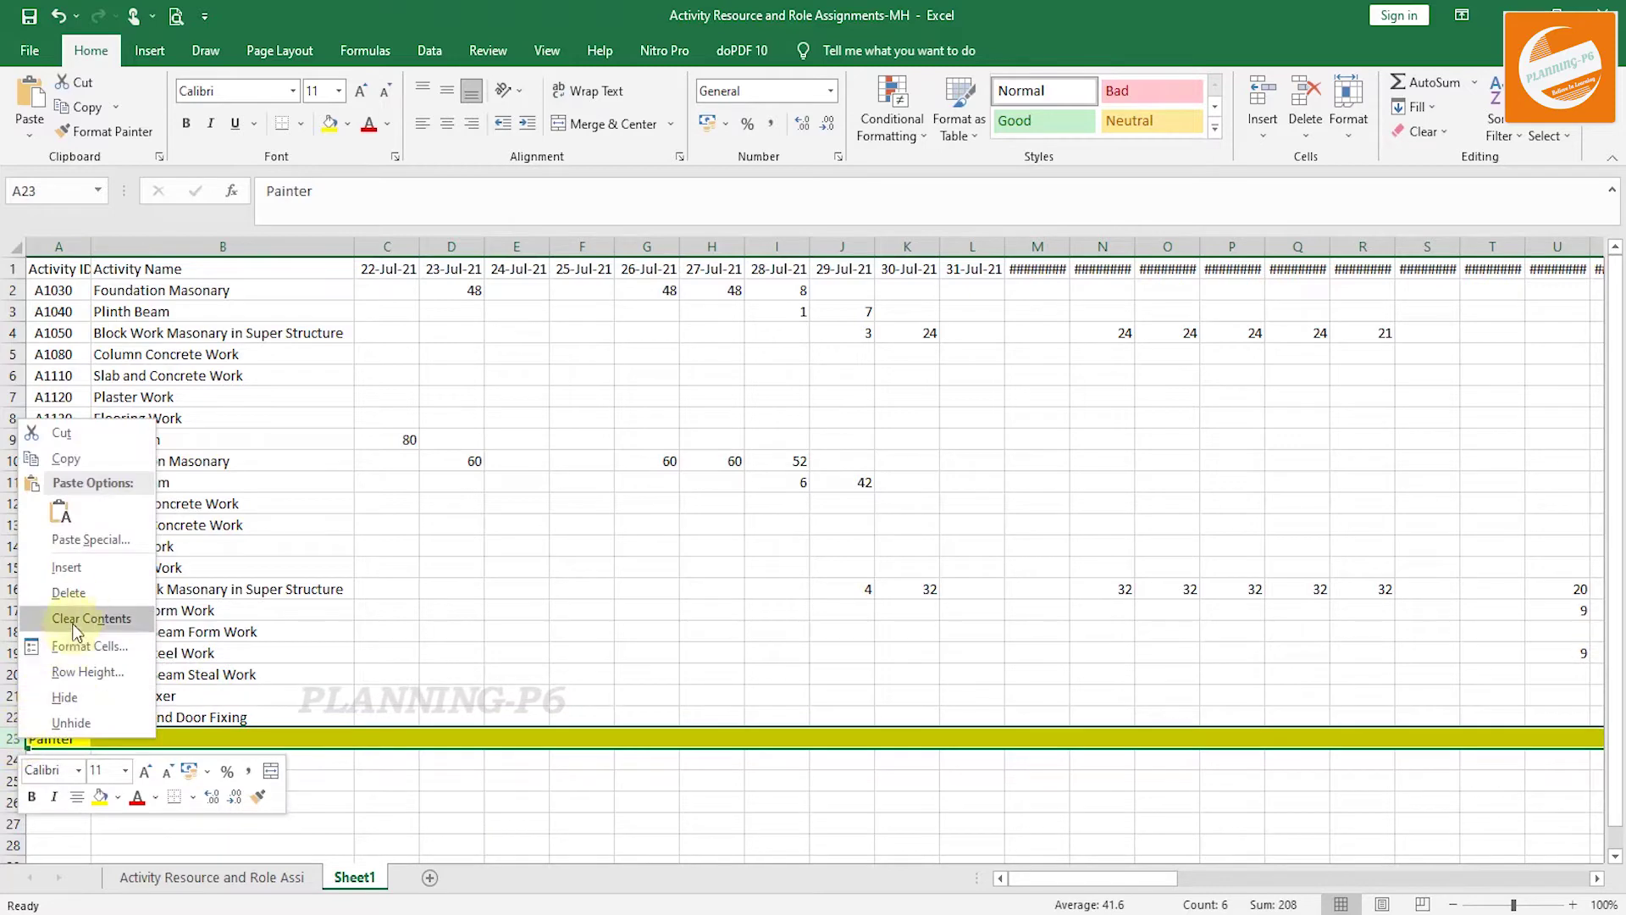
left_click(90, 595)
left_click(300, 784)
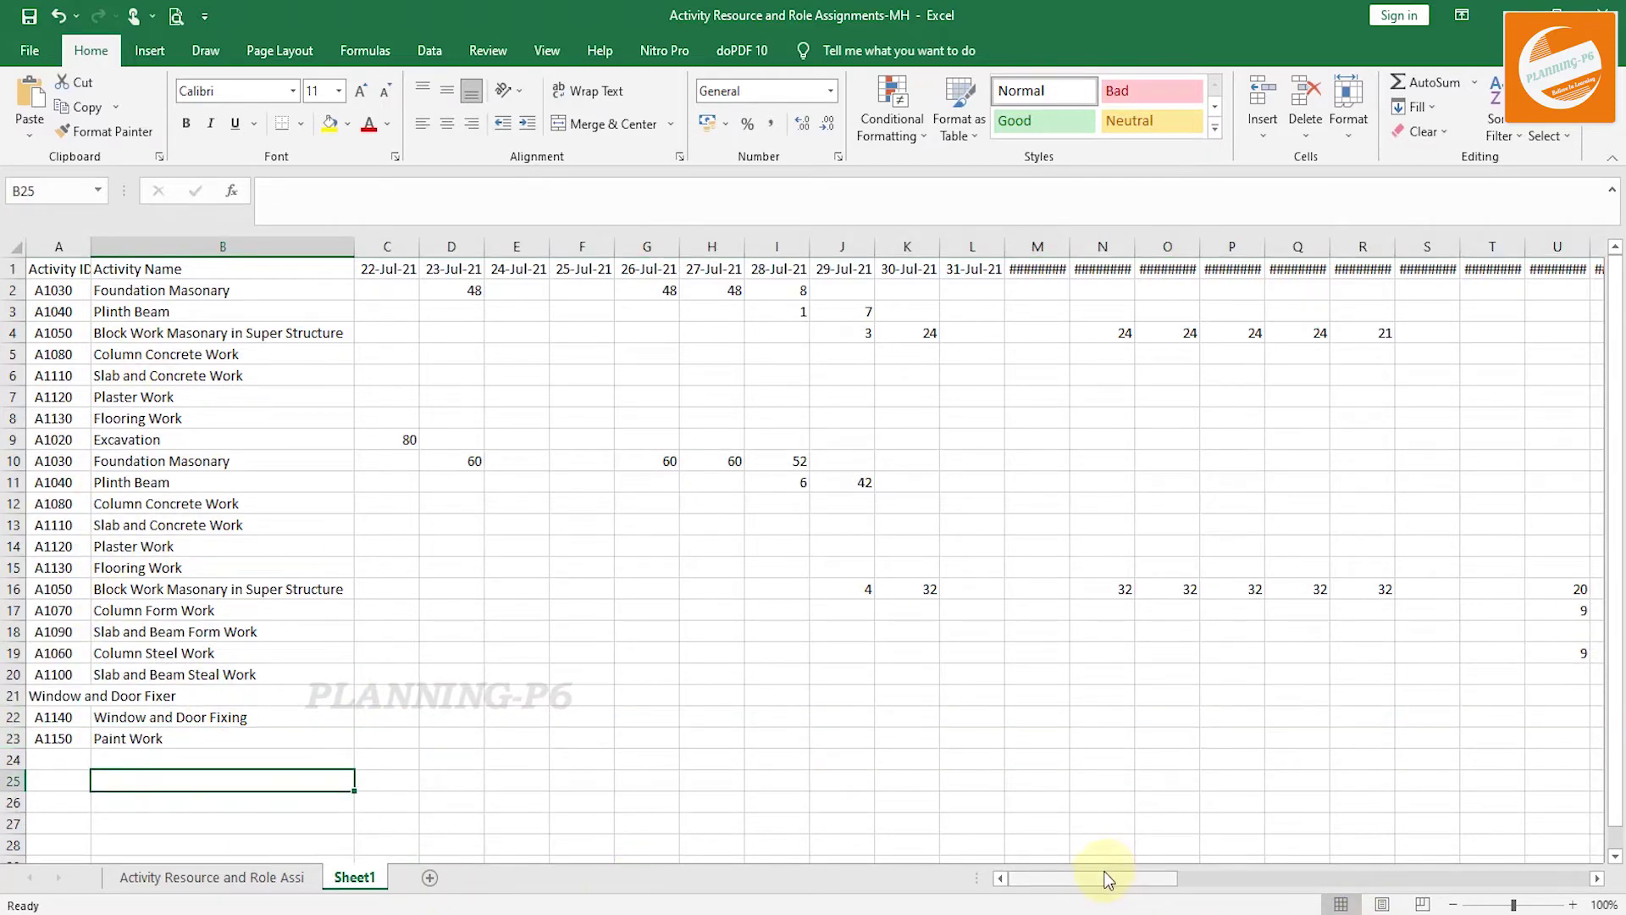
Fill the empty column CA, just after the 05-Oct-21 date column, with yellow.
left_click_drag(1098, 877, 1536, 852)
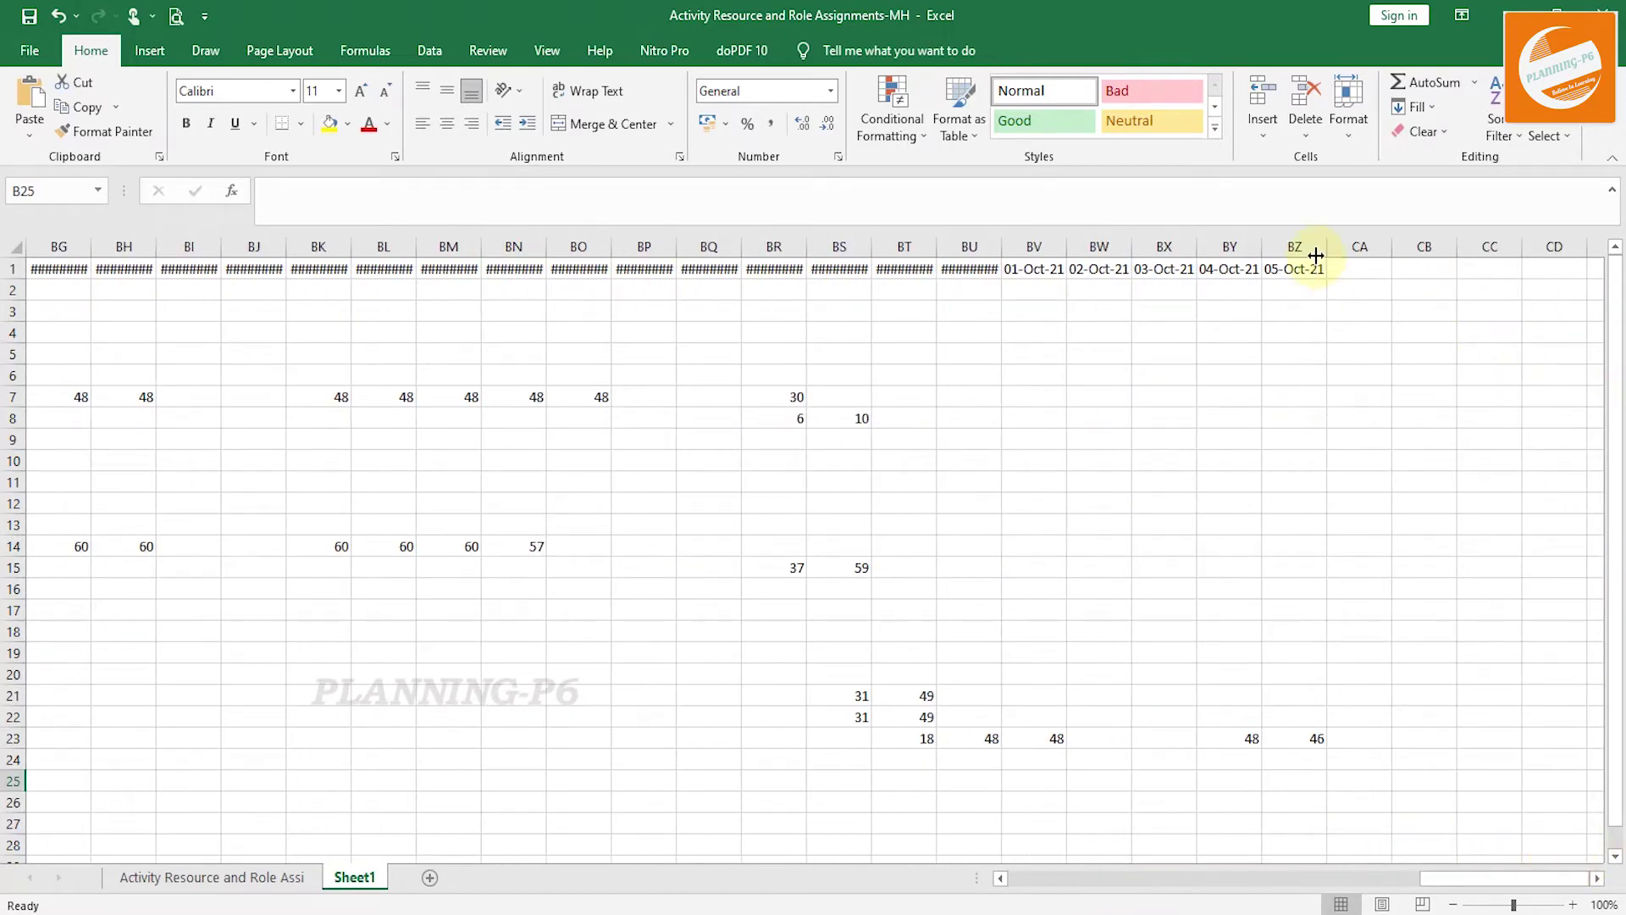
left_click(1361, 247)
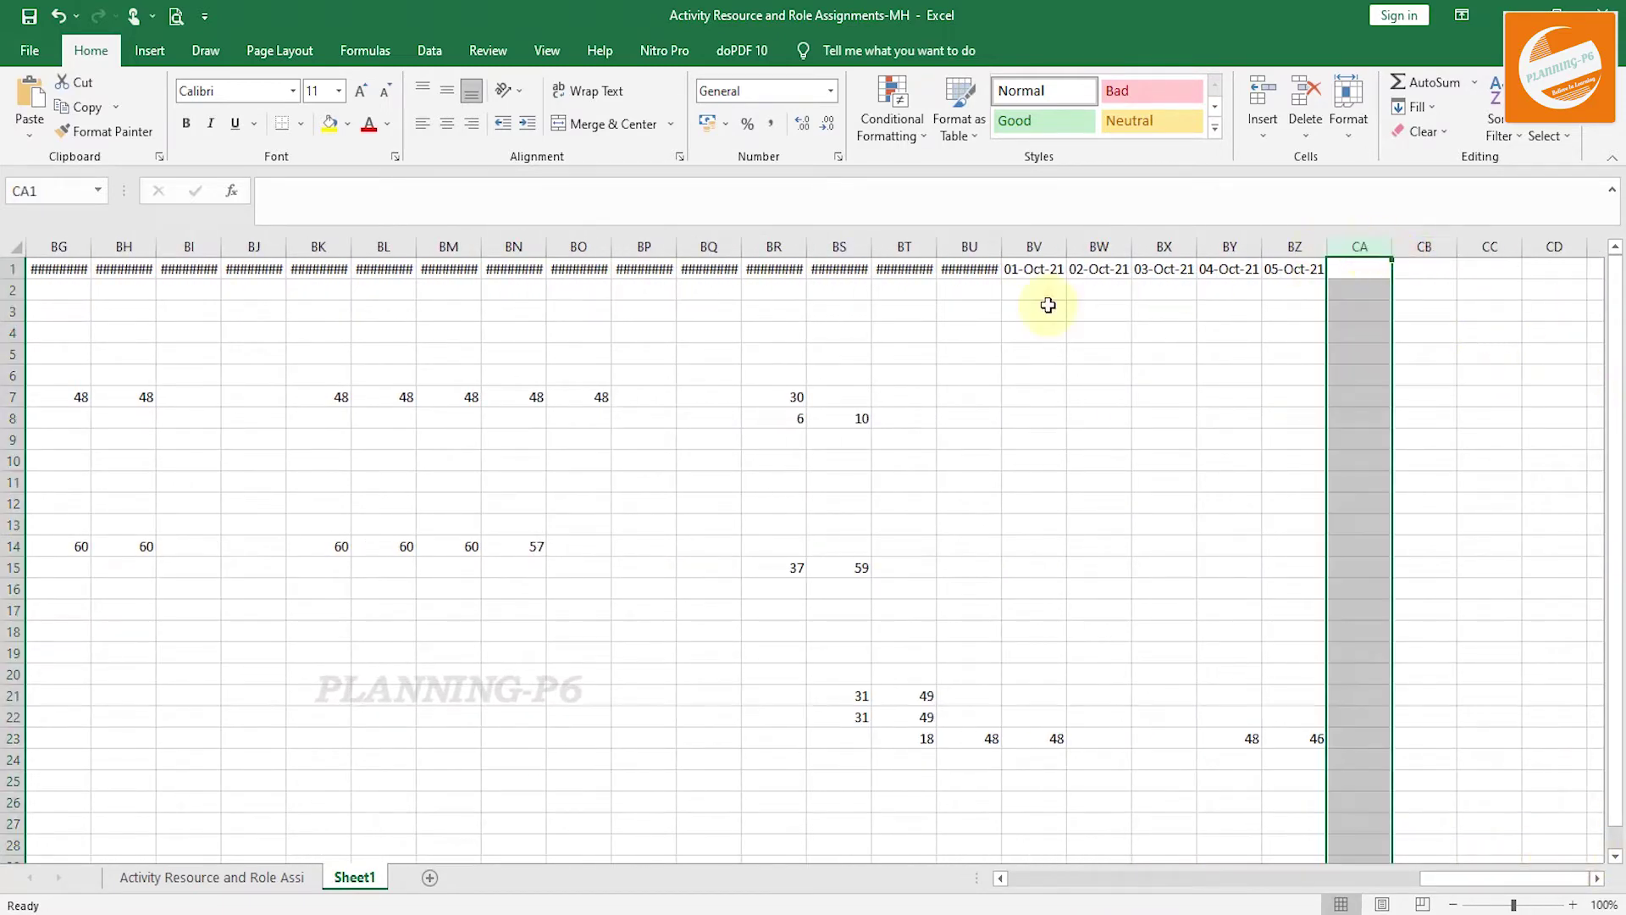
left_click(329, 123)
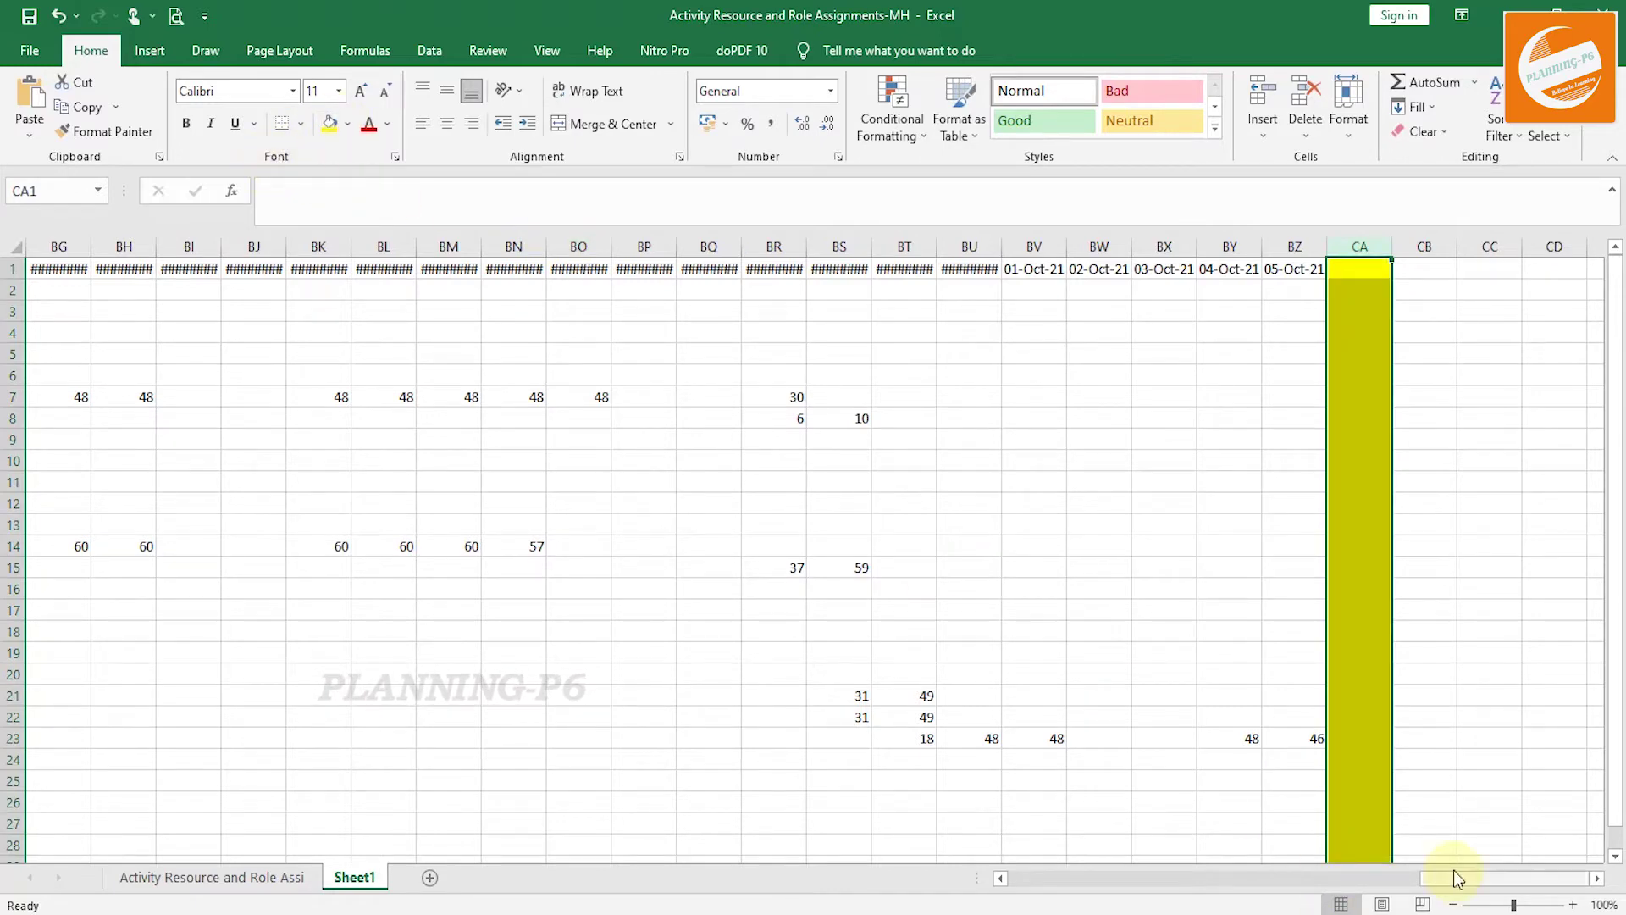
left_click_drag(1461, 876, 729, 851)
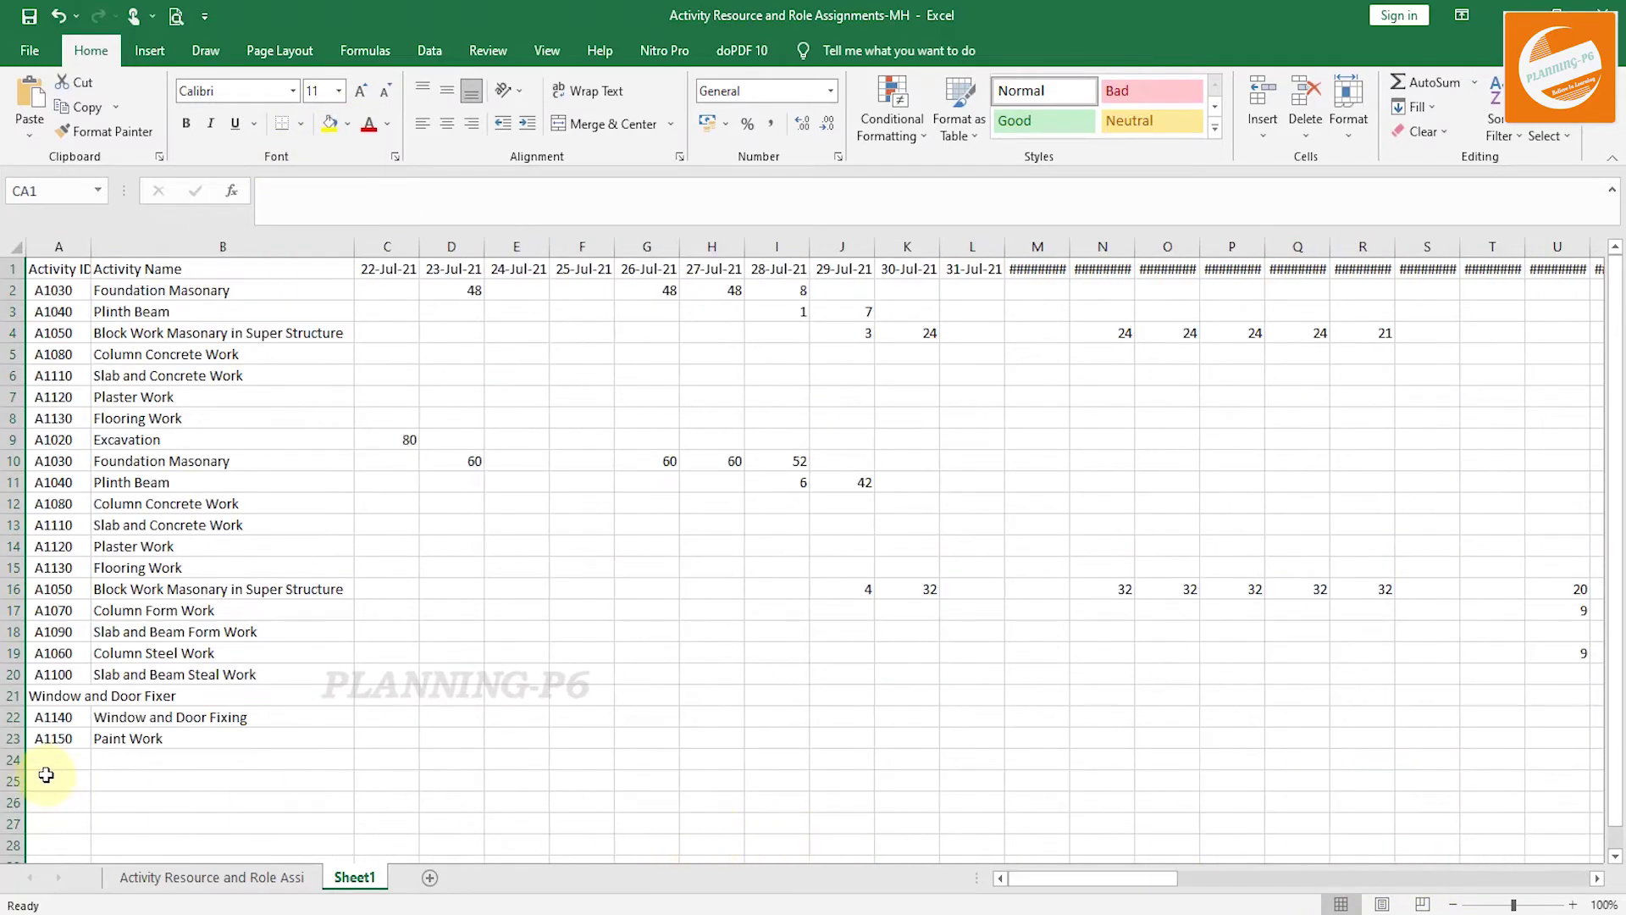
Total the 22-Jul-21 manhours in cell C24 with =SUM(C2:C23).
left_click(373, 763)
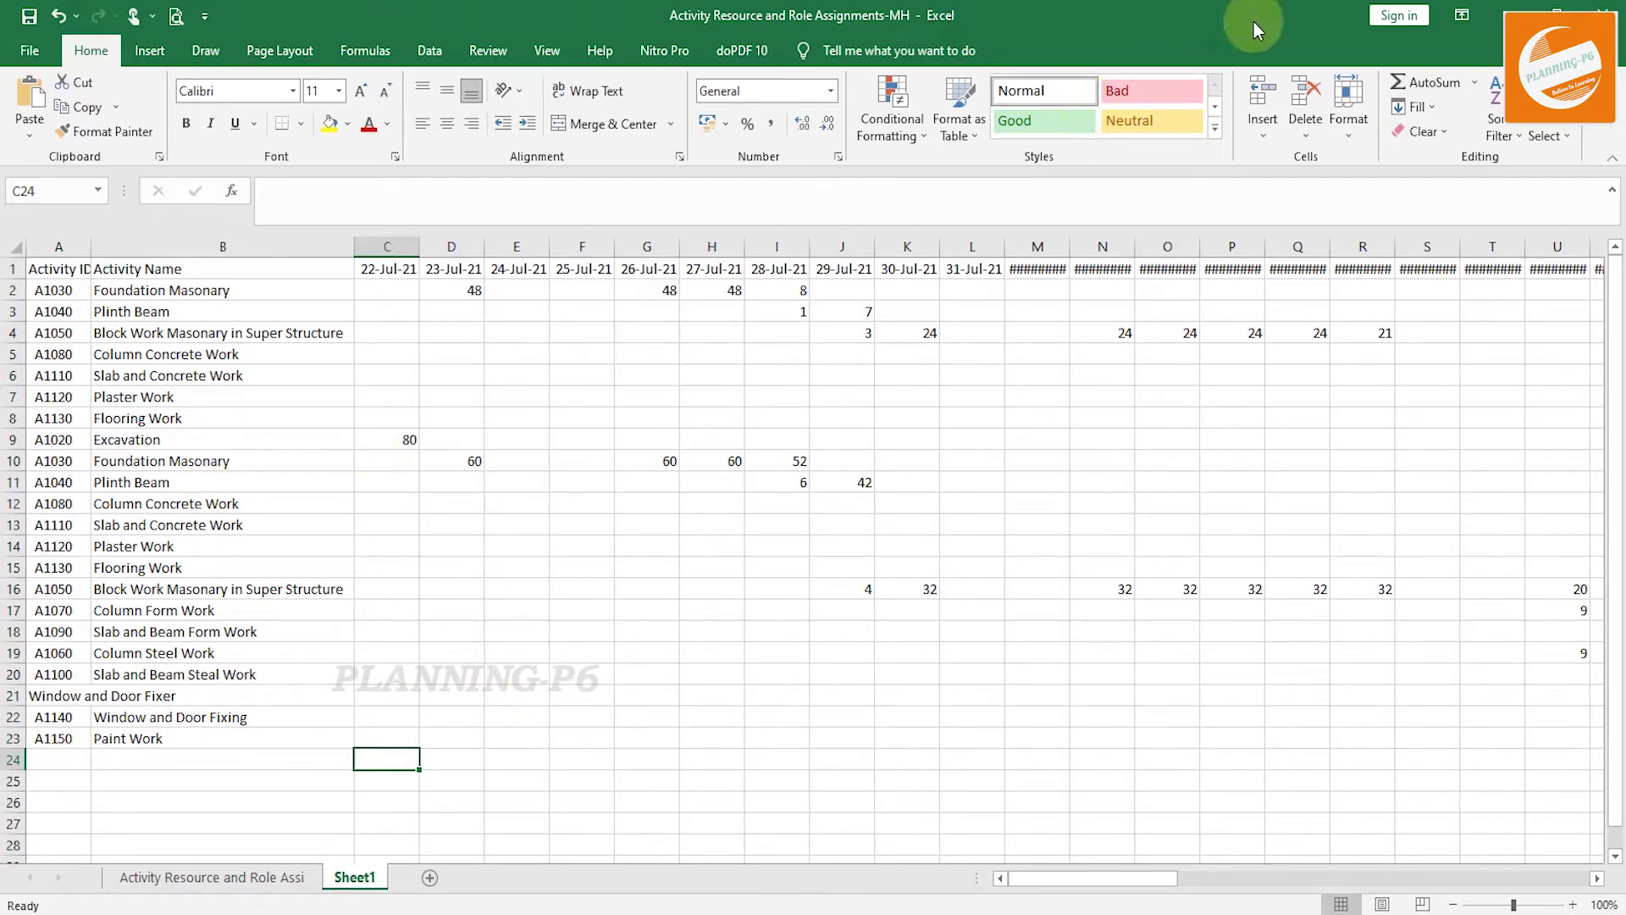
left_click(1434, 81)
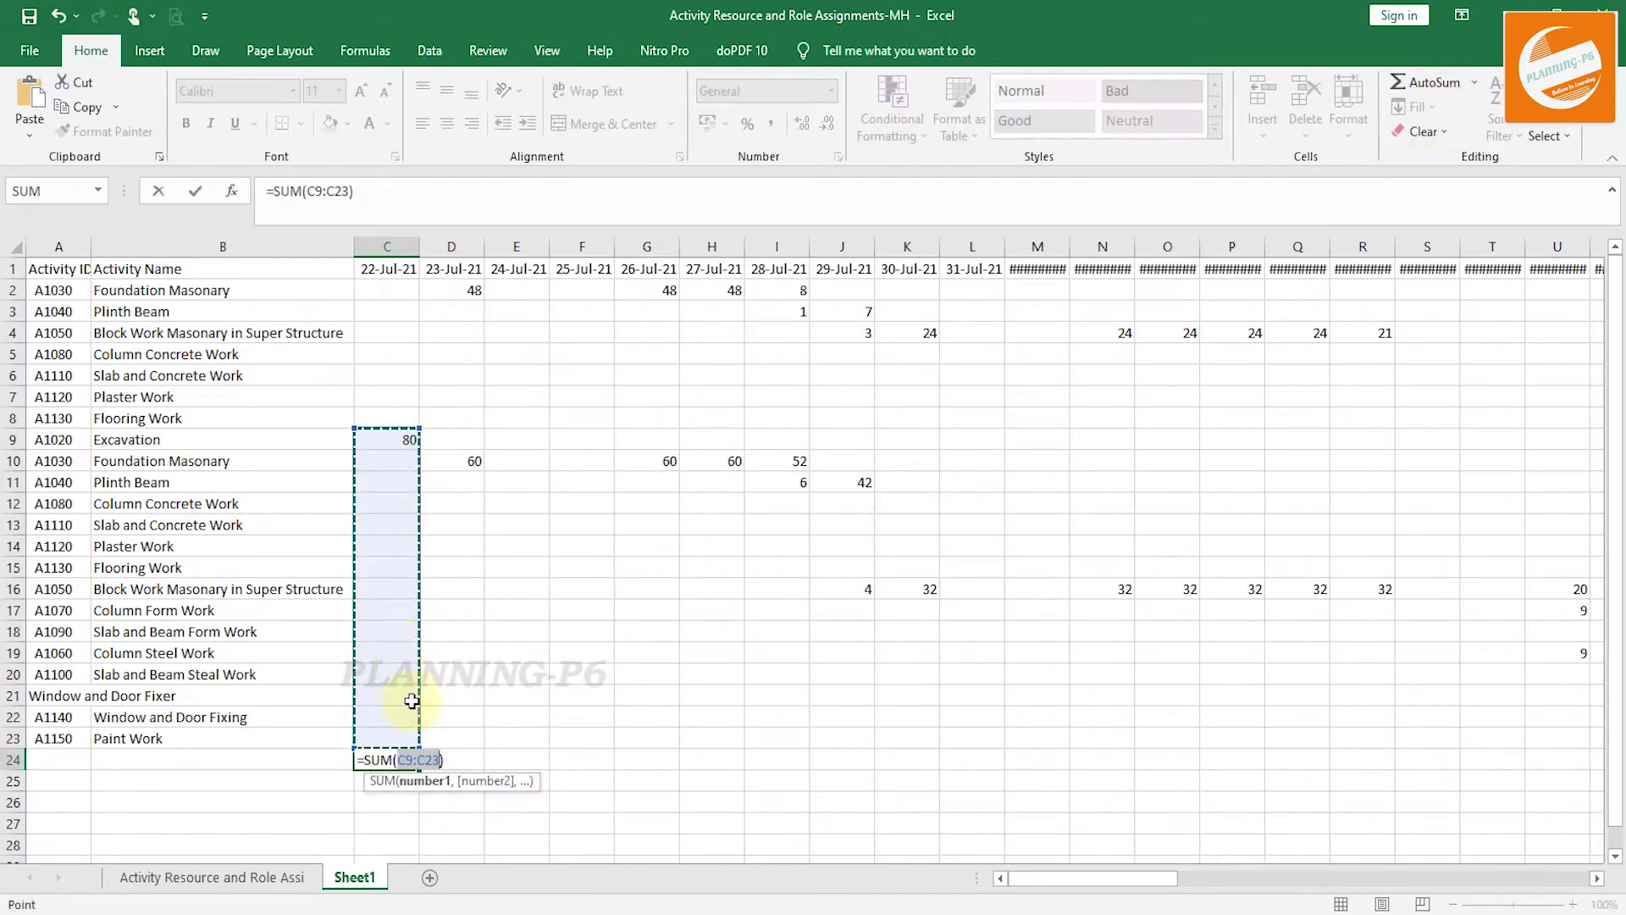
left_click_drag(388, 290, 375, 738)
key("Return")
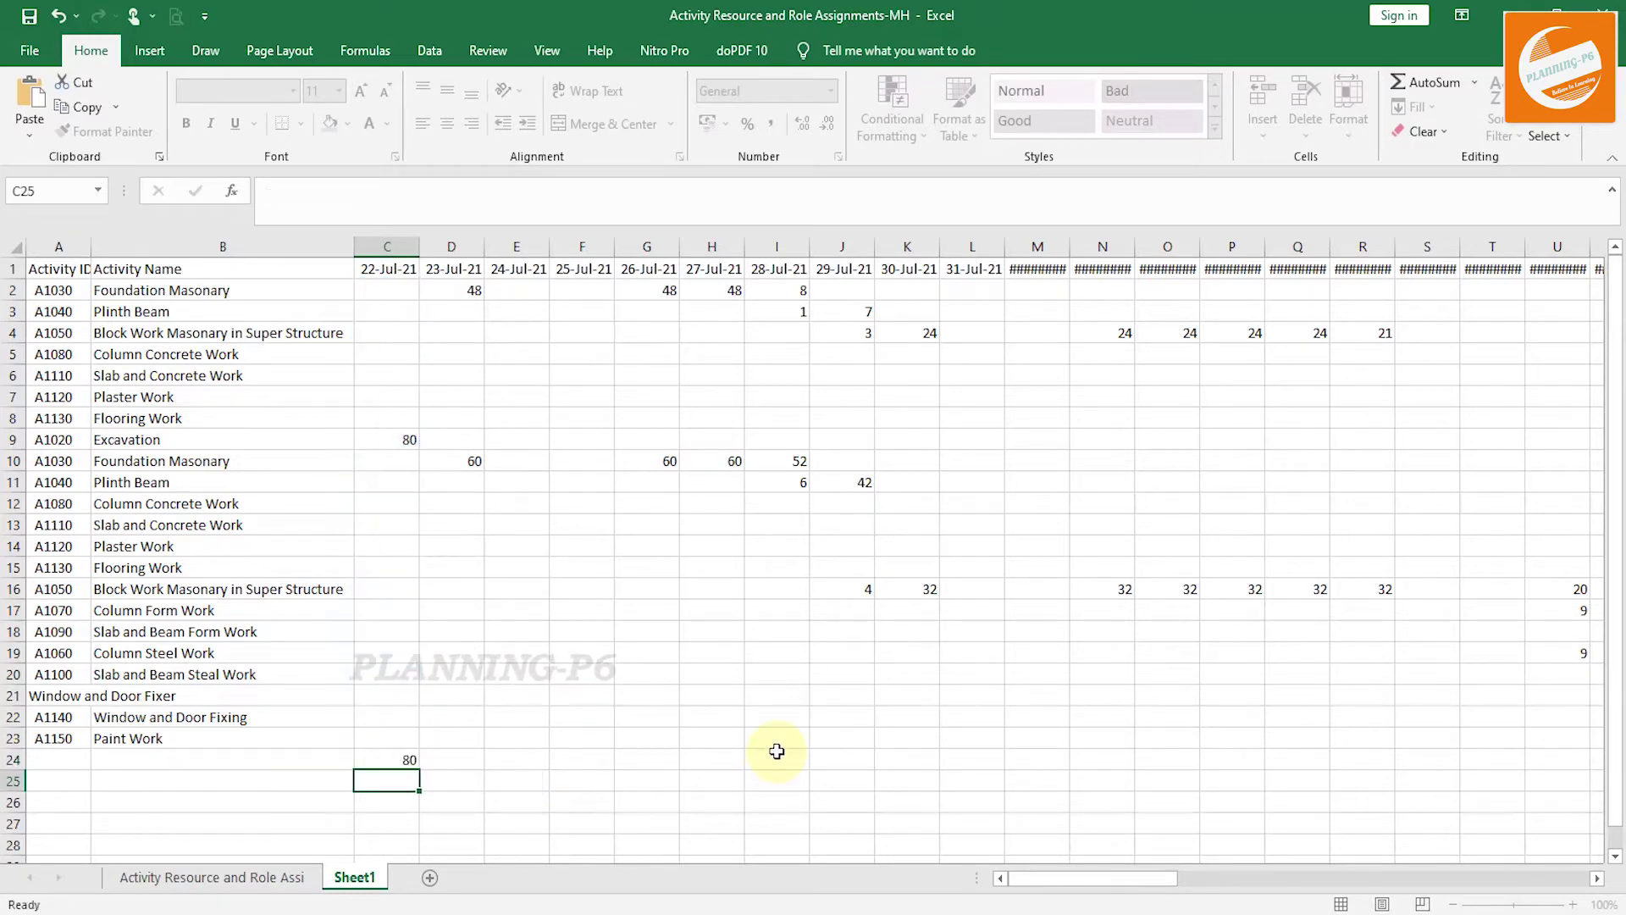
Fill the C24 sum formula across row 24 through the 05-Oct-21 column BZ.
left_click(397, 761)
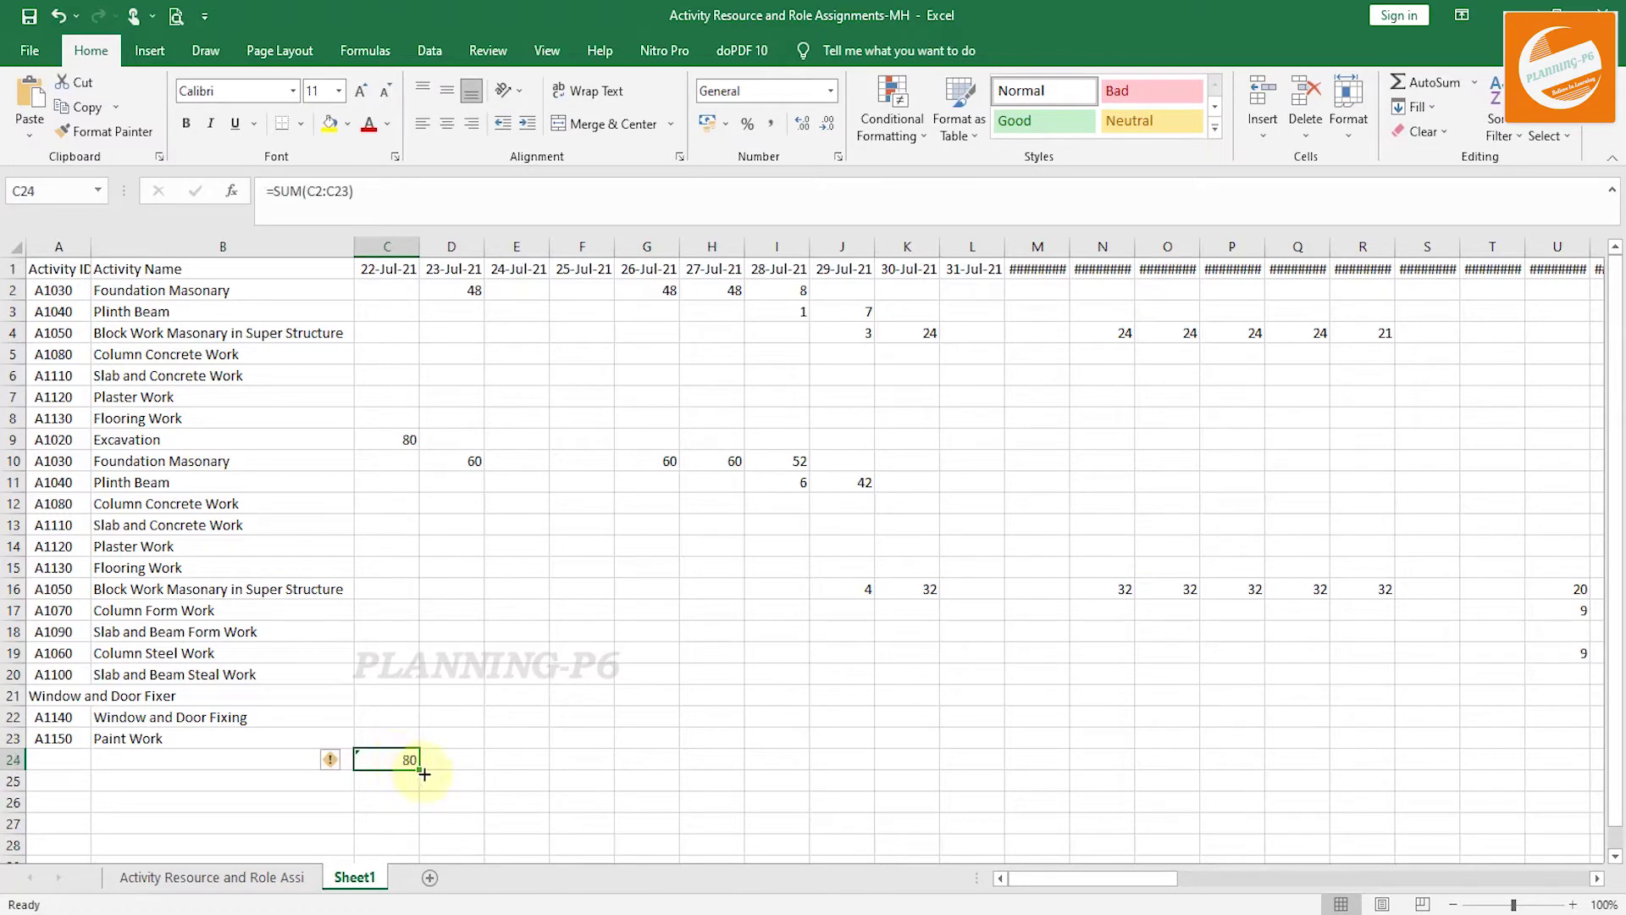
left_click_drag(457, 769, 1516, 765)
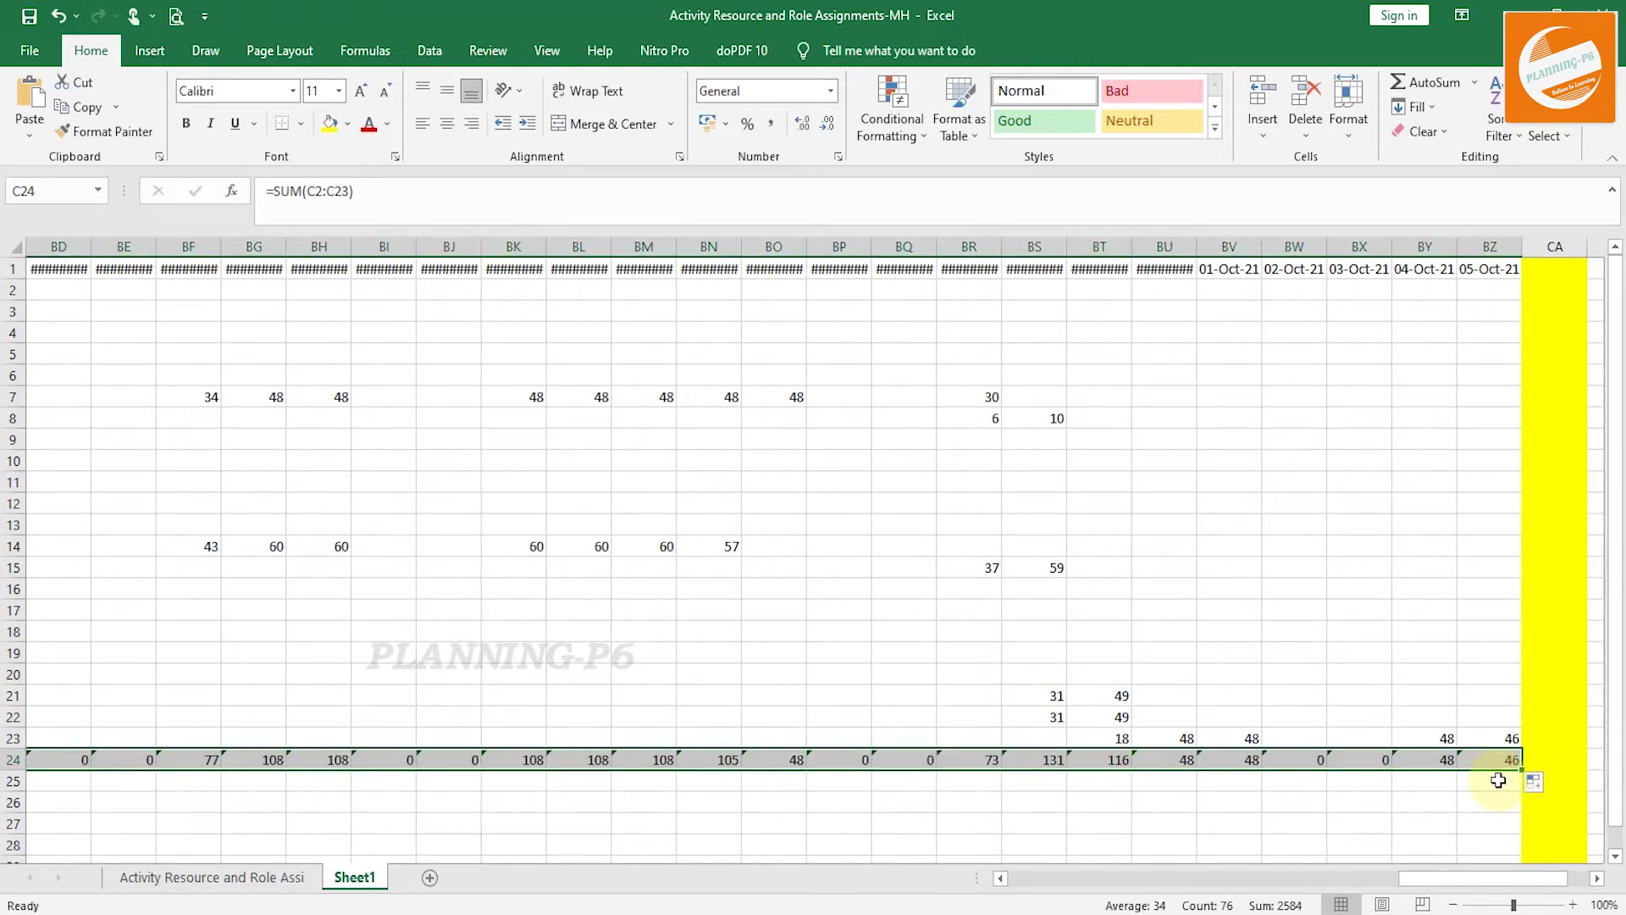
left_click_drag(1493, 886, 906, 880)
left_click(835, 855)
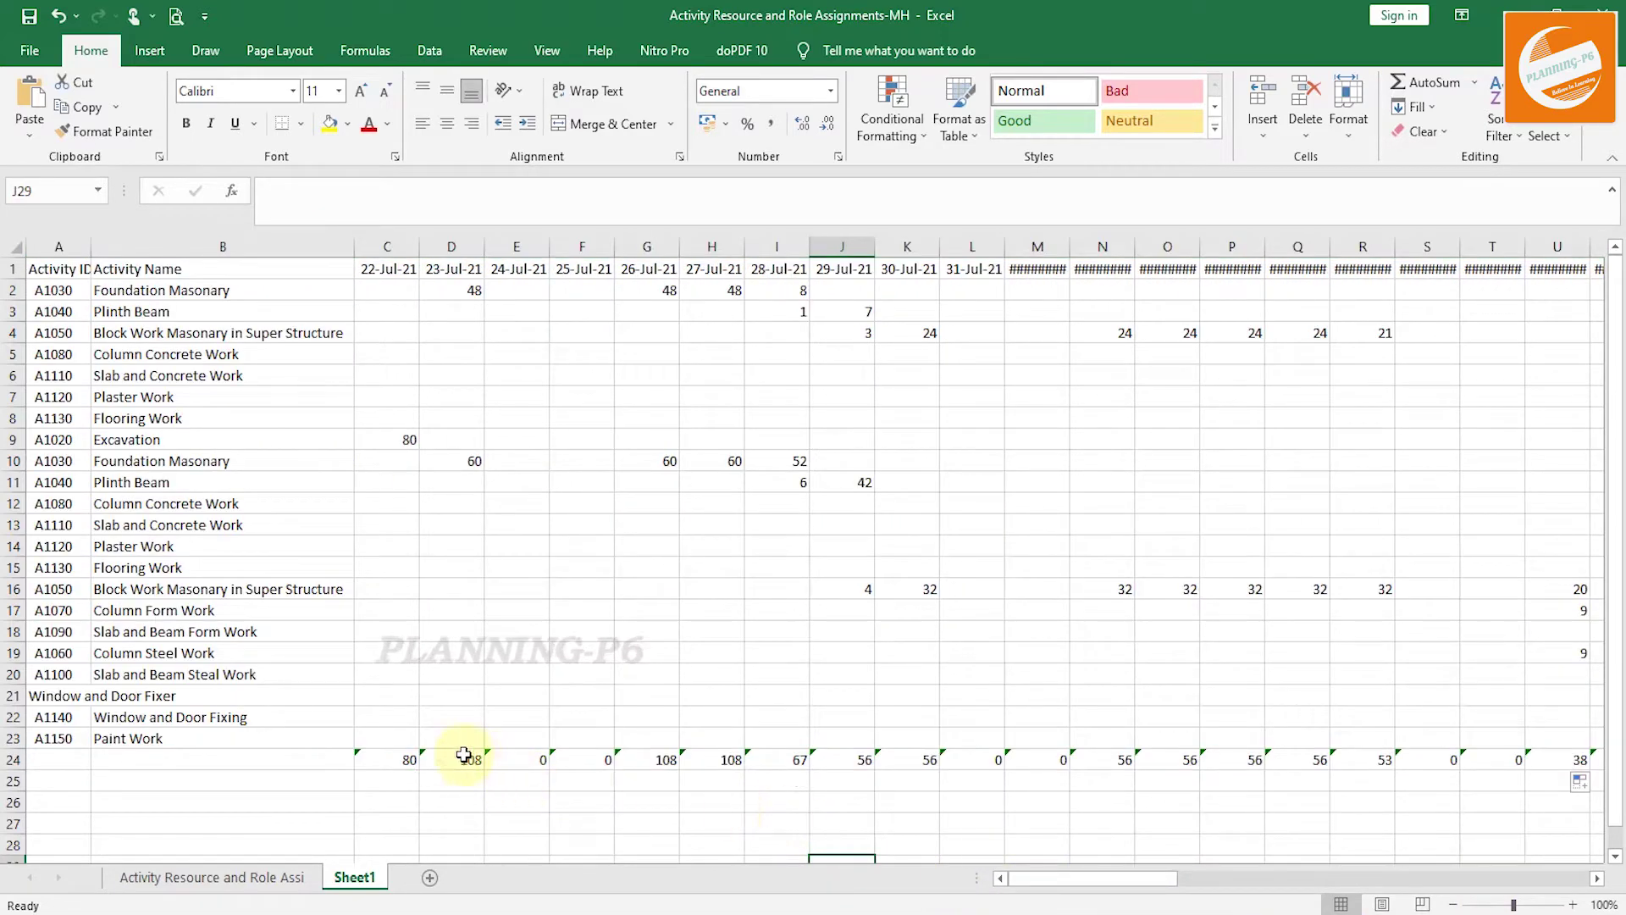
Copy the daily totals in C24:BZ24.
left_click(373, 763)
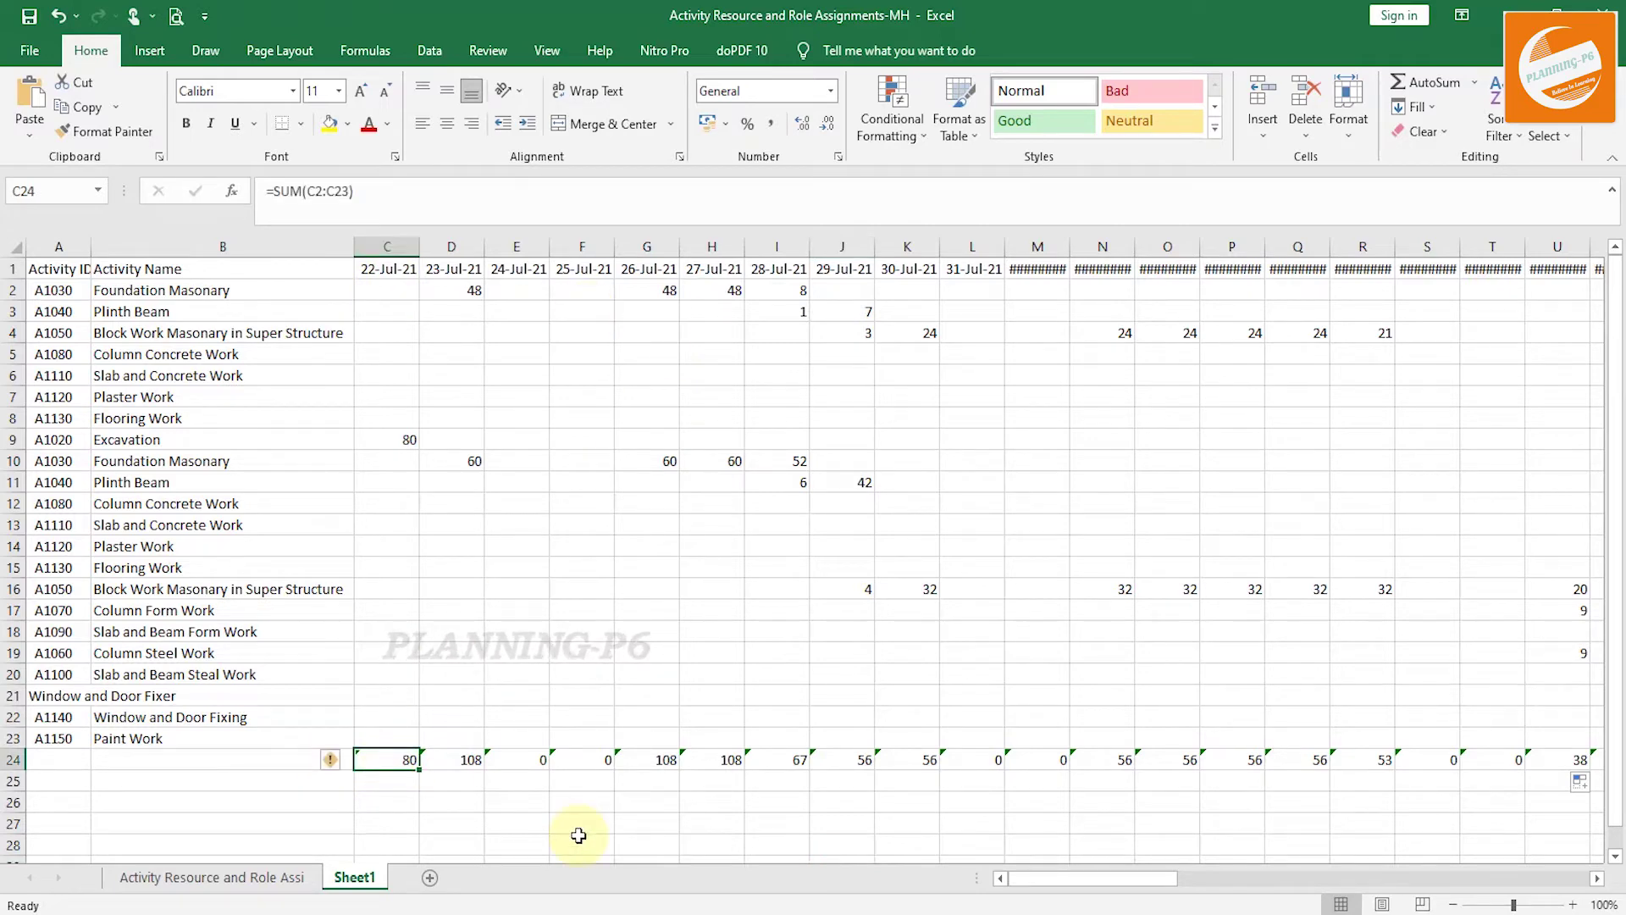
key("shift+Right")
key("shift+Right")
key("shift+Right")
key("shift+Right")
key("shift+Right")
key("shift+Right")
key("shift+Right")
key("shift+Right")
key("shift+Right")
key("shift+Right")
key("shift+Right")
key("shift+Right")
key("shift+Right")
key("shift+Right")
key("shift+Right")
key("shift+Right")
key("shift+Right")
key("shift+Right")
key("shift+Right")
key("shift+Right")
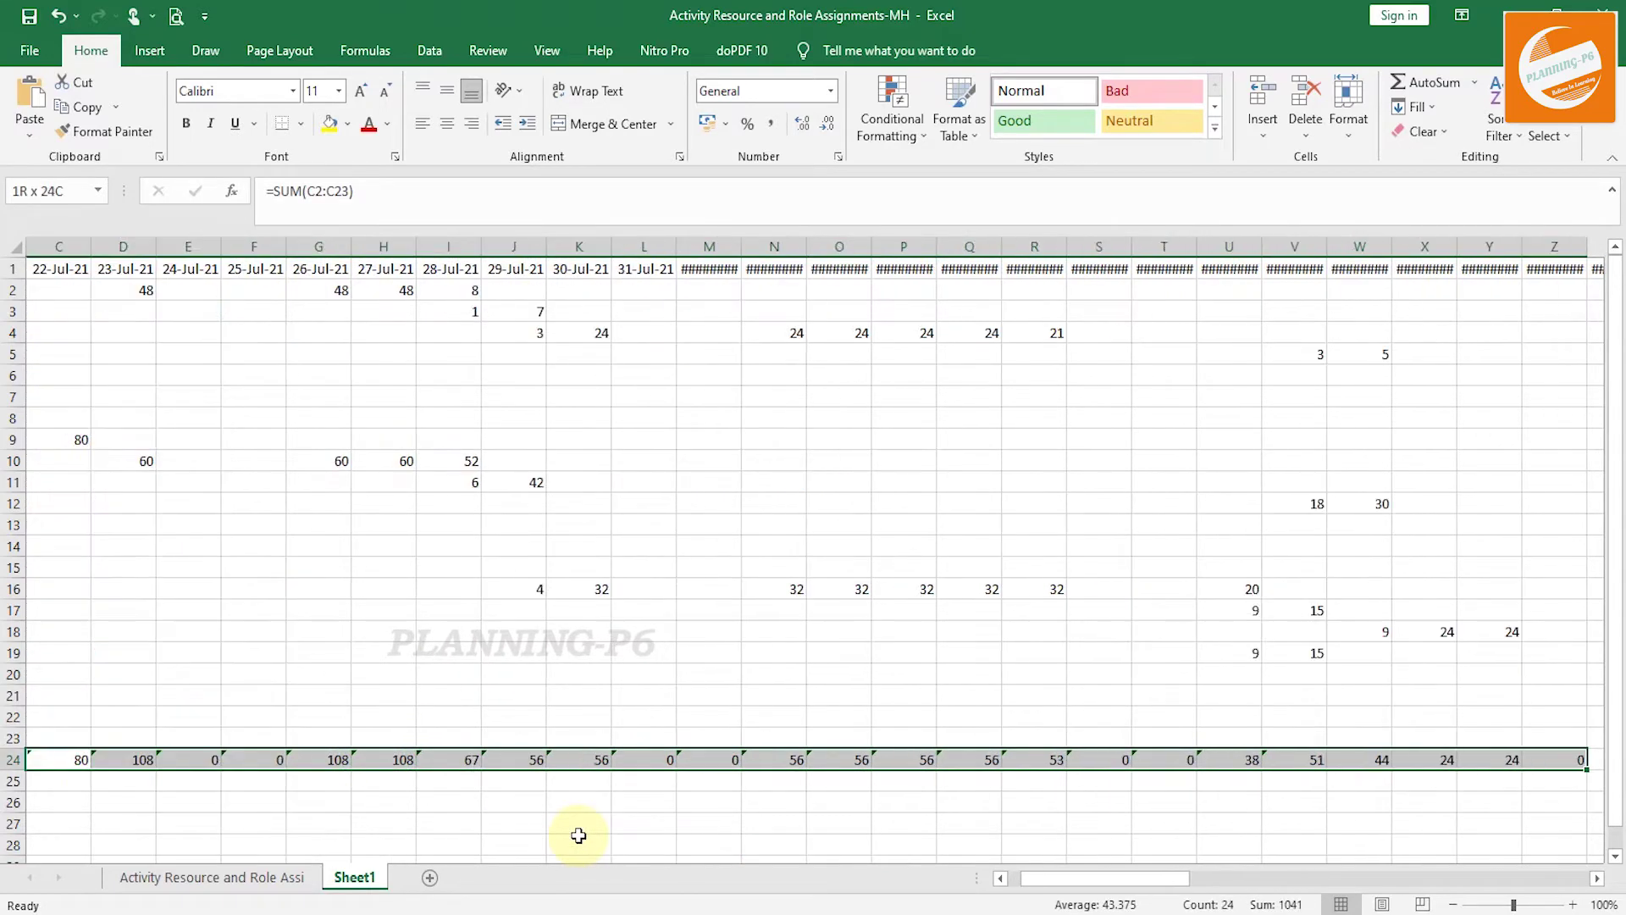
key("shift+Right")
key("shift+Right")
key("shift+Right")
key("shift+Right")
key("shift+Right")
key("shift+Right")
key("shift+Right")
key("shift+Right")
key("shift+Right")
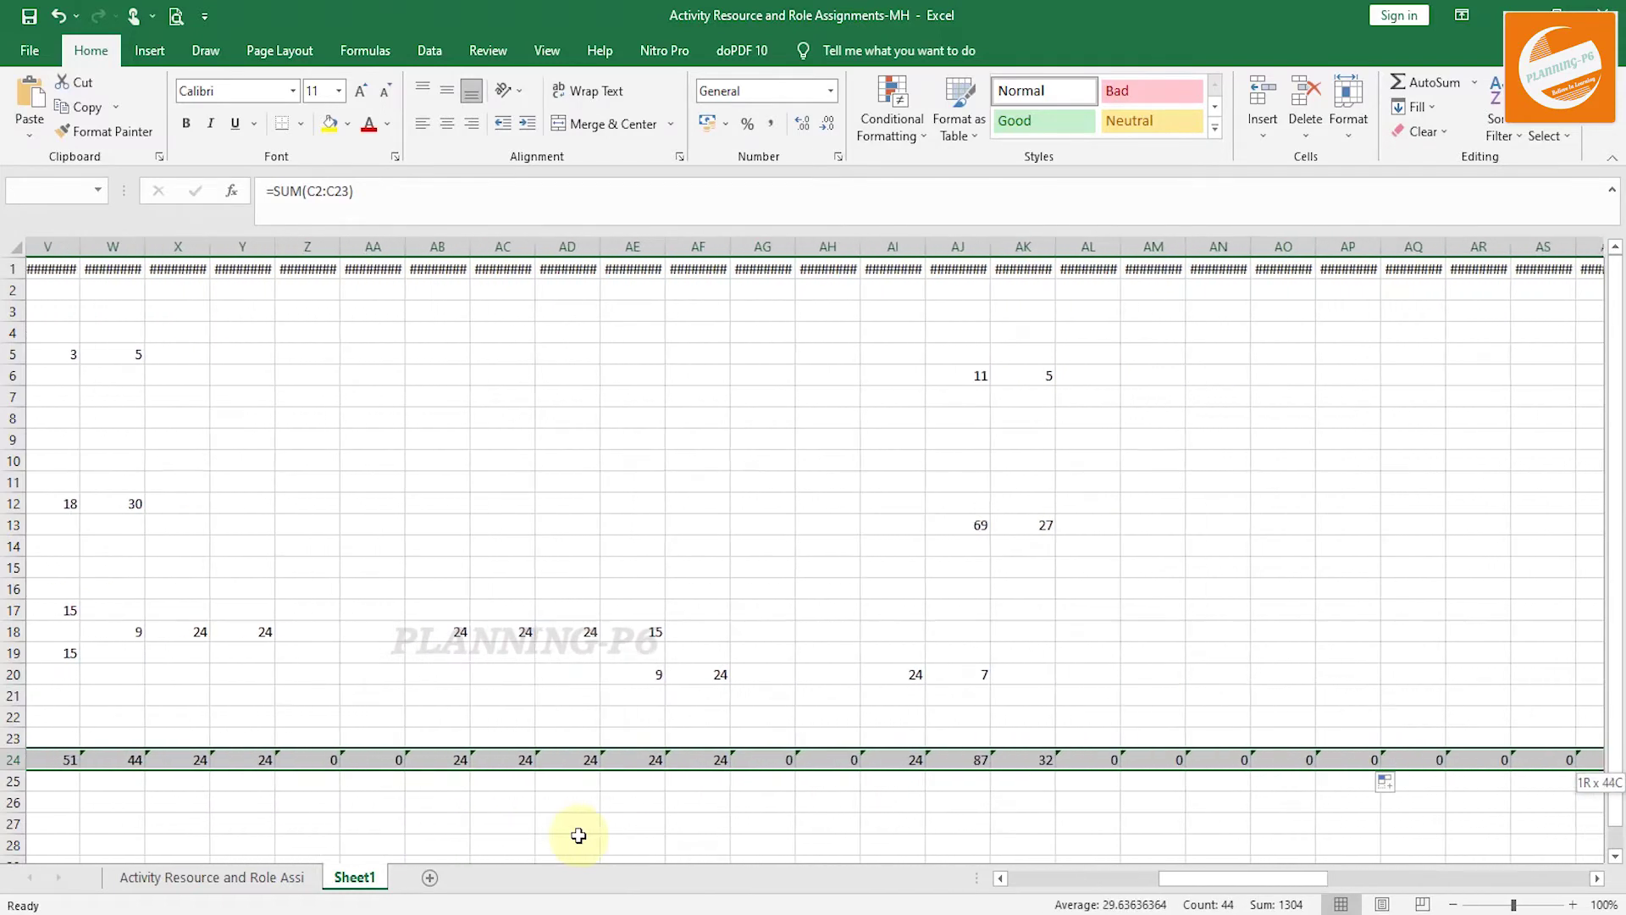
key("shift+Right")
key("shift+Right")
key("shift+Right")
key("shift+Right")
key("shift+Right")
key("shift+Right")
key("shift+Right")
key("shift+Right")
key("shift+Right")
key("shift+Right")
key("shift+Right")
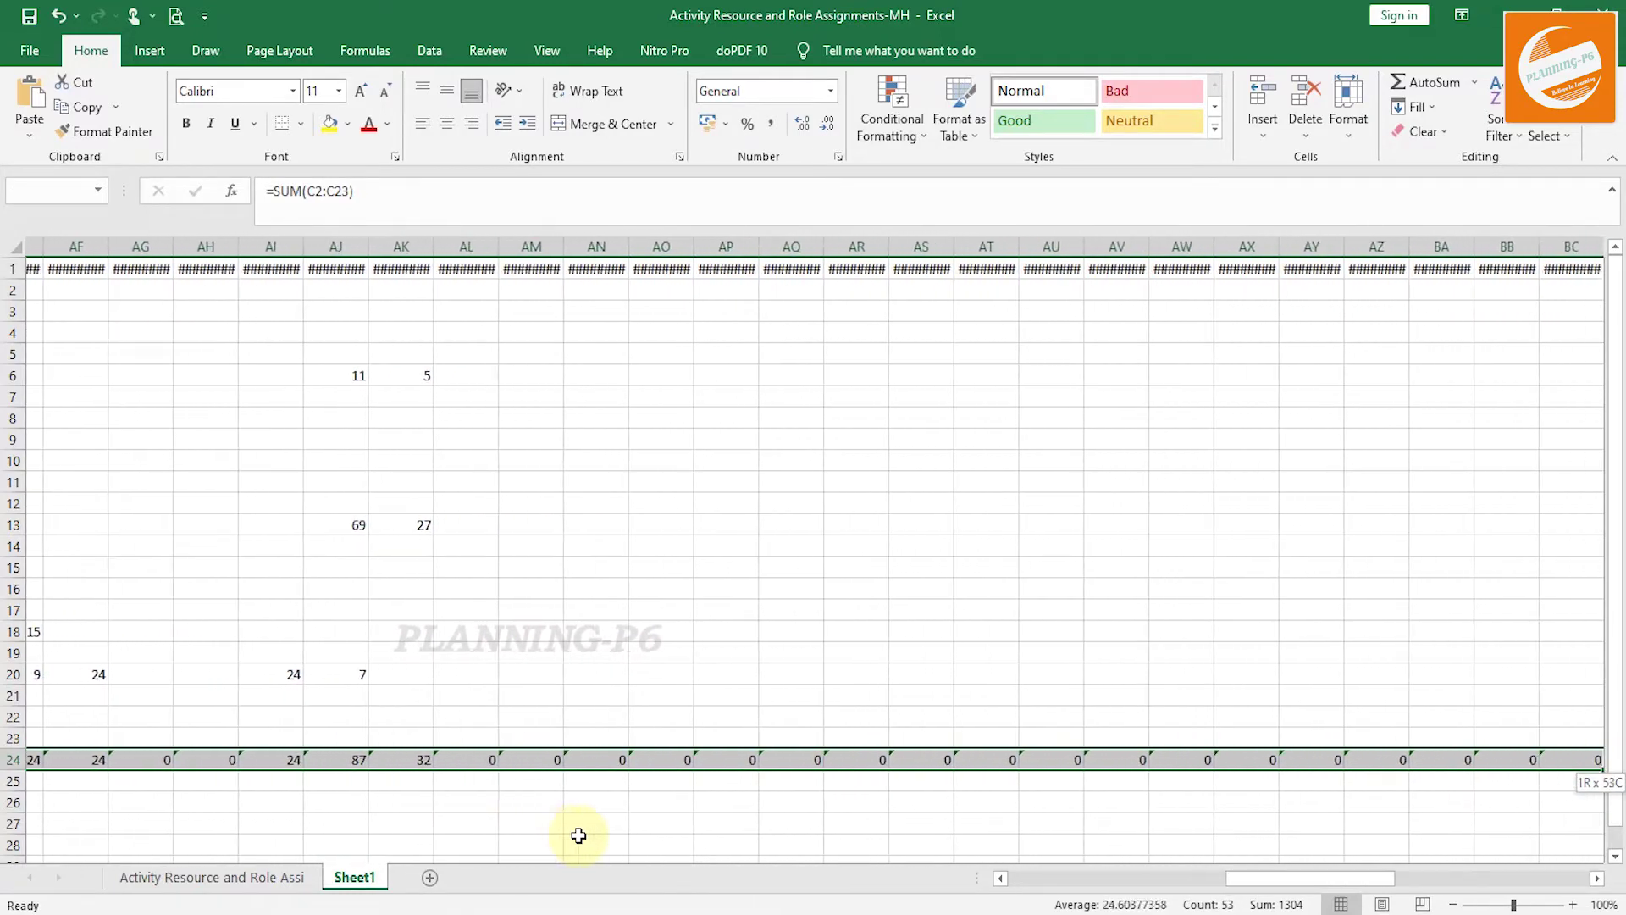
key("shift+Right")
key("shift+Right")
key("shift+Right")
key("shift+Right")
key("shift+Right")
key("shift+Right")
key("shift+Right")
key("shift+Right")
key("shift+Right")
key("shift+Right")
key("shift+Right")
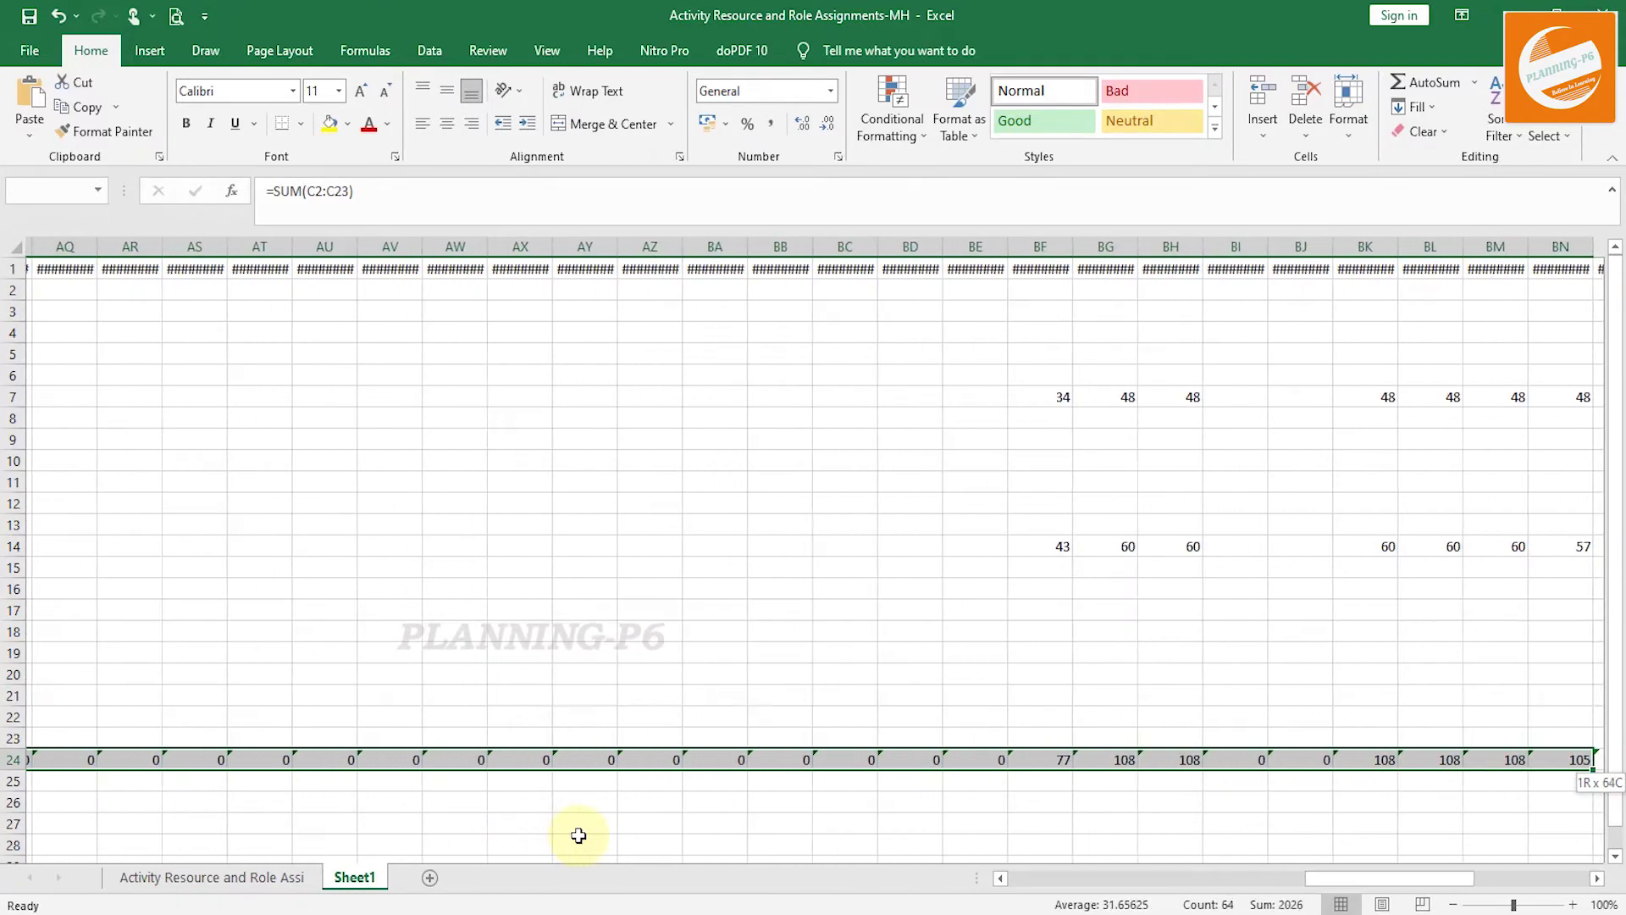
key("shift+Right")
key("shift+Right")
key("shift+Right")
key("shift+Right")
key("shift+Right")
key("shift+Right")
key("shift+Right")
key("shift+Right")
key("shift+Right")
key("shift+Right")
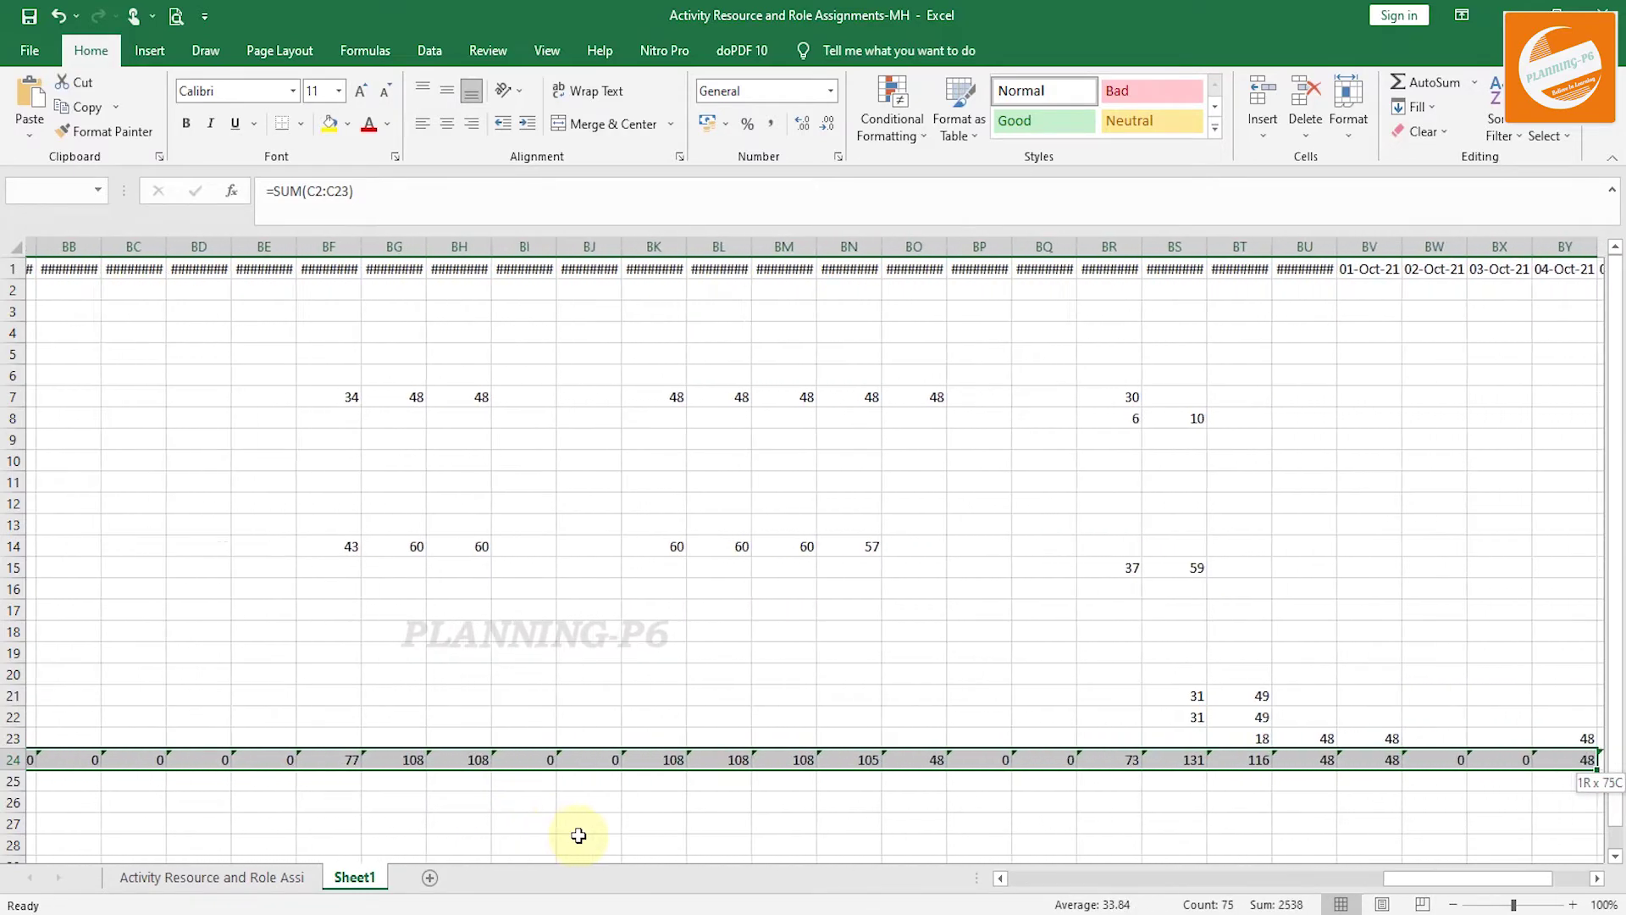
key("shift+Left")
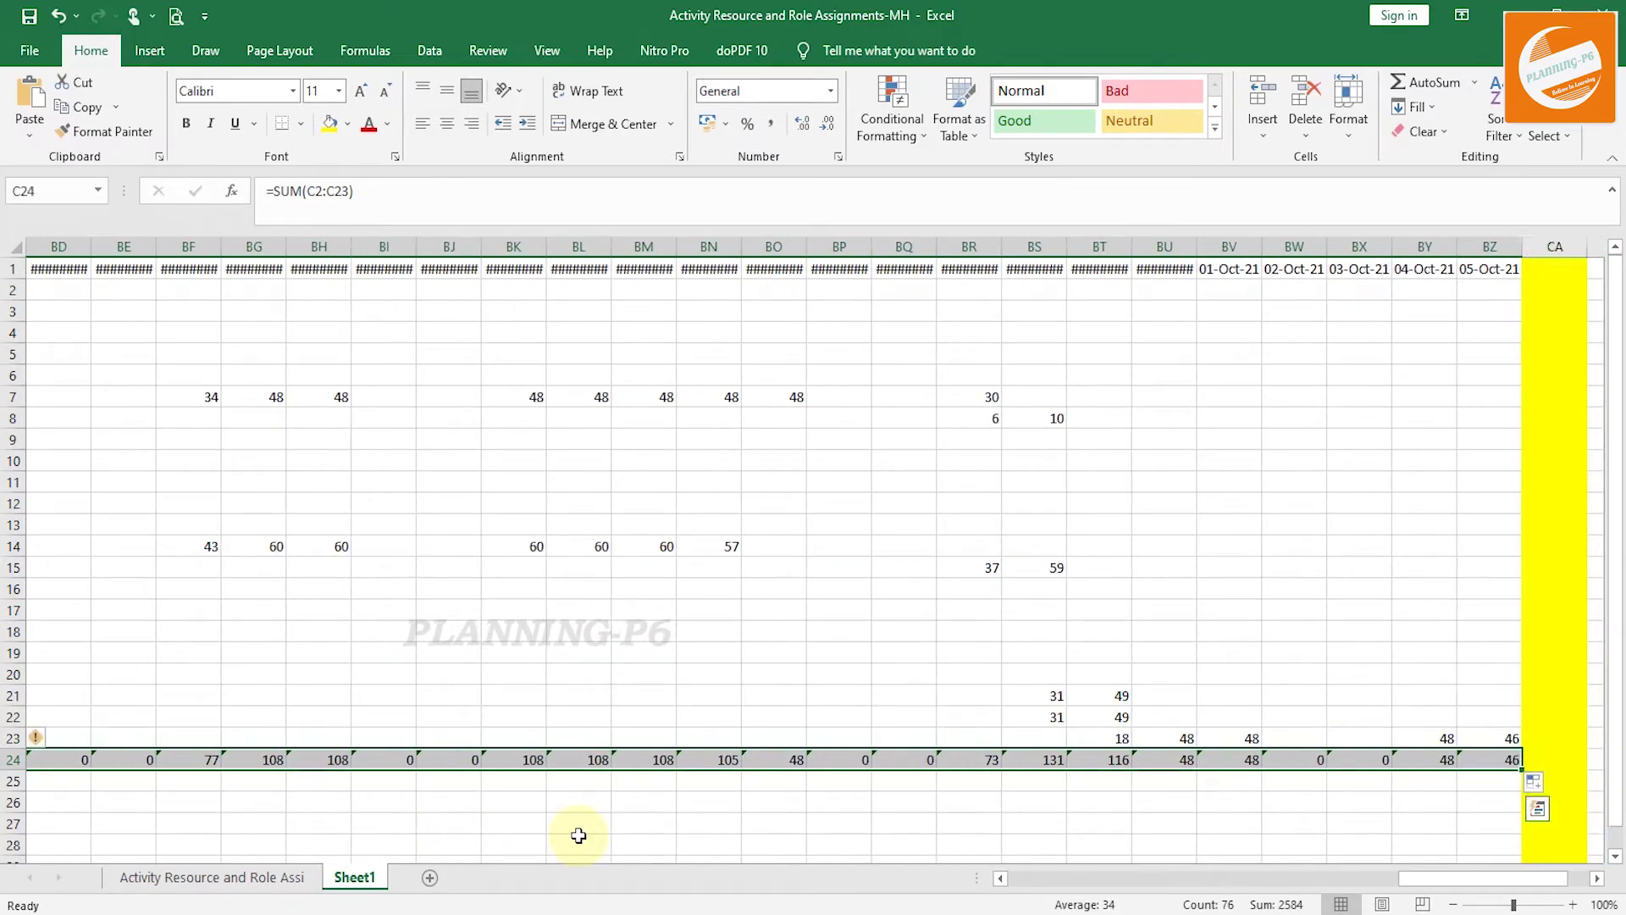
key("ctrl+c")
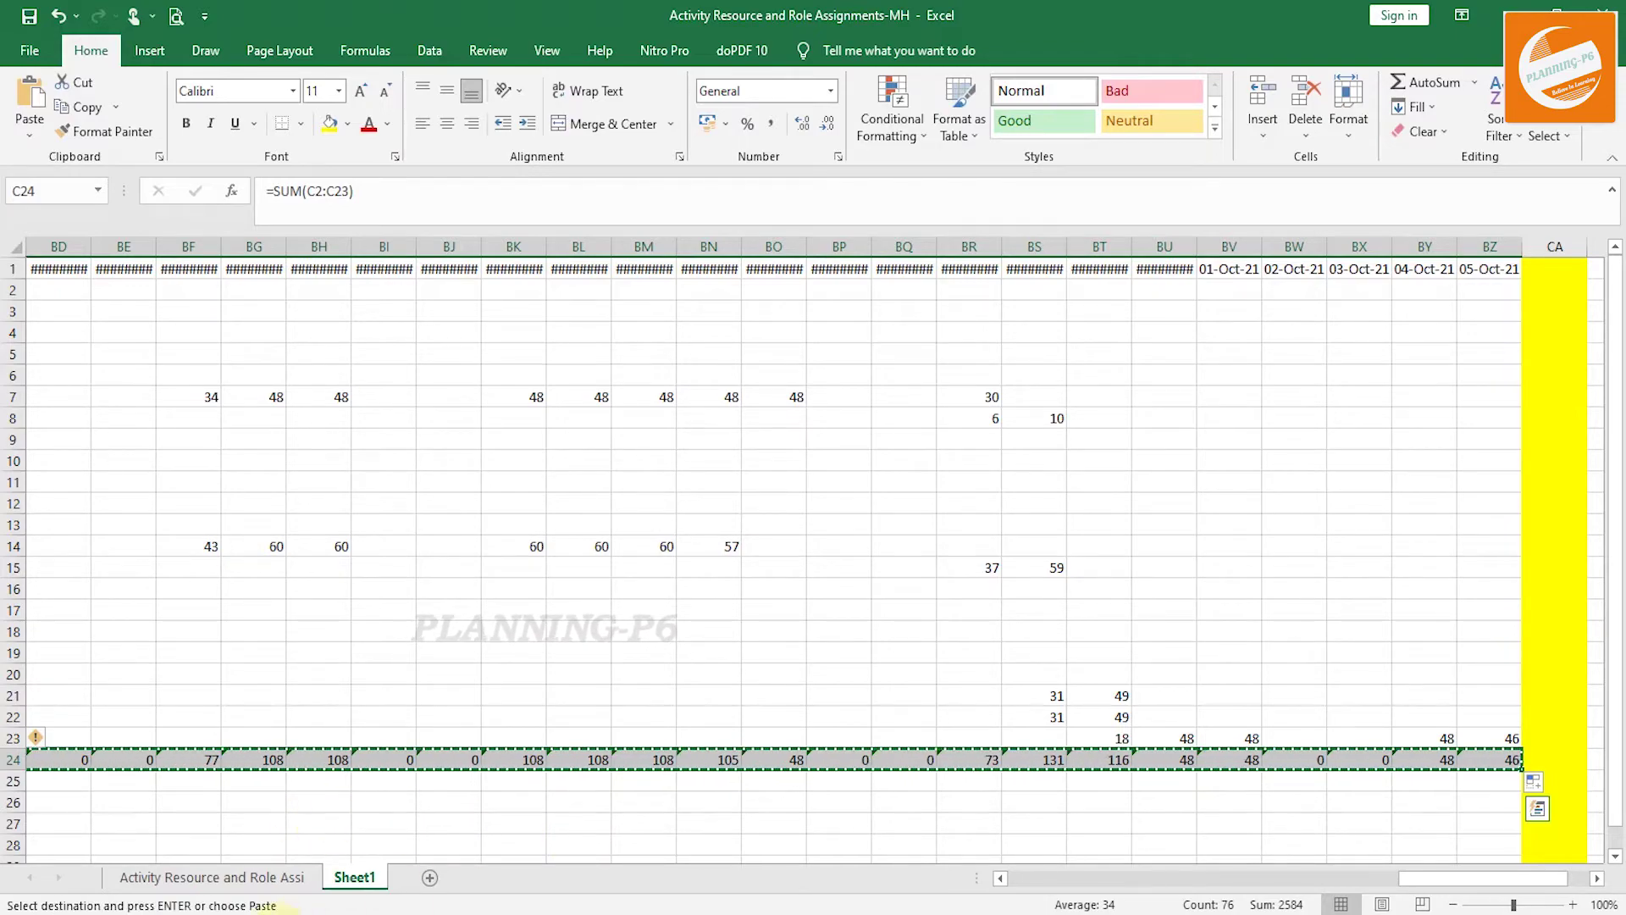
Switch to the Plannin-P6 S-Curve Sample workbook and paste the totals as values in the Org_Planned Manhours (Day) row, starting at 22-Jul.
mouse_move(184, 900)
left_click(208, 821)
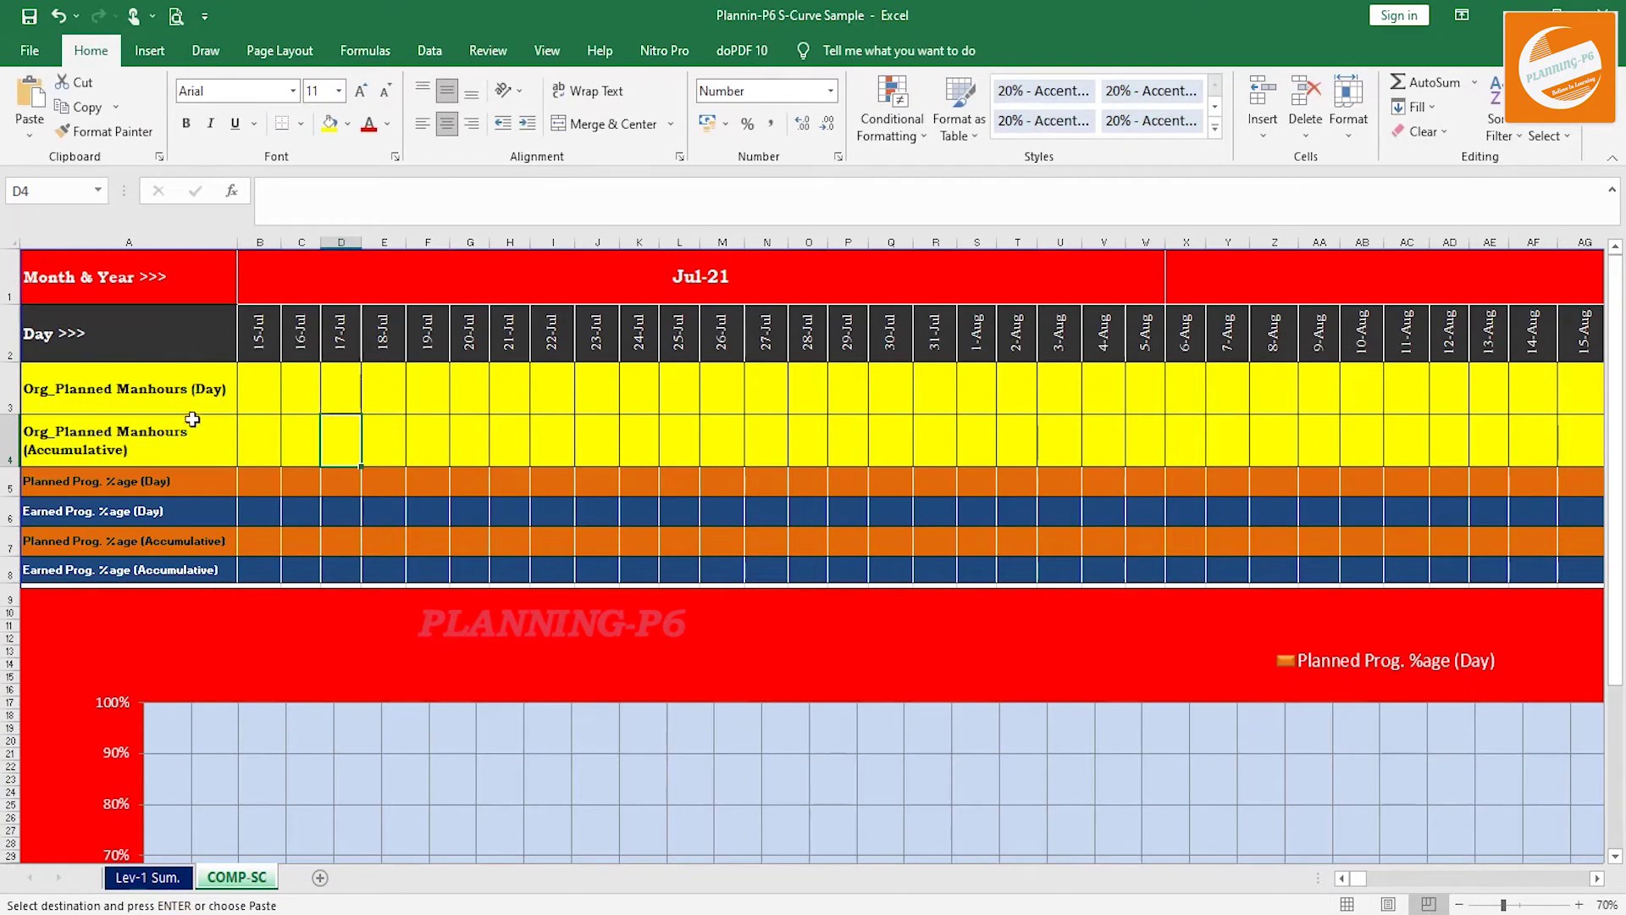
left_click(534, 388)
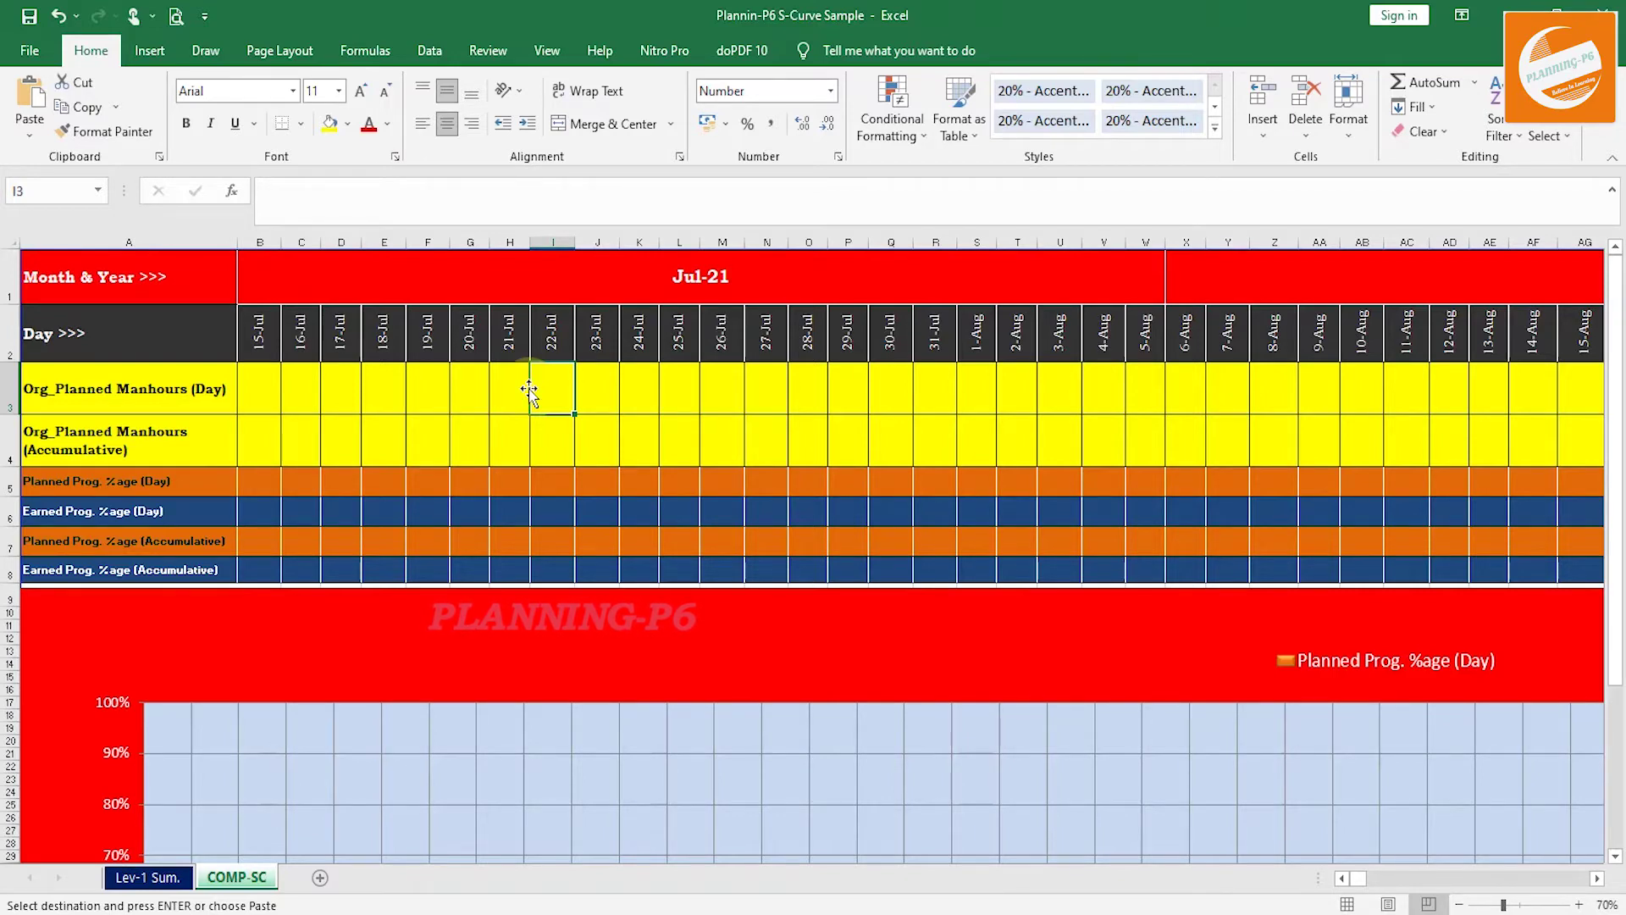
right_click(528, 390)
left_click(602, 456)
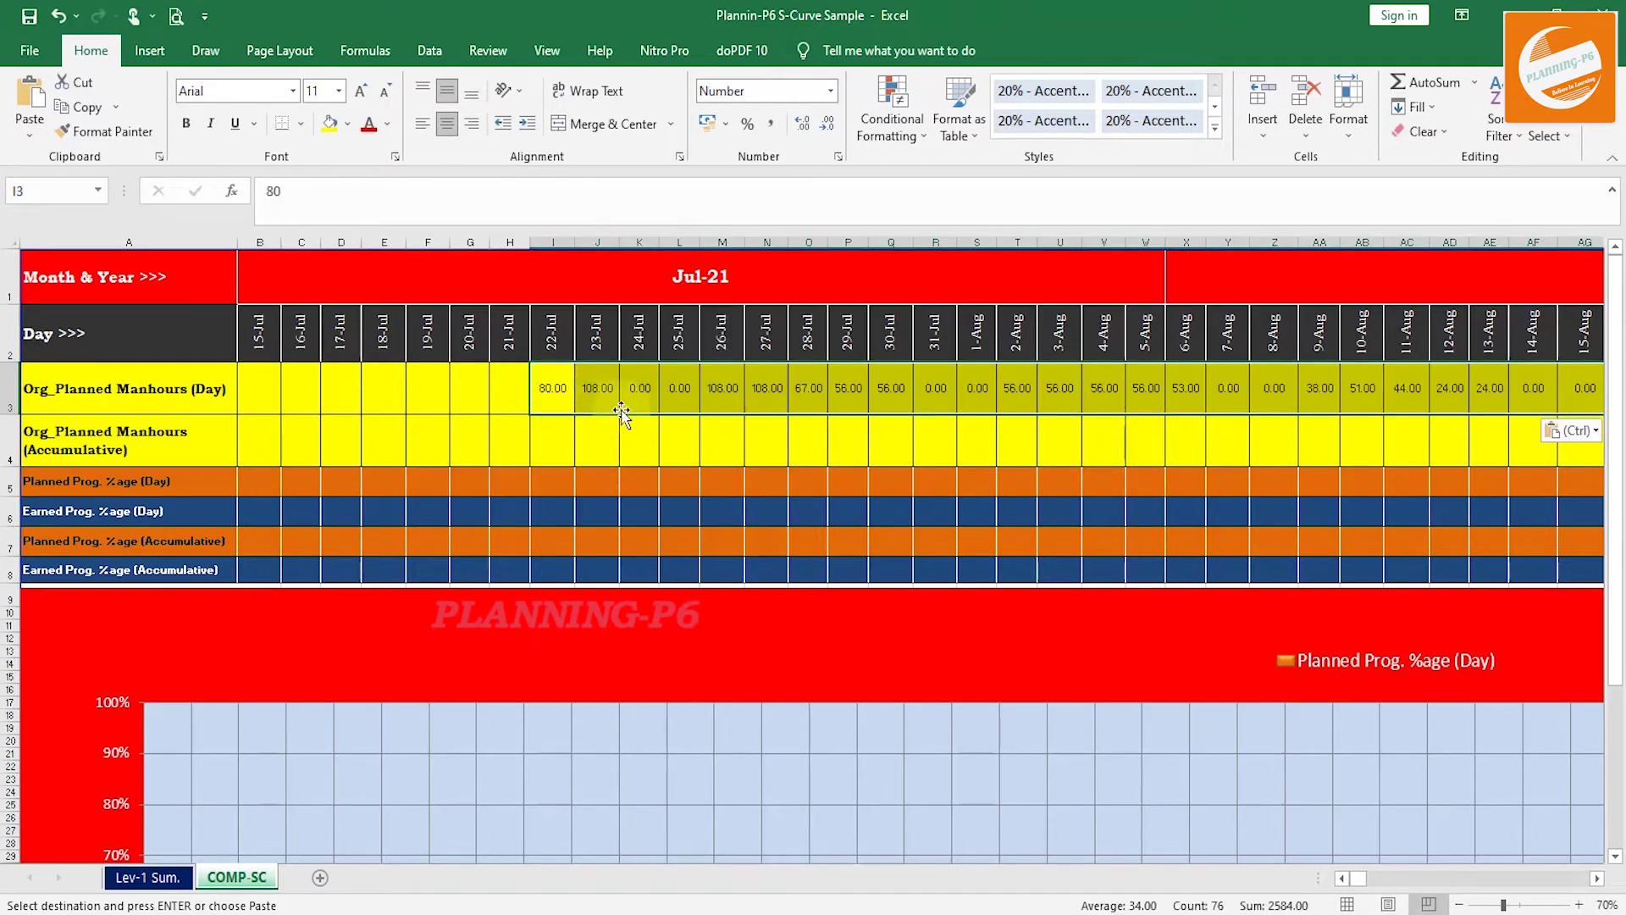
Enter 0 planned manhours per day for 15-Jul through 21-Jul in the Org_Planned Manhours (Day) row.
left_click(265, 396)
type("0")
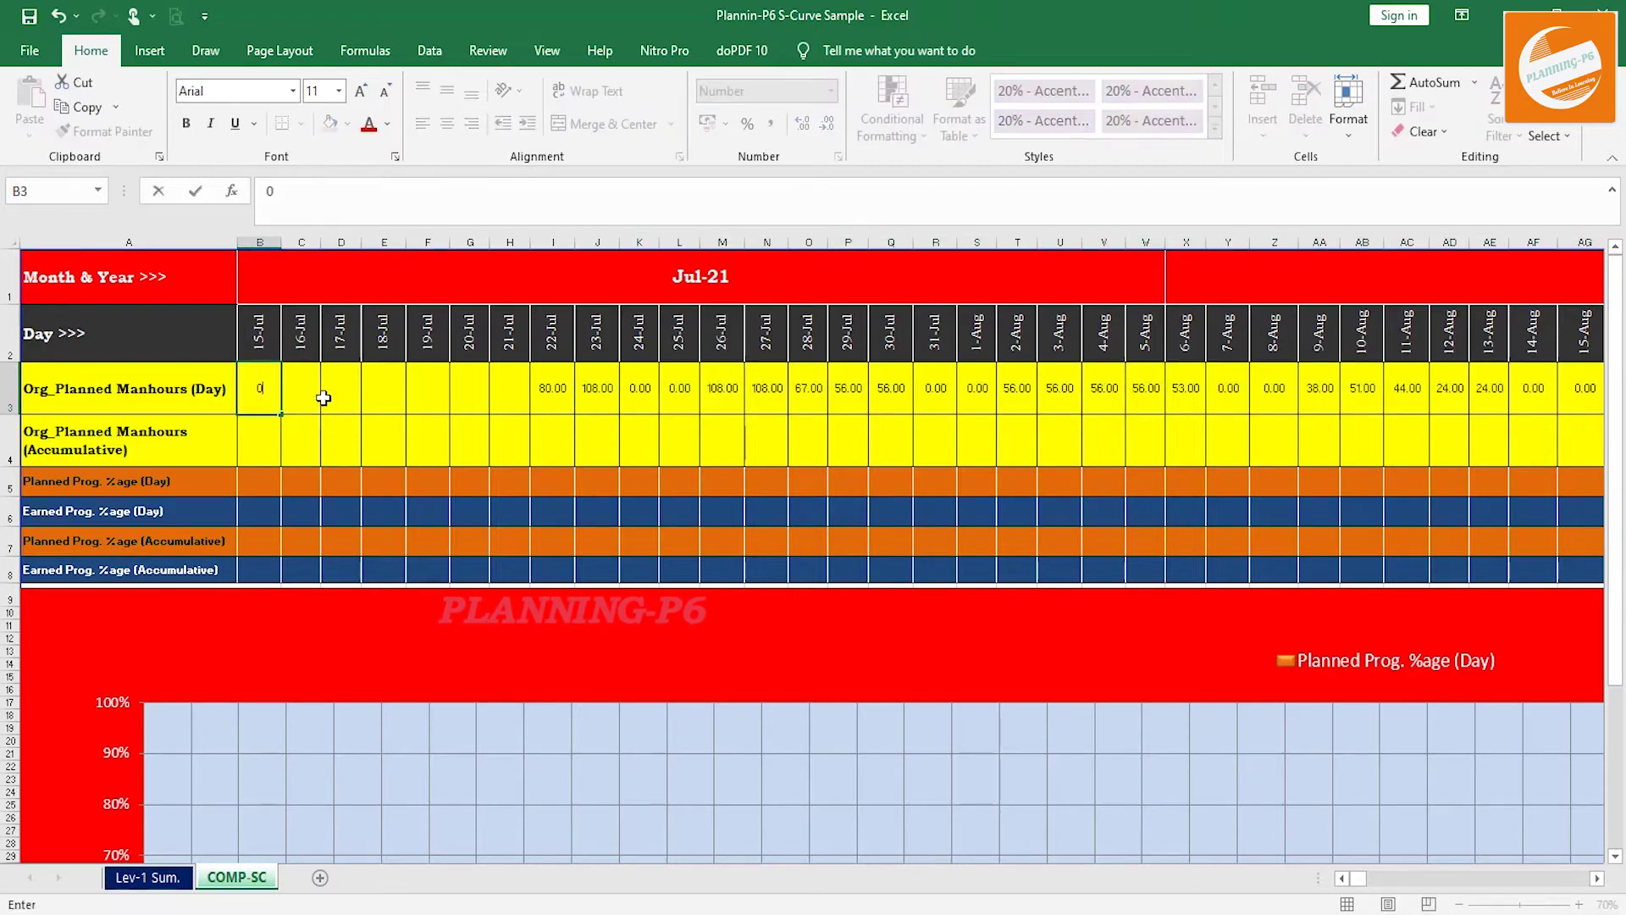
type("0")
key("Tab")
type("0")
key("Tab")
key("Tab")
type("0")
key("Tab")
type("0")
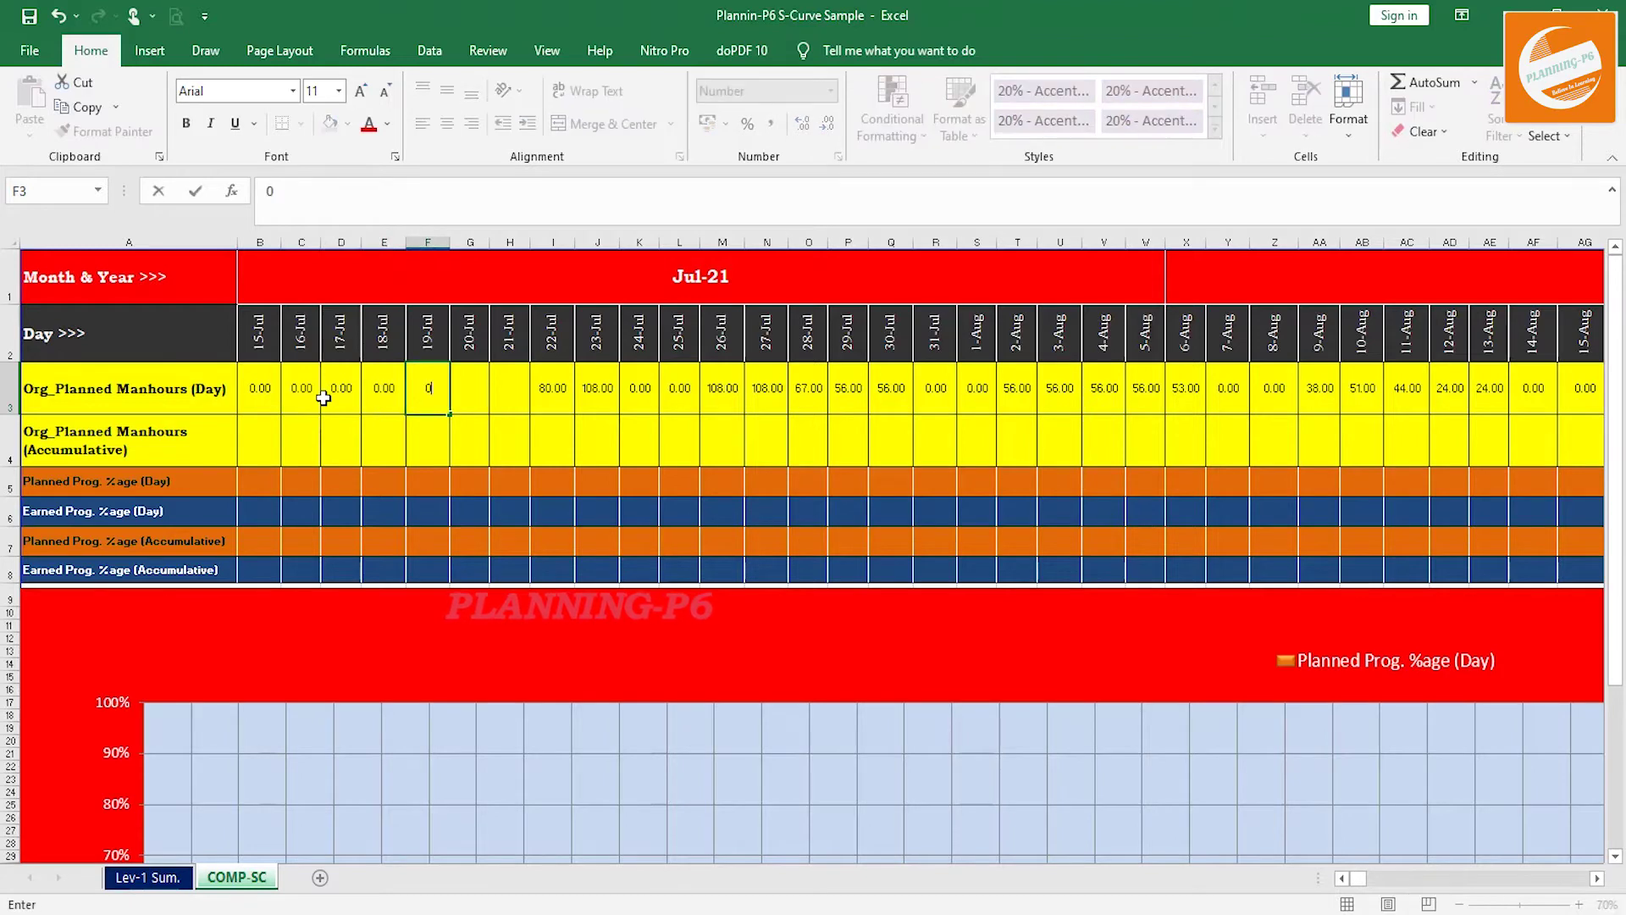
key("Tab")
type("0")
key("Tab")
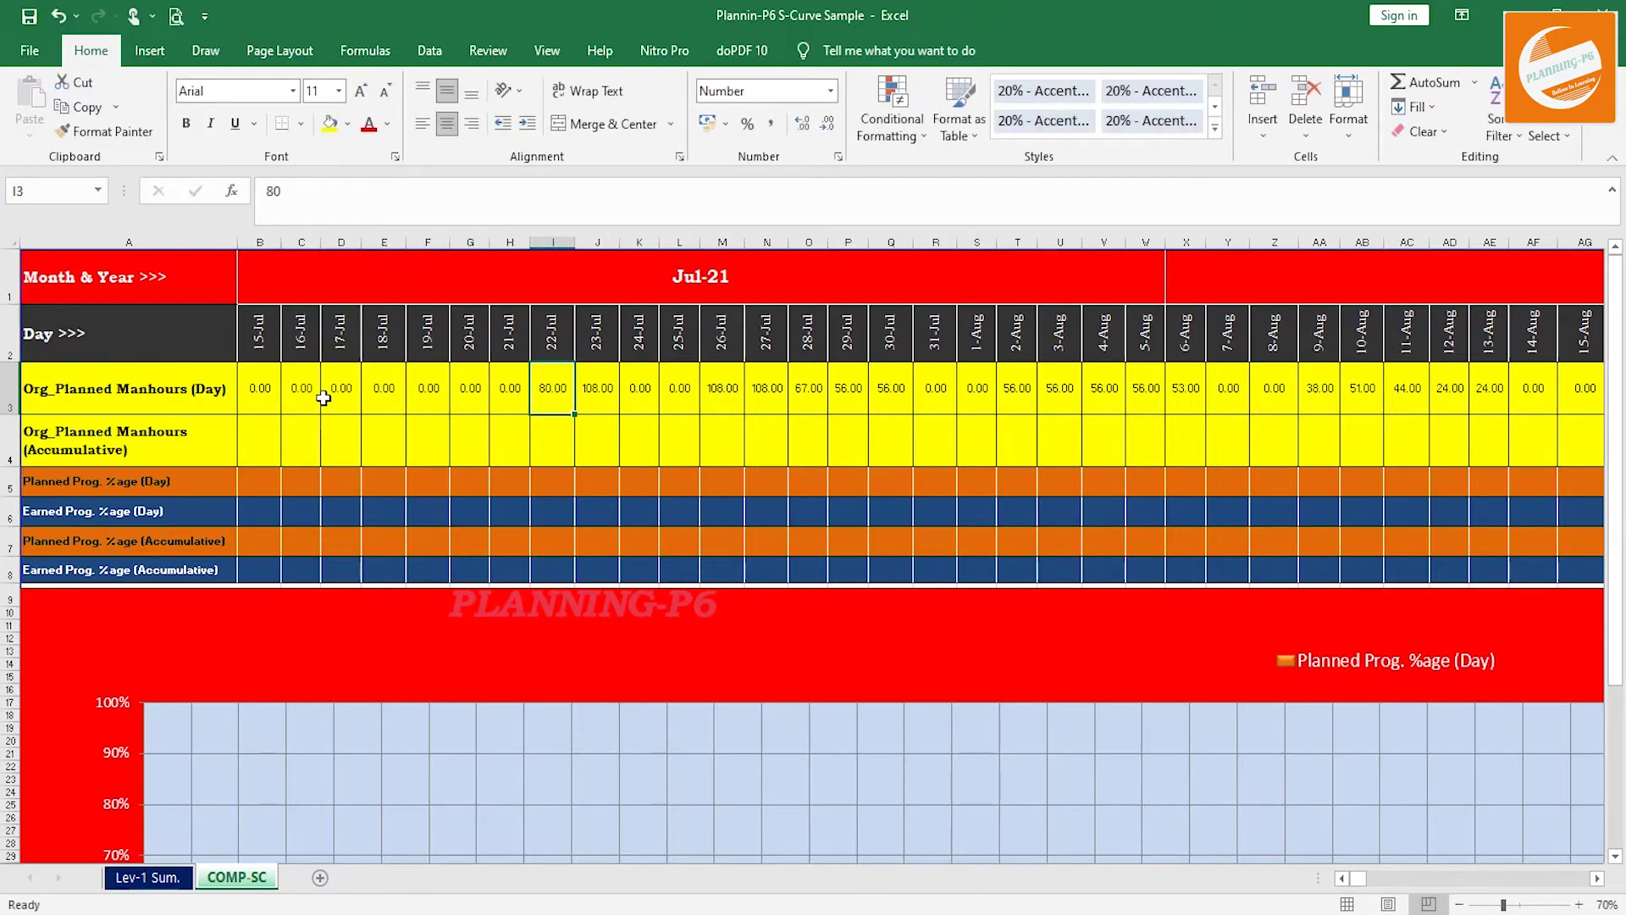
Delete the surplus date columns after 6-Oct and autofit the width of the 6-Oct column CG.
left_click(261, 340)
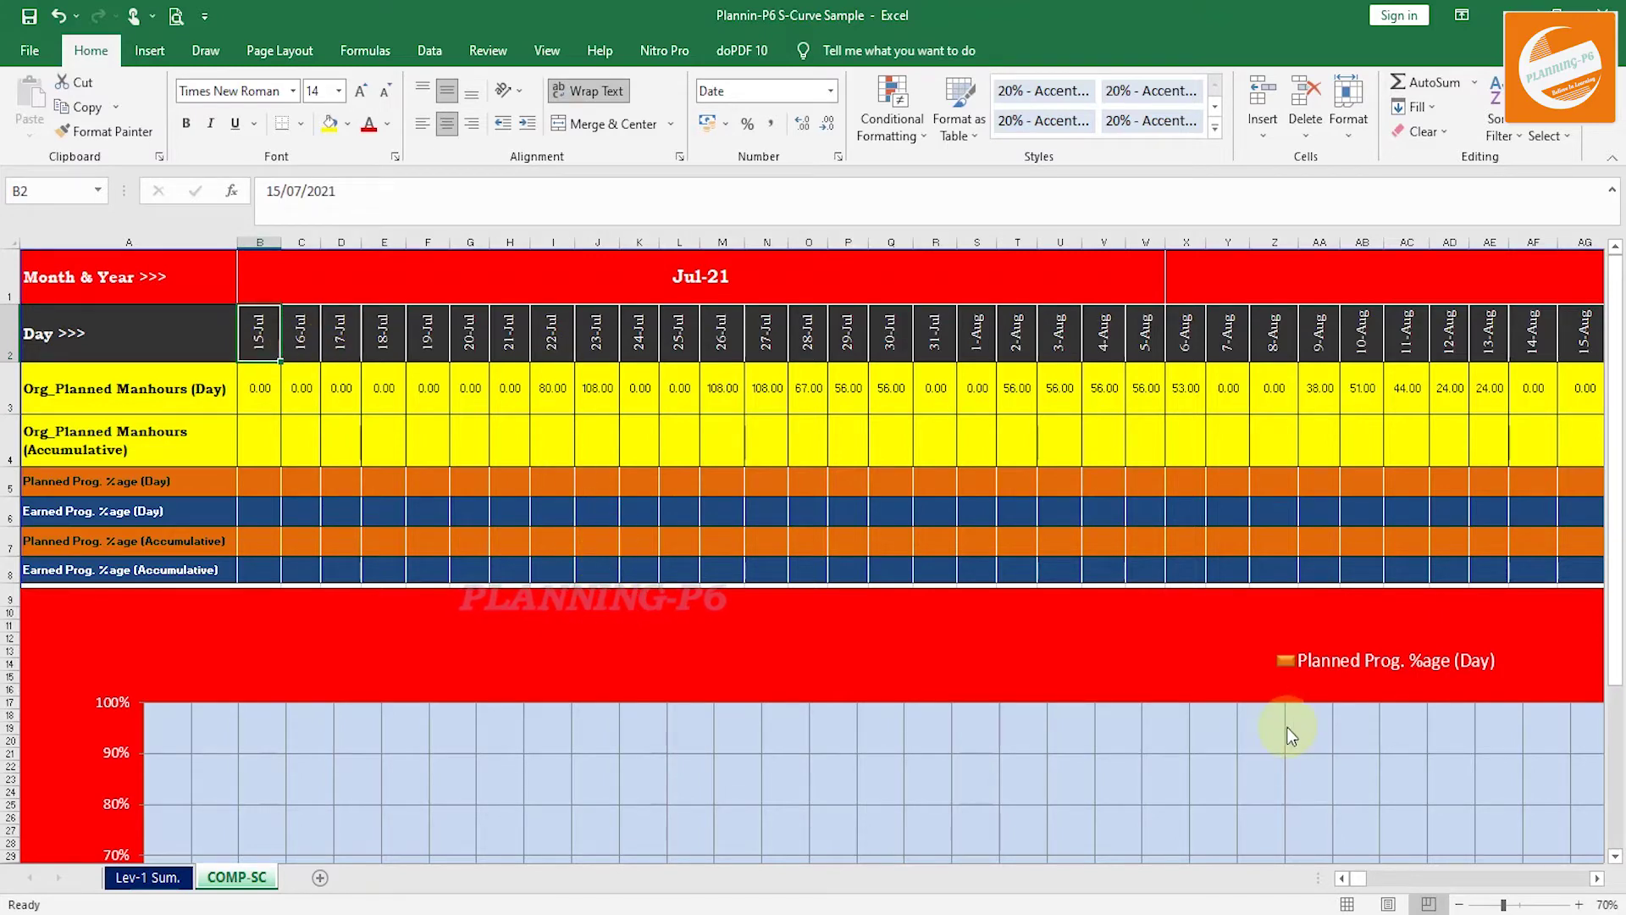
mouse_move(1360, 872)
left_mouse_down()
mouse_move(1386, 870)
mouse_move(1334, 877)
left_mouse_up()
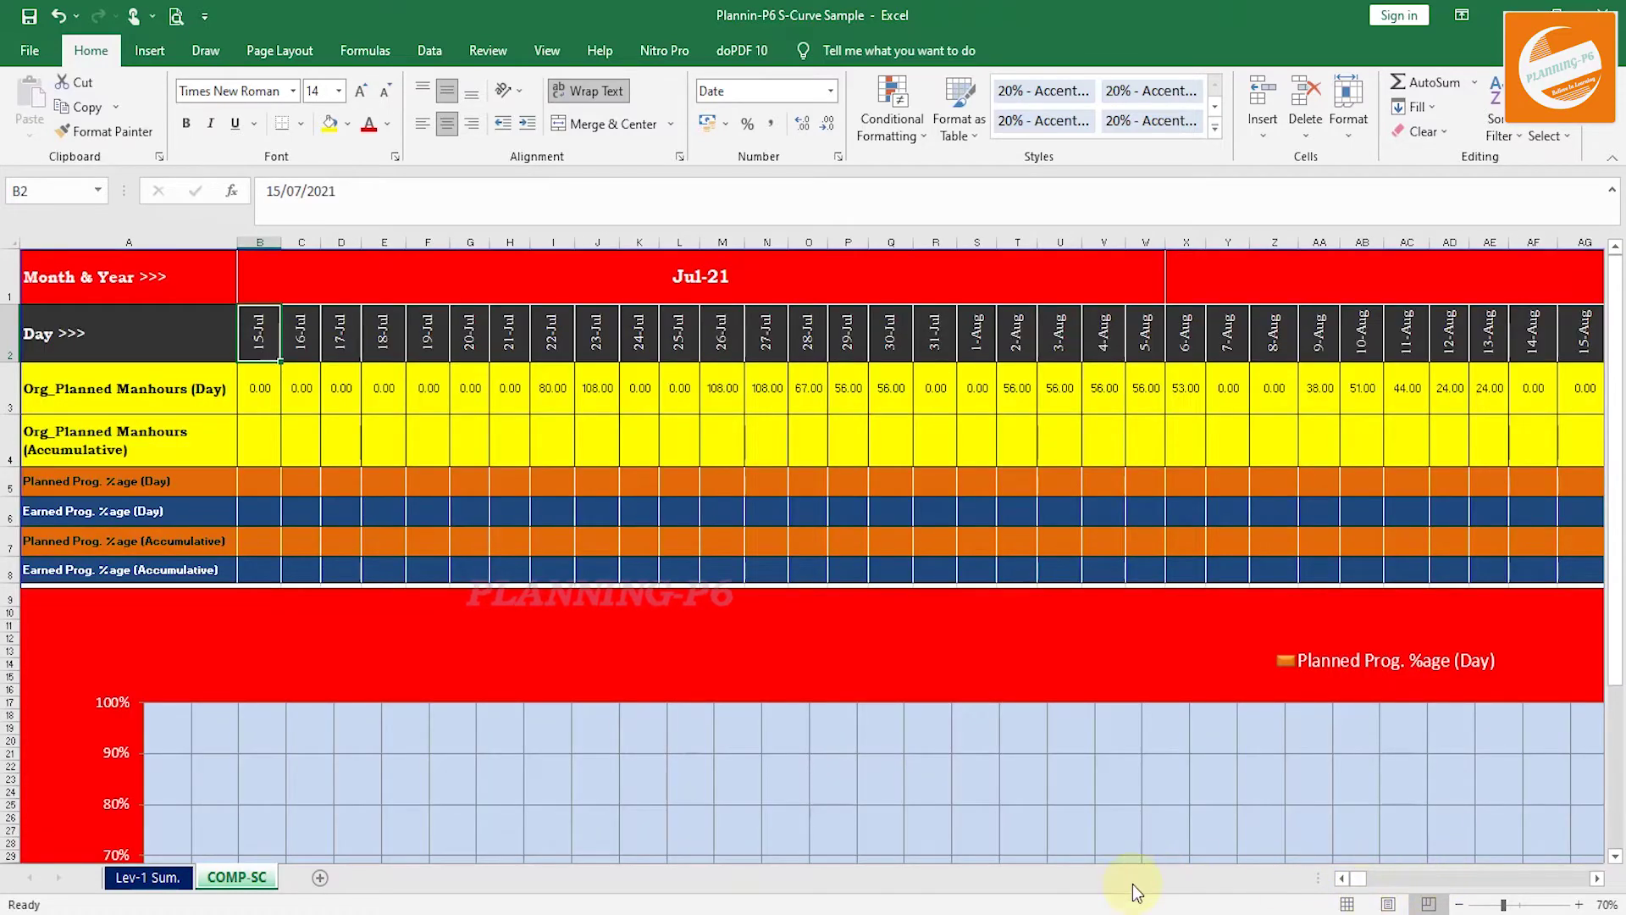
left_click_drag(1598, 881, 1597, 883)
left_click(1530, 260)
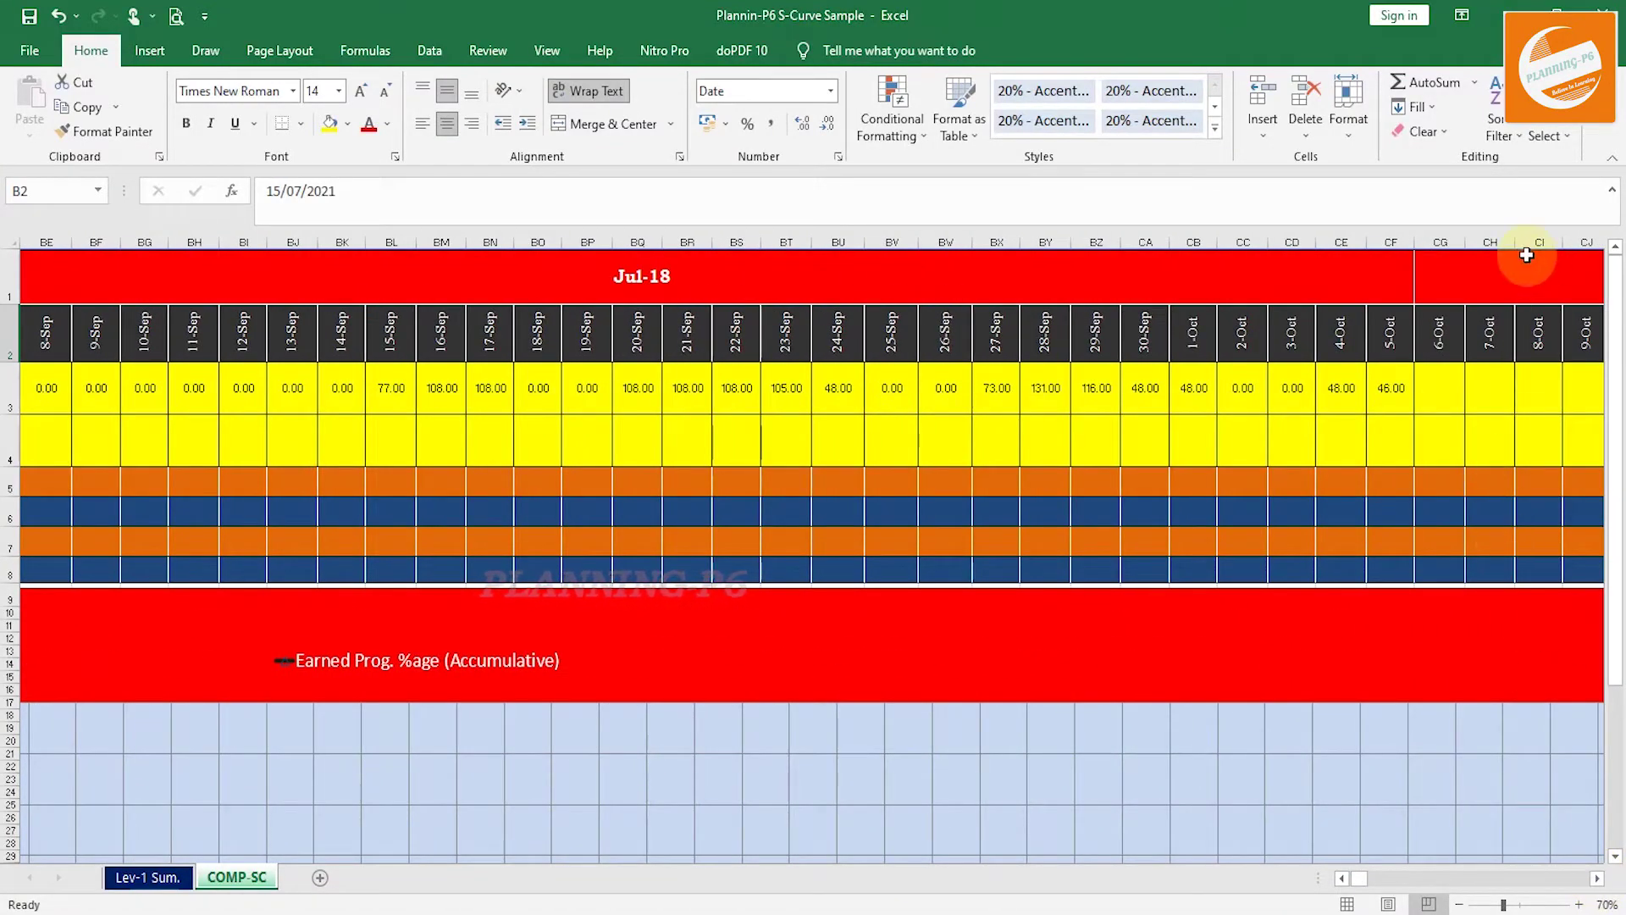
left_click_drag(1500, 237, 1619, 244)
right_click(1491, 242)
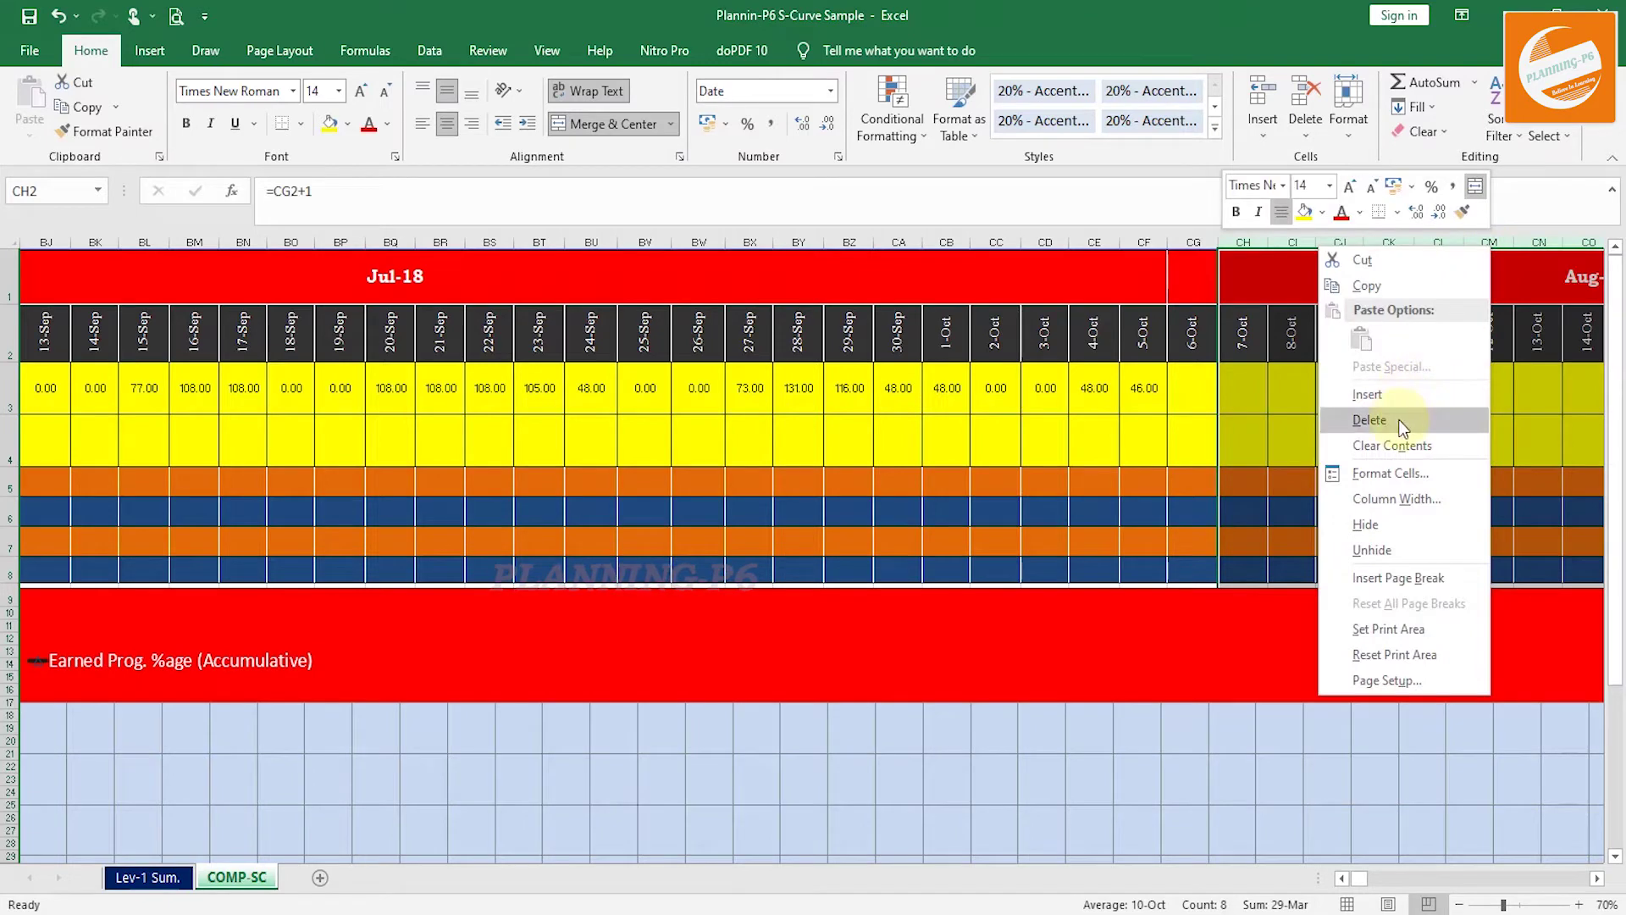
left_click(1342, 418)
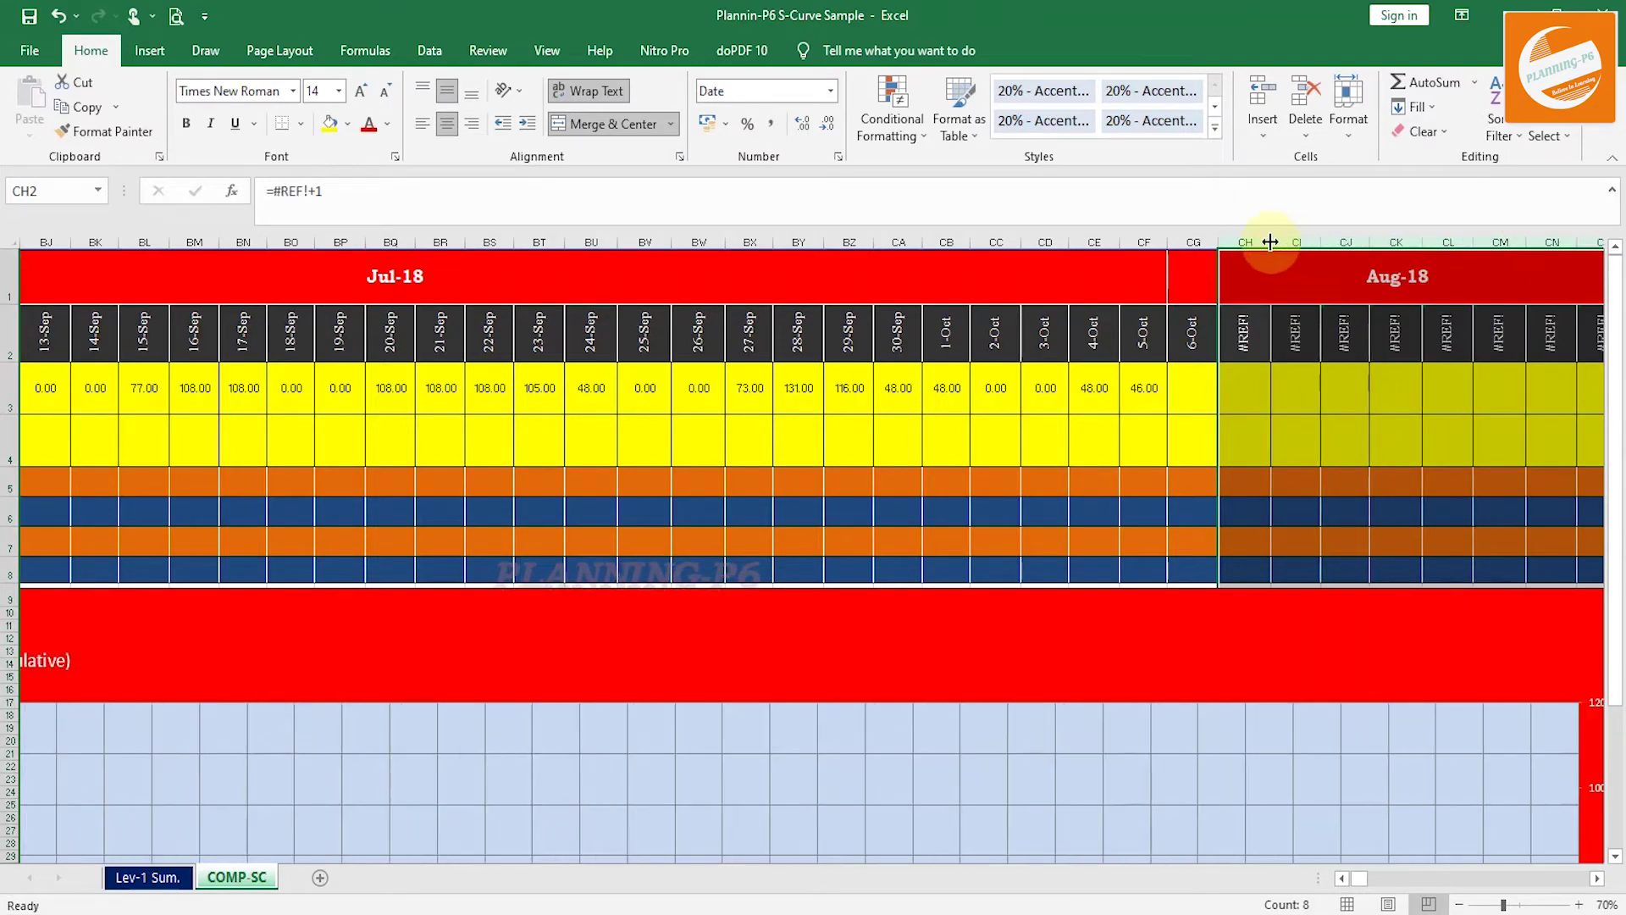
left_click_drag(1254, 241, 1601, 243)
right_click(1409, 241)
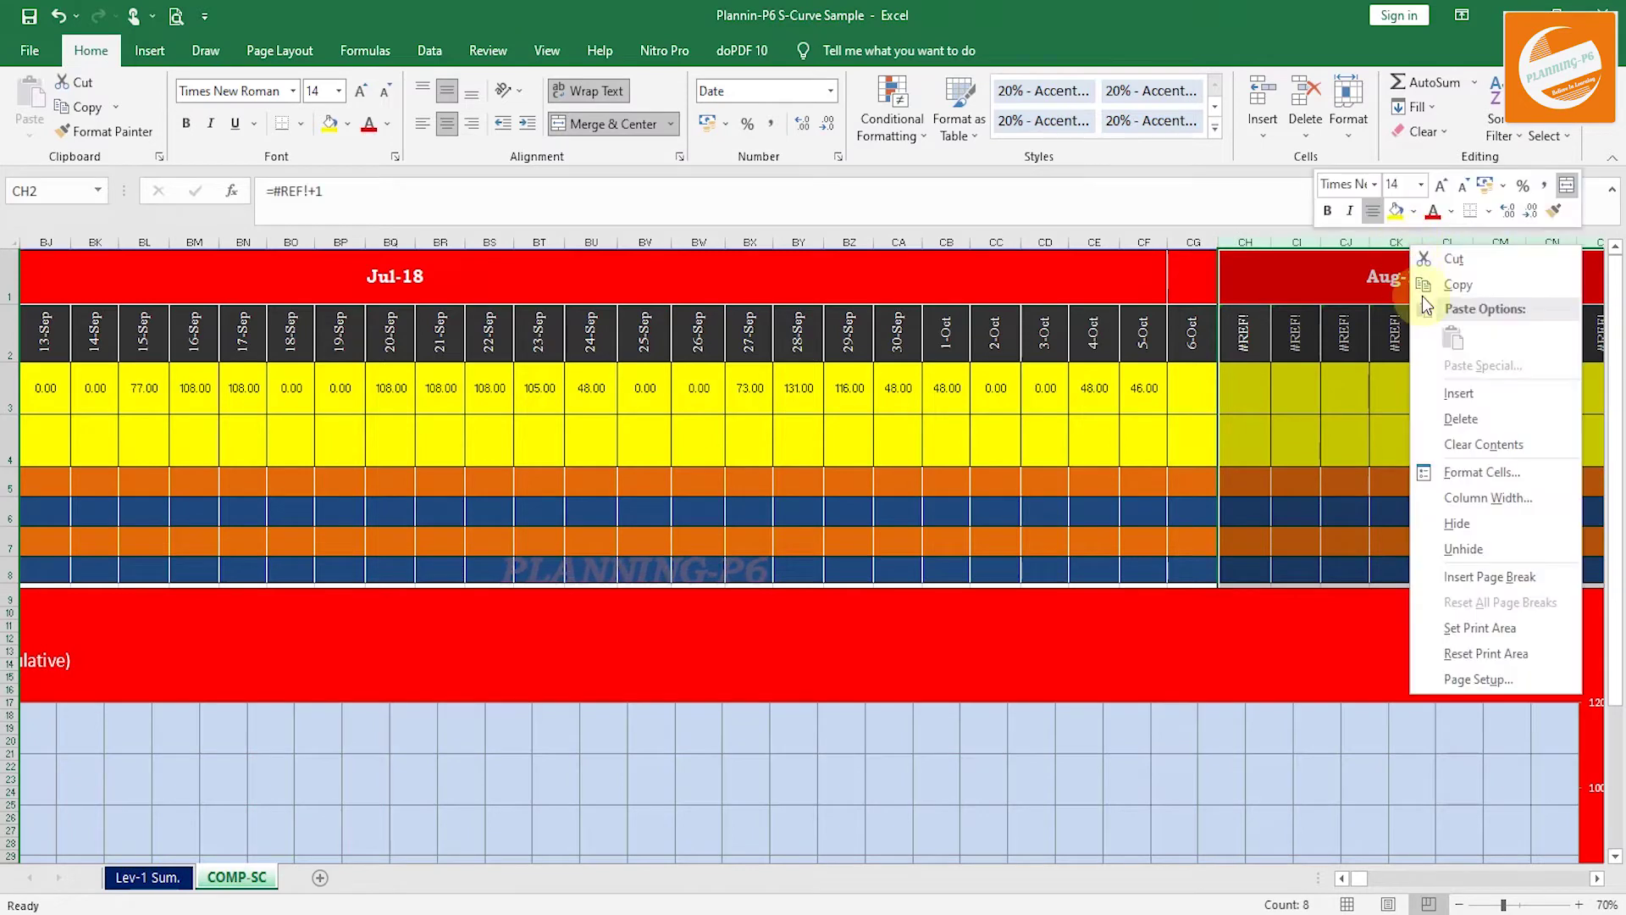
left_click(1470, 419)
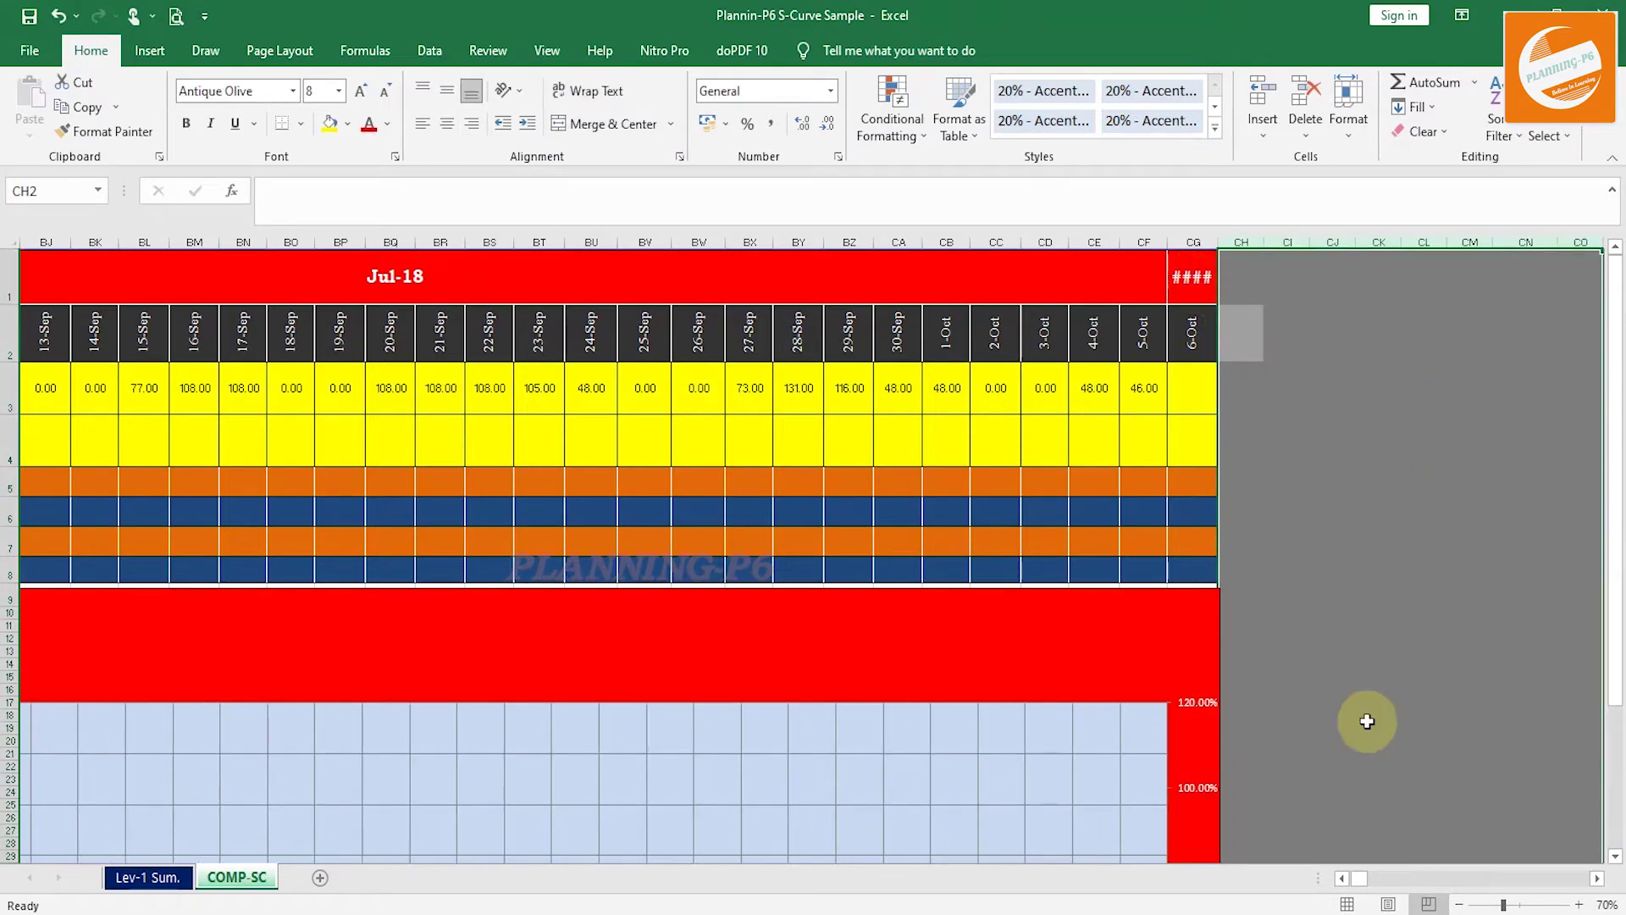
double_click(1216, 243)
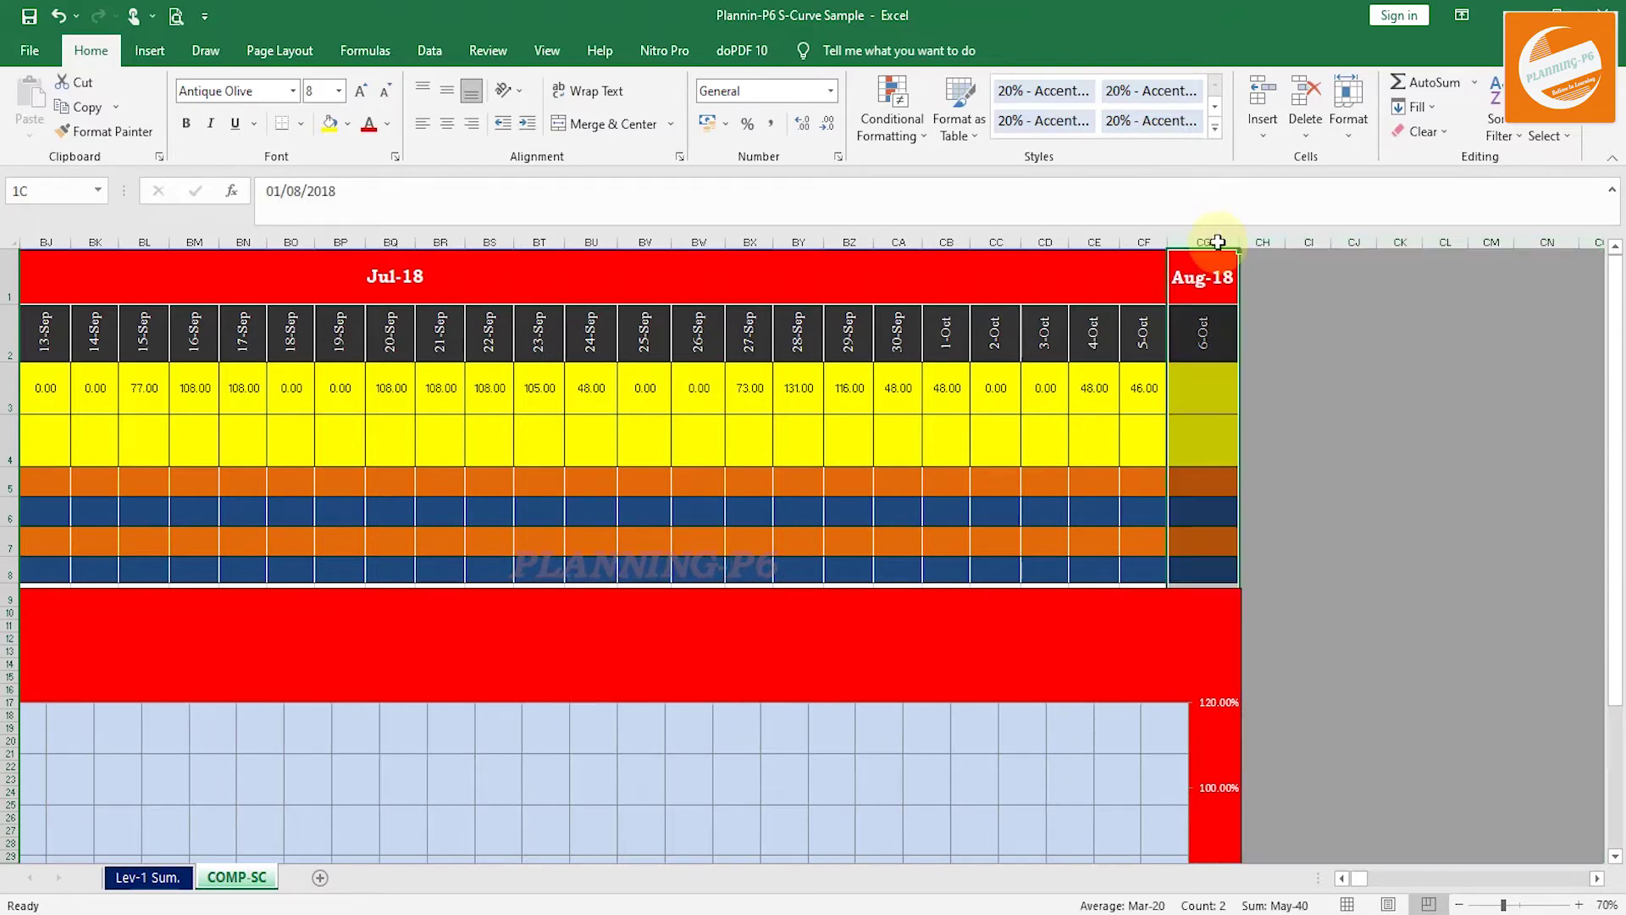
left_click(1206, 276)
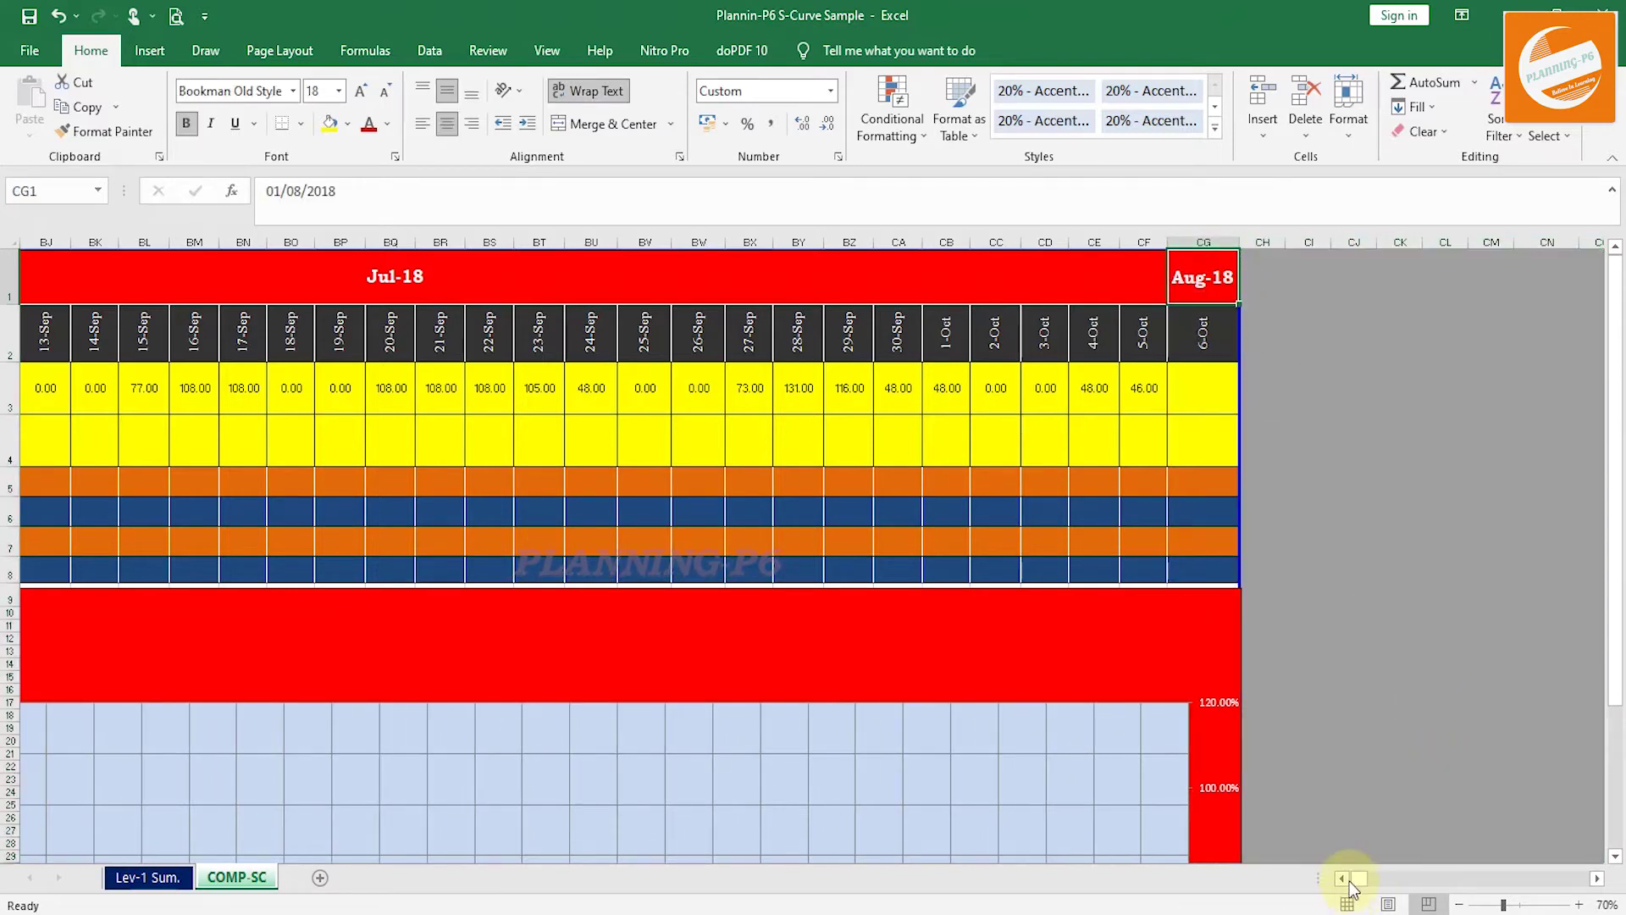
Unmerge the Jul-21 month header and merge it again over 15-Jul to 31-Jul only, cells B1:R1.
left_click(1345, 879)
left_click_drag(1346, 881, 1348, 882)
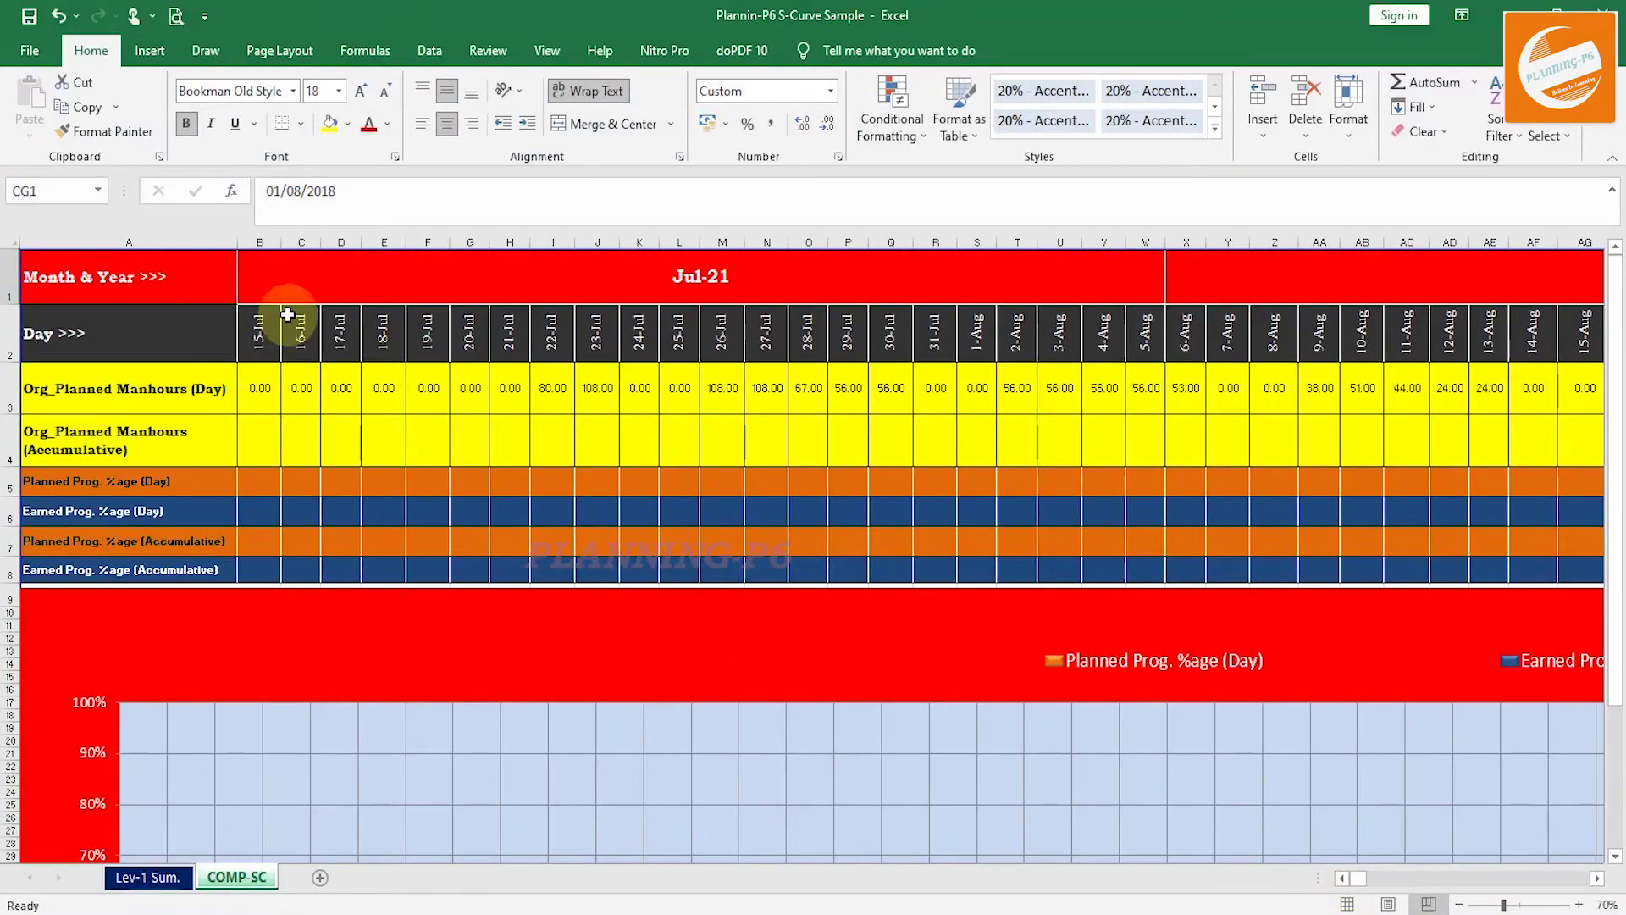
left_click(269, 288)
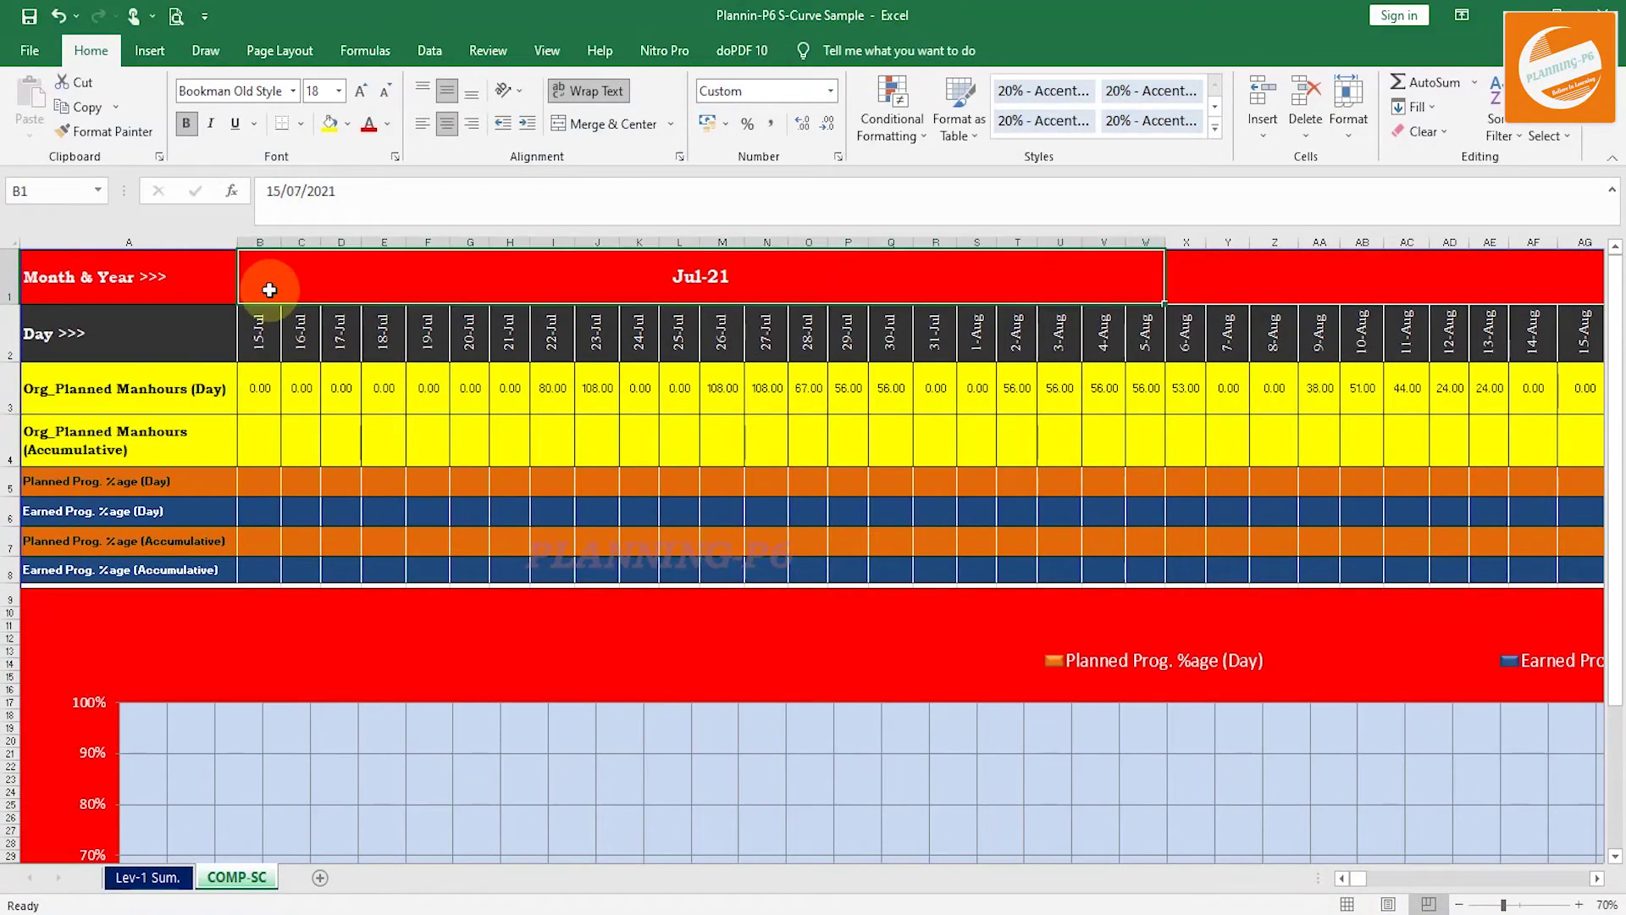
left_click(599, 123)
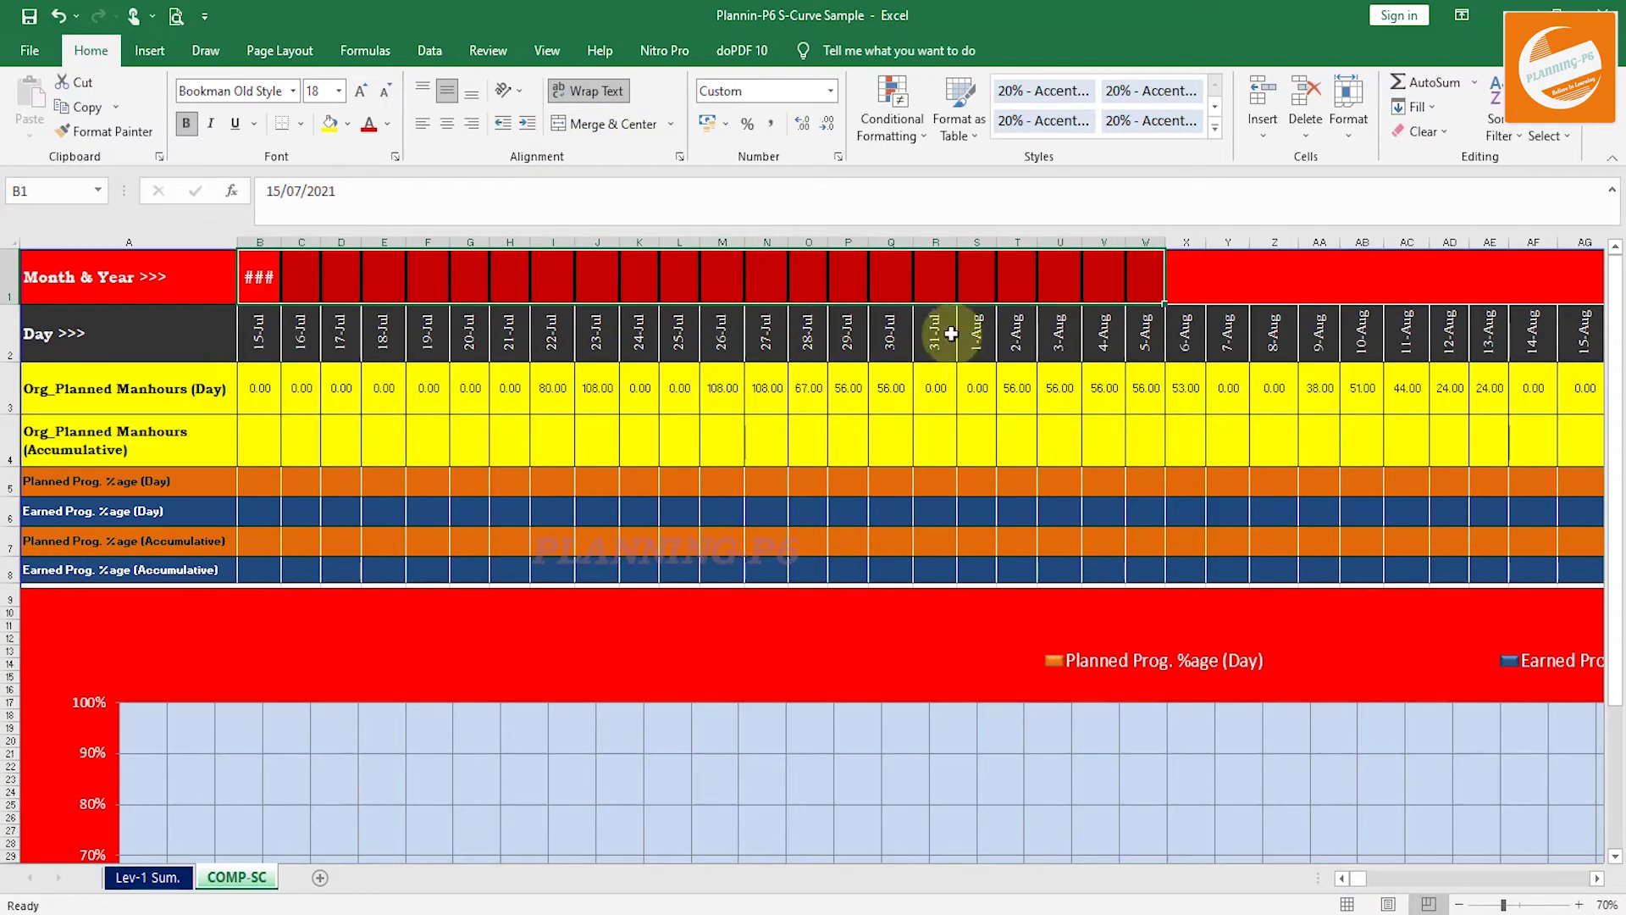
left_click_drag(266, 277, 940, 279)
left_click(611, 124)
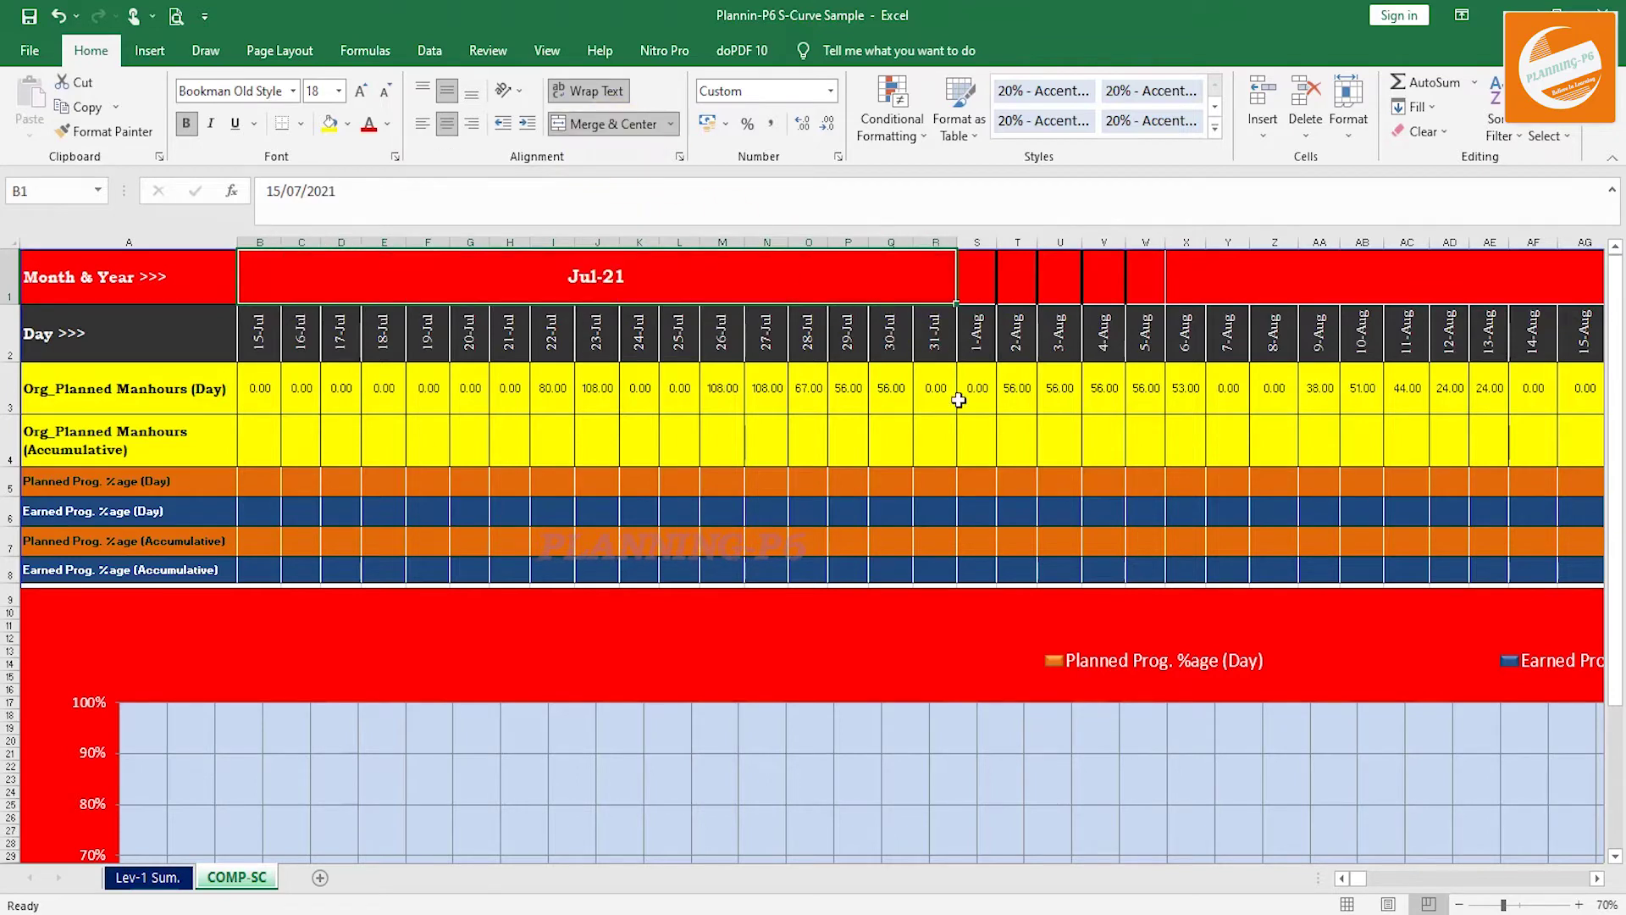
Unmerge the Jun-18 month header and merge it again over 1-Aug to 31-Aug only, cells S1:AW1.
left_click_drag(974, 281, 1305, 254)
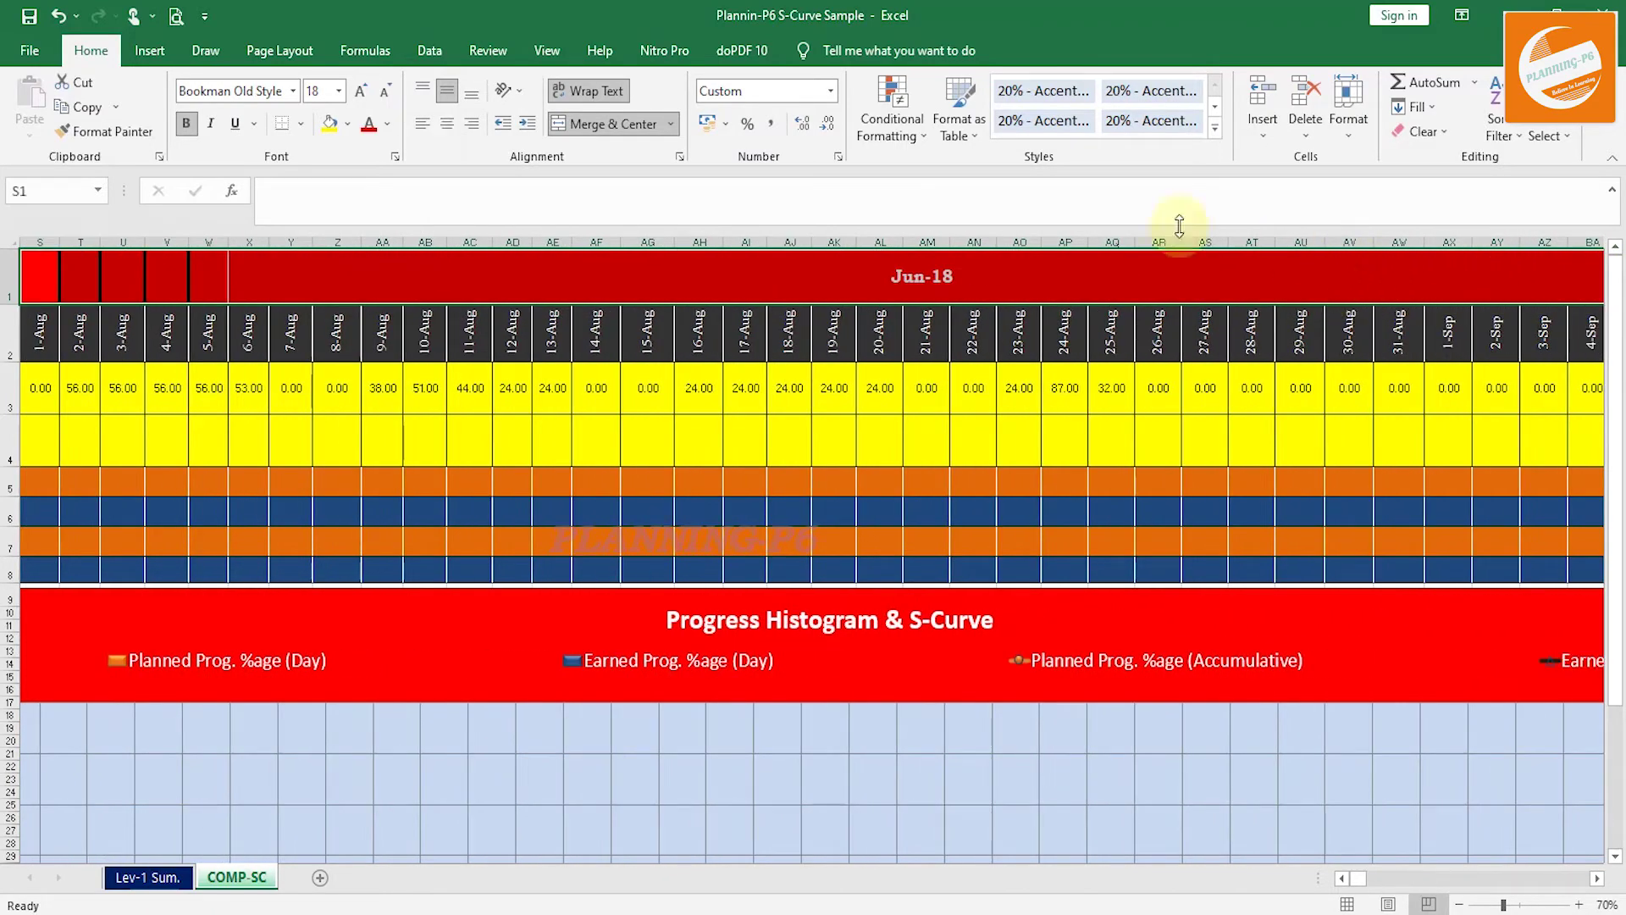
left_click(607, 134)
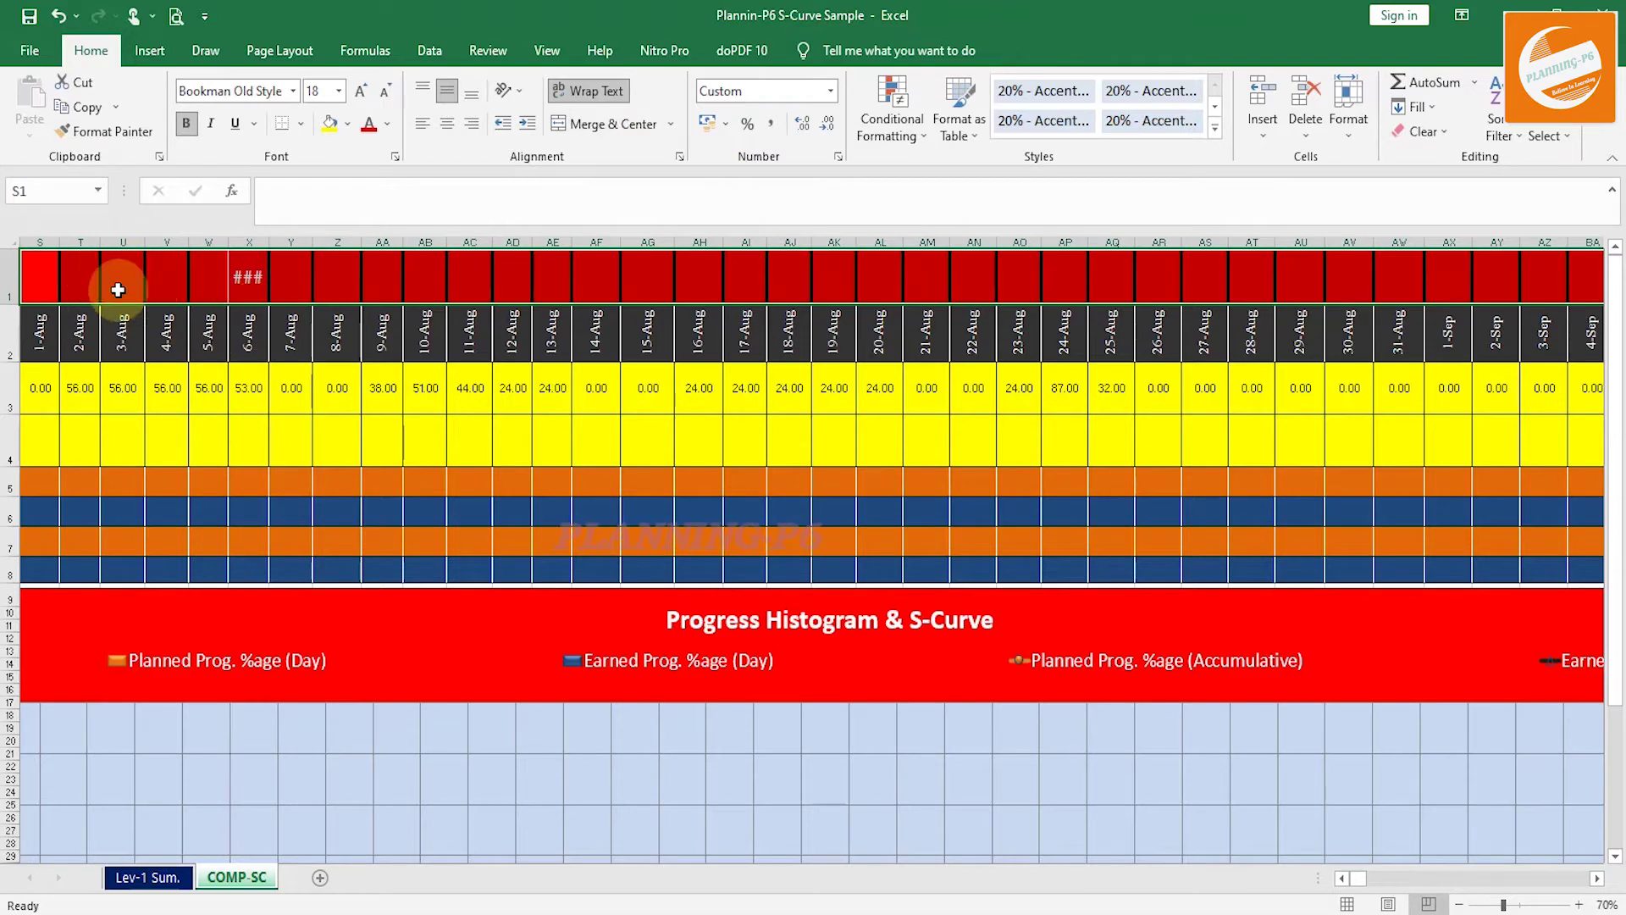
left_click_drag(43, 273, 1388, 303)
left_click(622, 123)
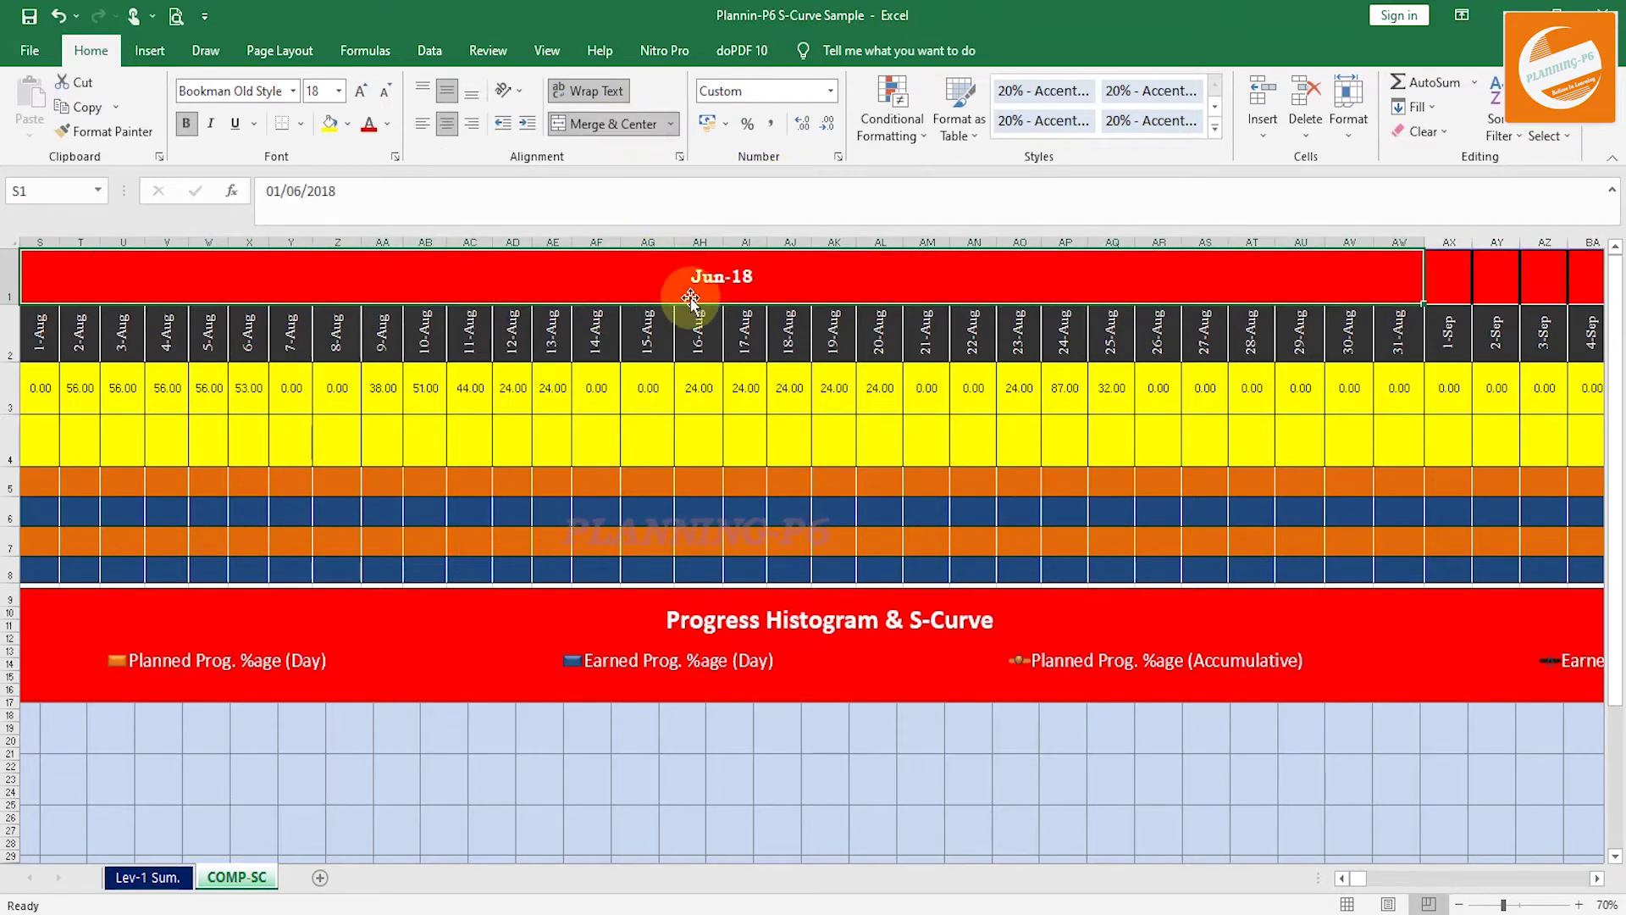
Change the date in the month header above the August days to 01/08/2021.
double_click(680, 285)
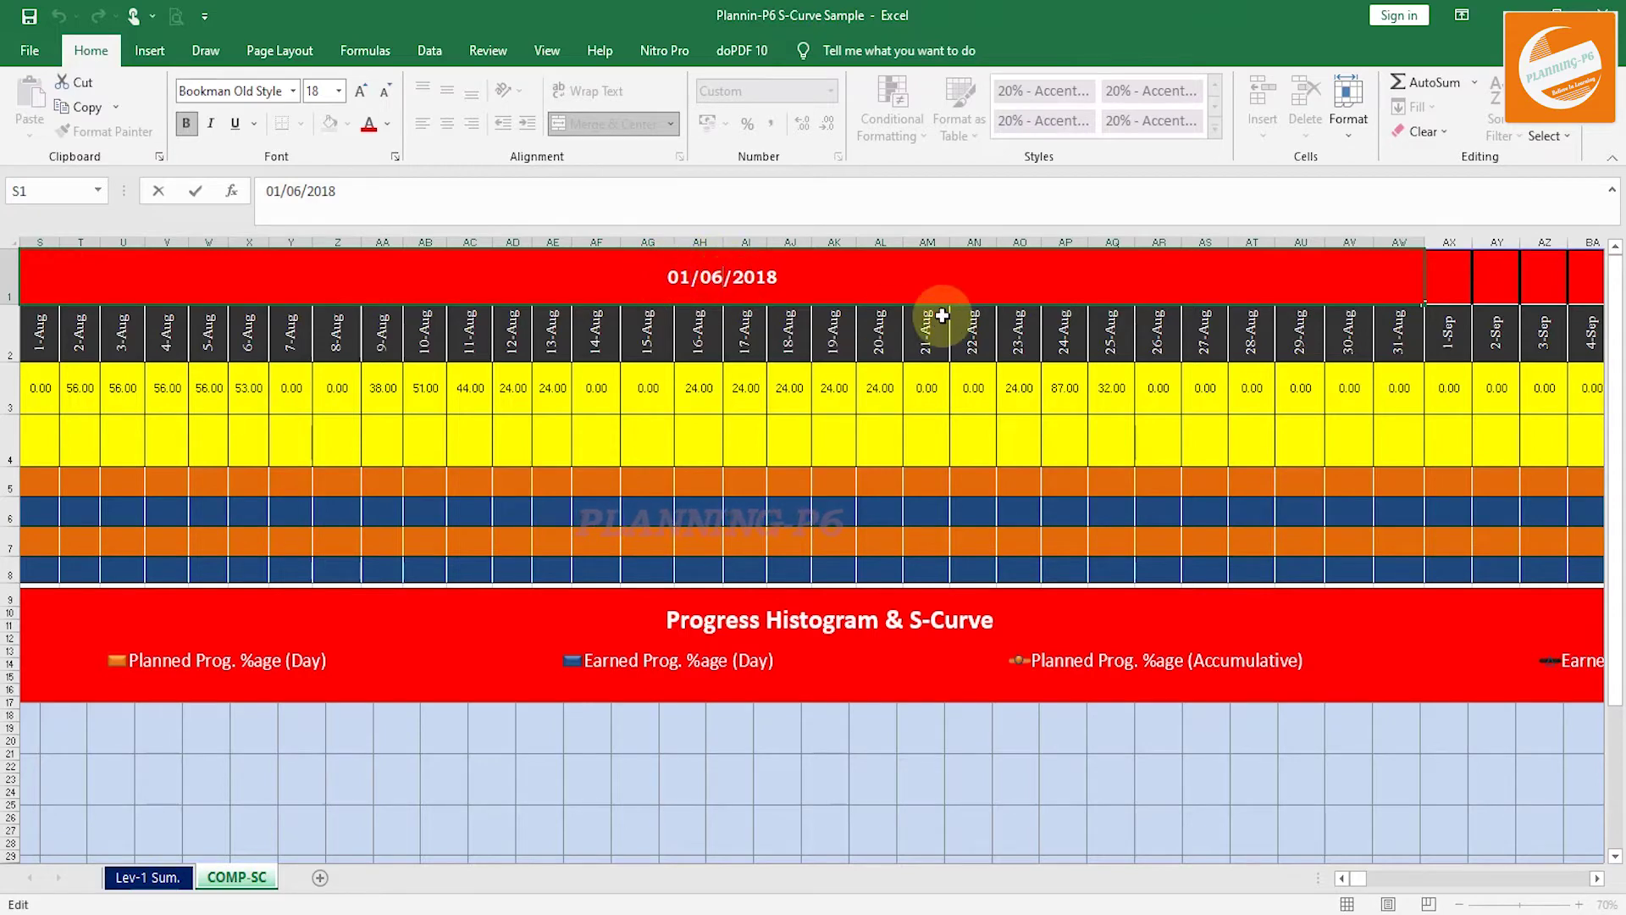
left_click(788, 276)
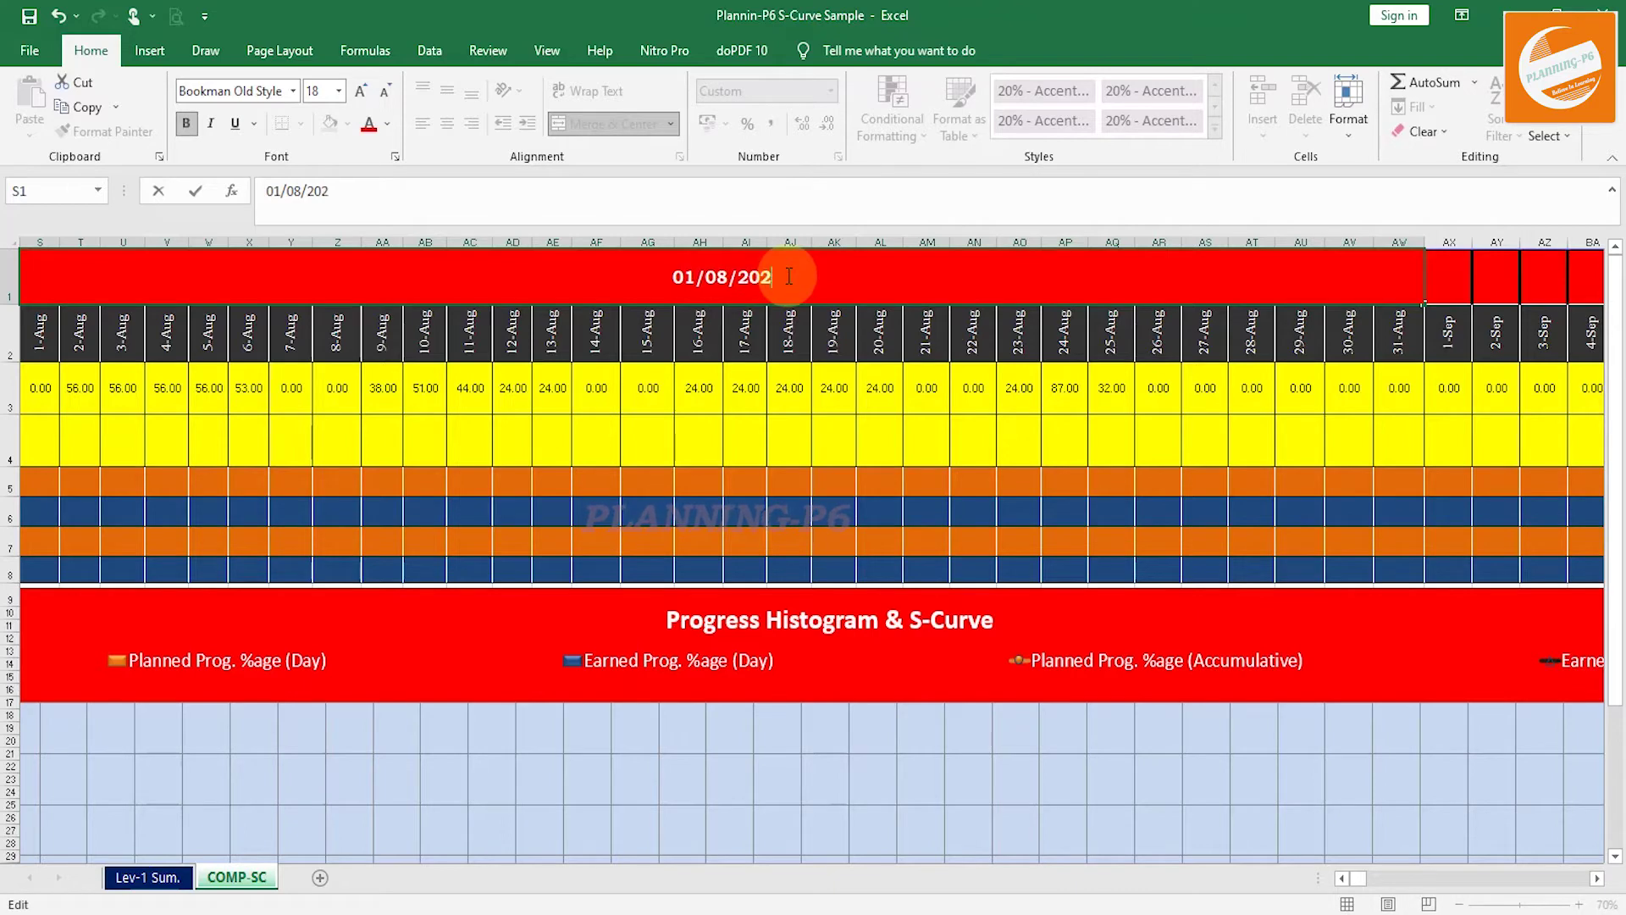
key("Return")
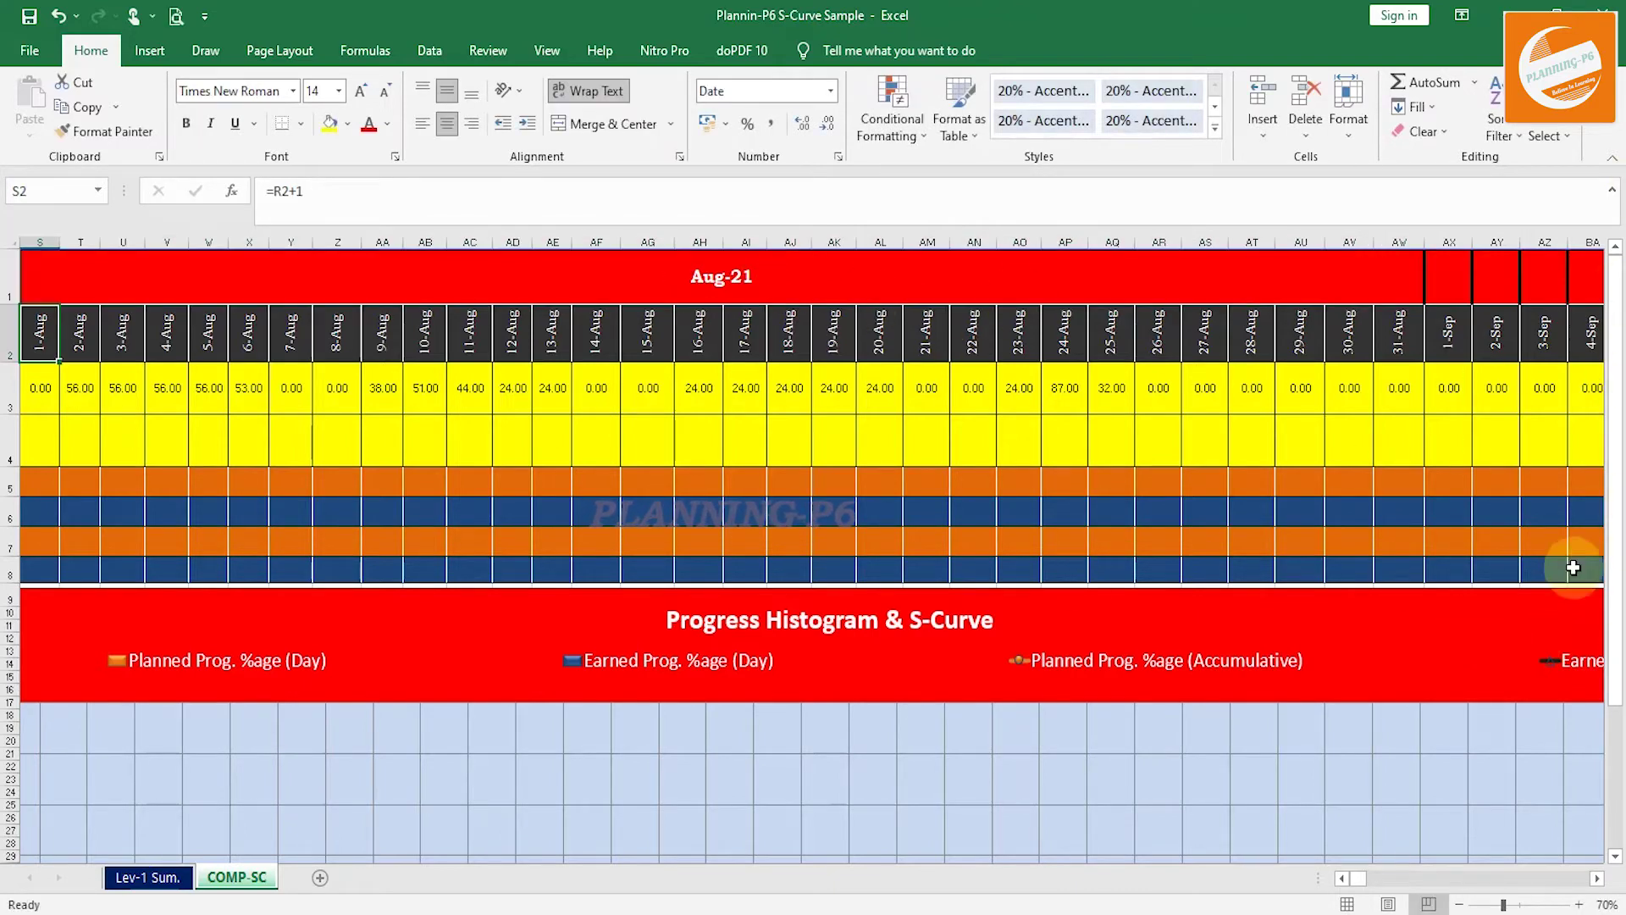
Enter 0 planned manhours for 6-Oct in the Org_Planned Manhours (Day) row, cell CG3.
mouse_move(1341, 879)
left_mouse_down()
mouse_move(1392, 875)
mouse_move(1350, 877)
left_mouse_up()
left_click_drag(1595, 885, 1598, 887)
left_click(1229, 419)
left_click(1238, 398)
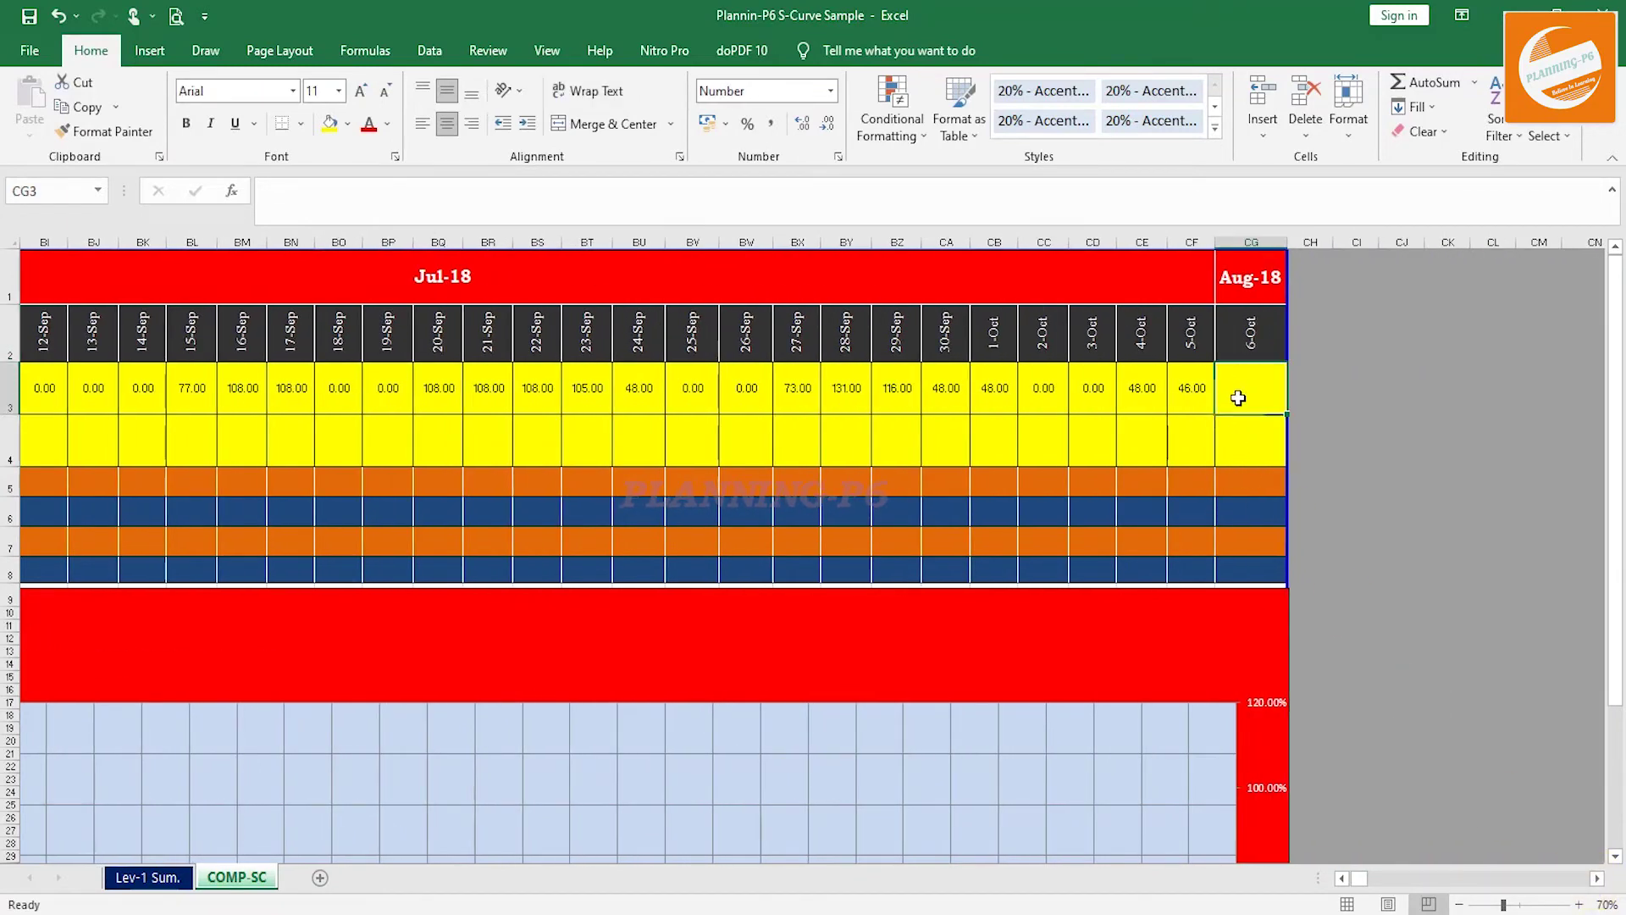
type("0")
key("Return")
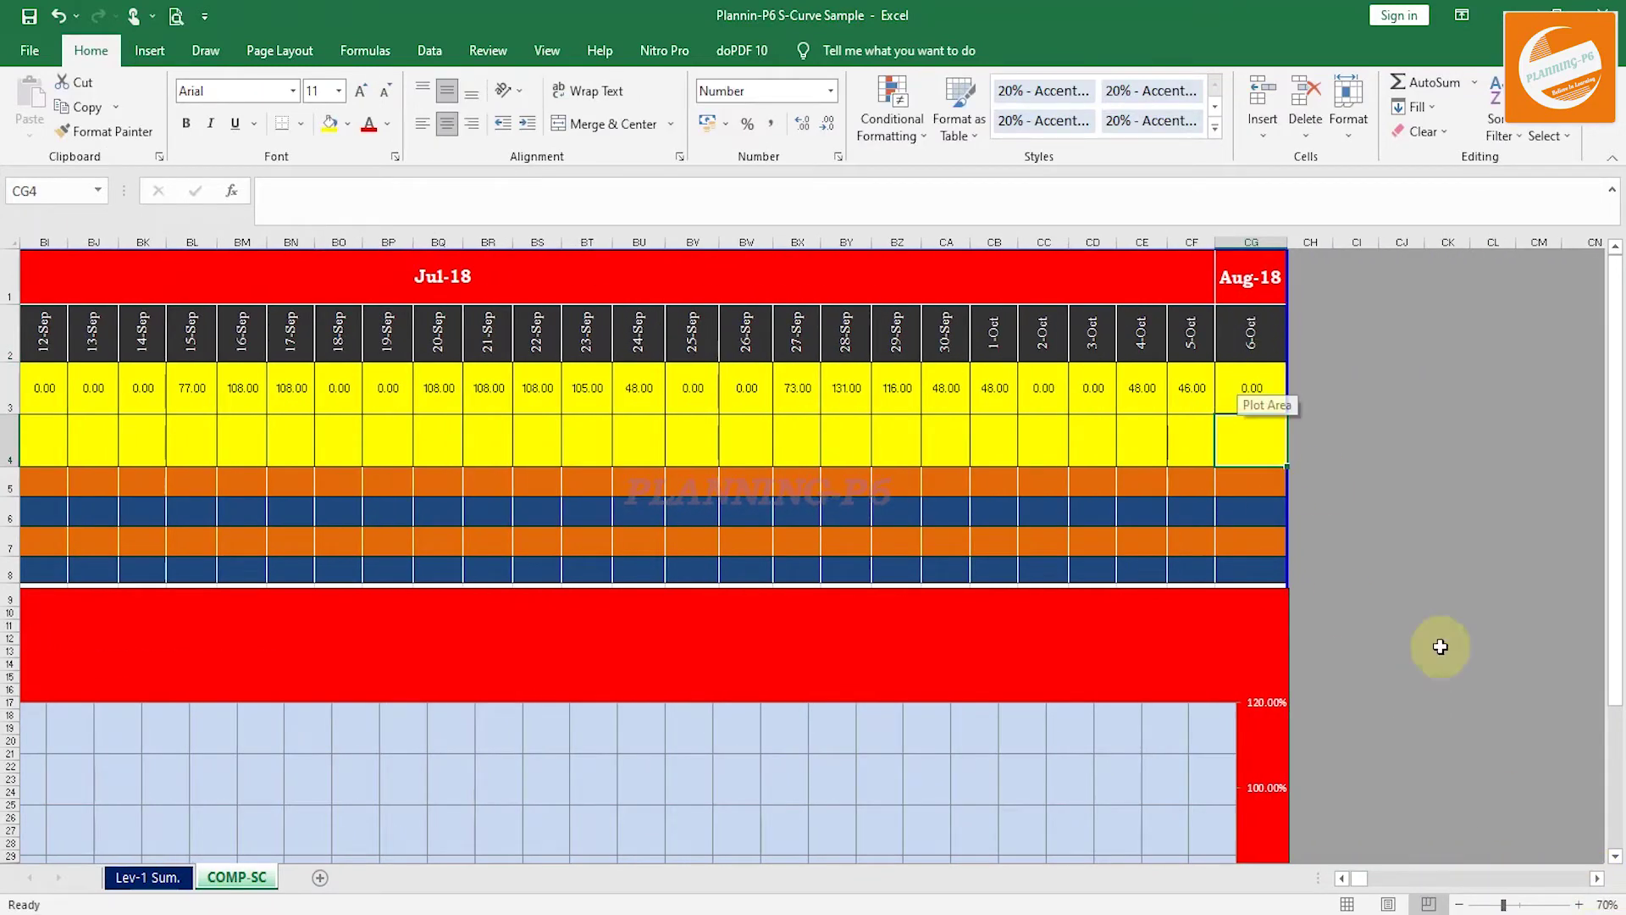
Start the Org_Planned Manhours (Accumulative) row with =B3 in B4 for 15-Jul and =B4+C3 in C4 for 16-Jul.
left_click_drag(1360, 877, 1317, 878)
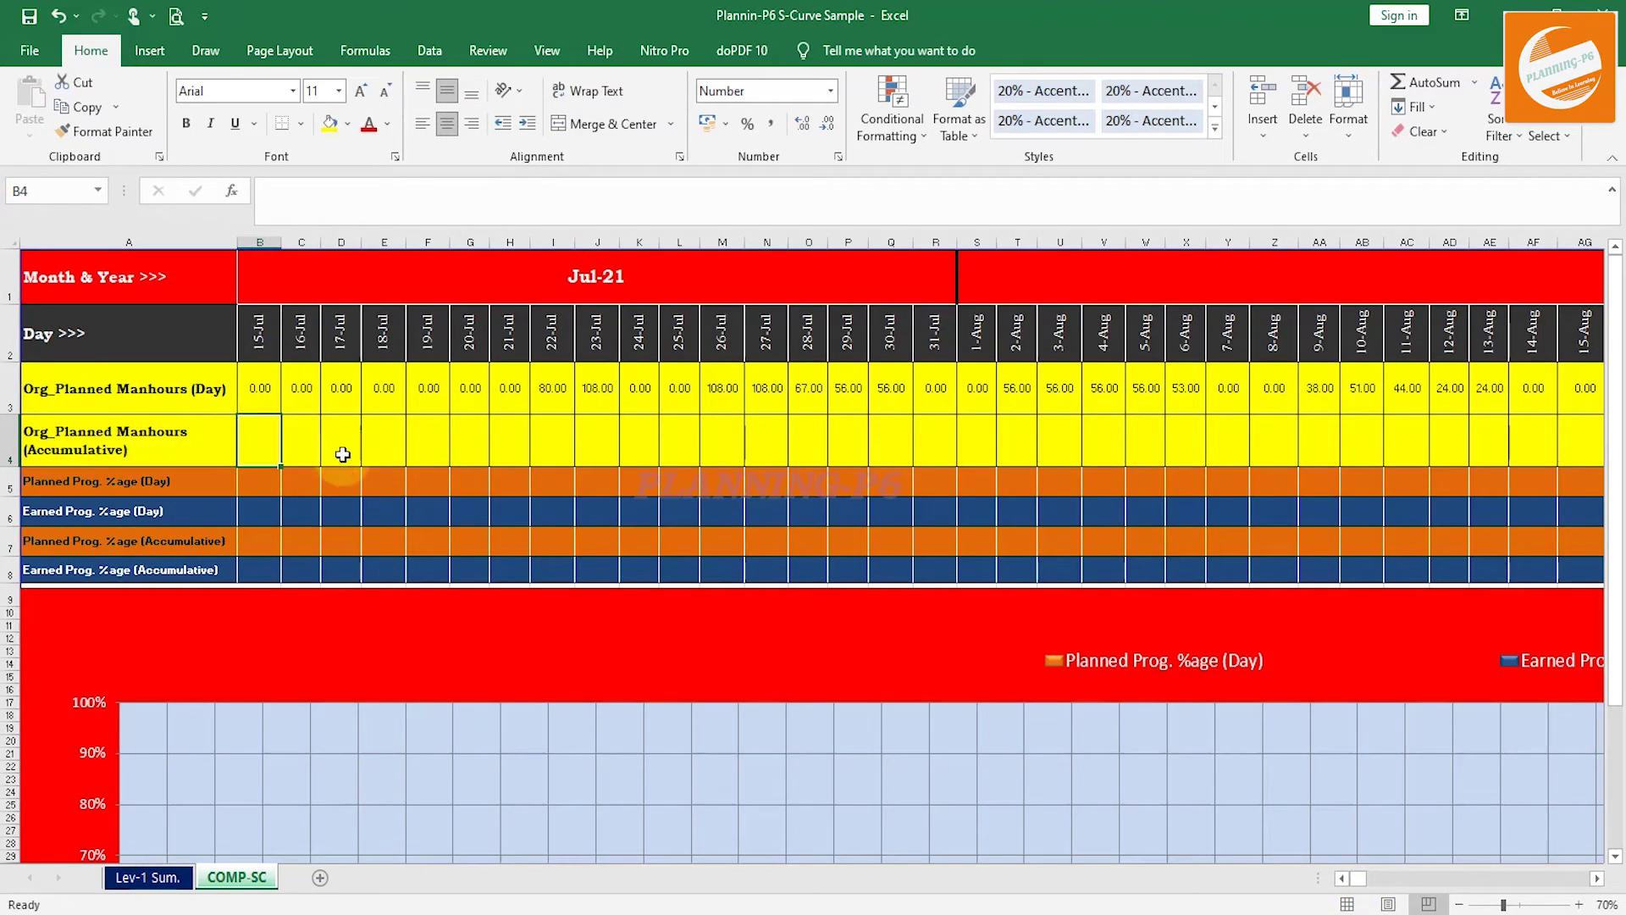
type("=")
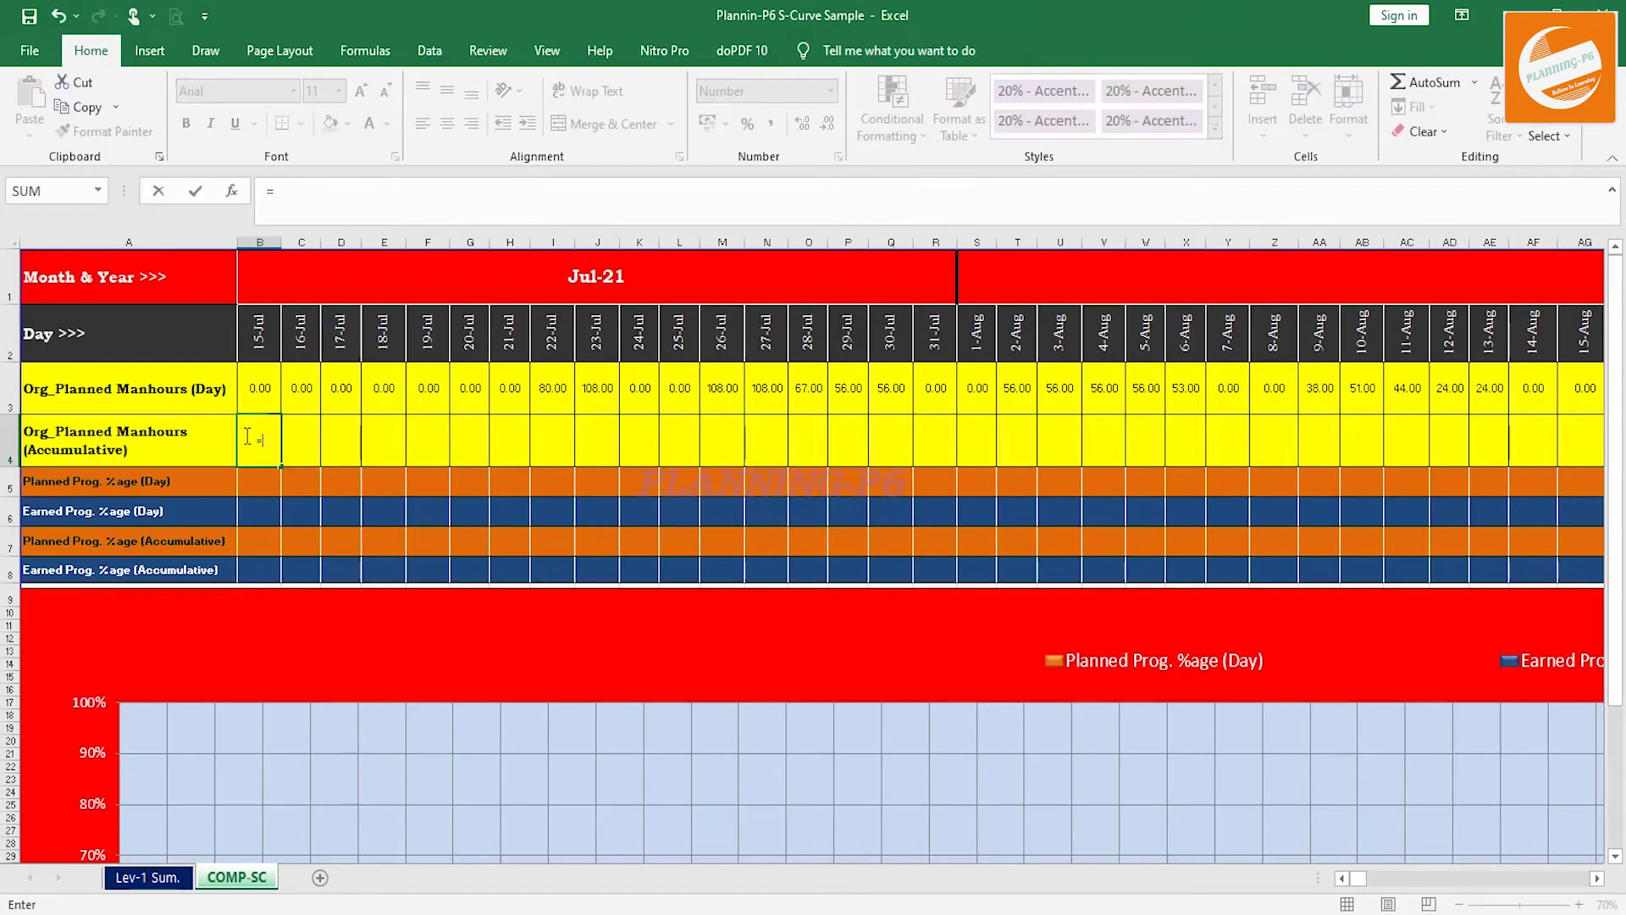
left_click(257, 386)
key("Return")
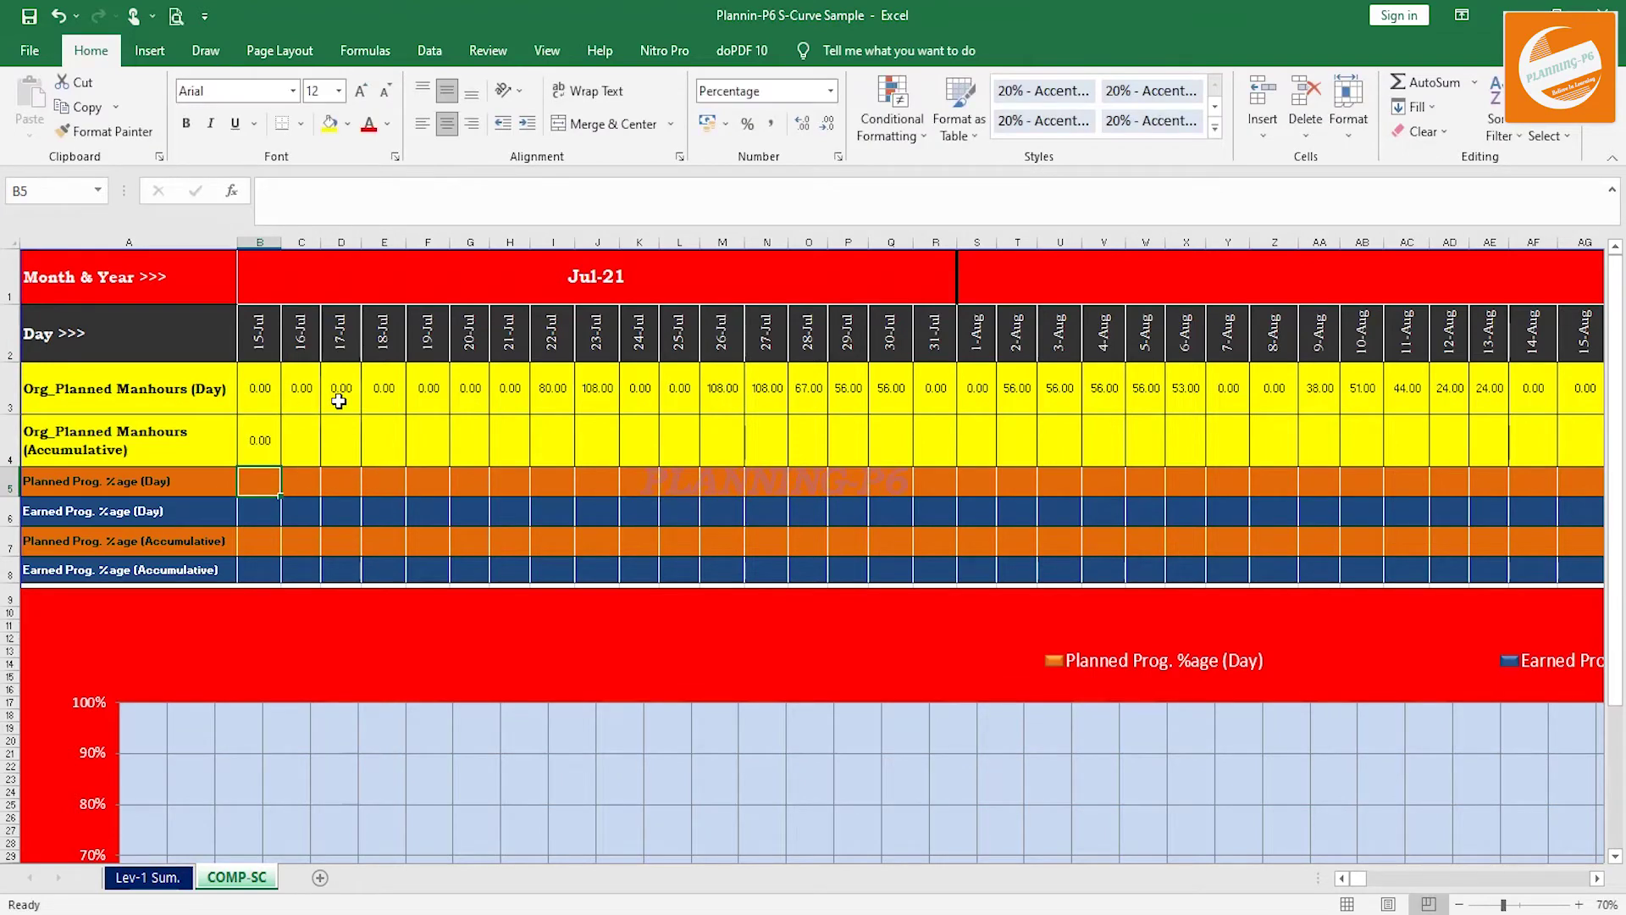
left_click(295, 452)
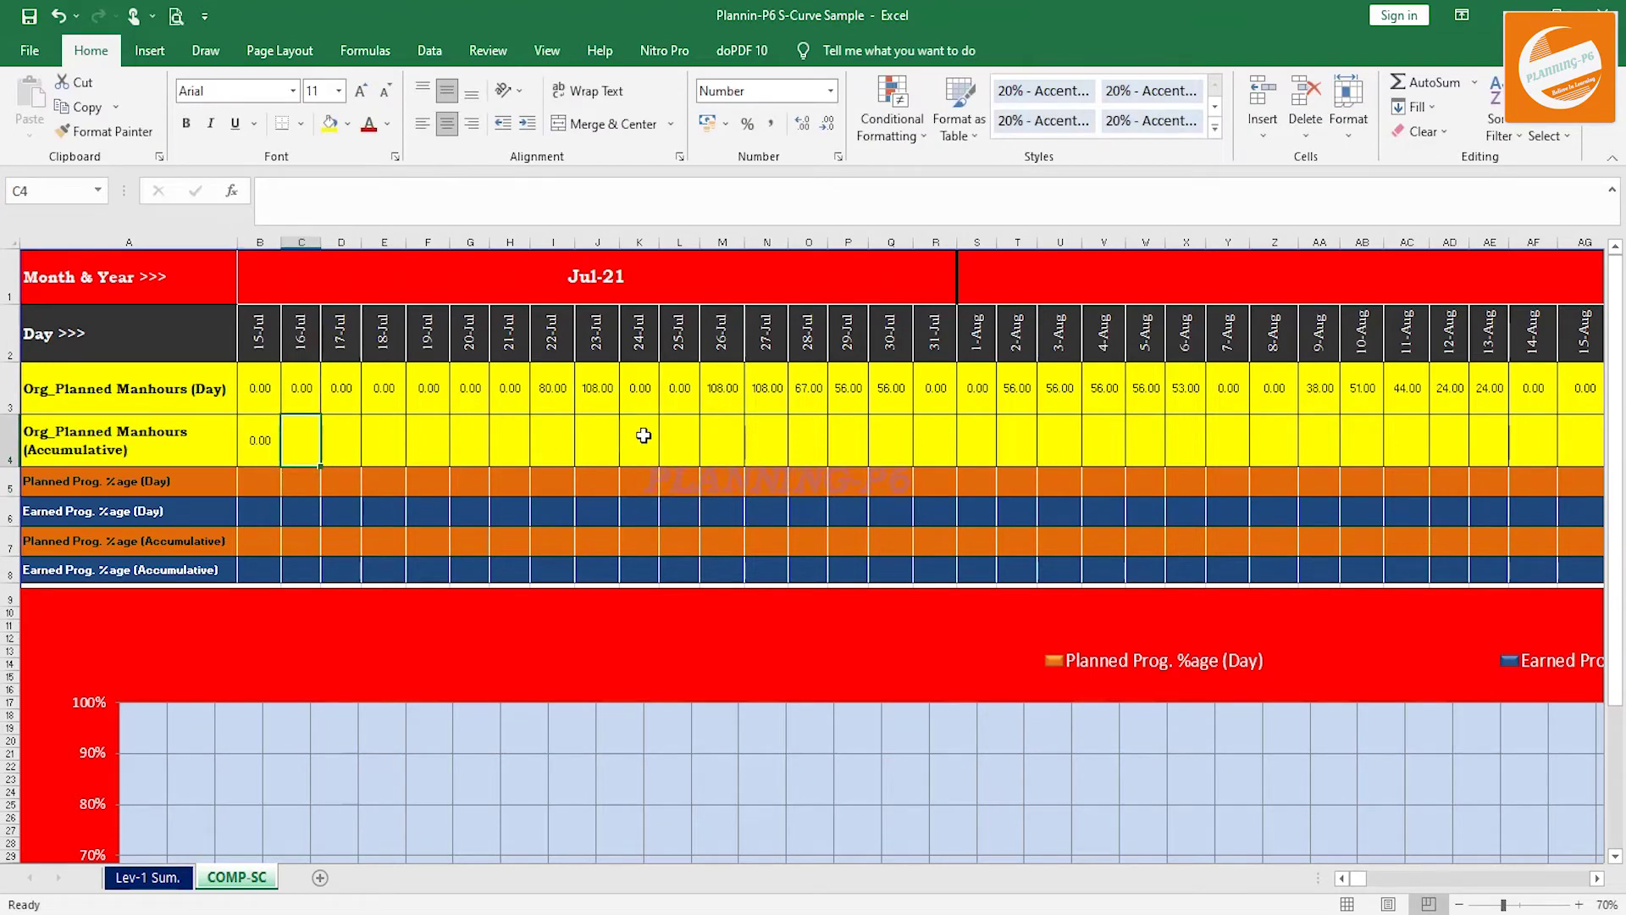
type("=")
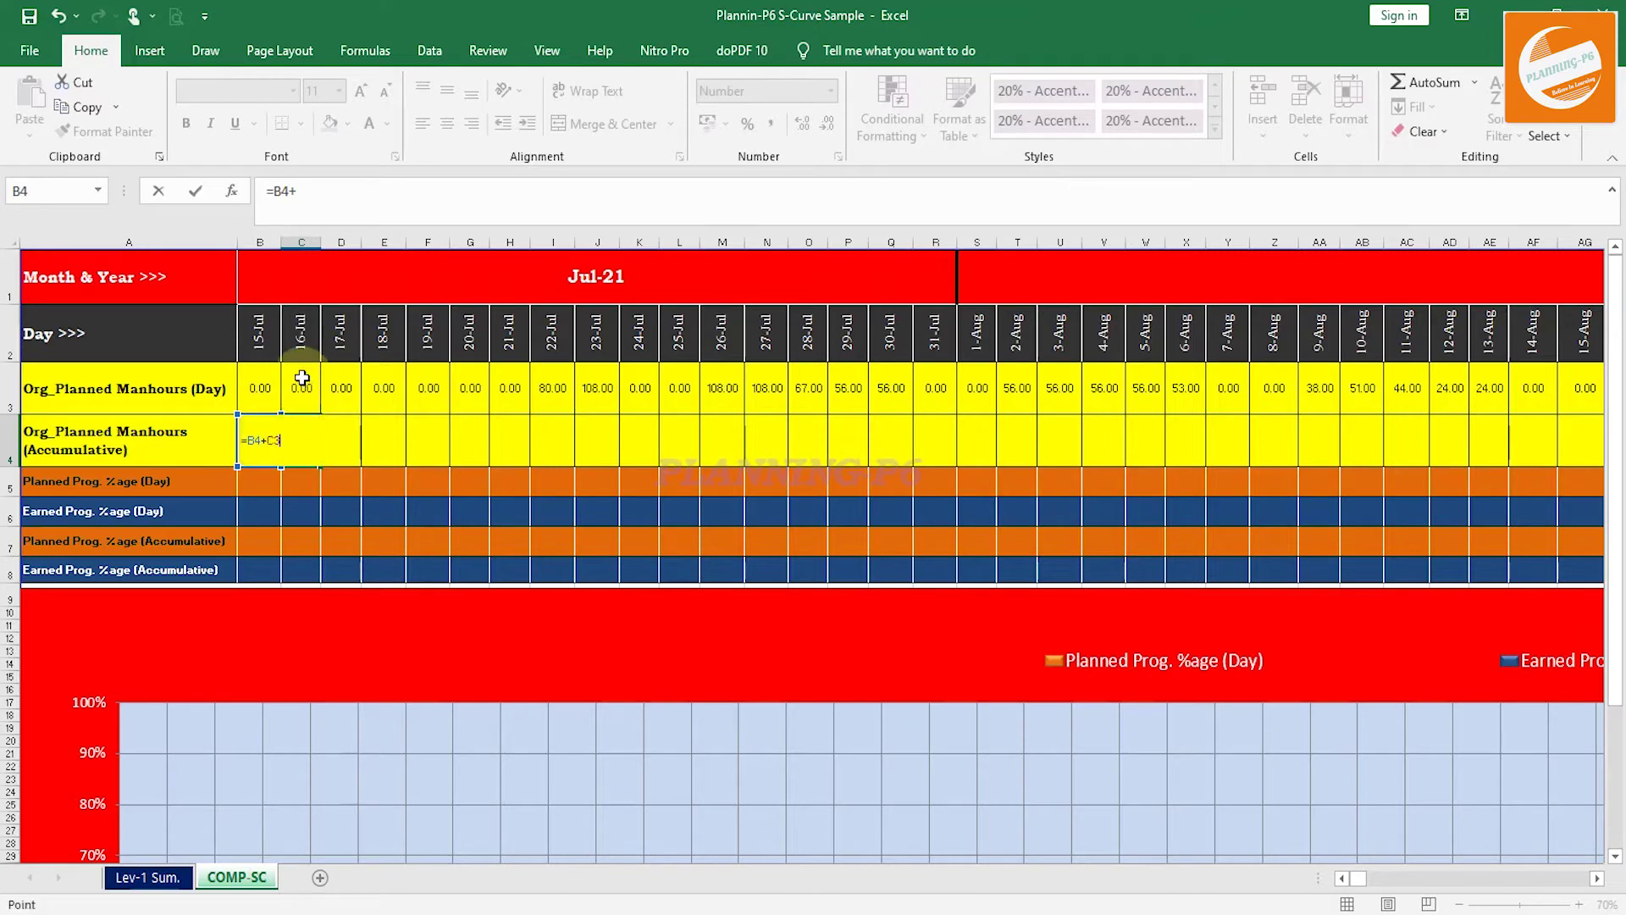
key("Return")
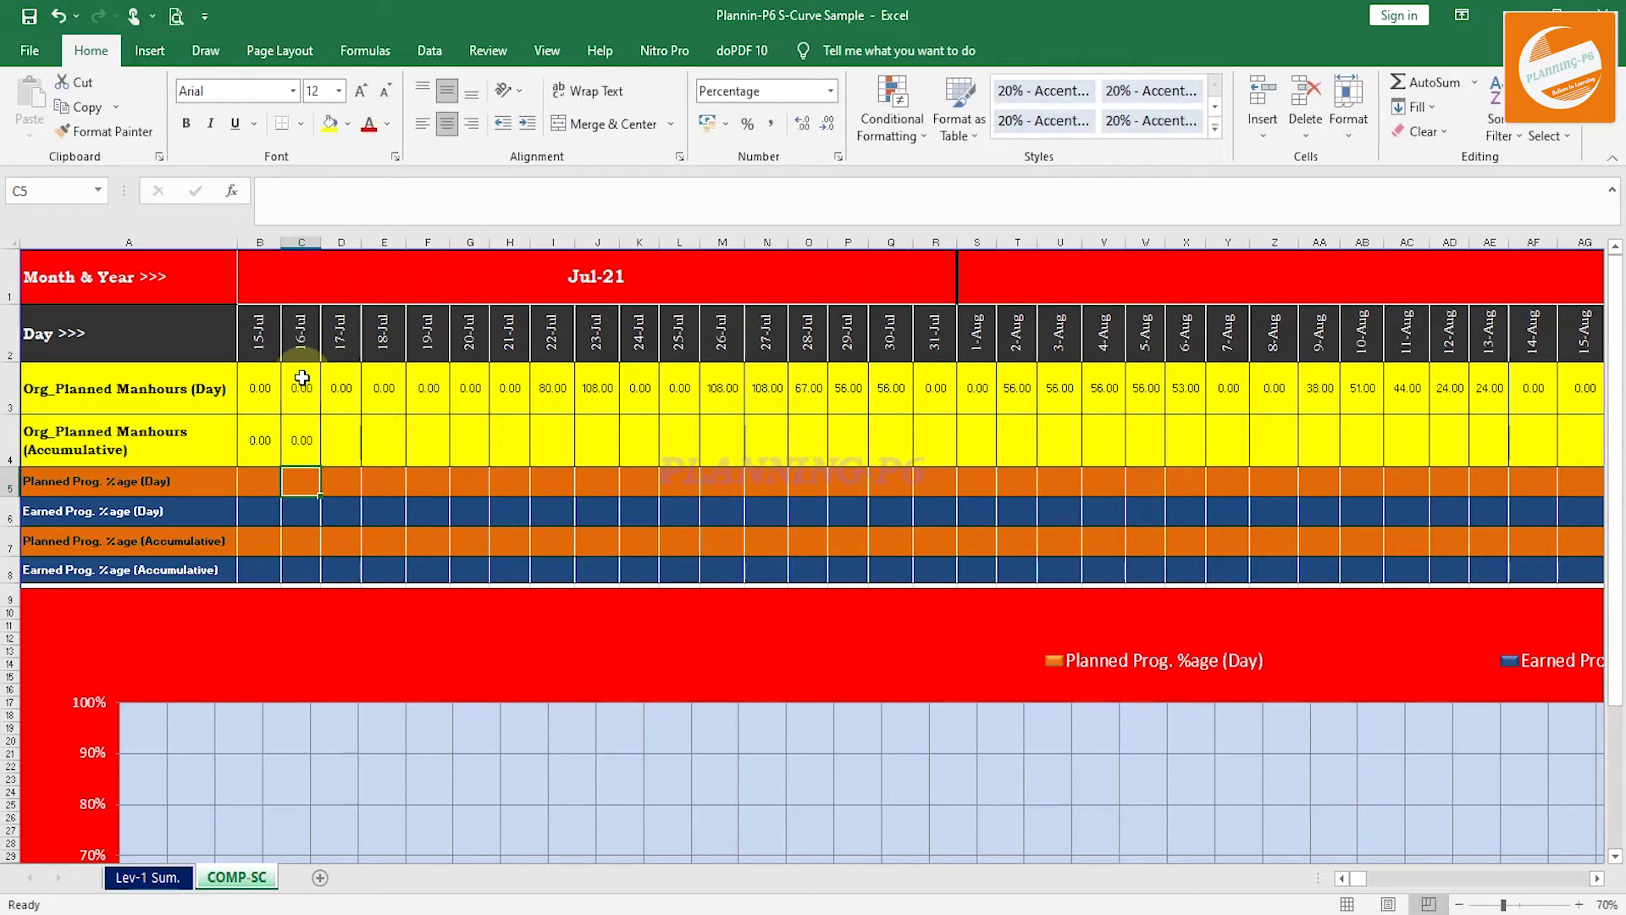
Fill the accumulative formula from C4 across the row up to 6-Oct in CG4.
left_click(315, 457)
left_click_drag(324, 469, 1384, 434)
left_click_drag(1577, 438, 1505, 465)
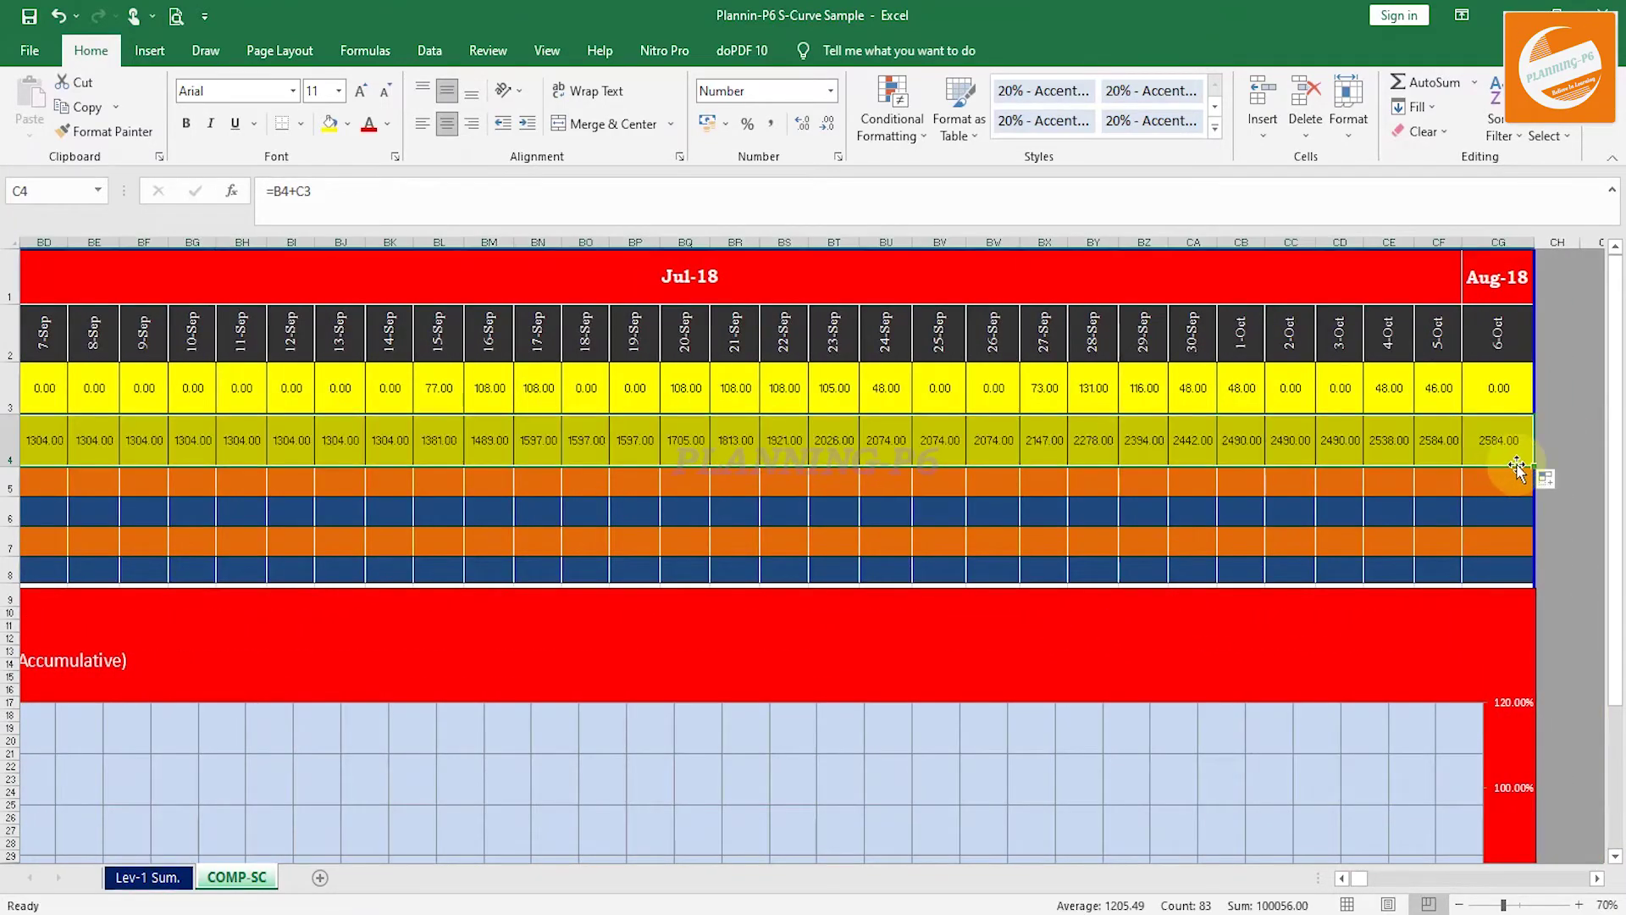
left_click(1511, 450)
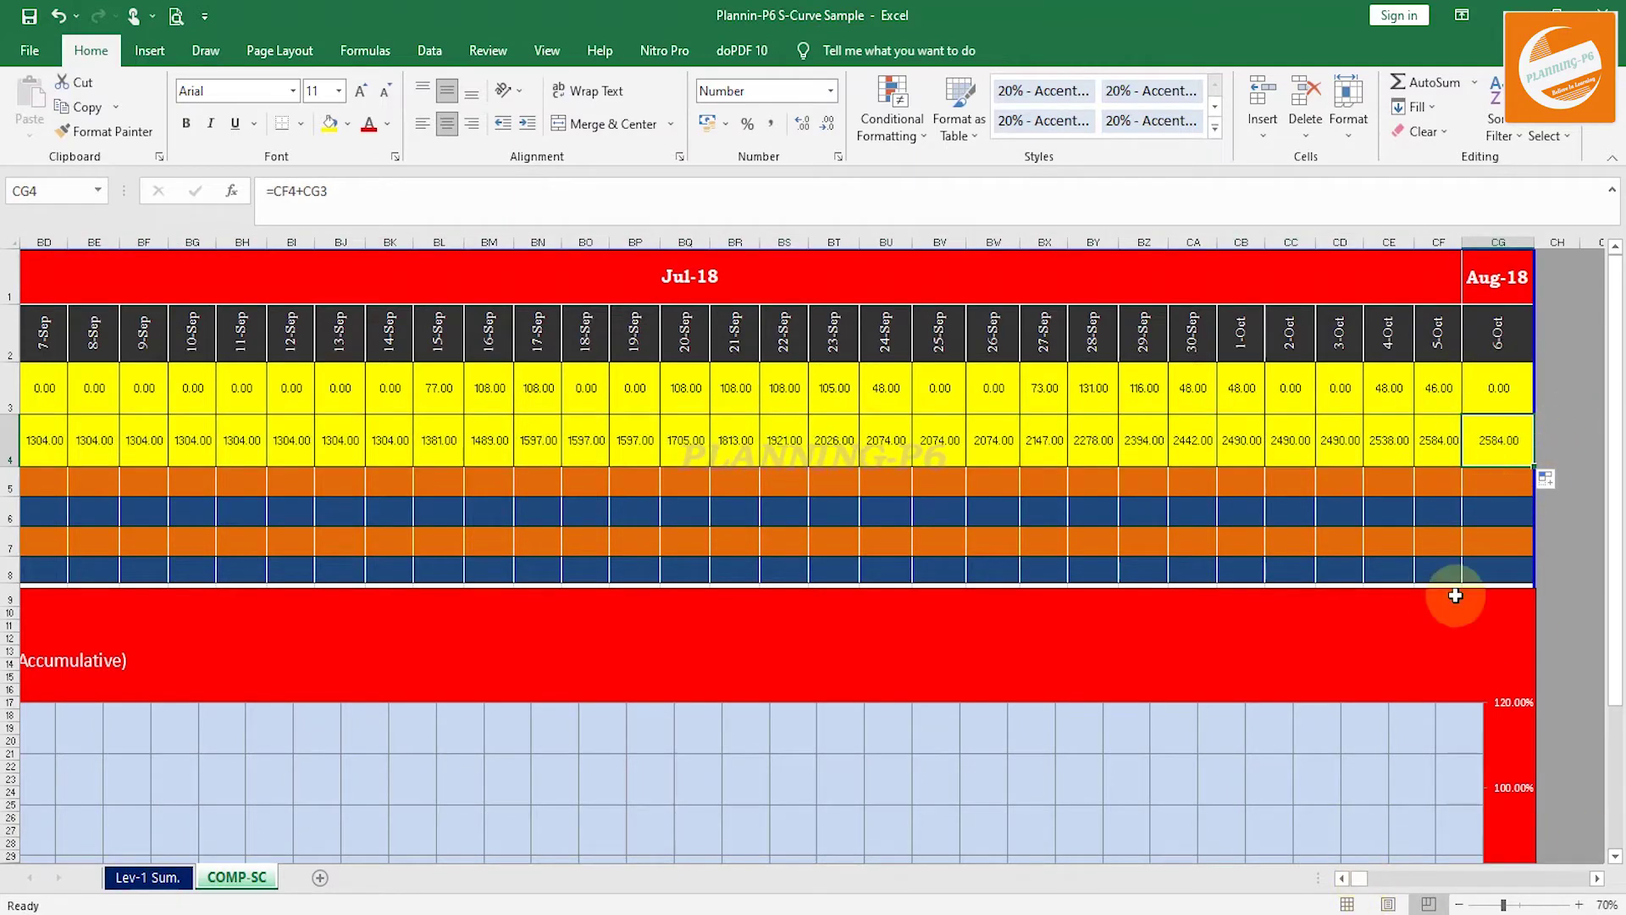
Enter the 15-Jul Planned Prog. %age (Day) in B5 as daily manhours divided by the final accumulative total, =B3/CG4.
left_click(1340, 881)
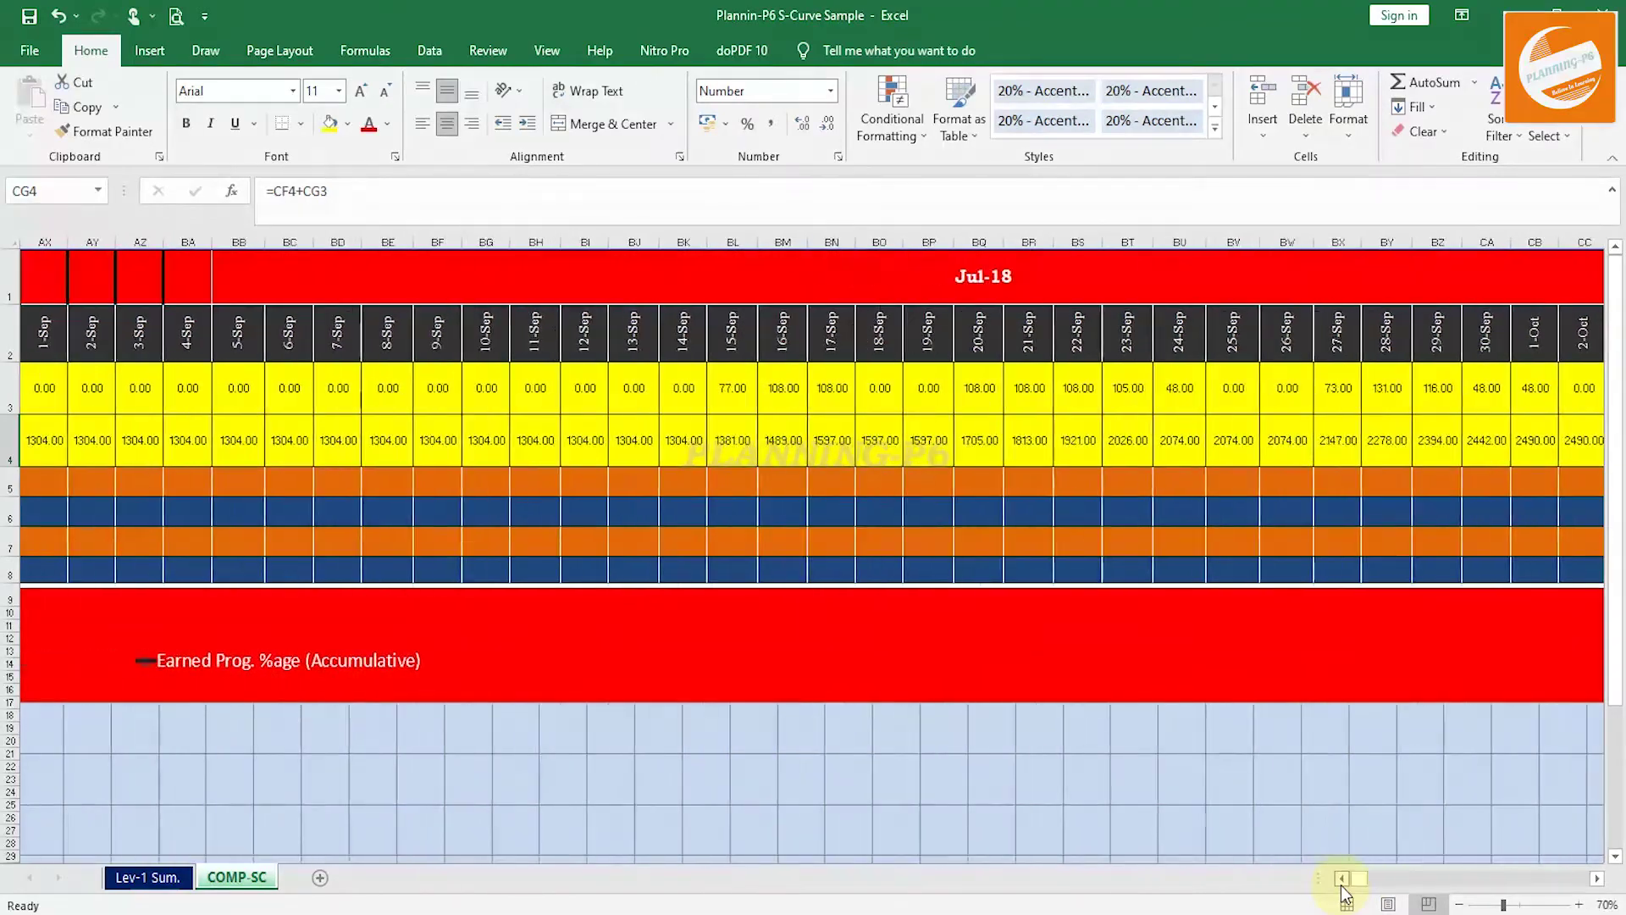
left_click_drag(1341, 885, 1340, 885)
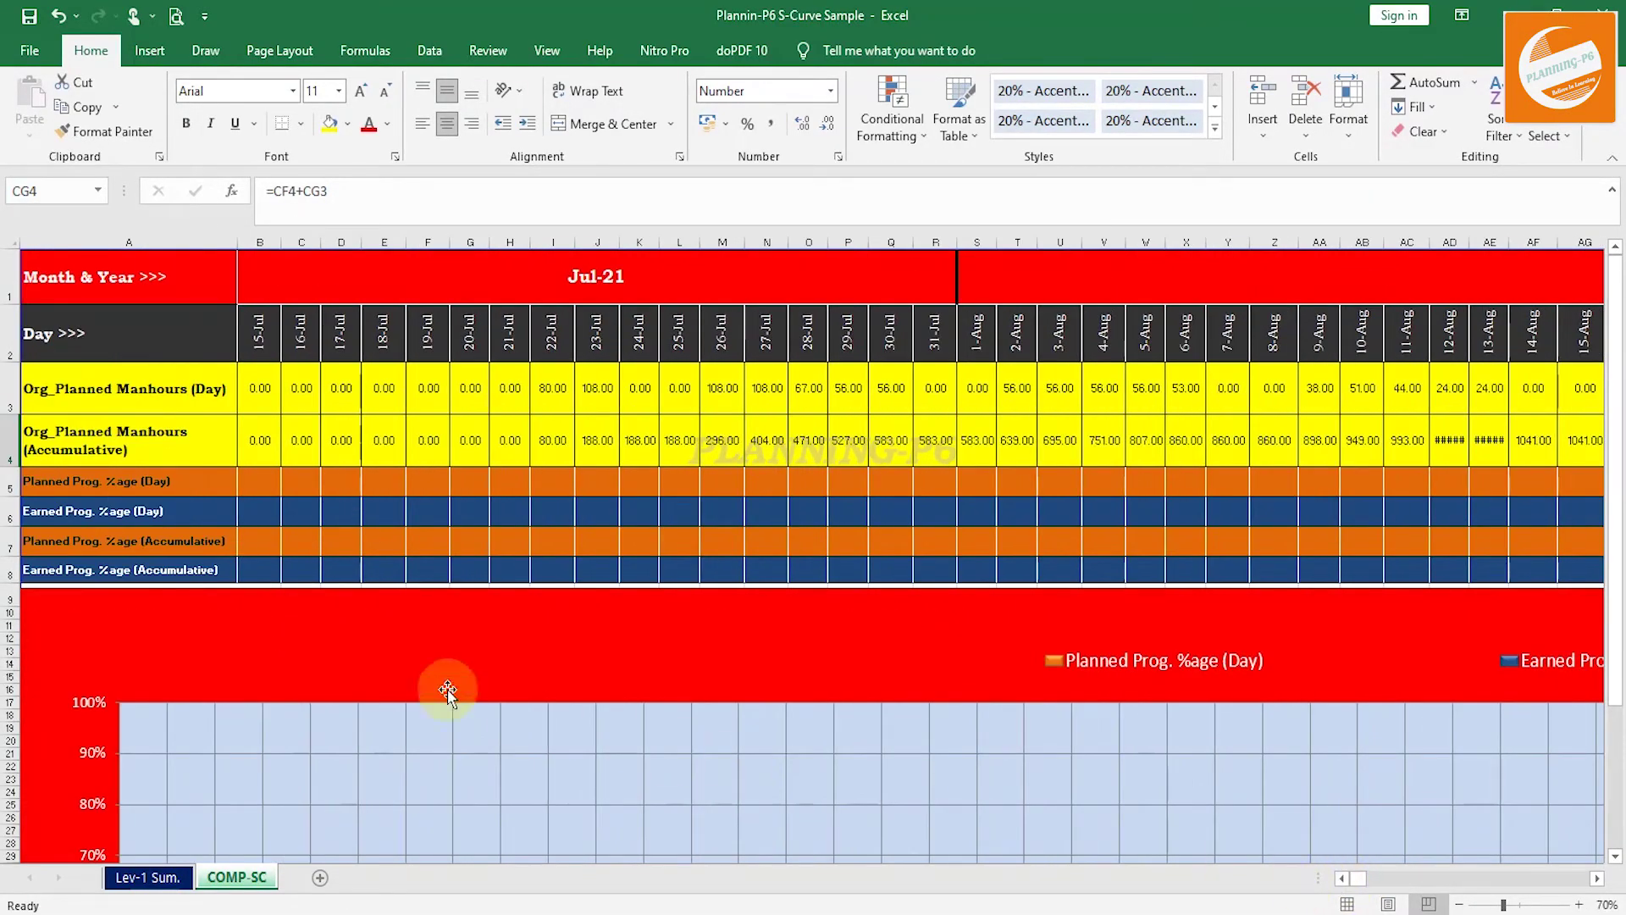
left_click(258, 482)
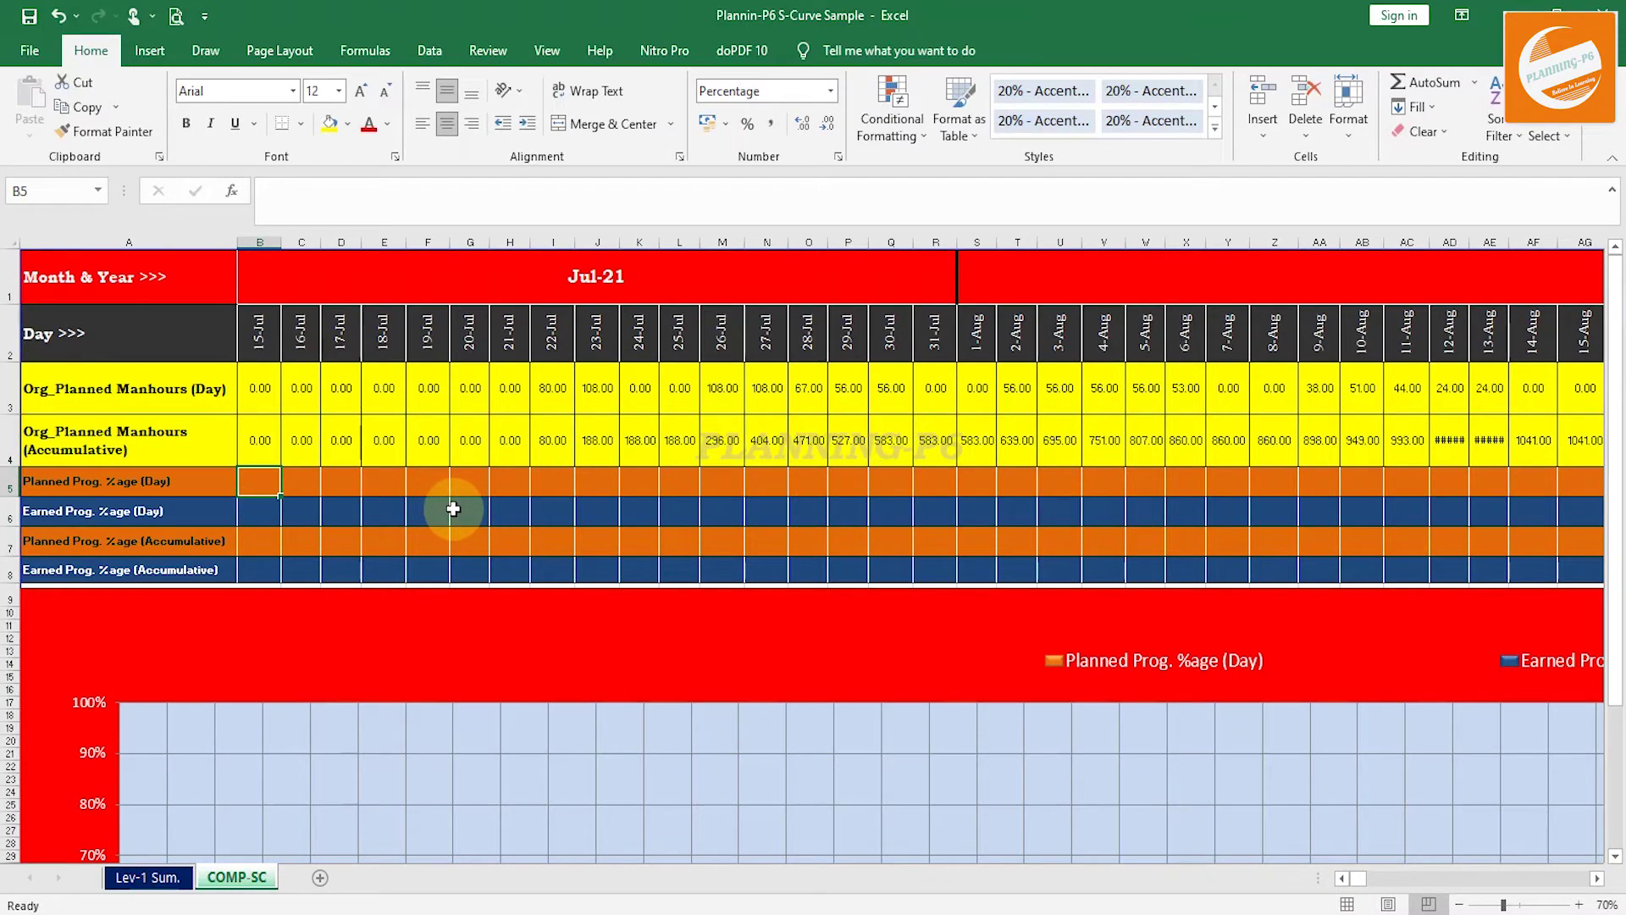
type("=")
left_click(261, 391)
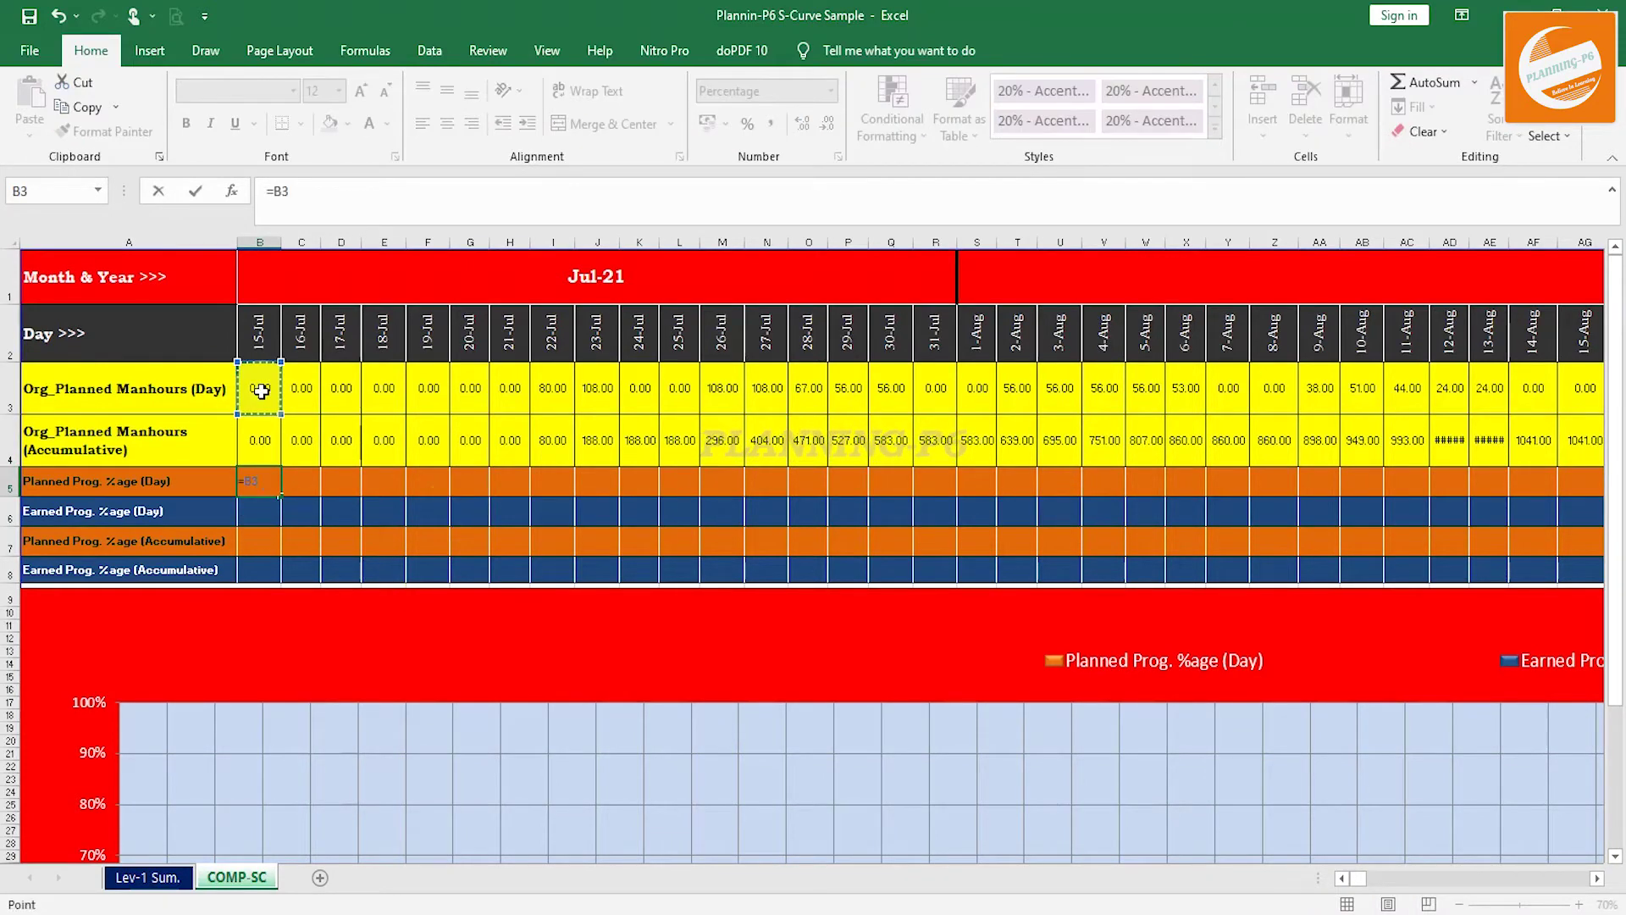
type("/")
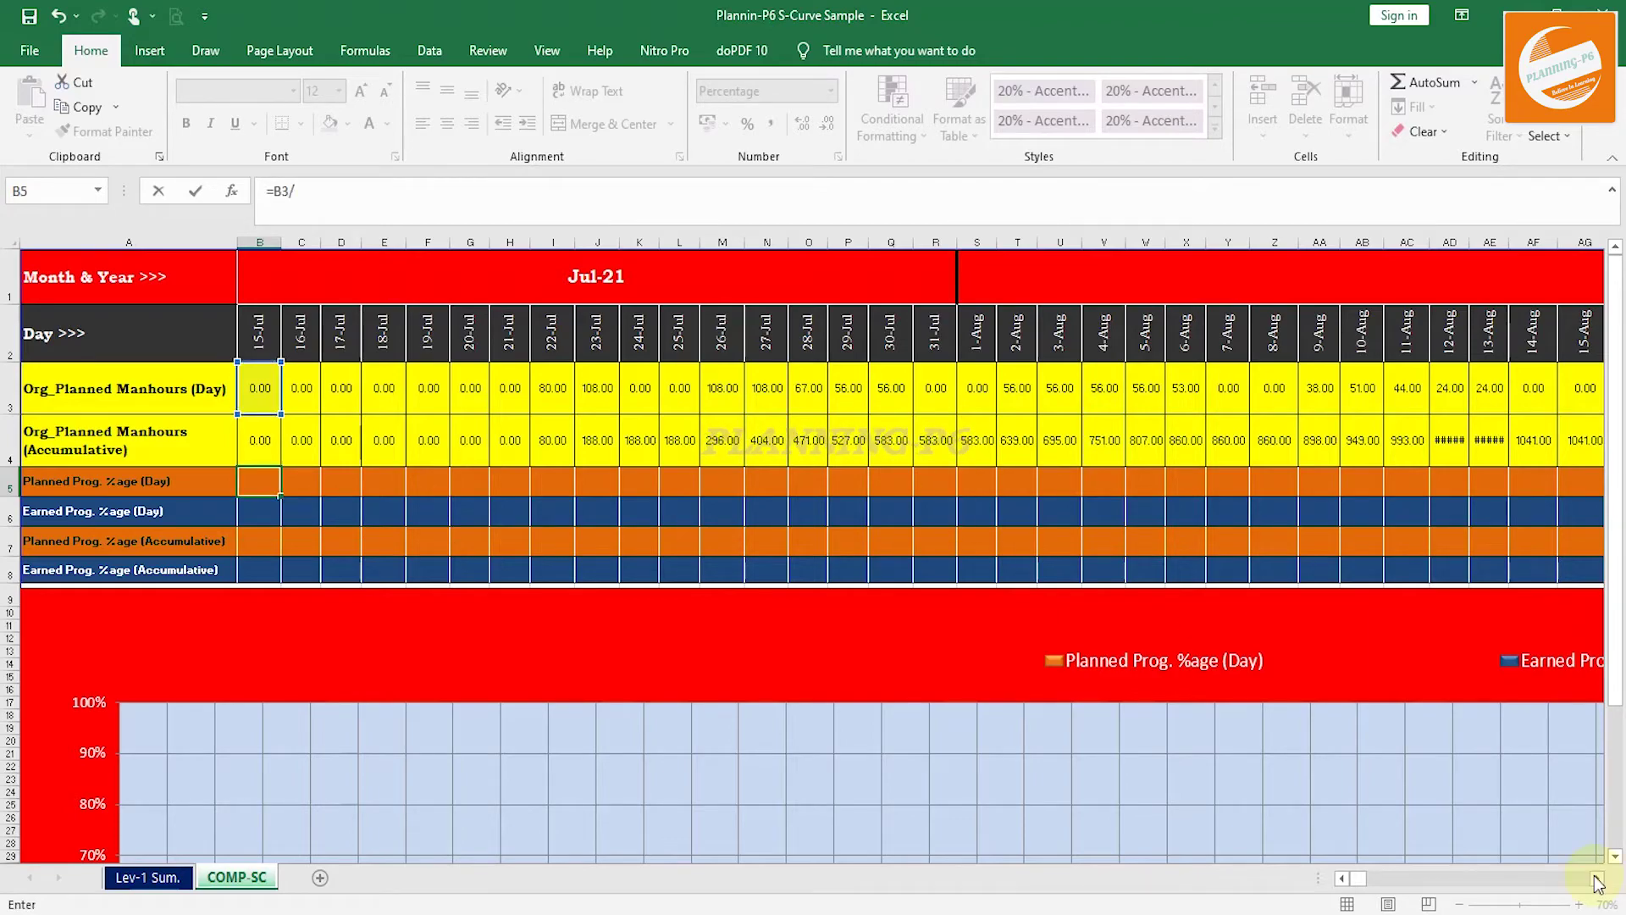
left_click(1596, 878)
left_click_drag(1596, 878, 1596, 878)
left_click(1259, 431)
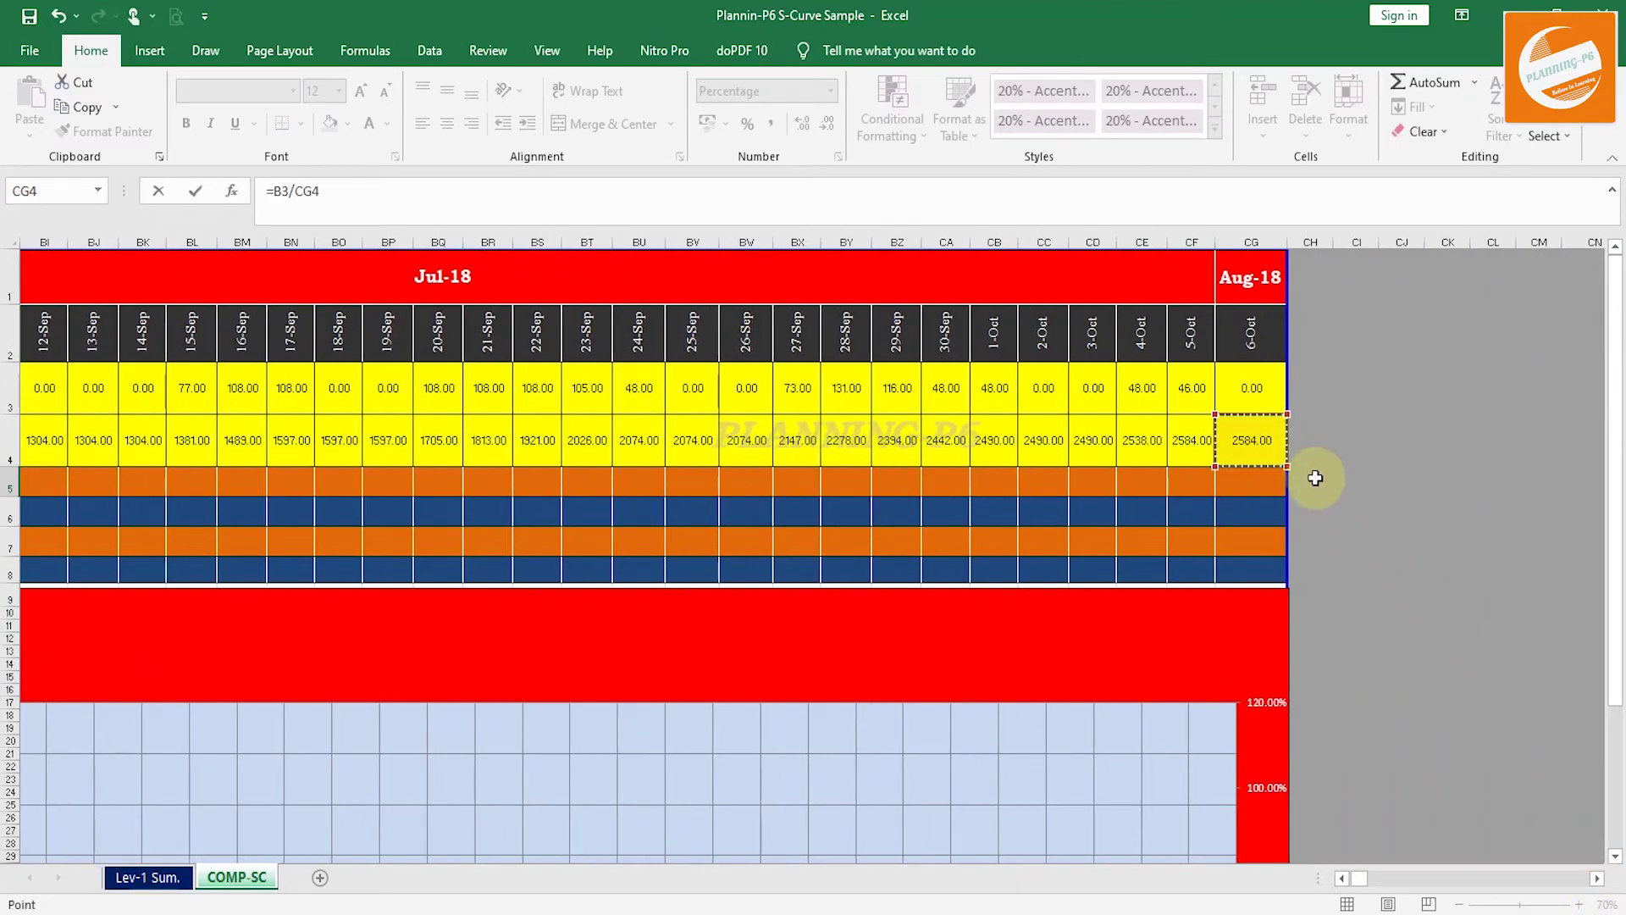
key("Return")
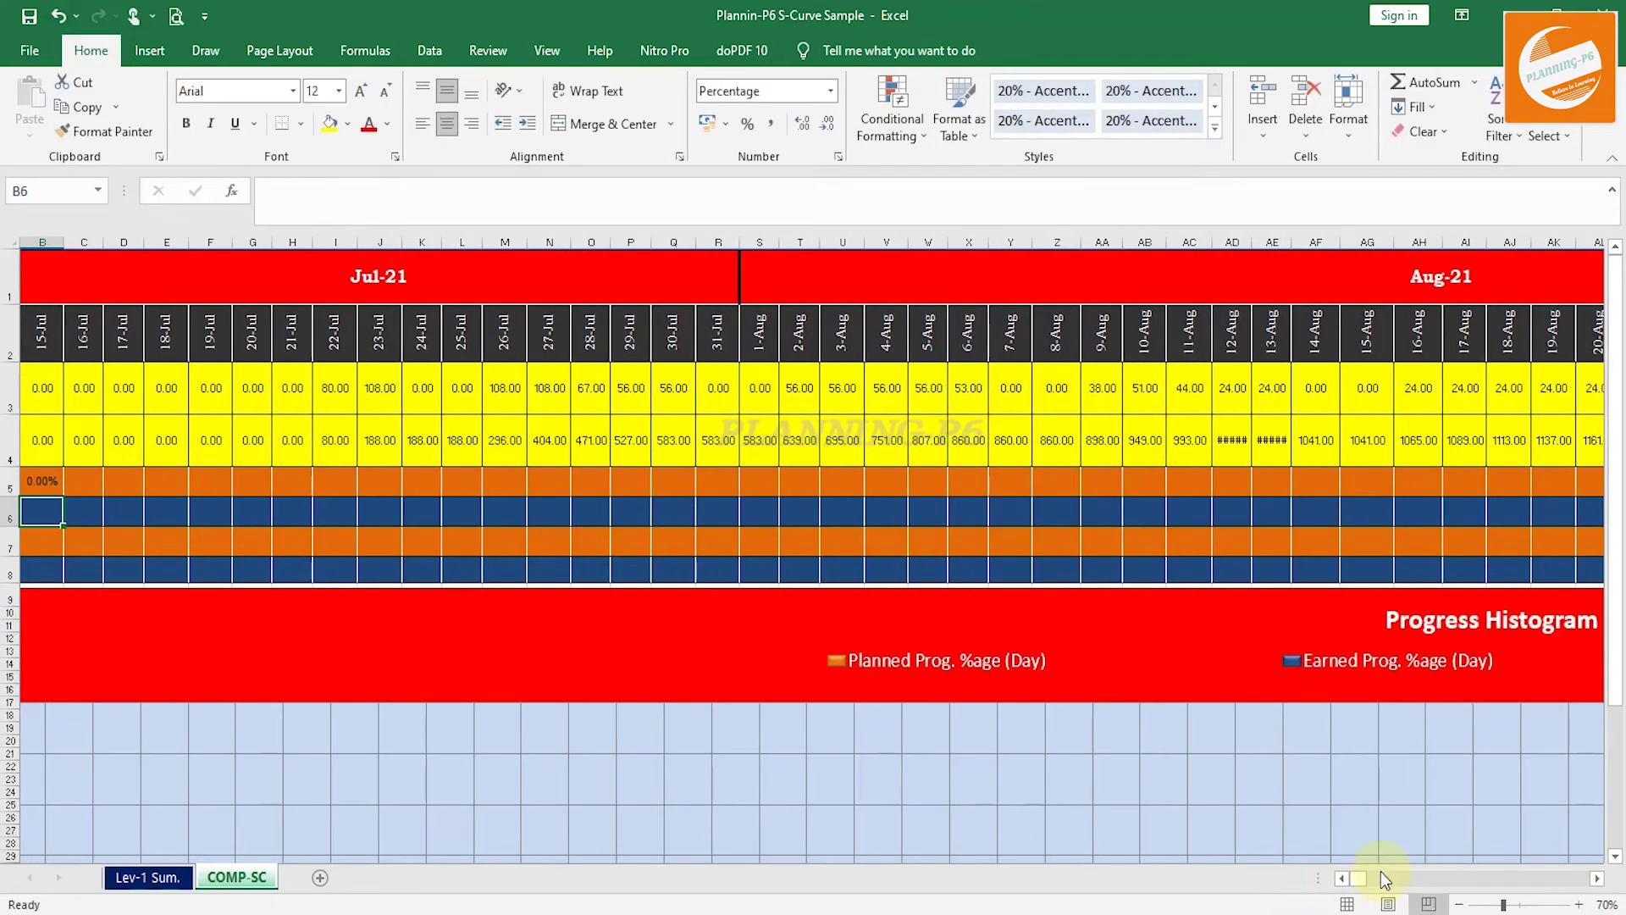
Copy the 15-Jul Planned Prog. %age (Day) cell B5 and paste only its formula into C5 for 16-Jul.
left_click(1344, 877)
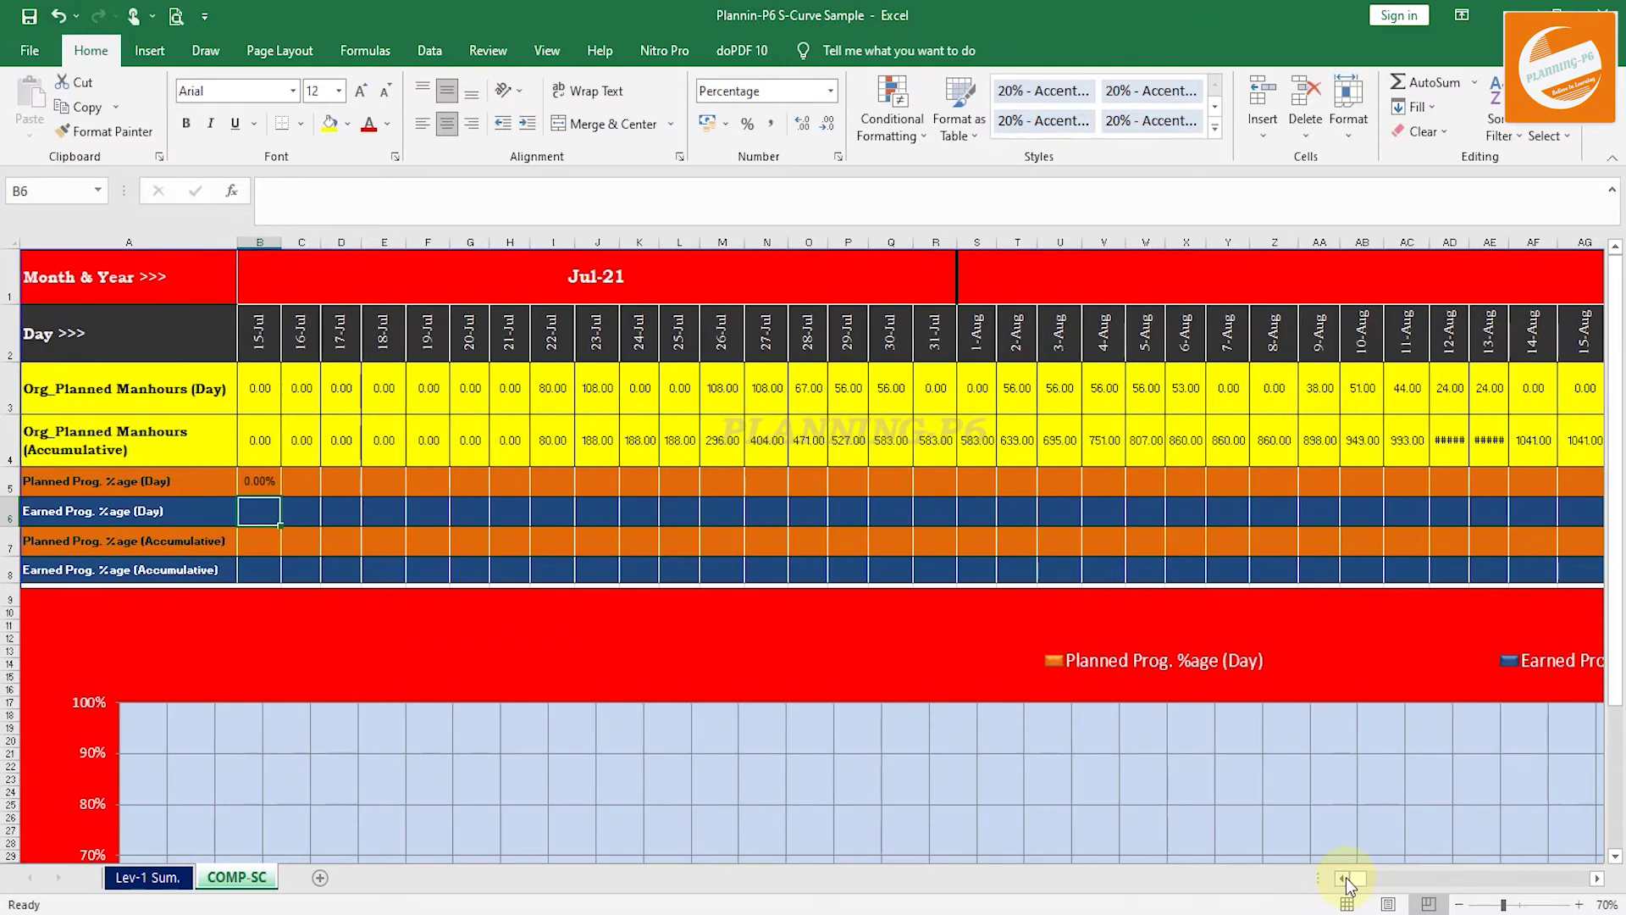
left_click(254, 484)
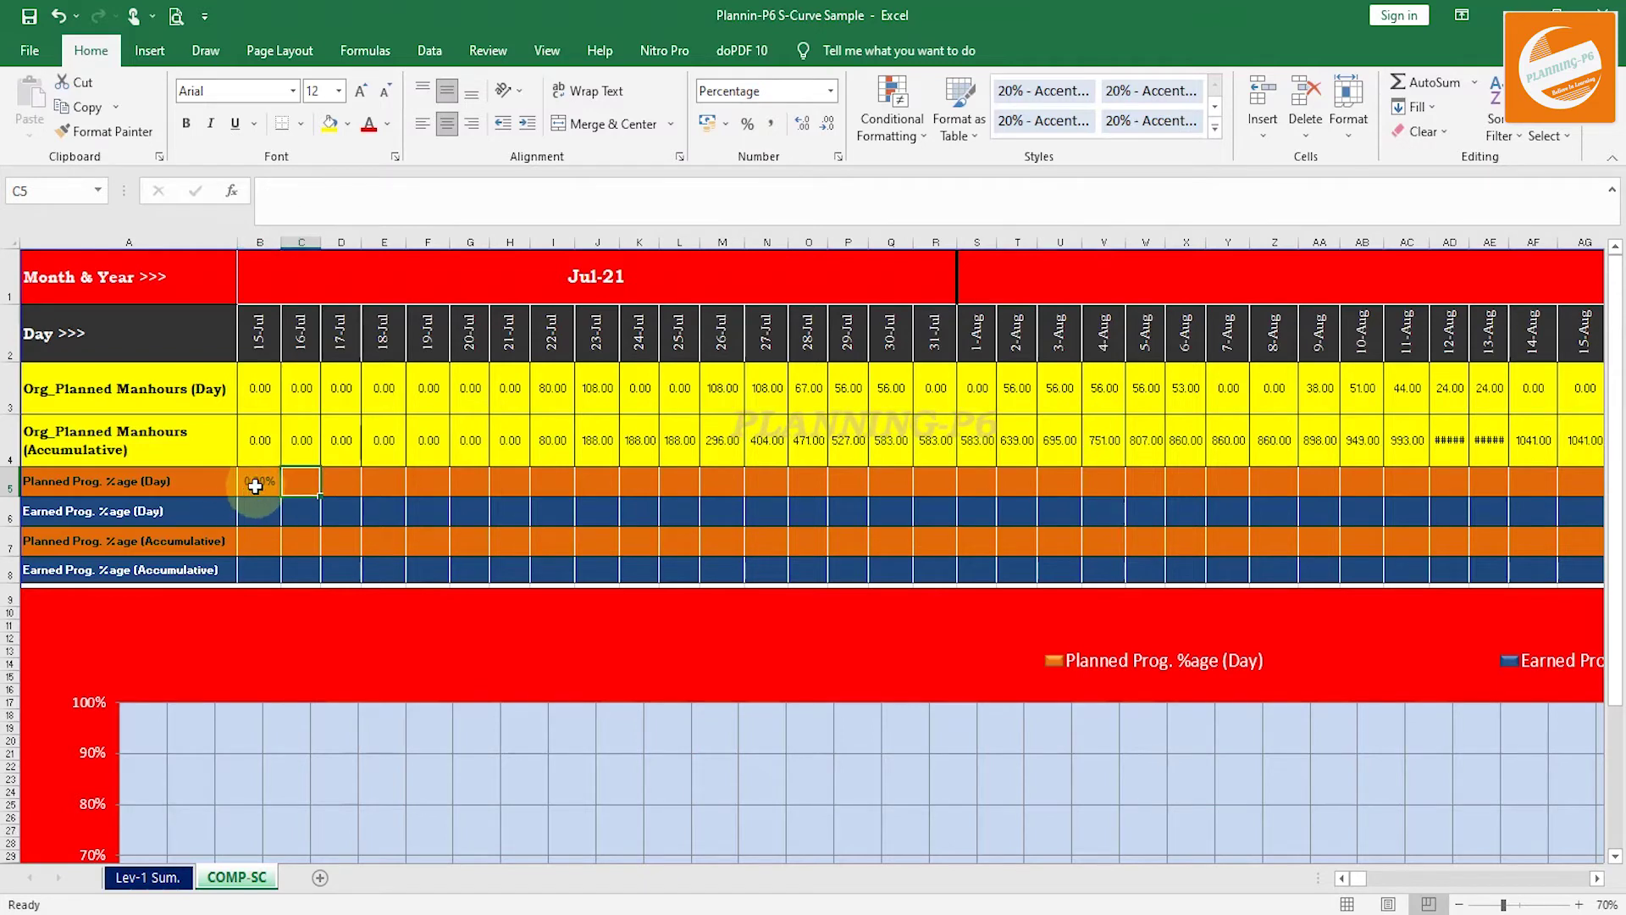
left_click(251, 485)
key("ctrl+c")
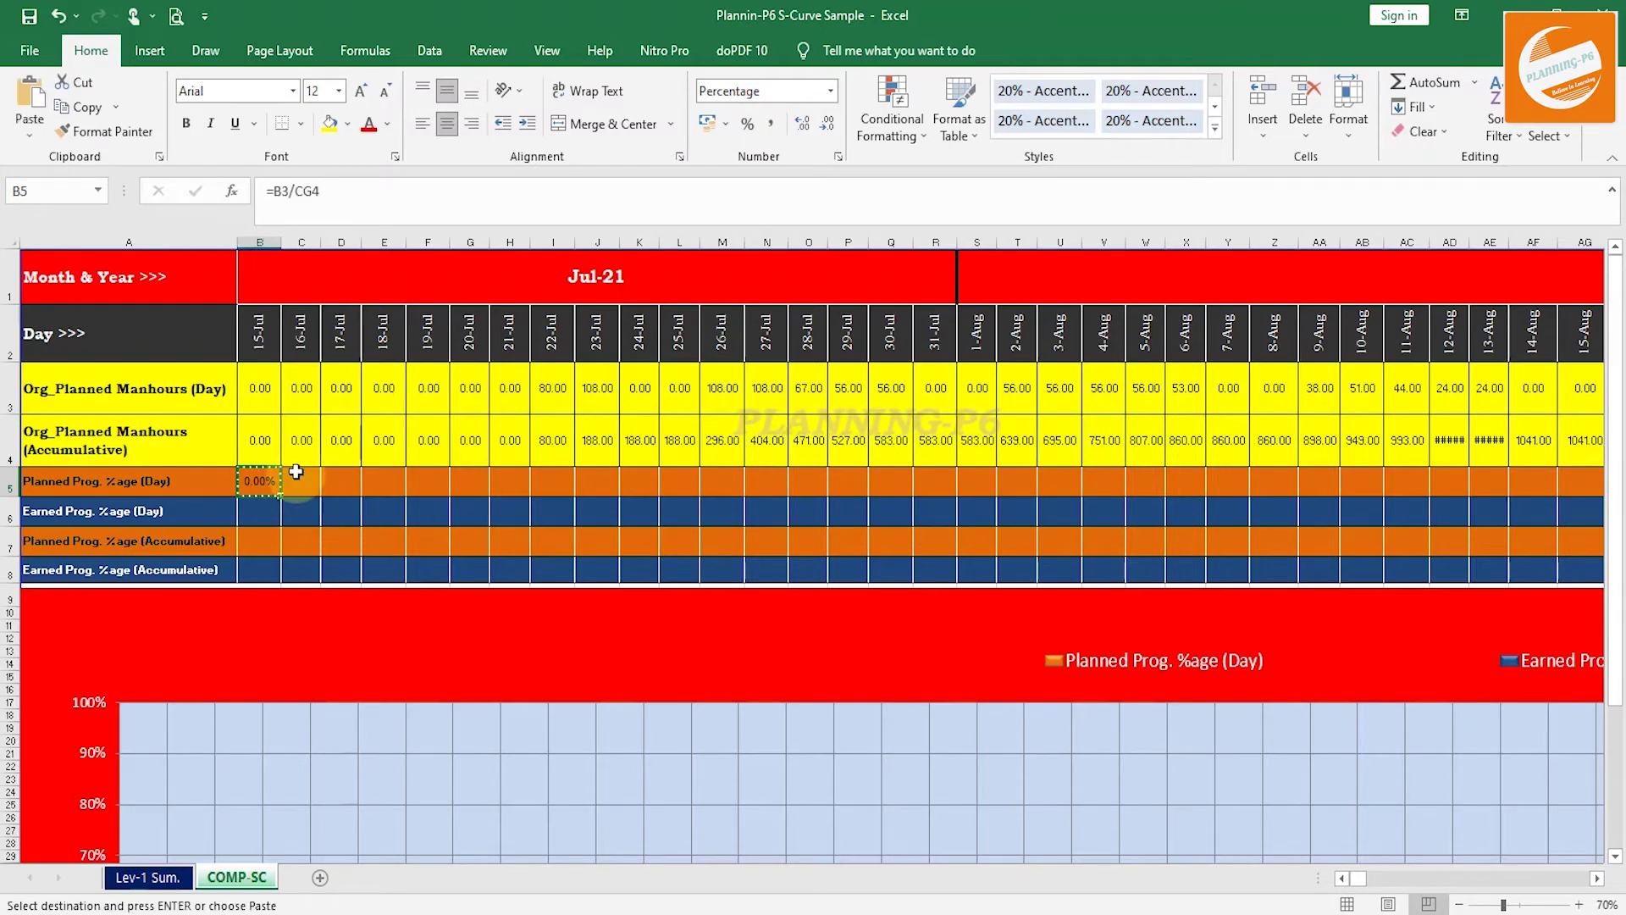
left_click(303, 484)
right_click(302, 485)
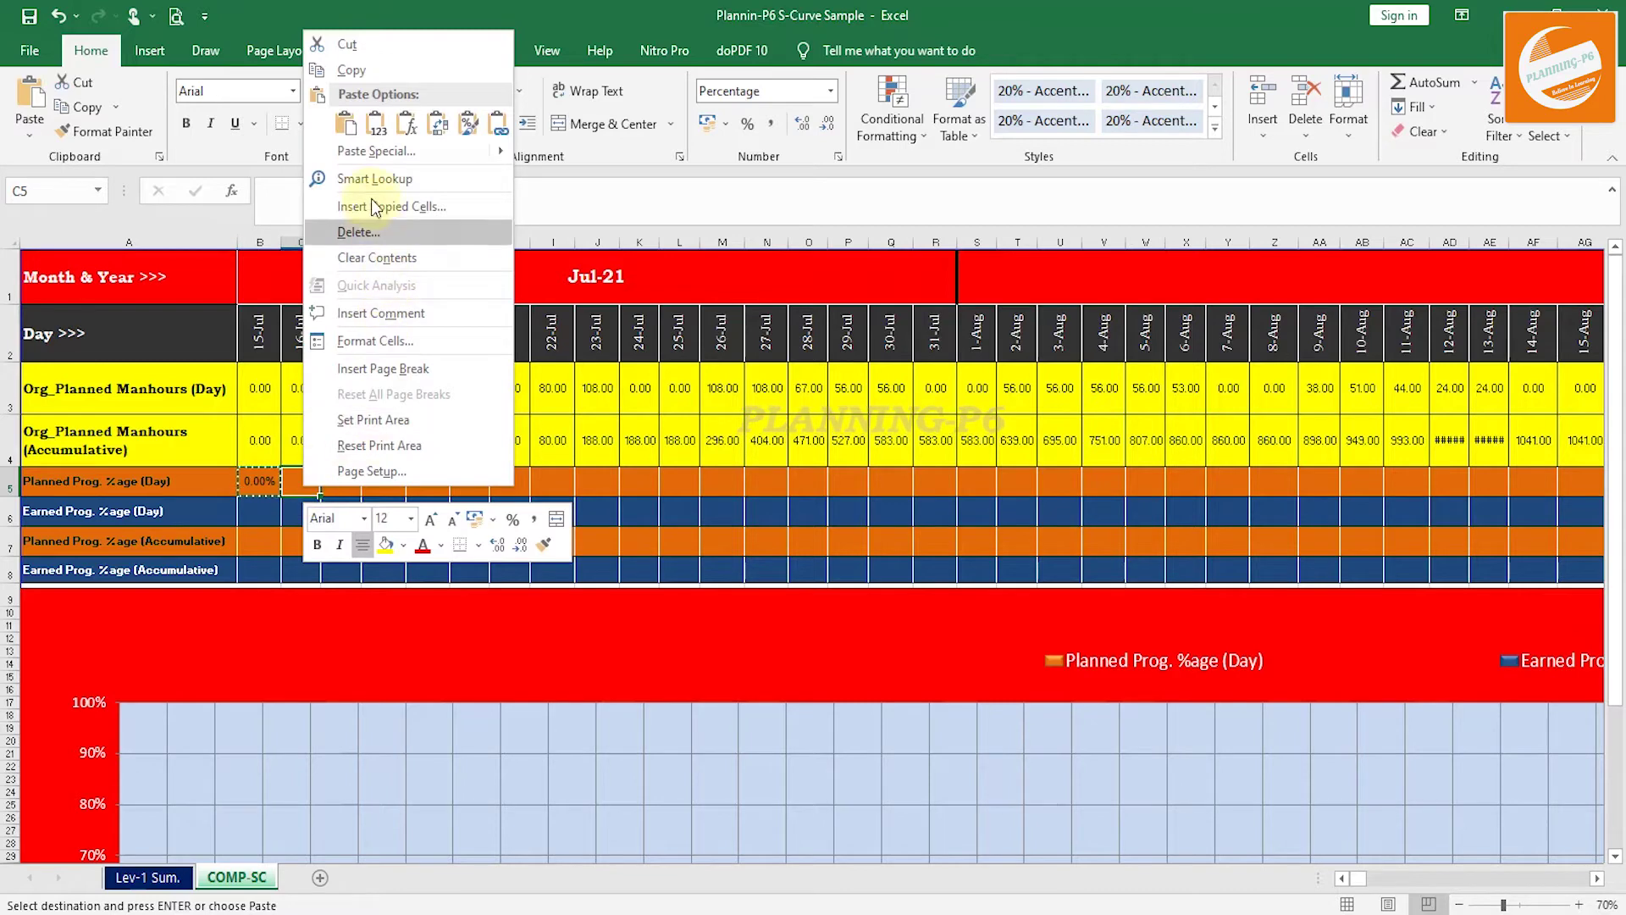
left_click(409, 127)
Correct the divisor of the 16-Jul percentage formula in C5 so it reads =C3/CG4.
double_click(306, 479)
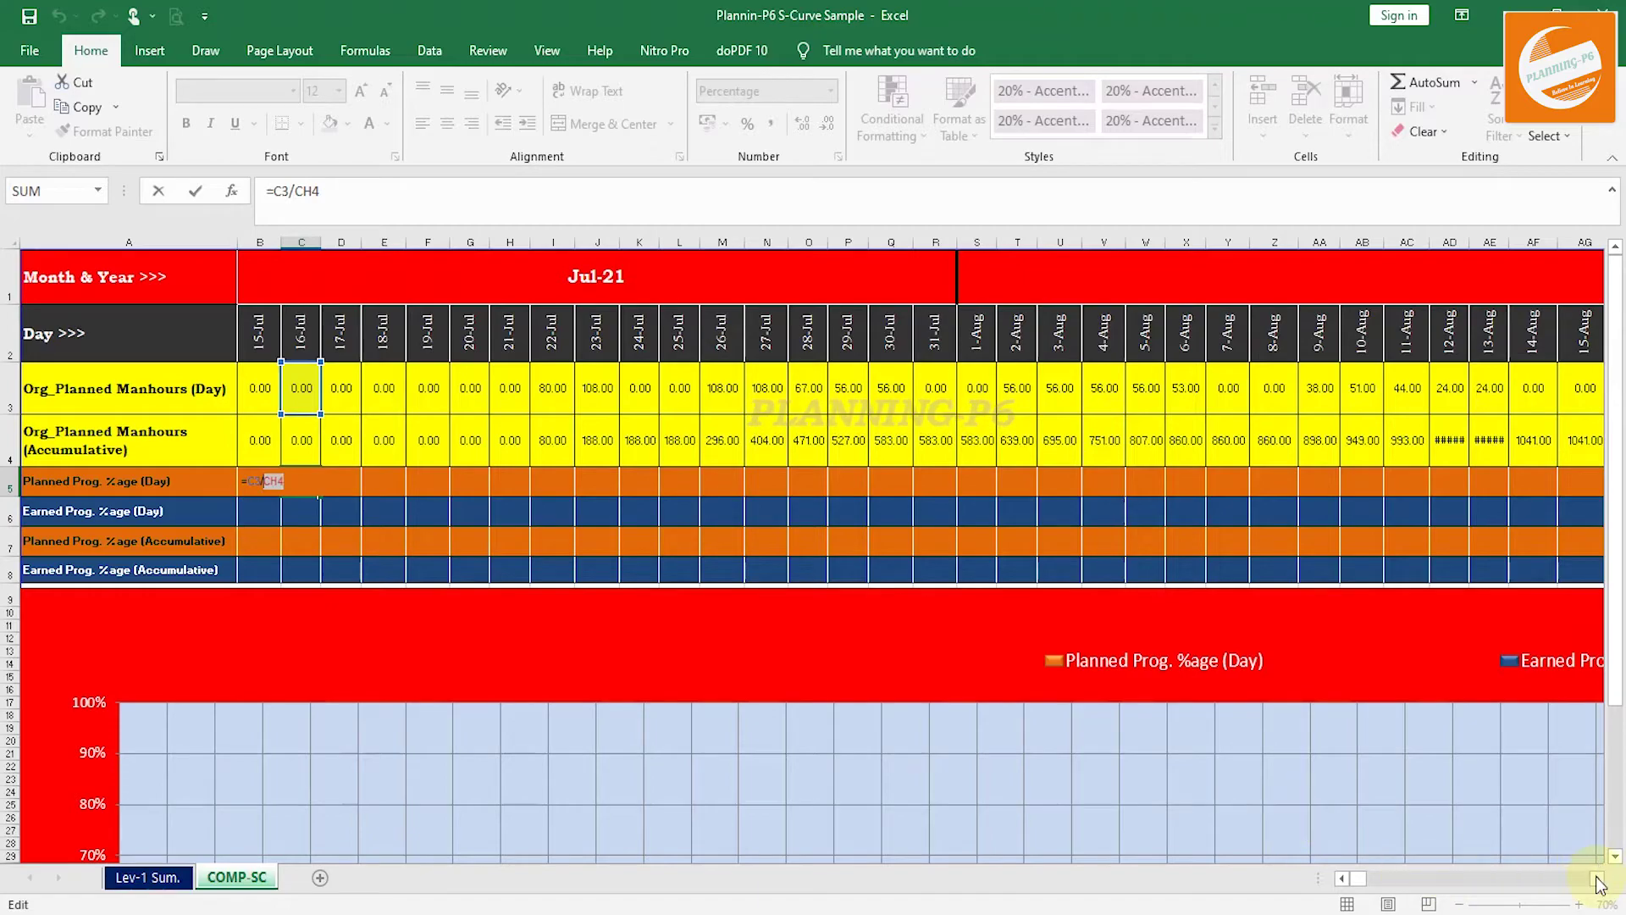
left_click(1597, 878)
left_click_drag(1597, 883, 1597, 883)
left_click(1191, 446)
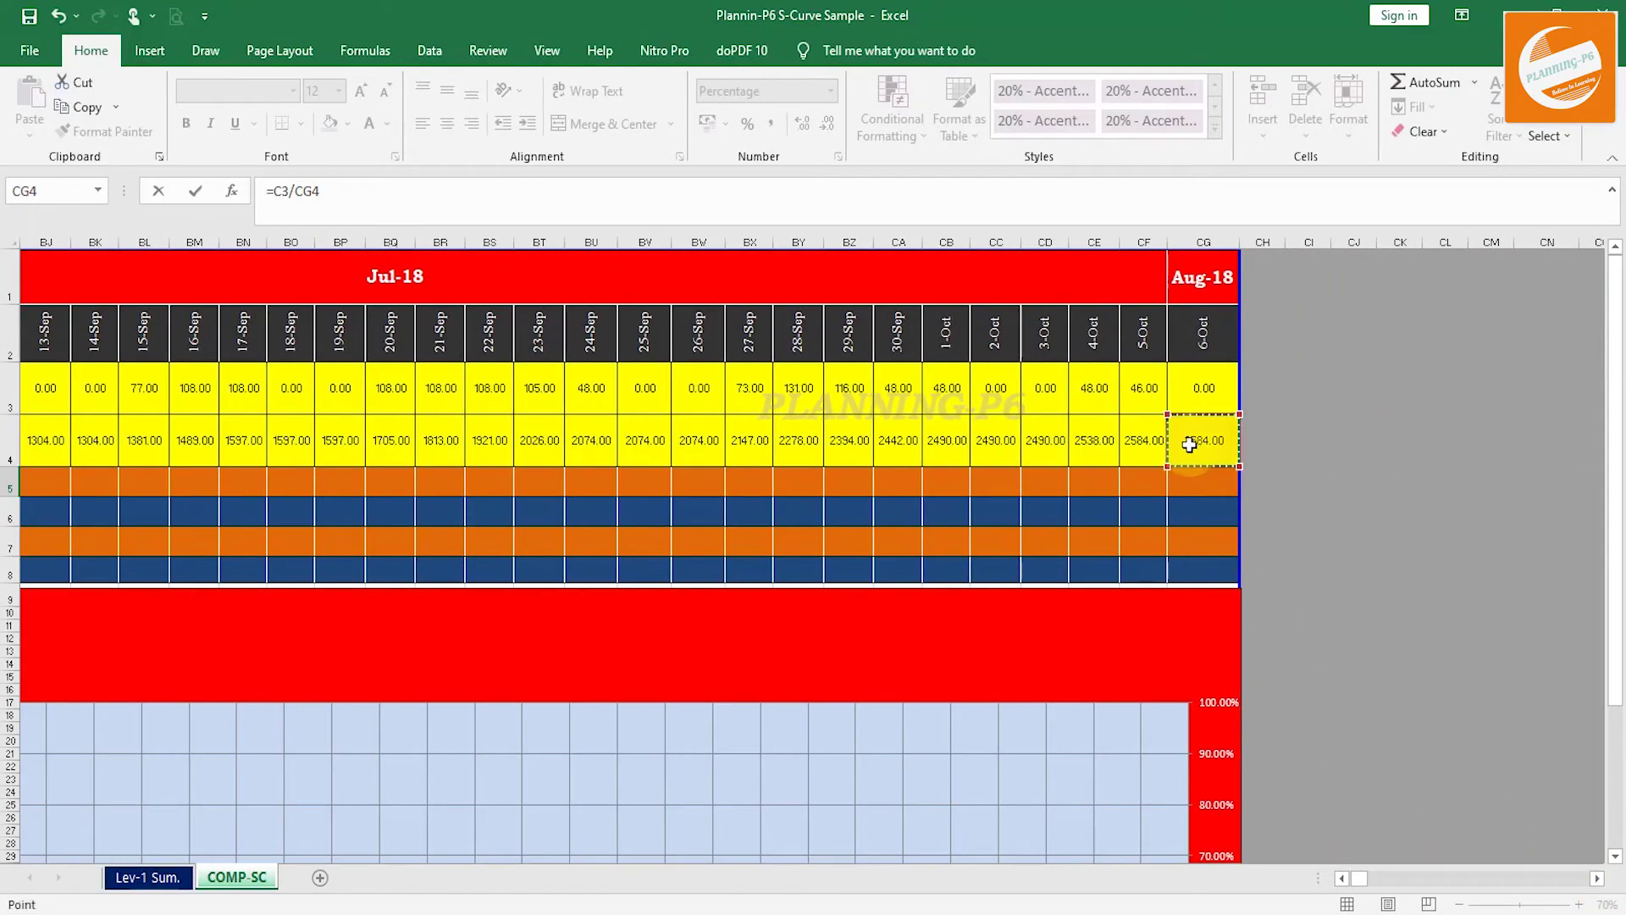
key("Return")
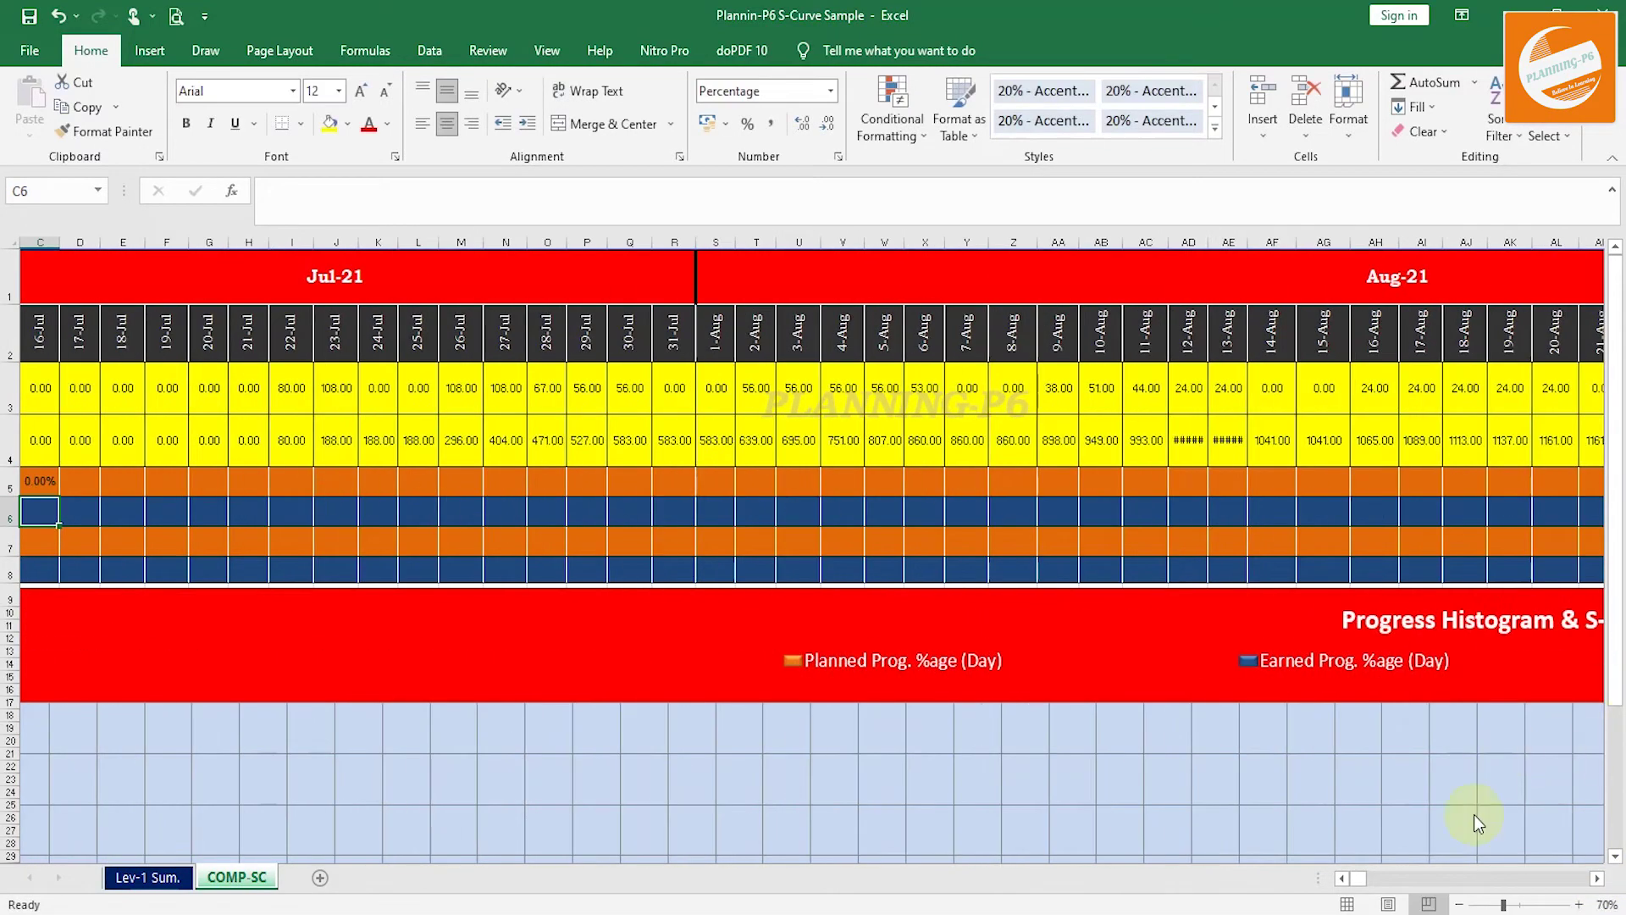
Make the total's reference absolute in the 16-Jul percentage formula, giving =C3/$CG$4 in C5.
left_click(1341, 878)
left_click(1341, 878)
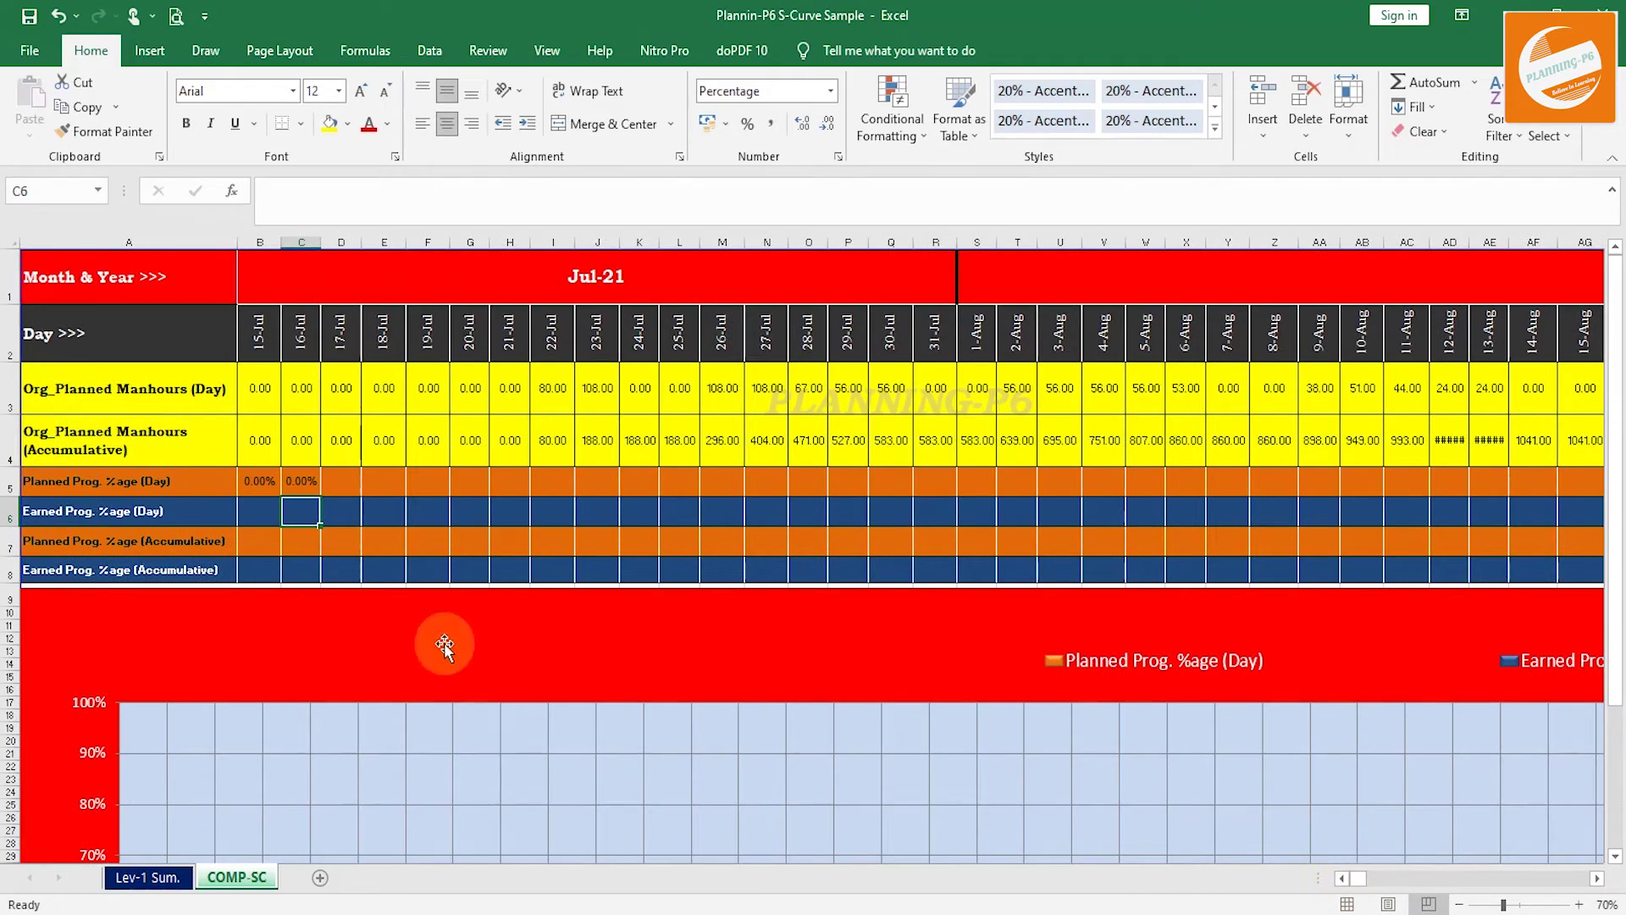
double_click(296, 480)
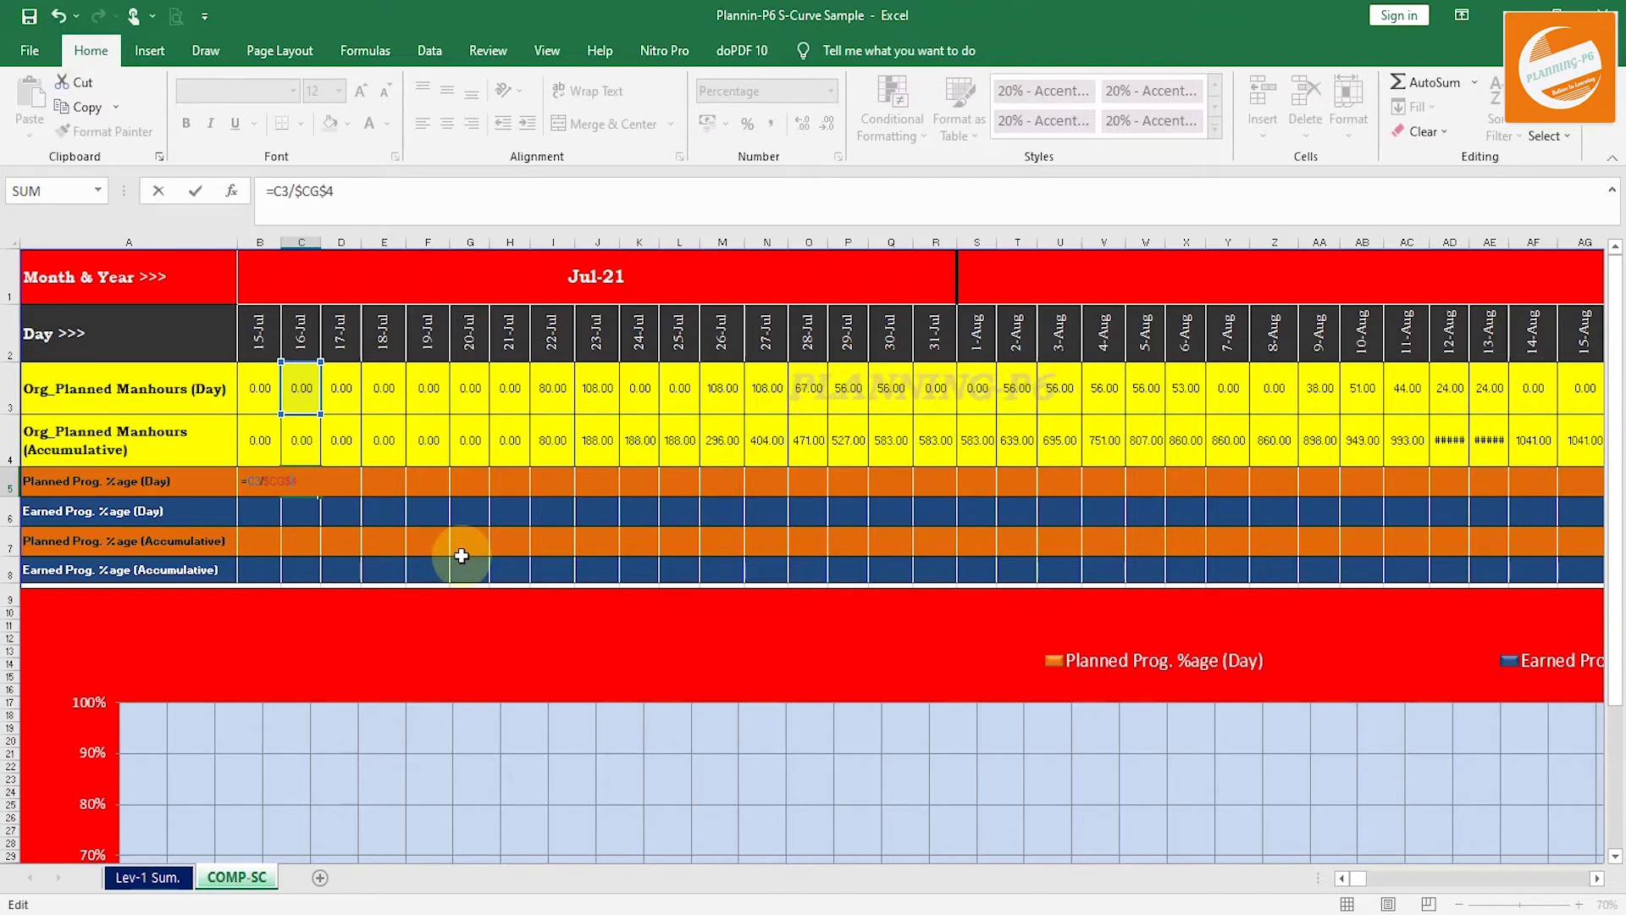
key("Return")
Fill the Planned Prog. %age (Day) formula from C5 across the row up to 6-Oct in CG5.
left_click(306, 479)
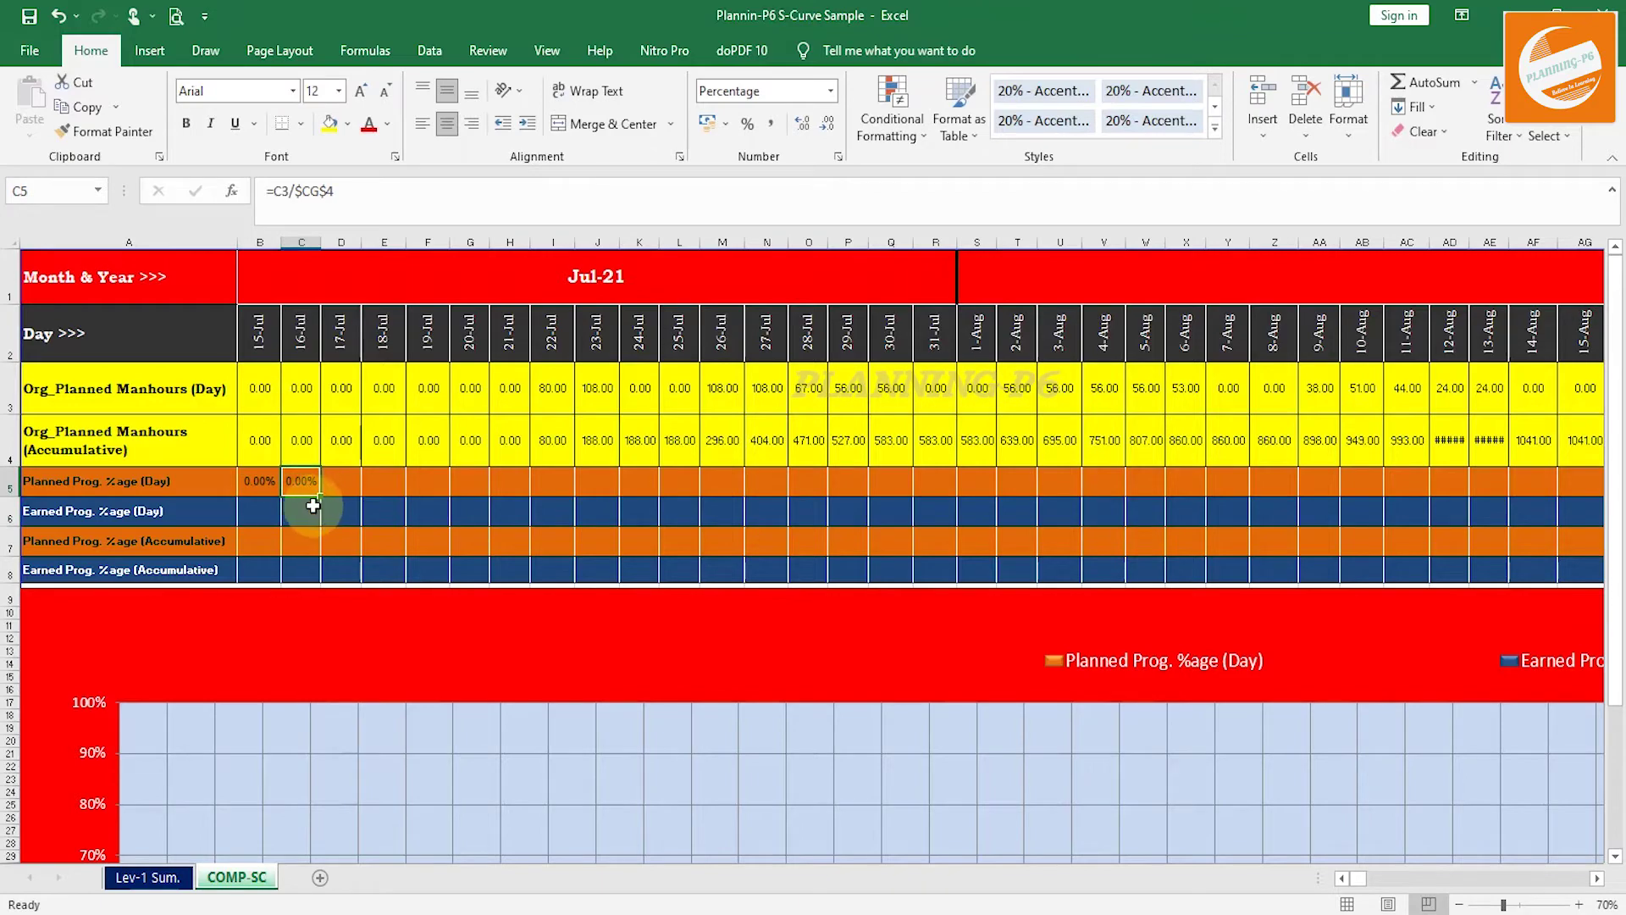
left_click_drag(325, 498, 1507, 494)
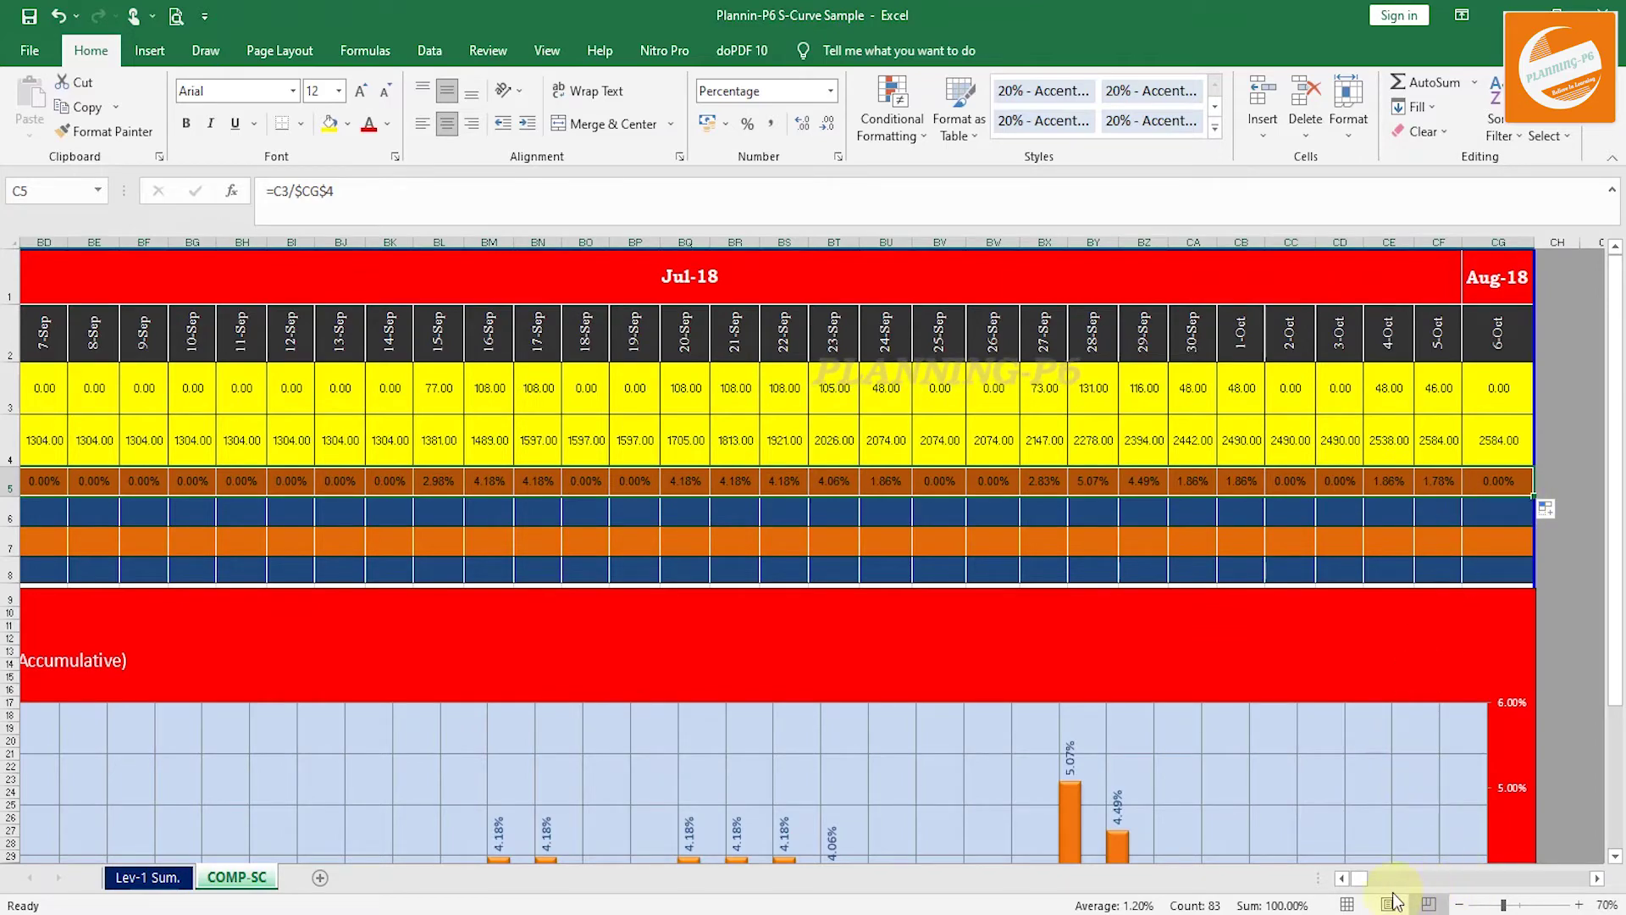
left_click(1343, 879)
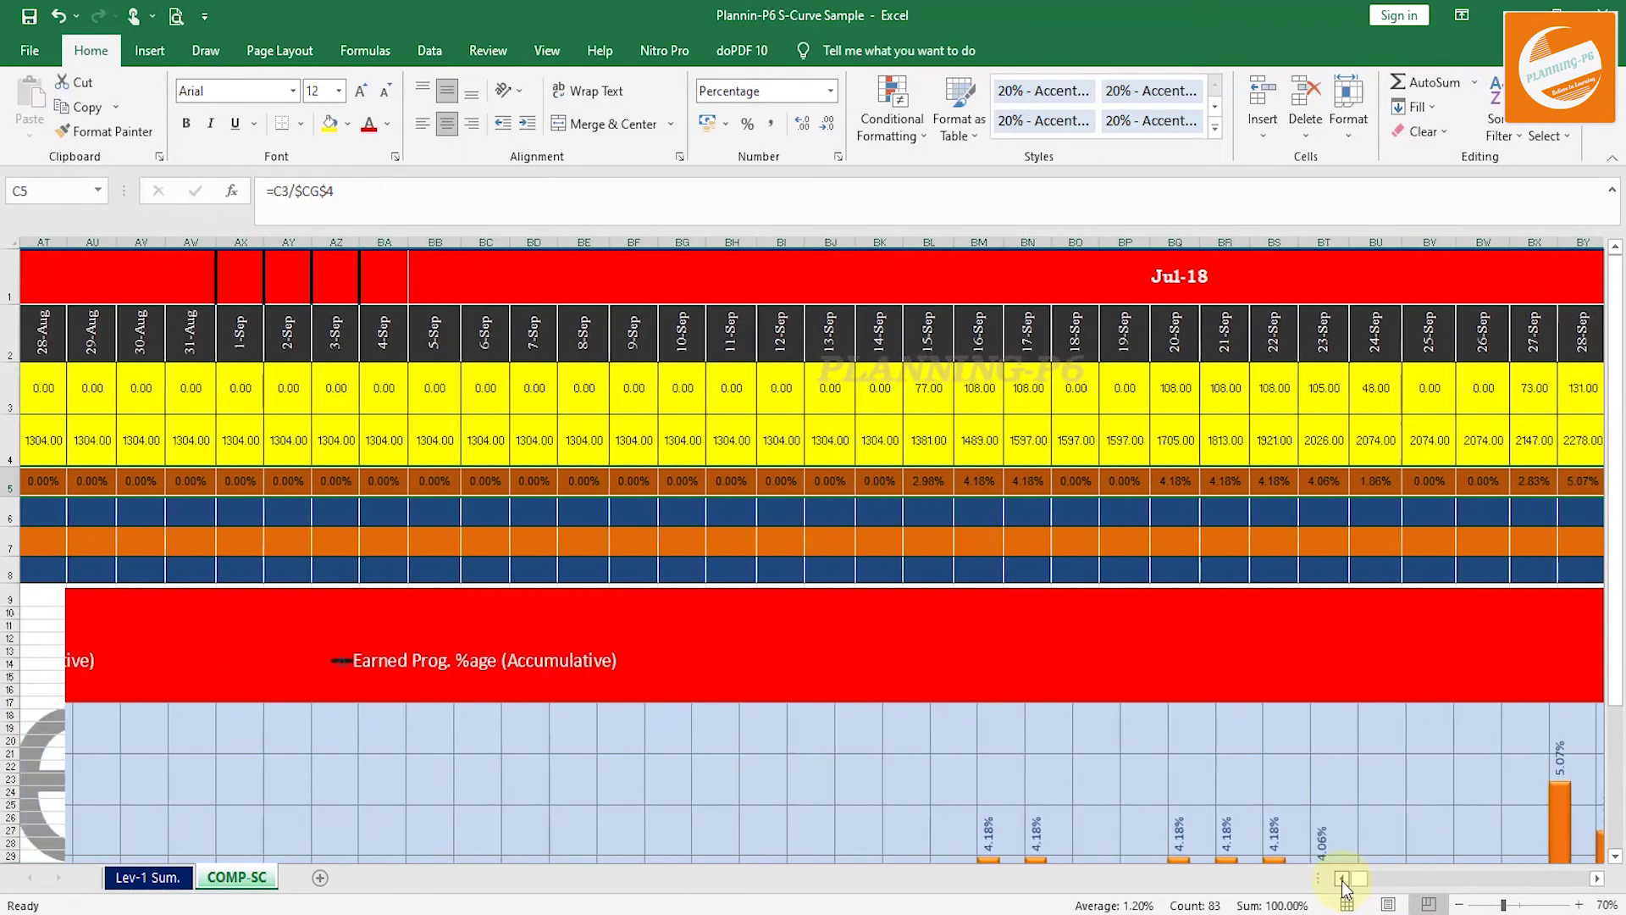
Enter =B5 in B7 as the 15-Jul Planned Prog. %age (Accumulative) value.
left_click_drag(1340, 881, 1340, 881)
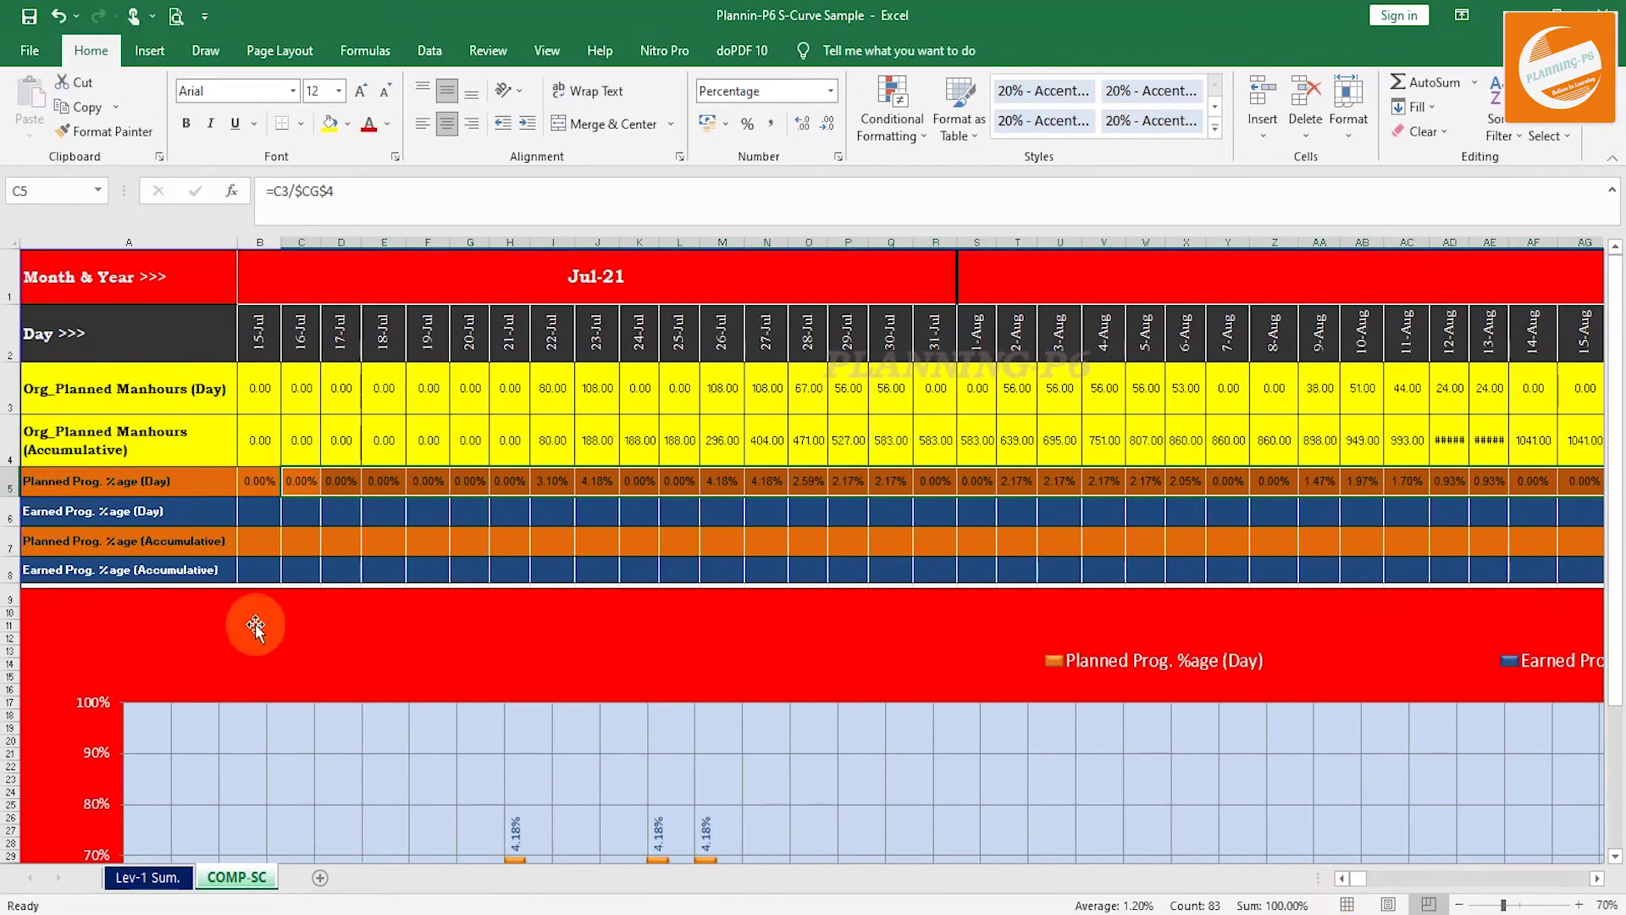
left_click(263, 547)
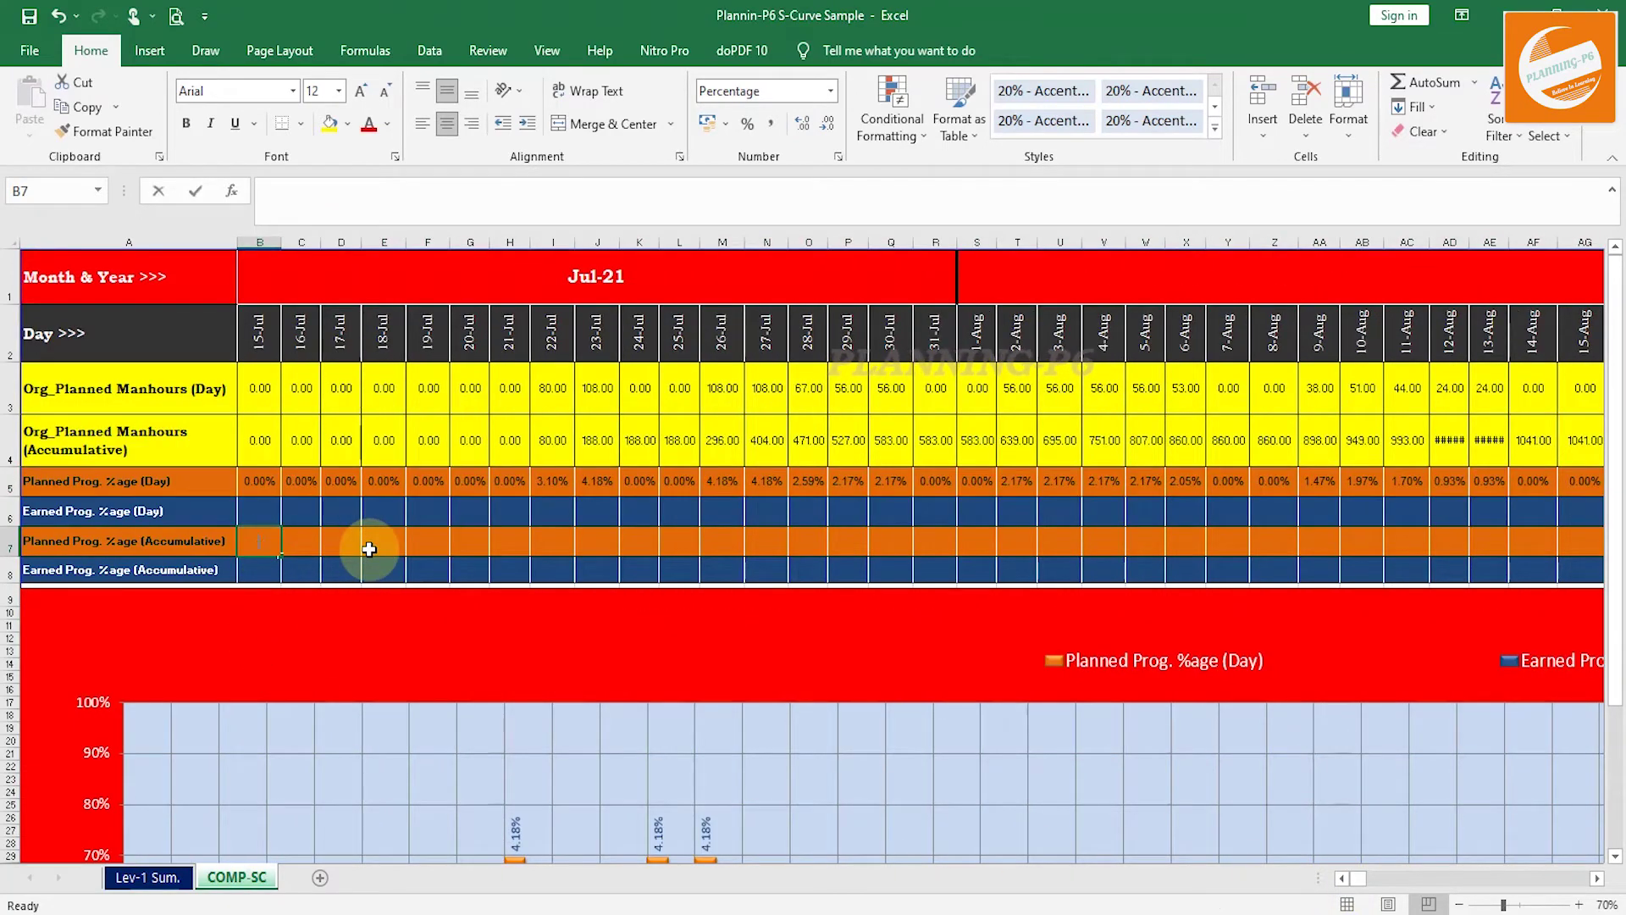
type("=")
left_click(273, 489)
key("Return")
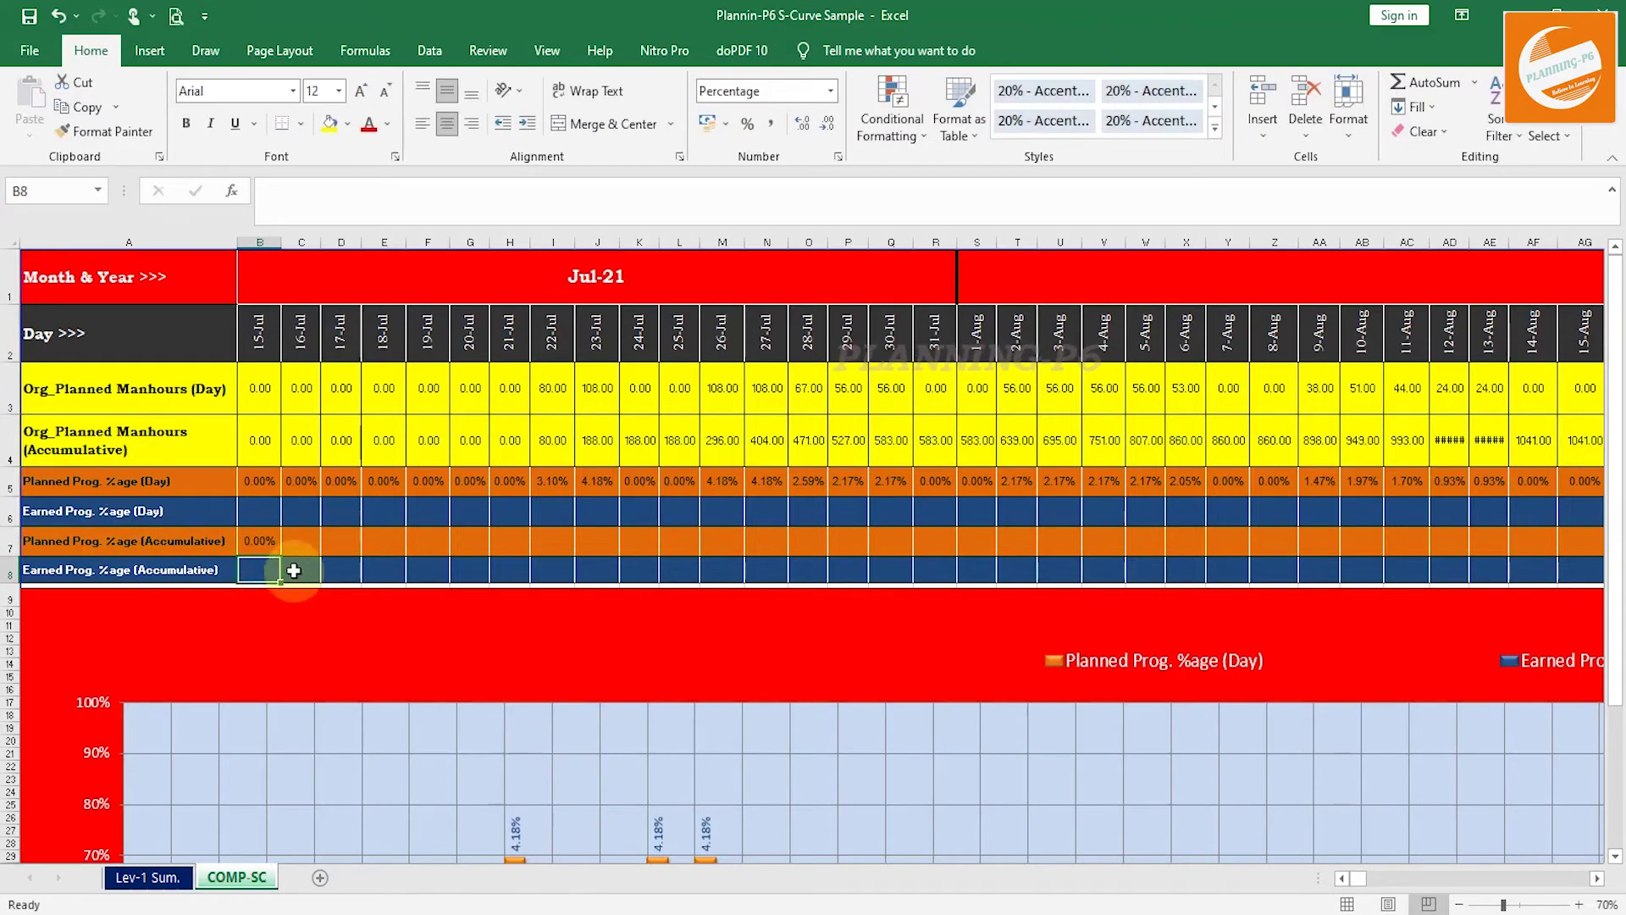
Calculate the 16-Jul Planned Prog. %age (Accumulative) in C7 with the formula =B7+C5.
left_click(304, 540)
type("=")
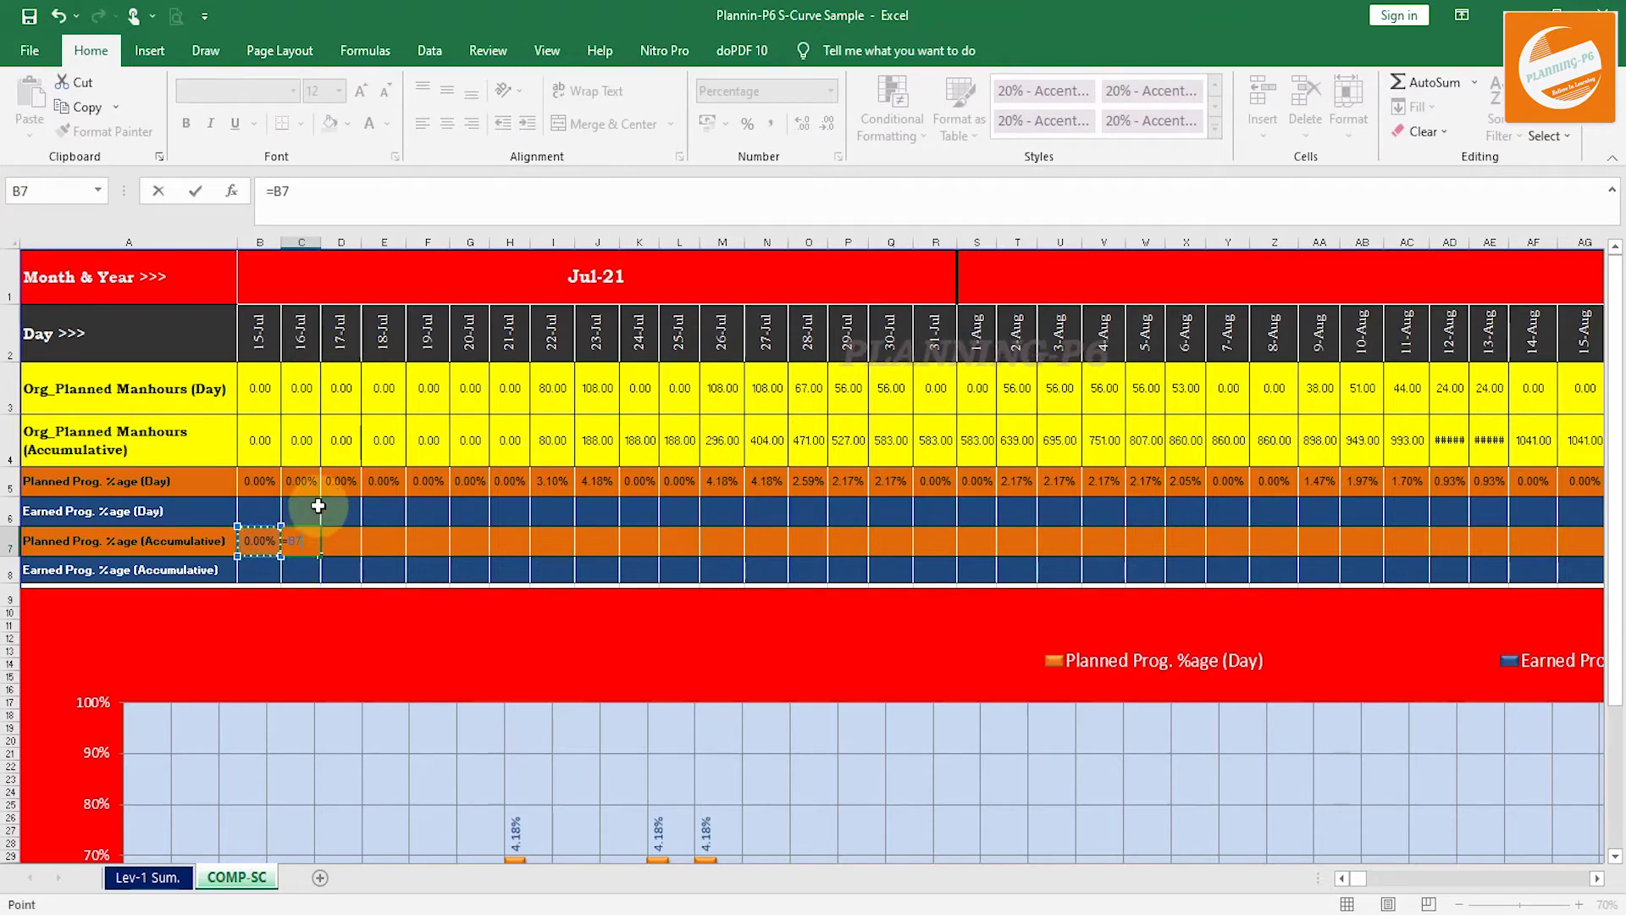
left_click(300, 481)
key("ctrl+Return")
key("Return")
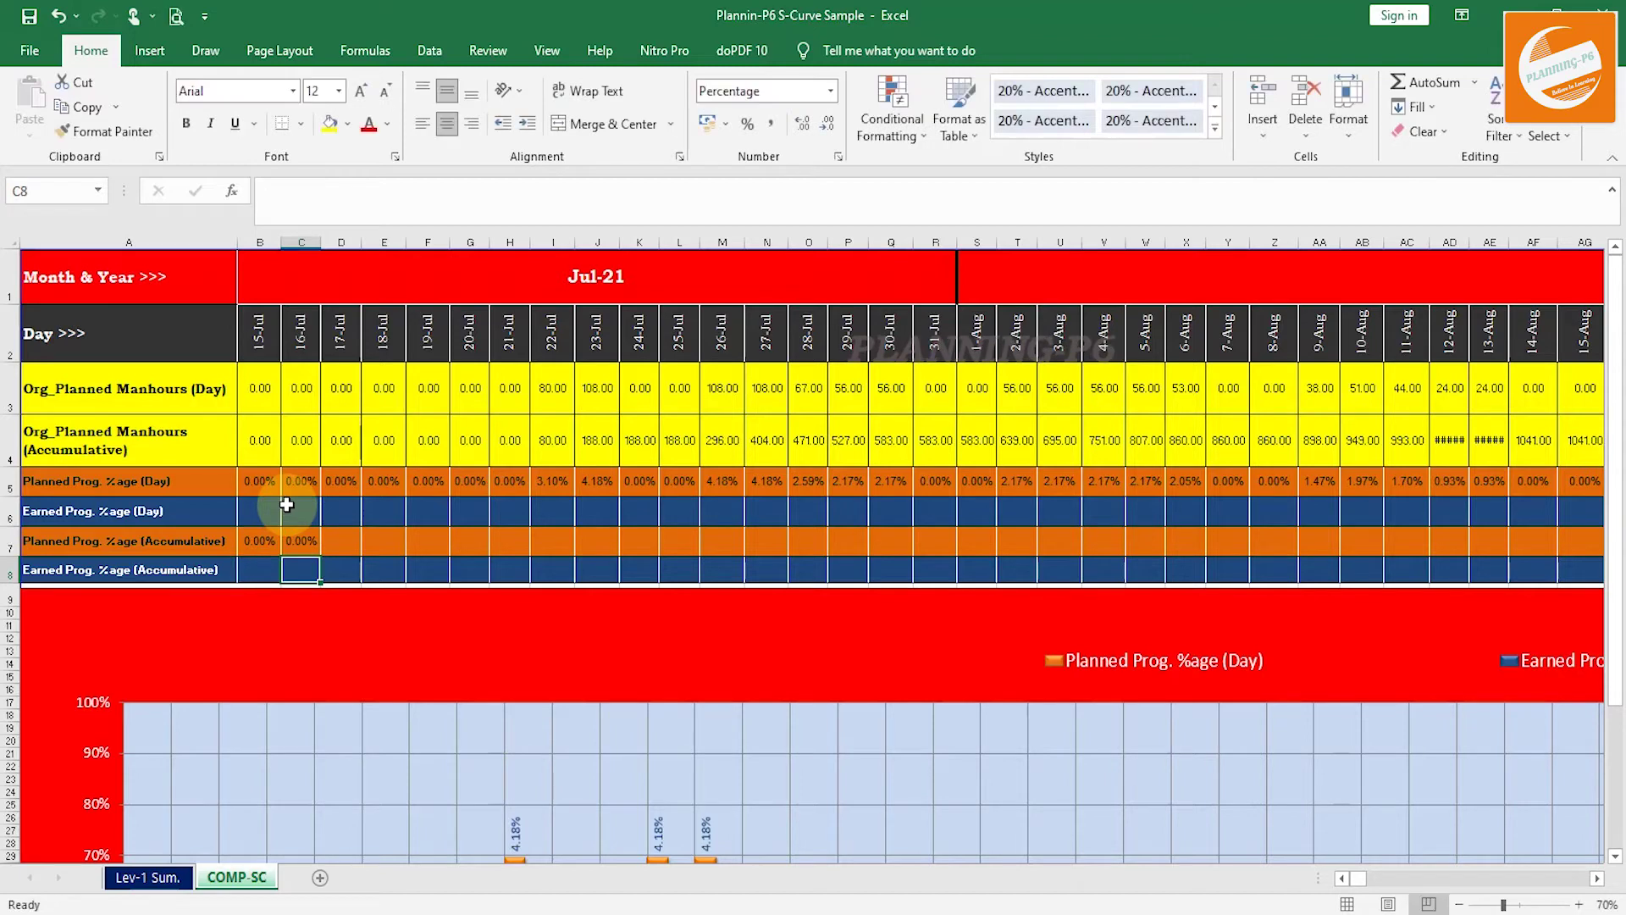
Fill the accumulative planned percentage formula from C7 across to 6-Oct in CG7 and auto-fit the width of column CF.
left_click(300, 540)
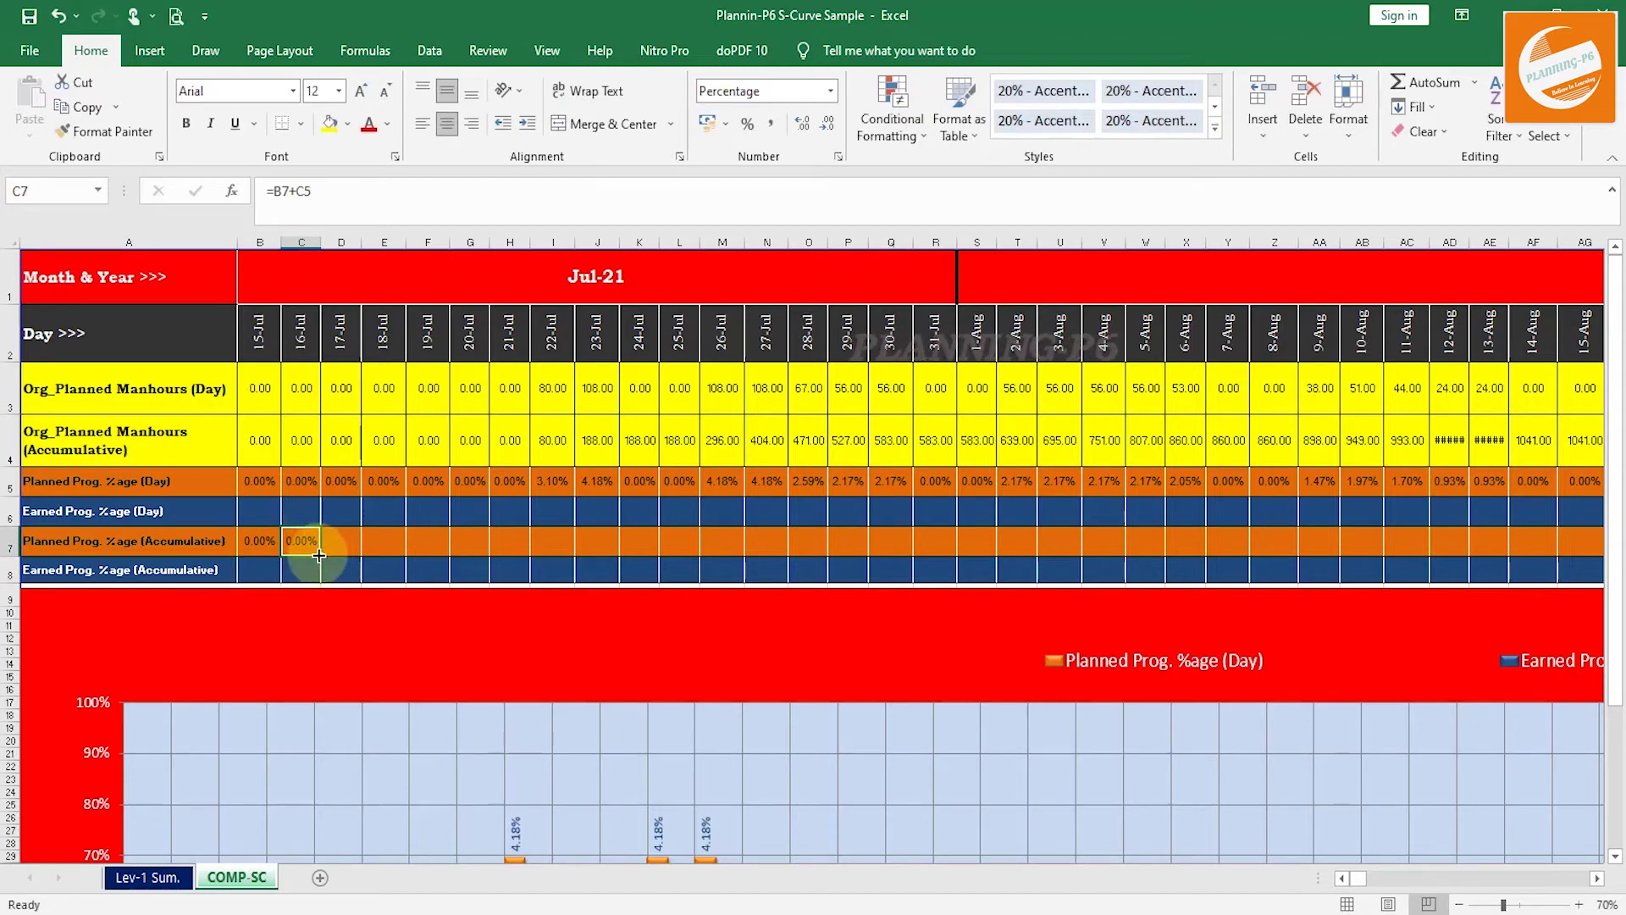
left_click_drag(322, 555, 1454, 552)
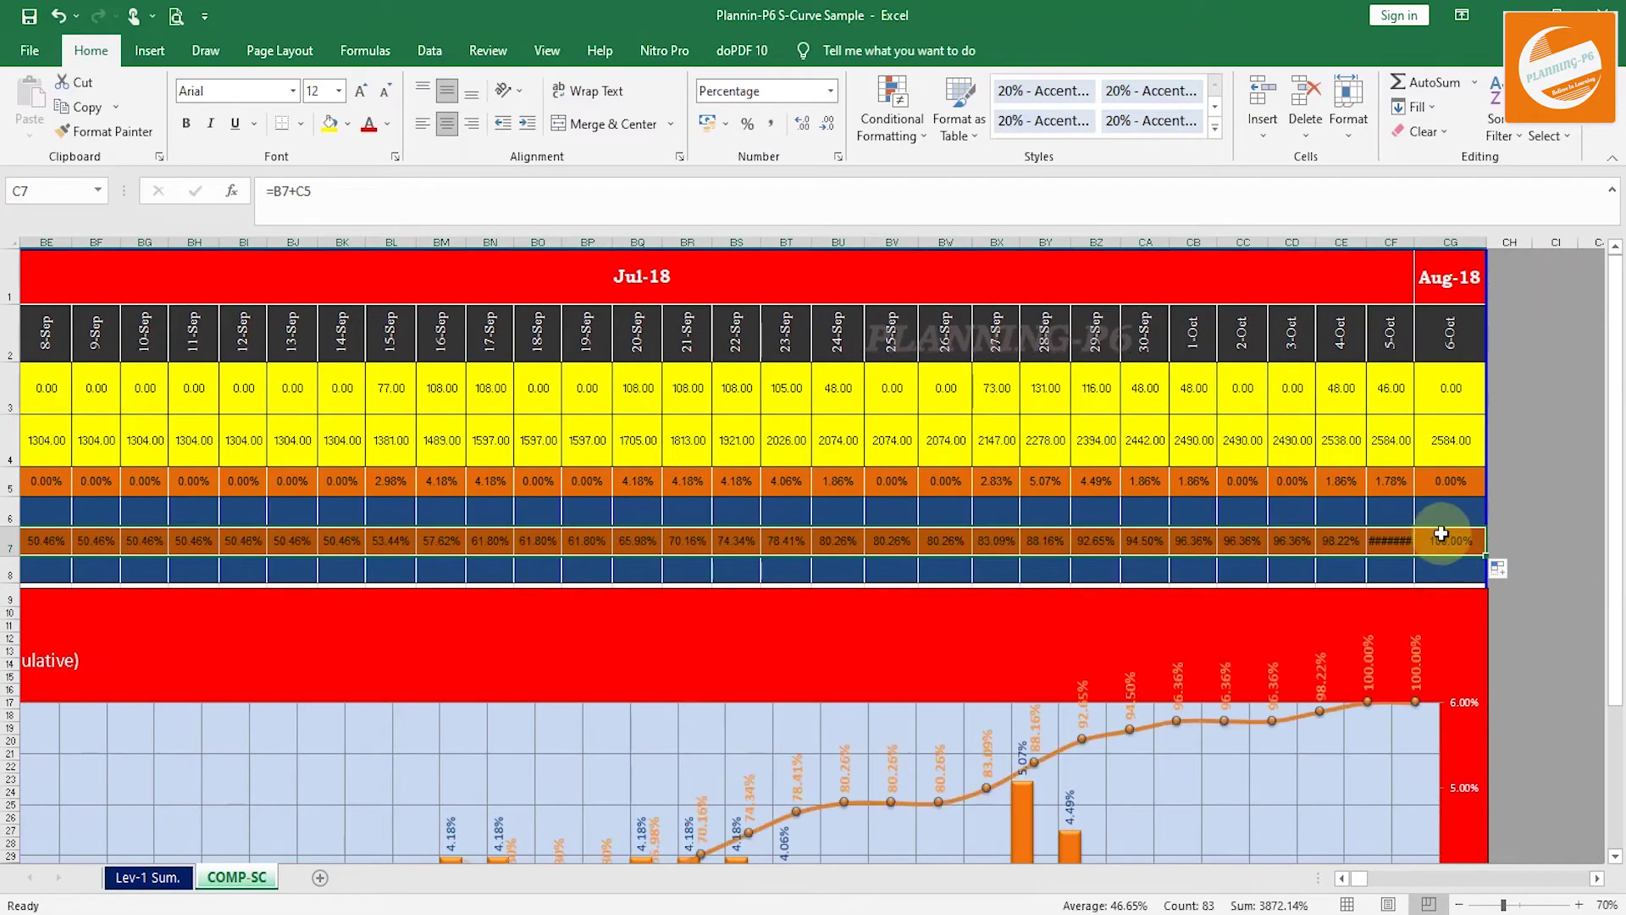
double_click(1414, 242)
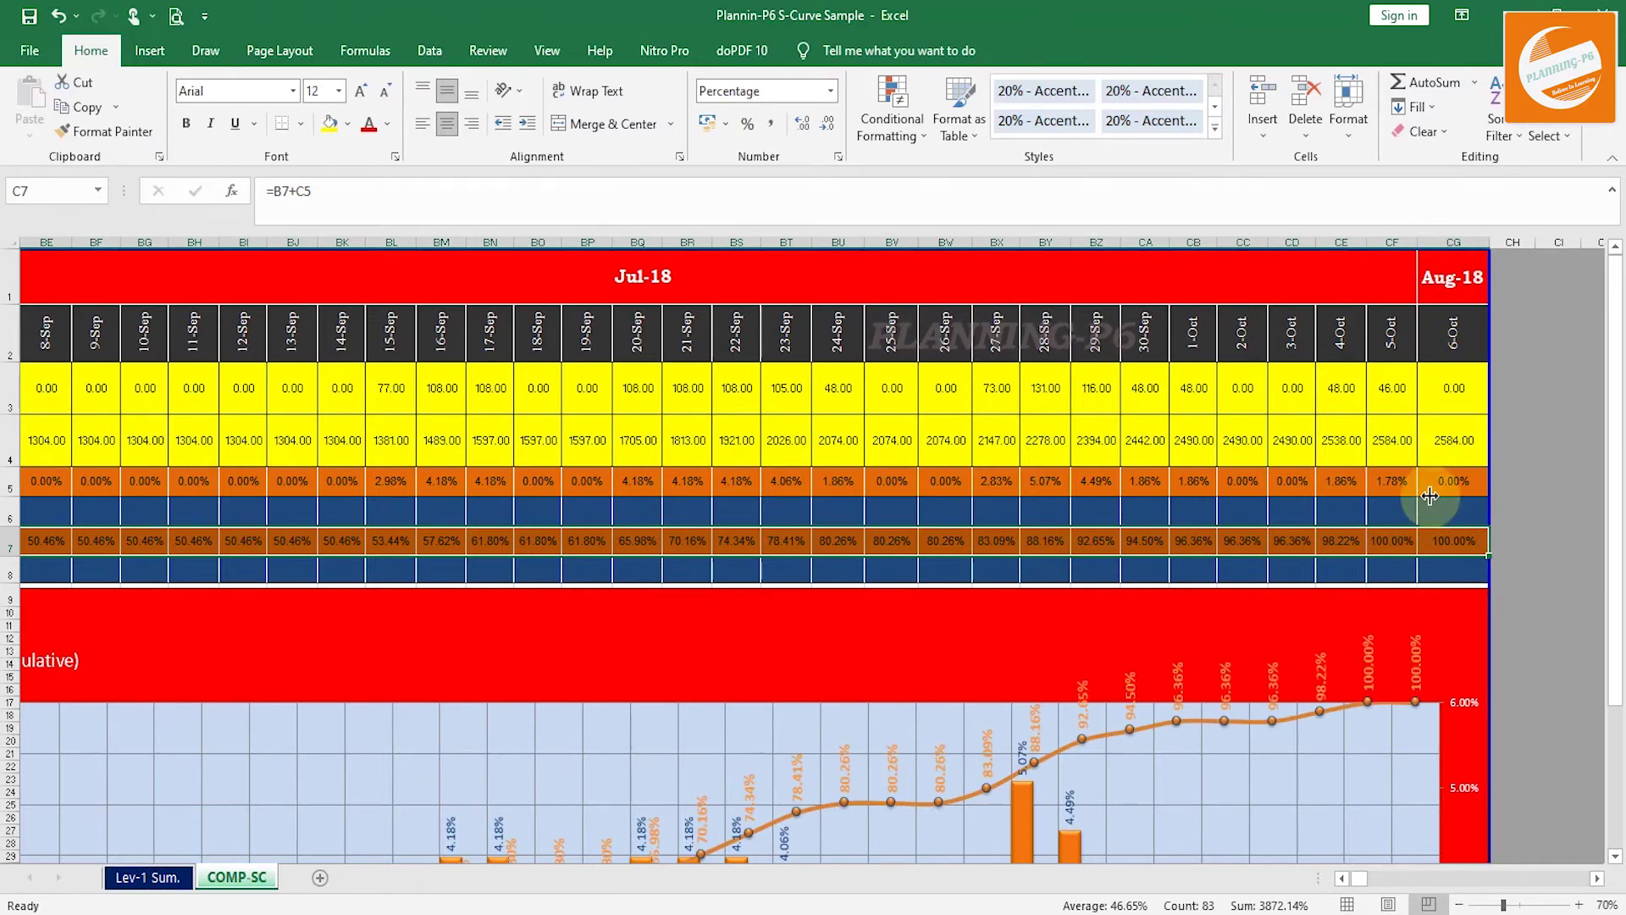
left_click(1455, 544)
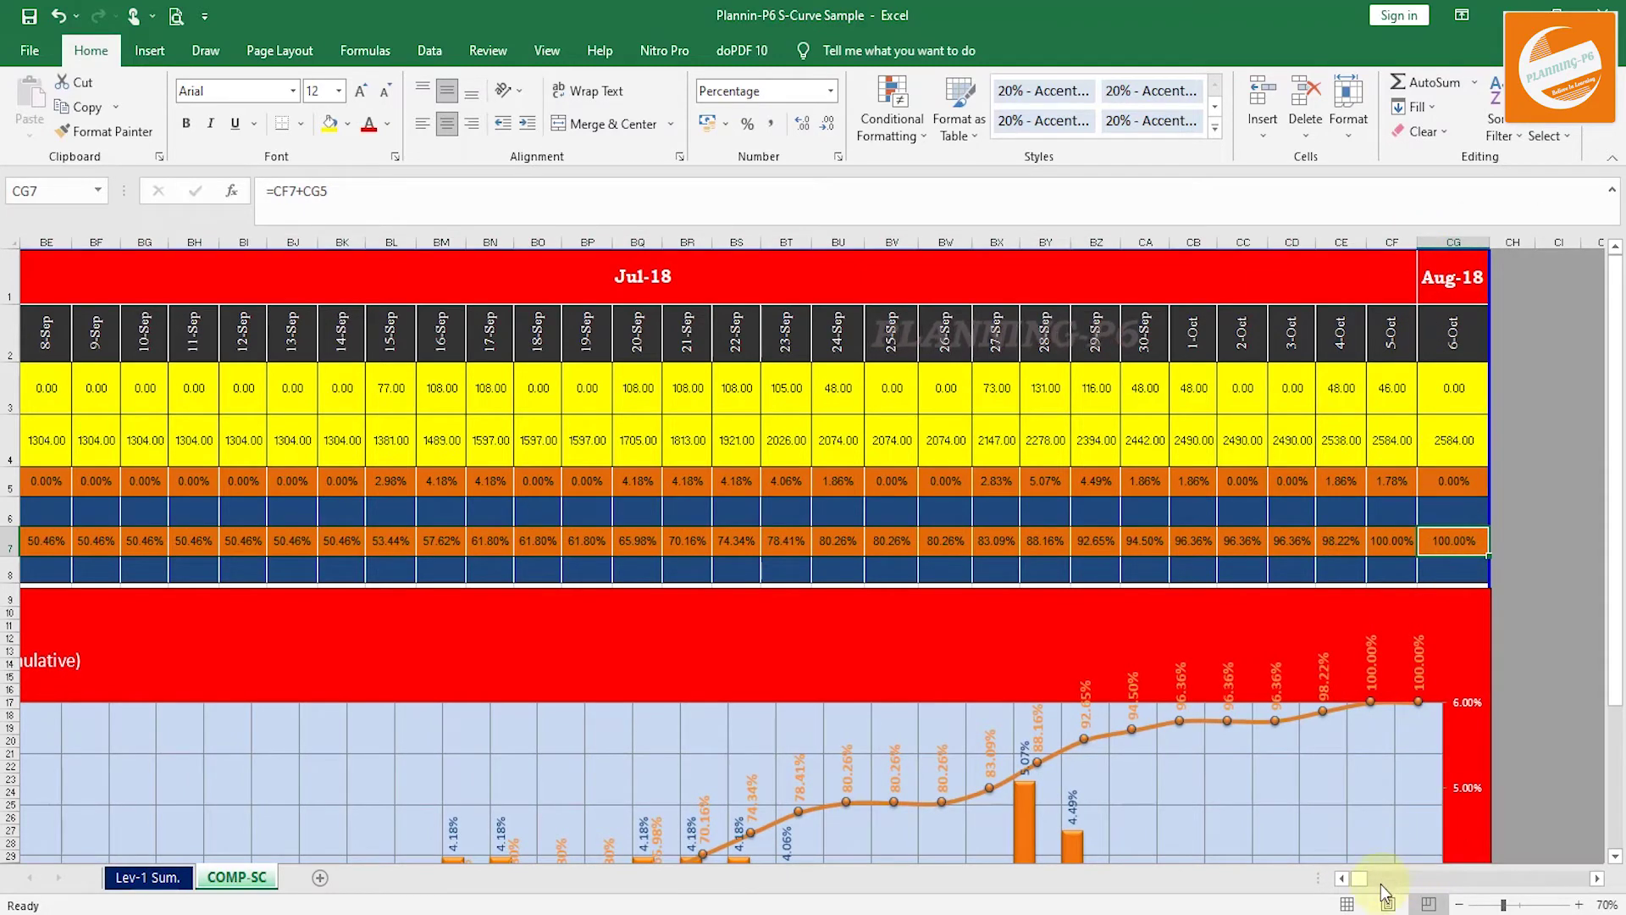
Examine the planned daily bars and accumulative curve in the Progress Histogram & S-Curve chart across the full date range.
scroll(1211, 771, "down", 3)
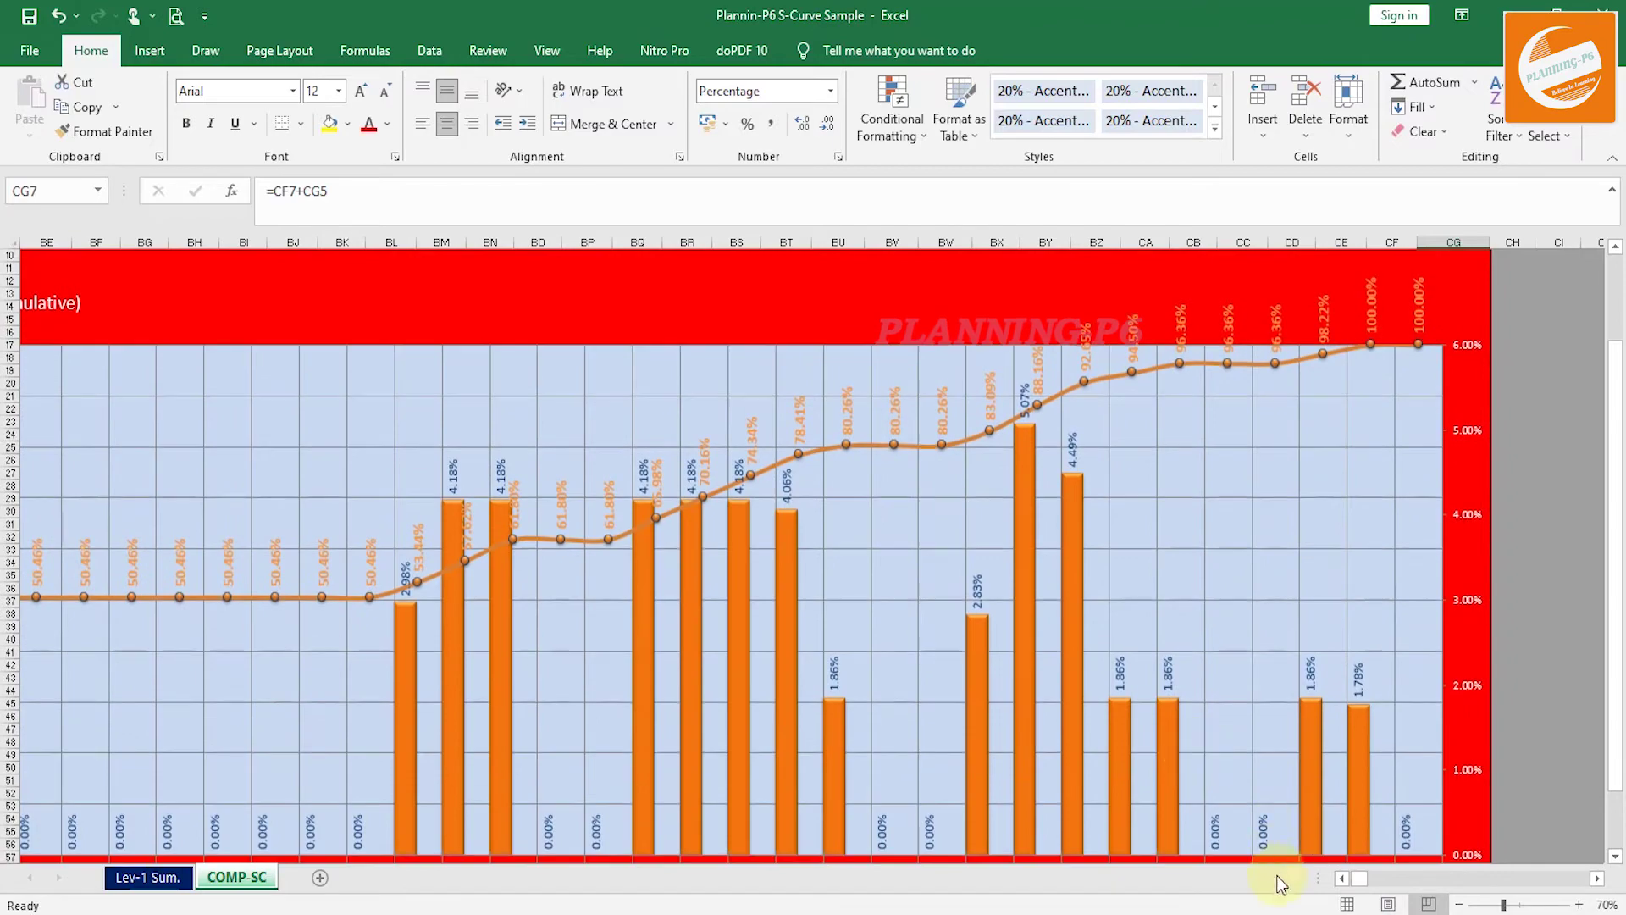
left_click(1458, 904)
left_click(1429, 904)
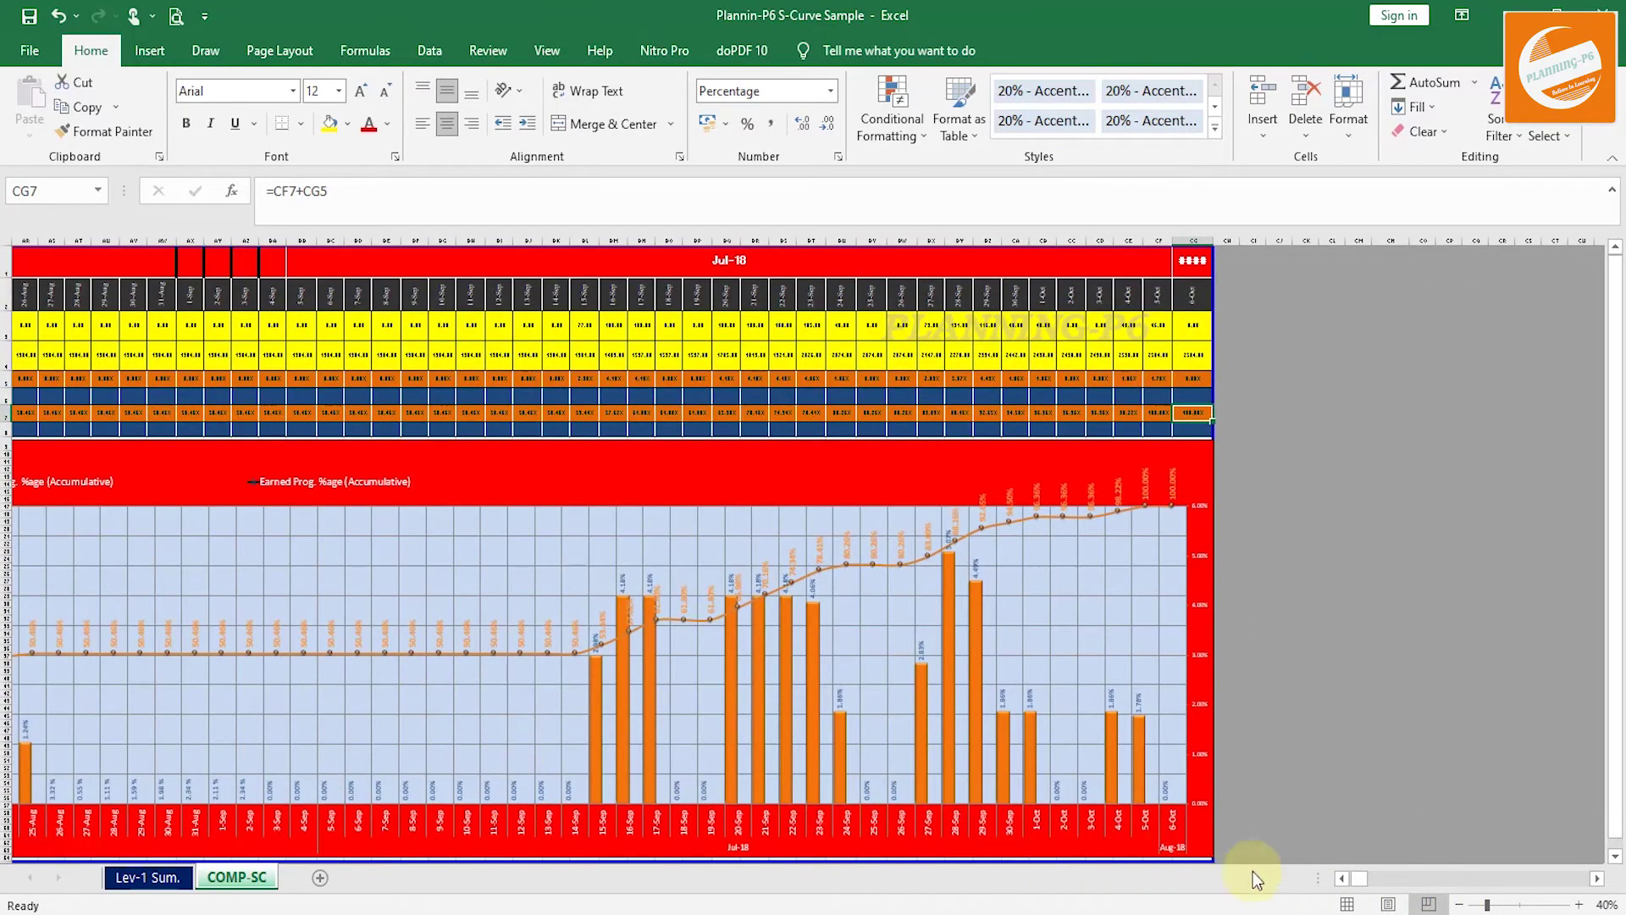
left_click_drag(1365, 881, 1344, 881)
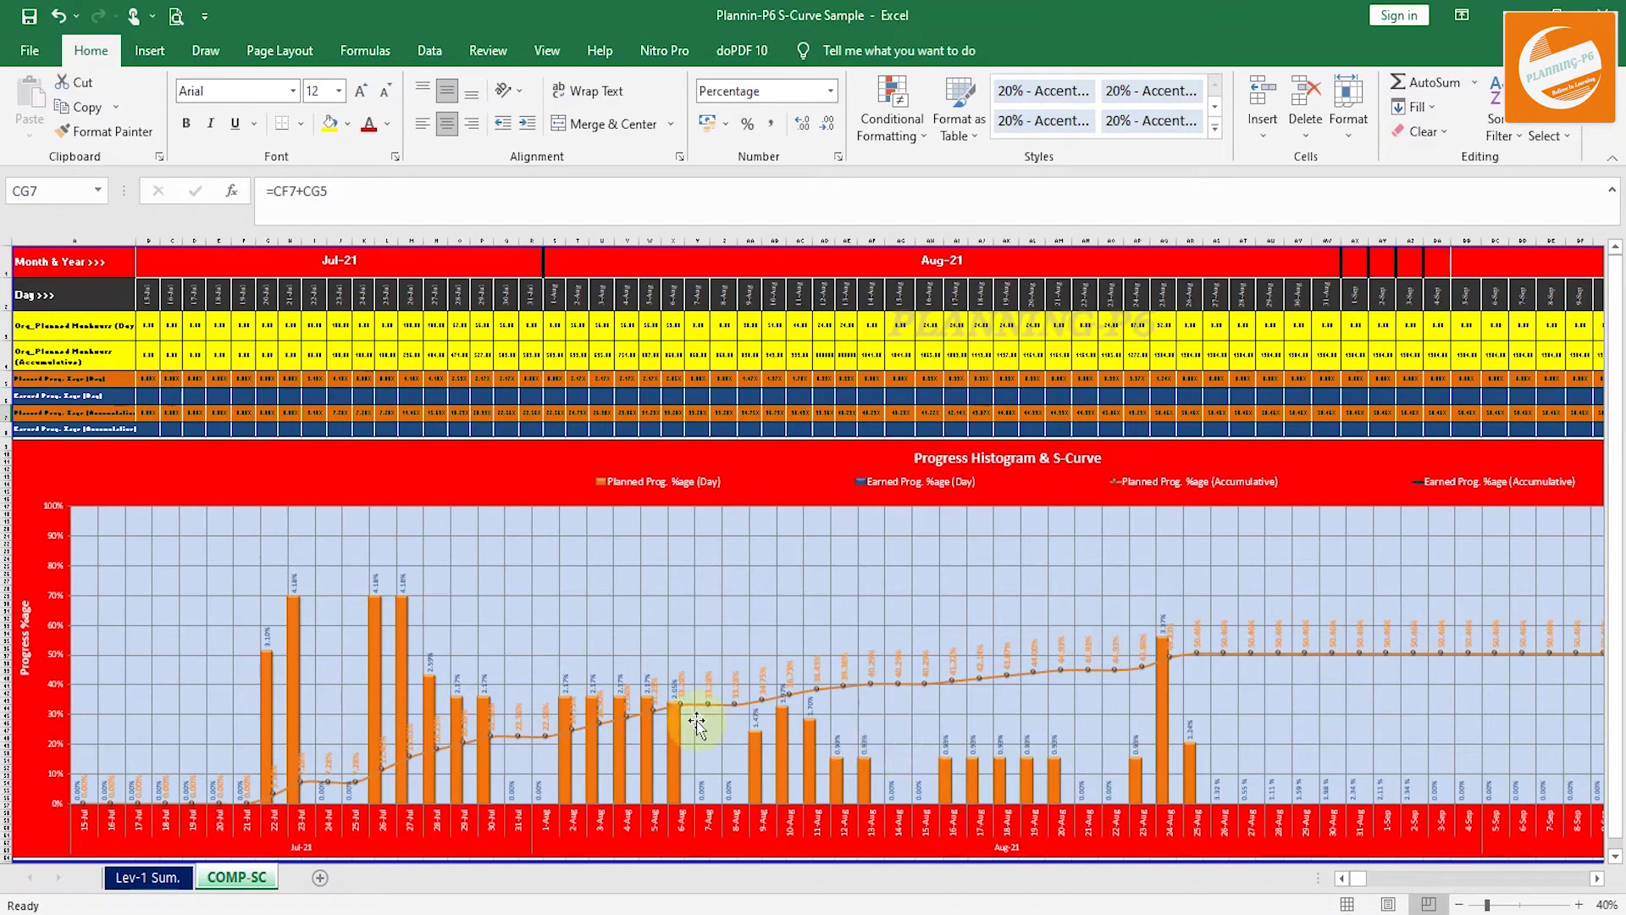
mouse_move(669, 708)
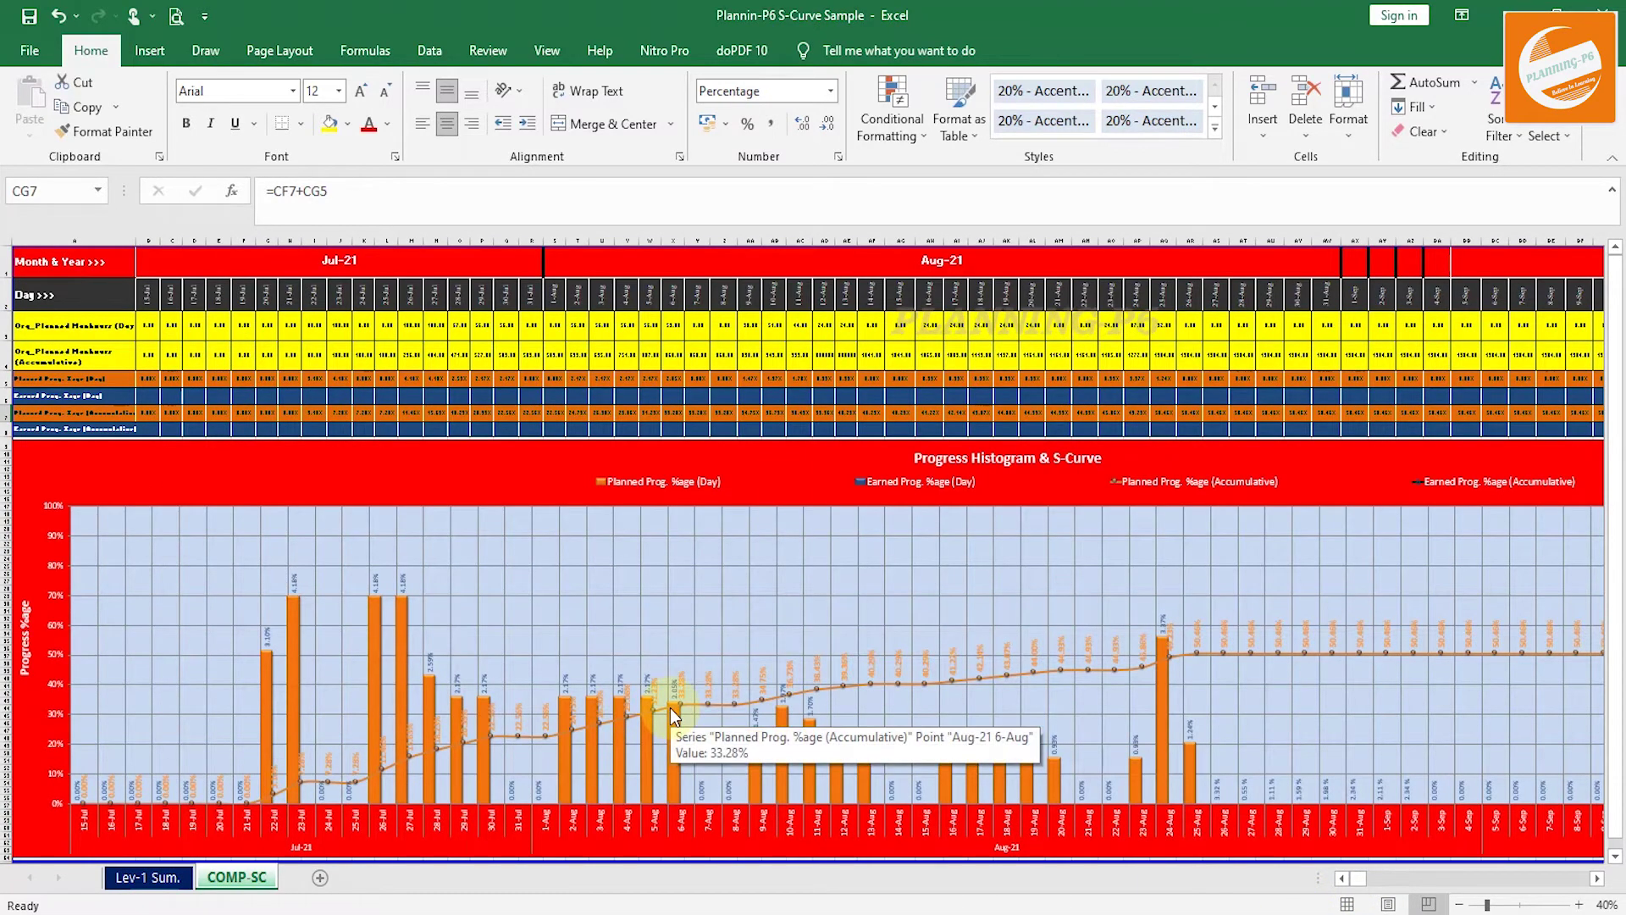
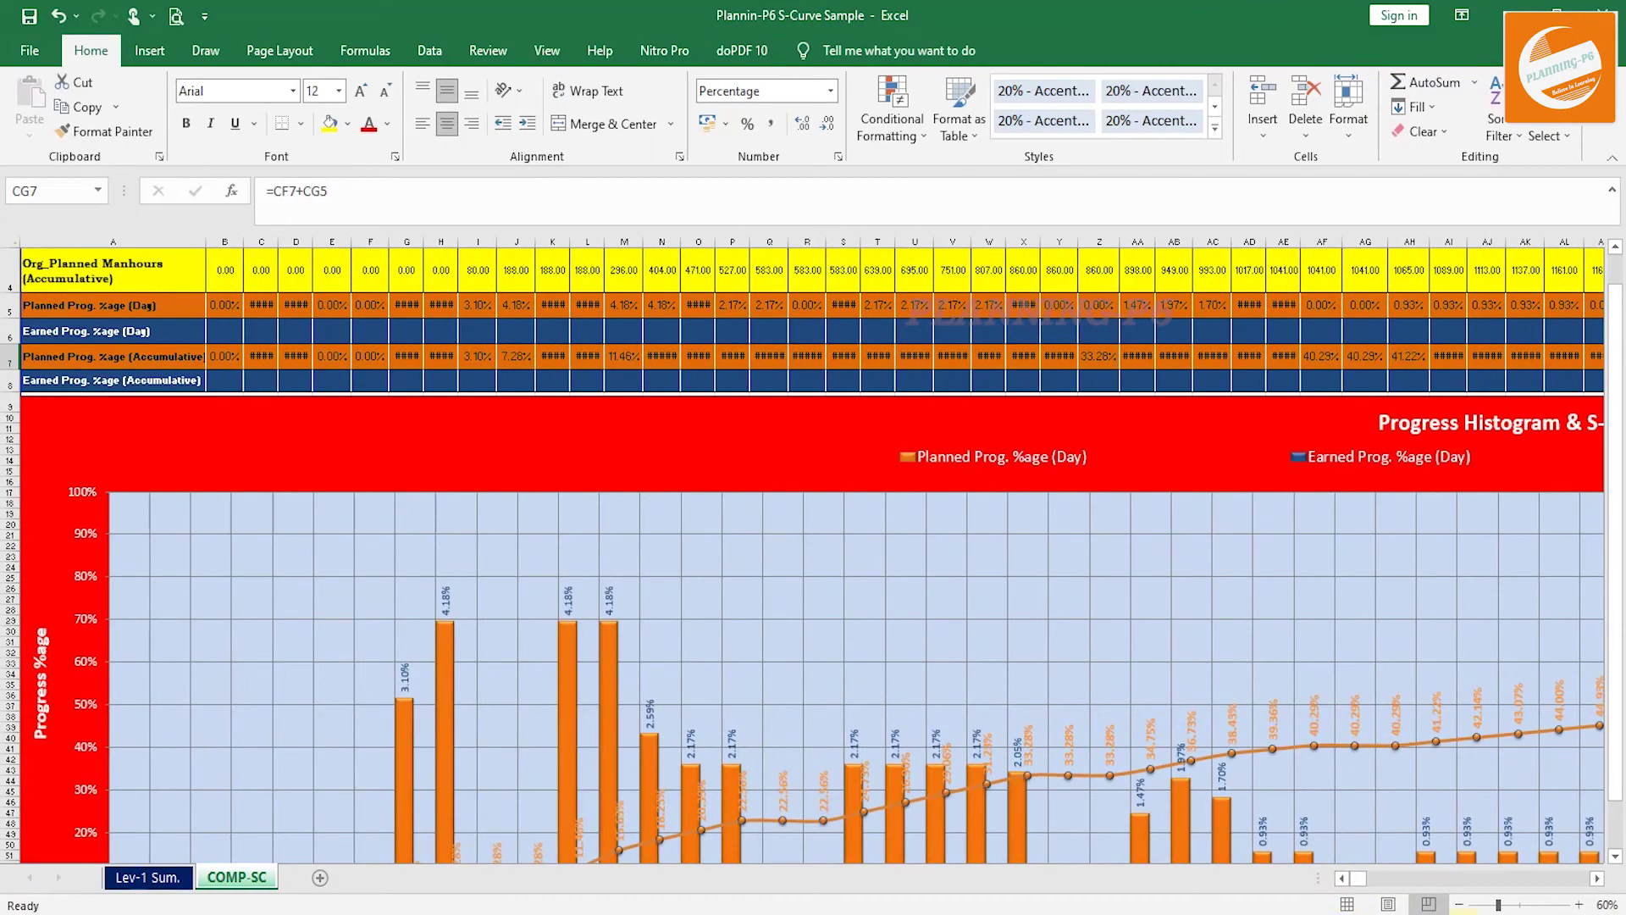
left_click(1578, 904)
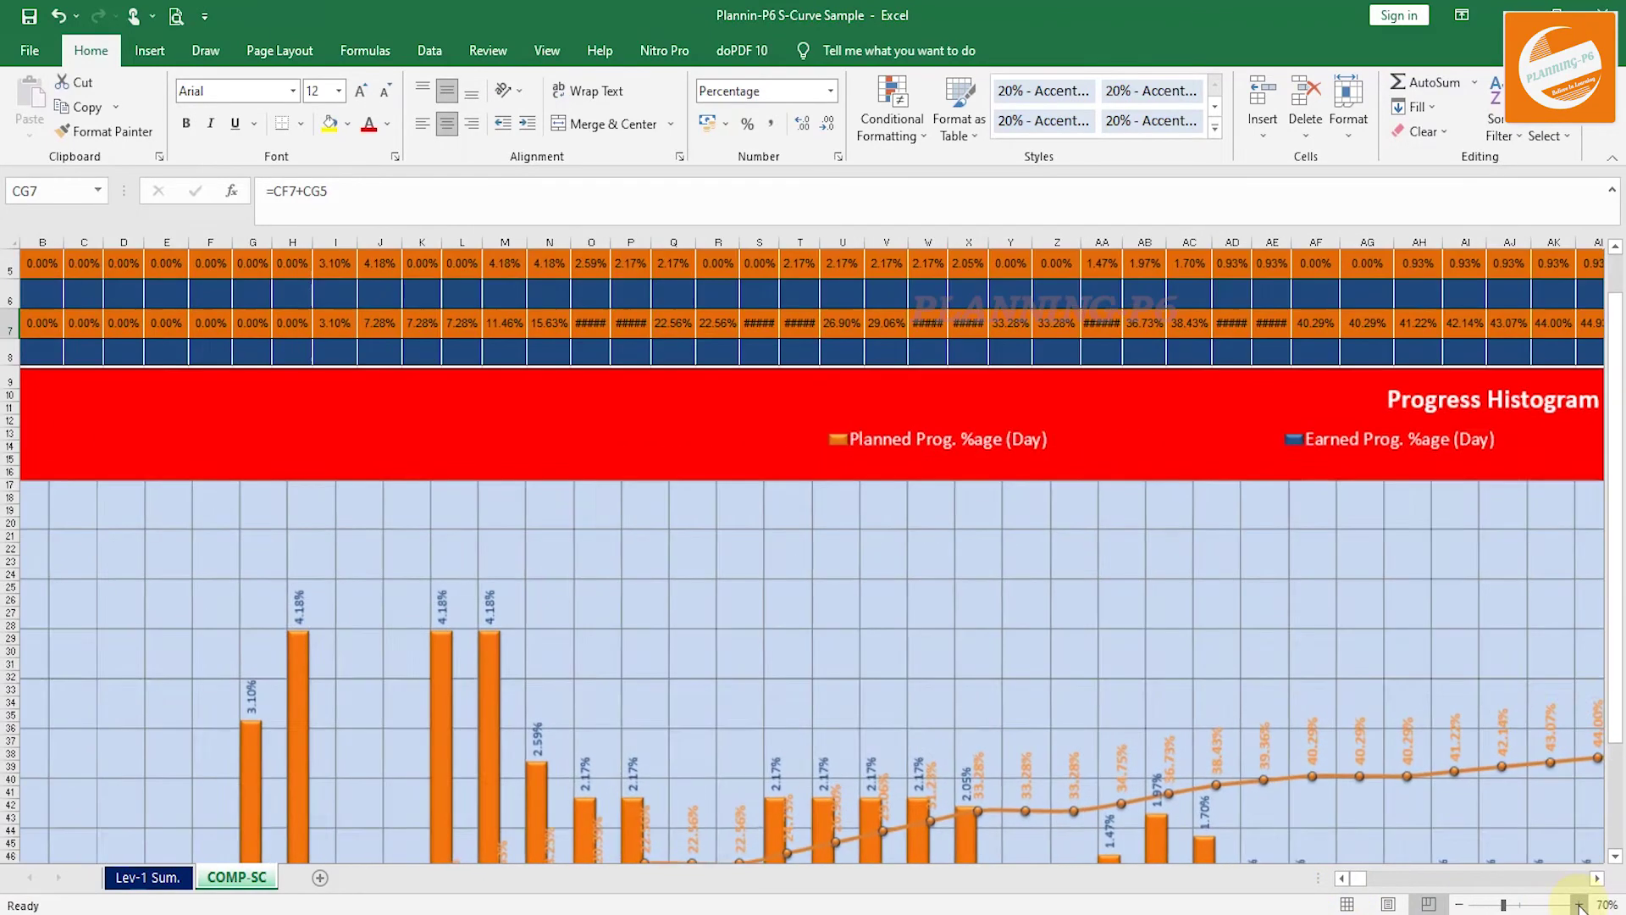
left_click(1578, 904)
left_click(1579, 904)
Enter 0.01% as the 15-Jul Earned Prog. %age (Day) in B6.
left_click_drag(1359, 881, 1286, 880)
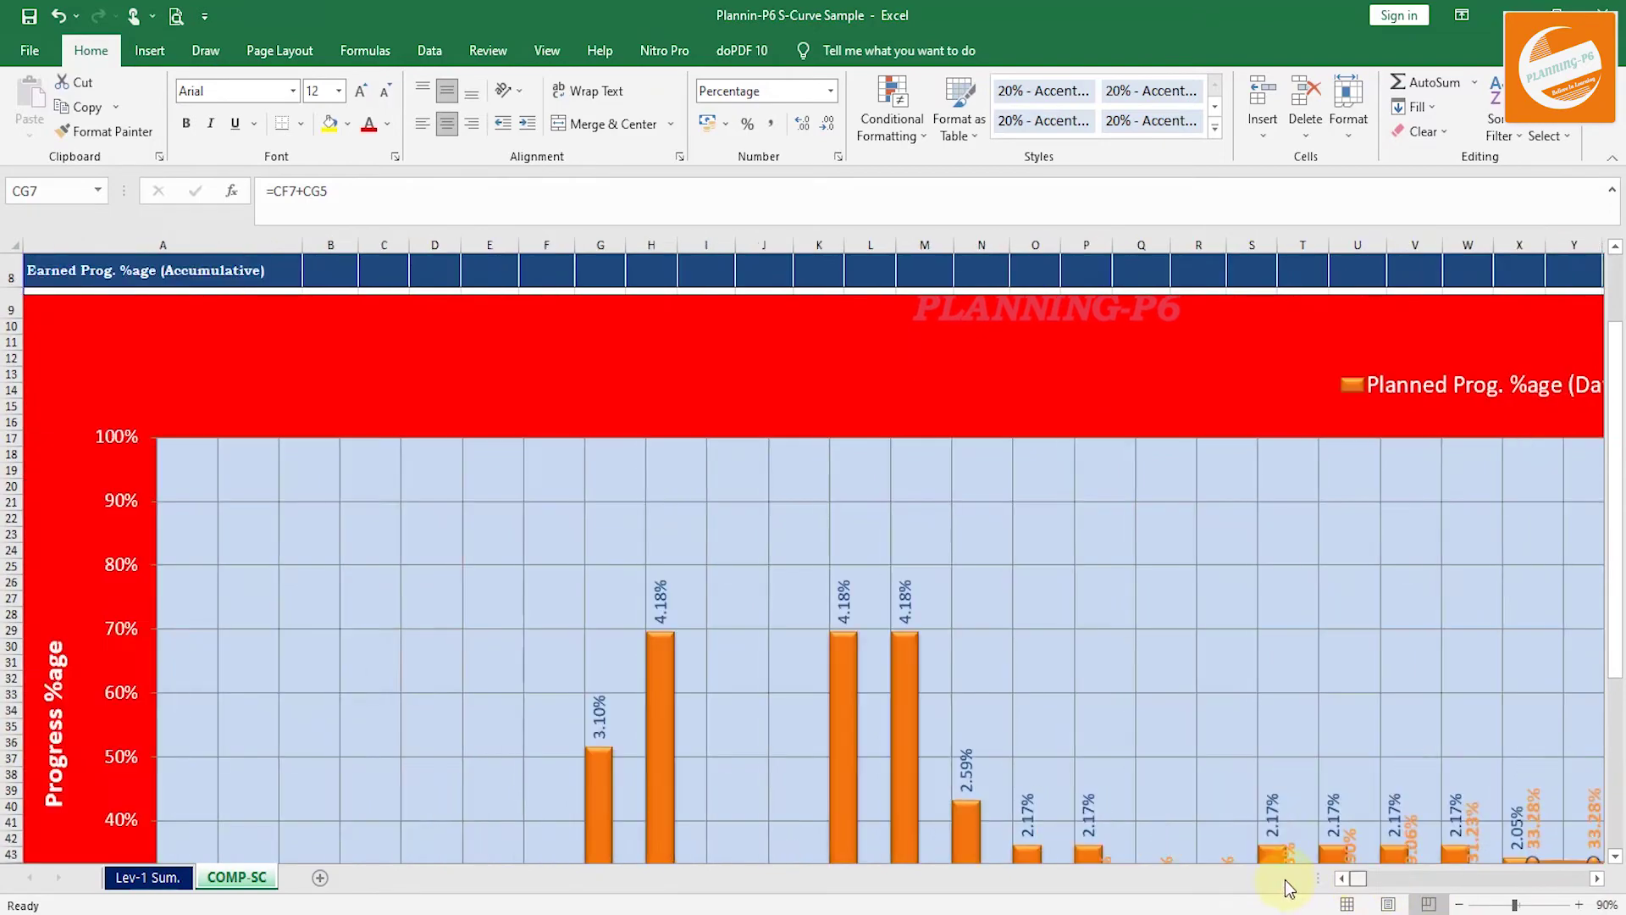
scroll(597, 639, "up", 2)
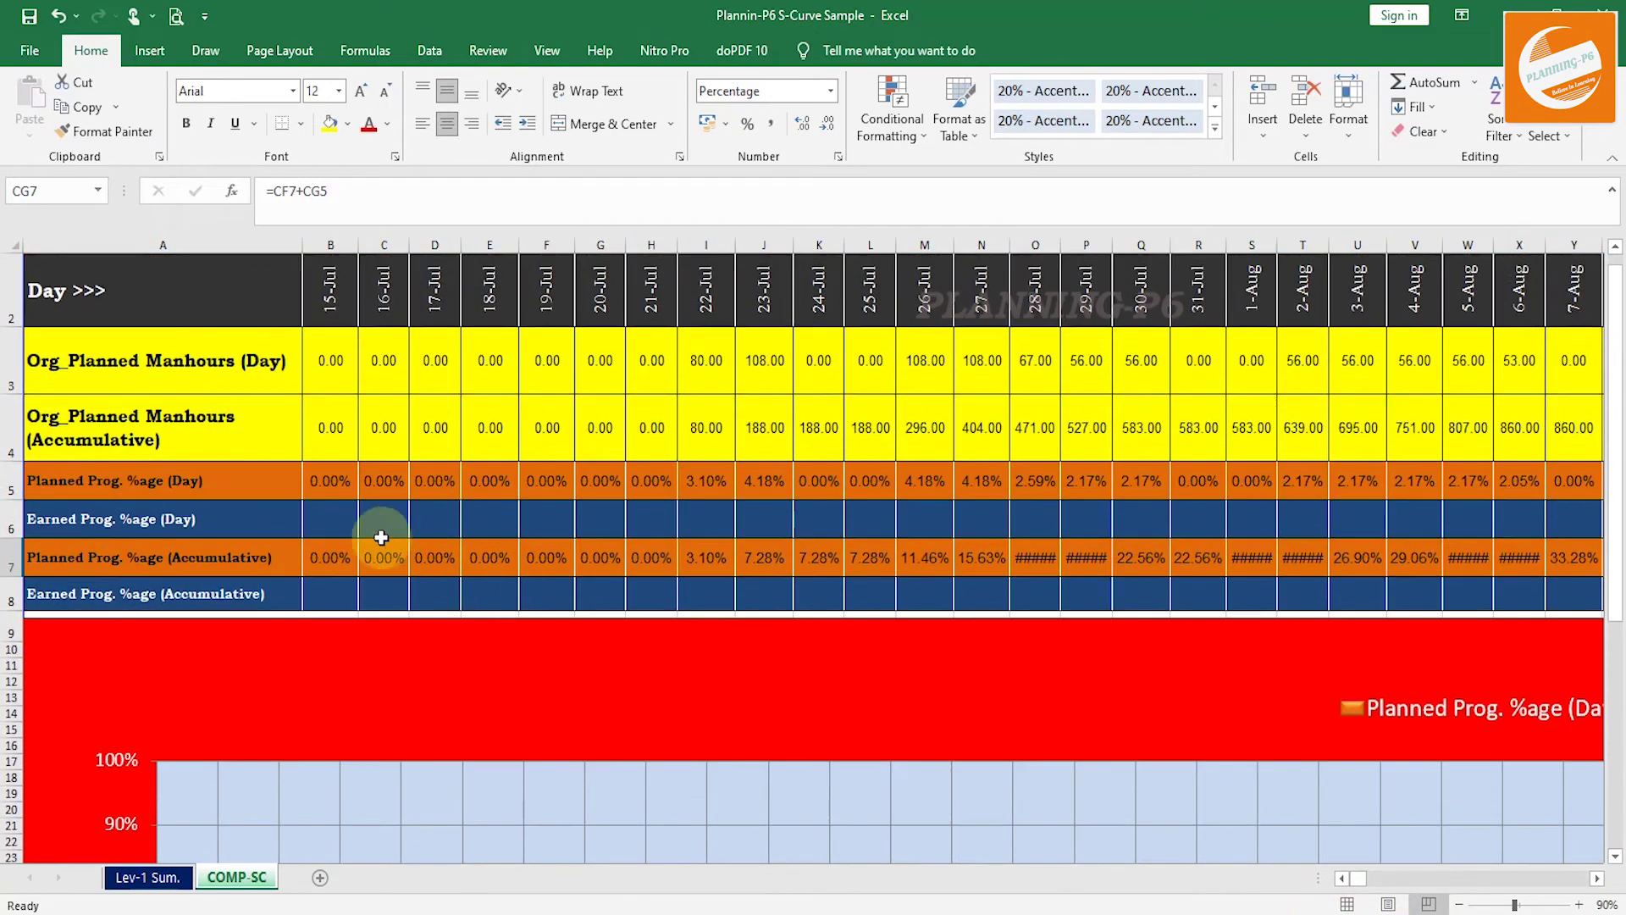
left_click(339, 527)
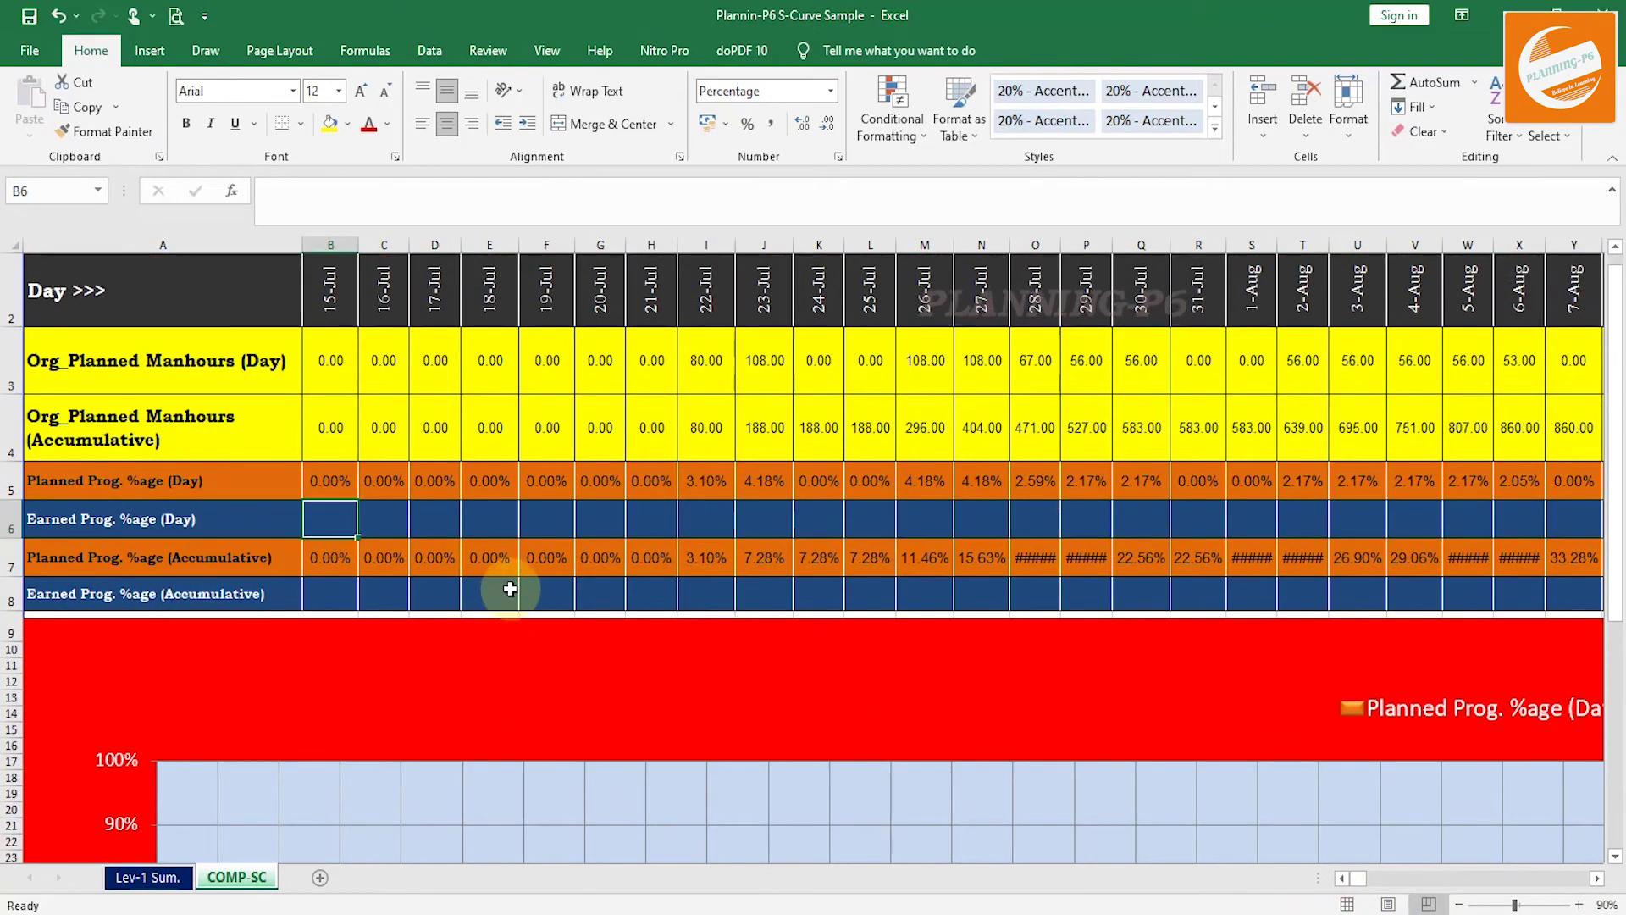
key("Down")
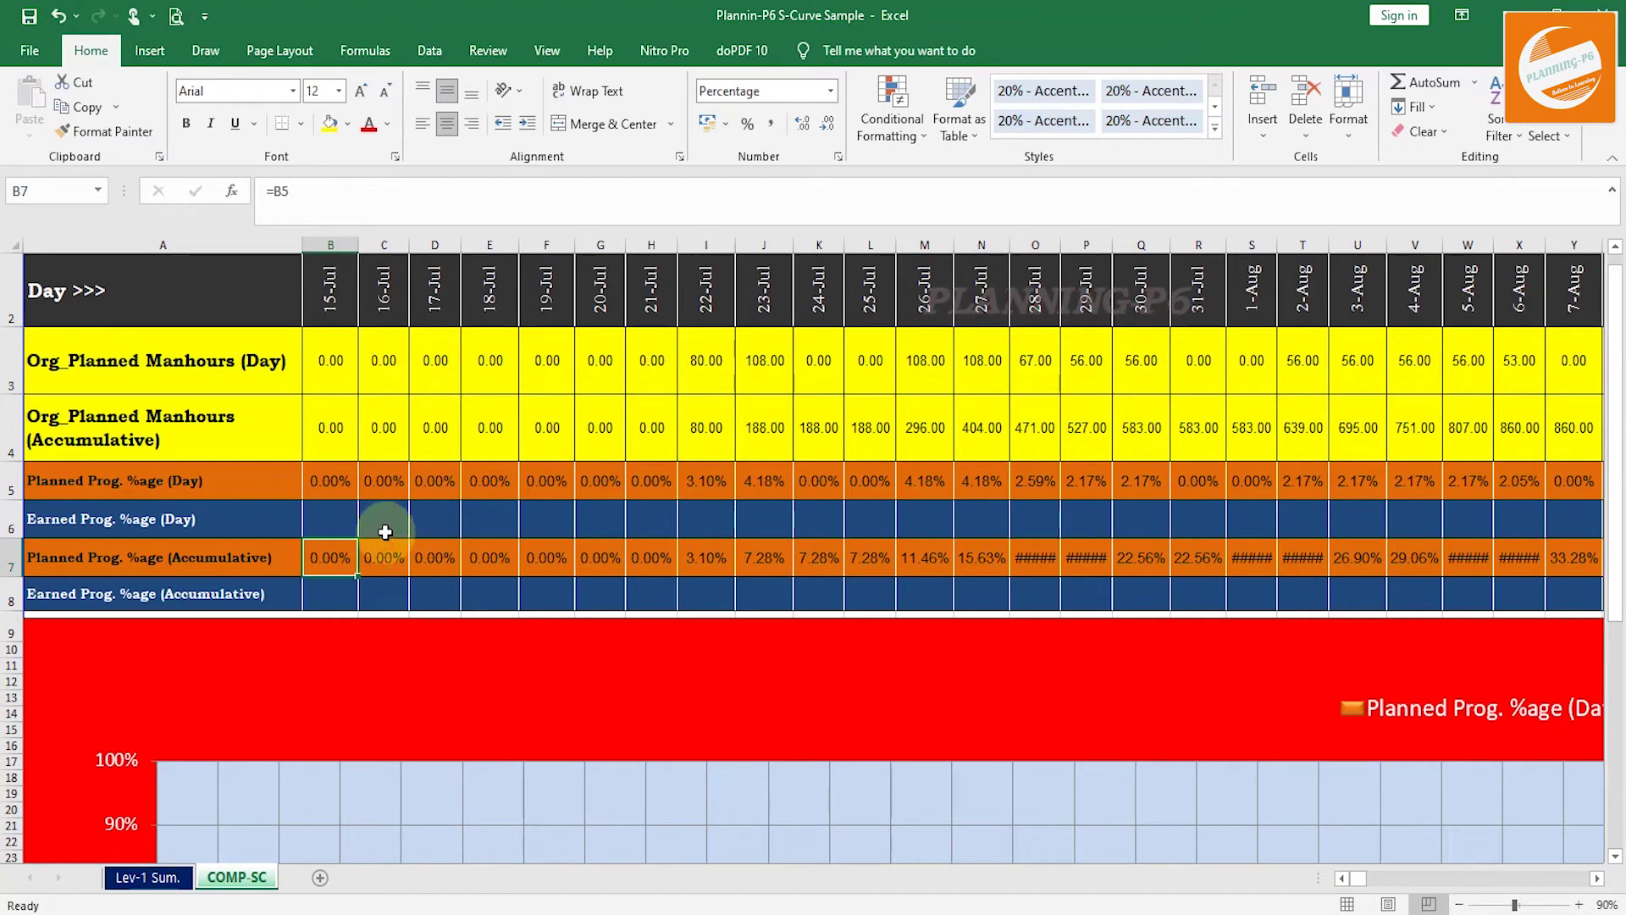
left_click(322, 519)
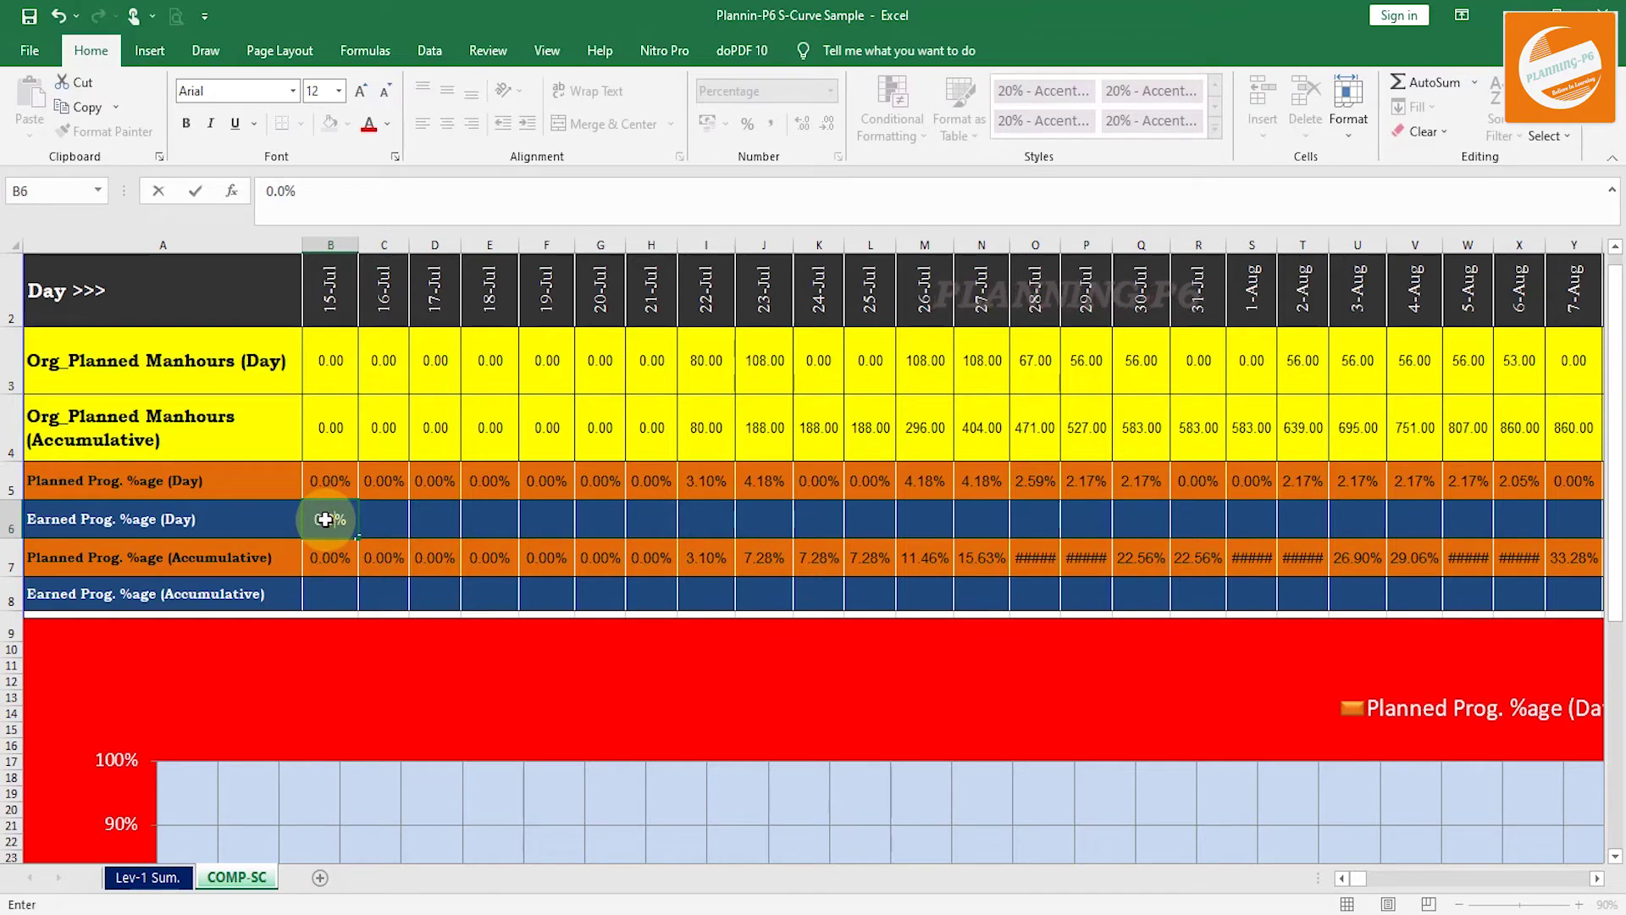
key("Return")
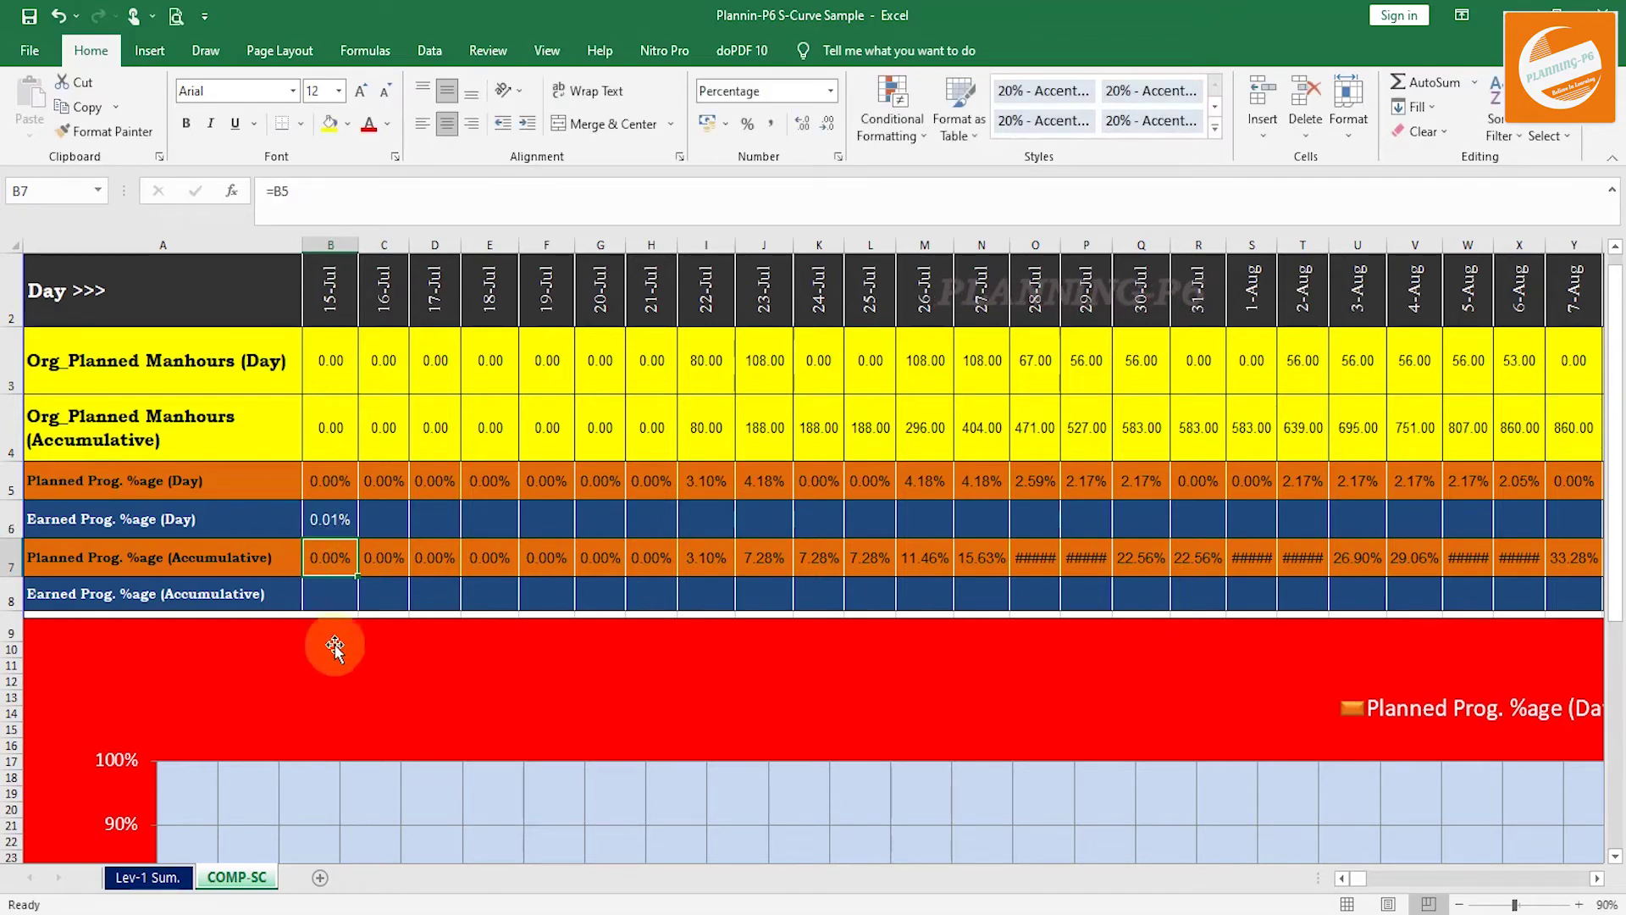
Enter =B6 in B8 as the 15-Jul Earned Prog. %age (Accumulative) value.
left_click(333, 593)
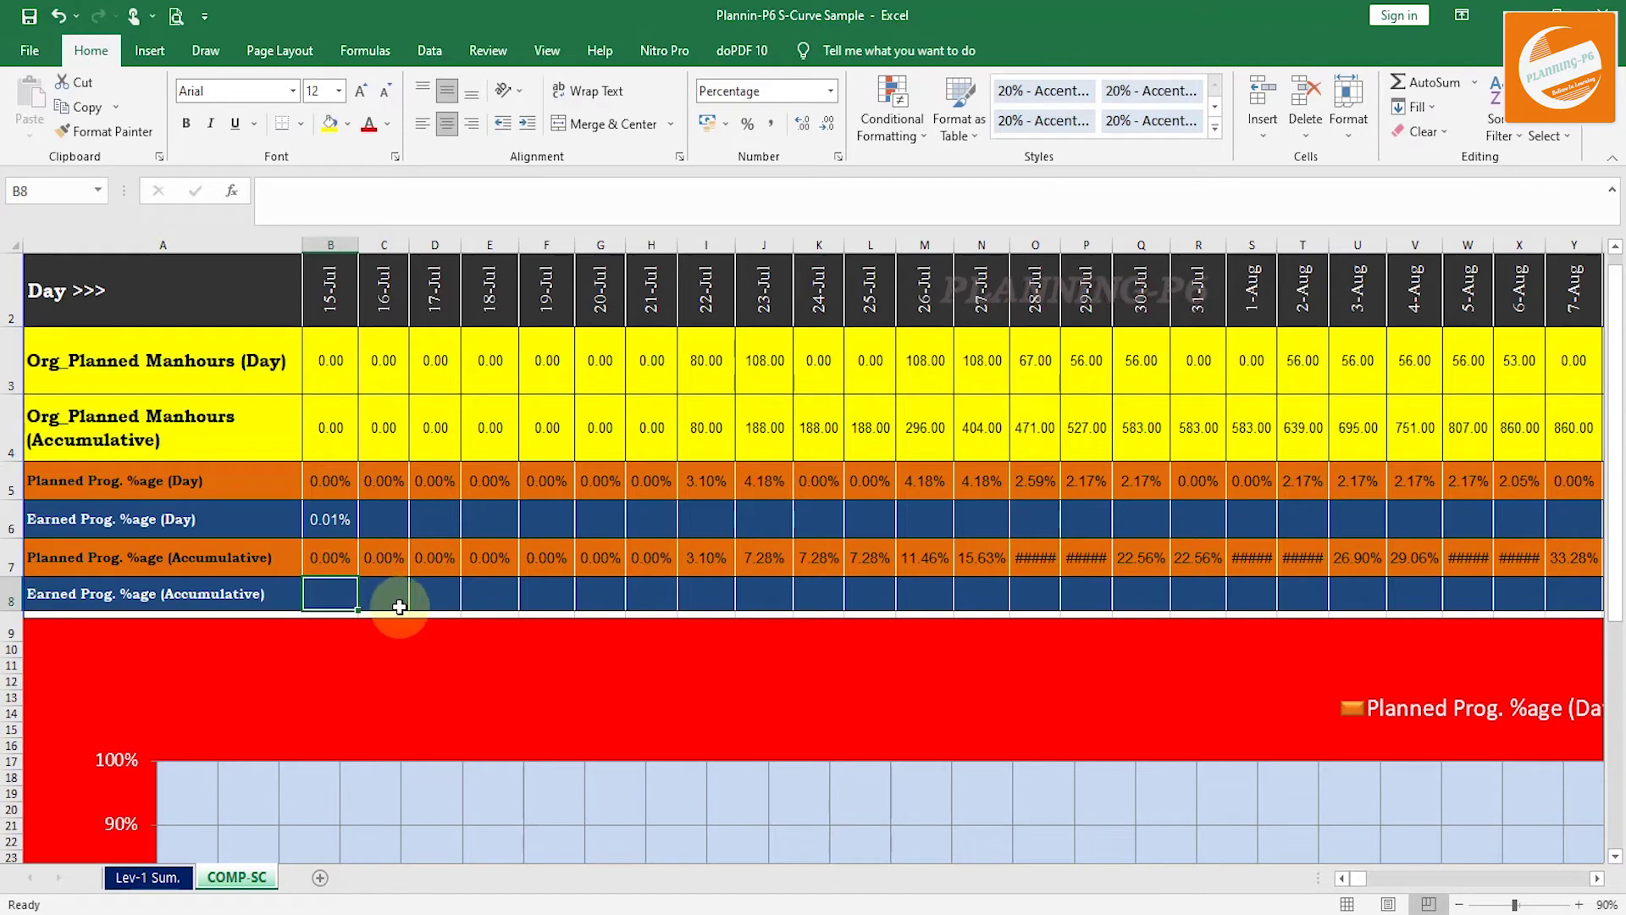
type("=")
left_click(330, 519)
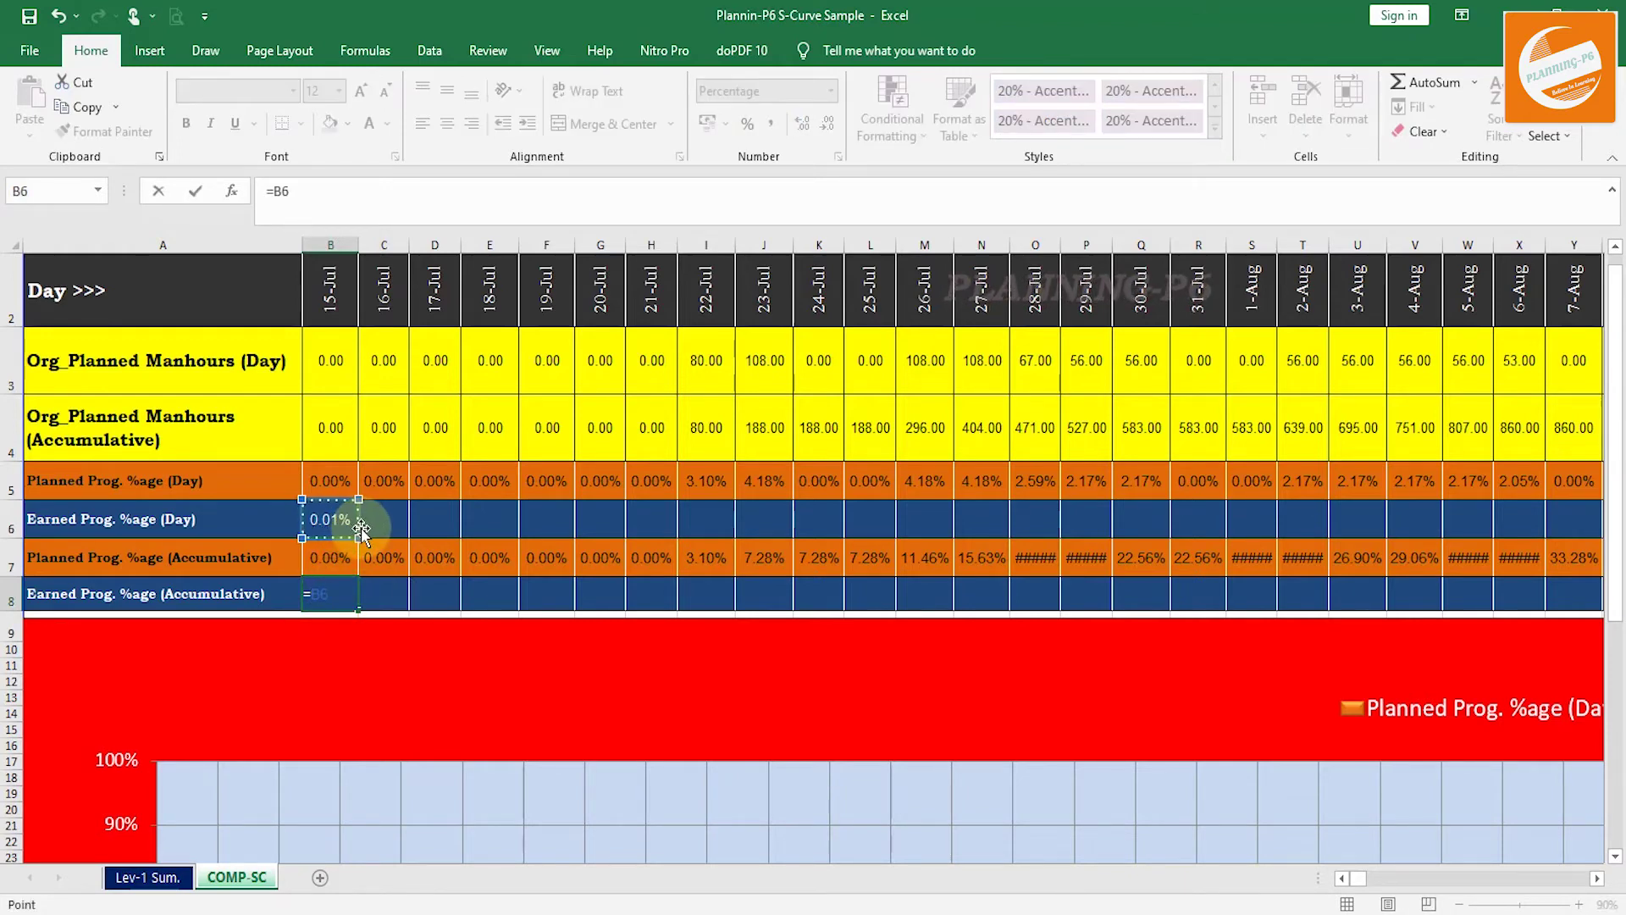
key("Return")
Fill the Earned Prog. %age (Day) value from B6 across the row up to 1-Aug in S6.
left_click(356, 598)
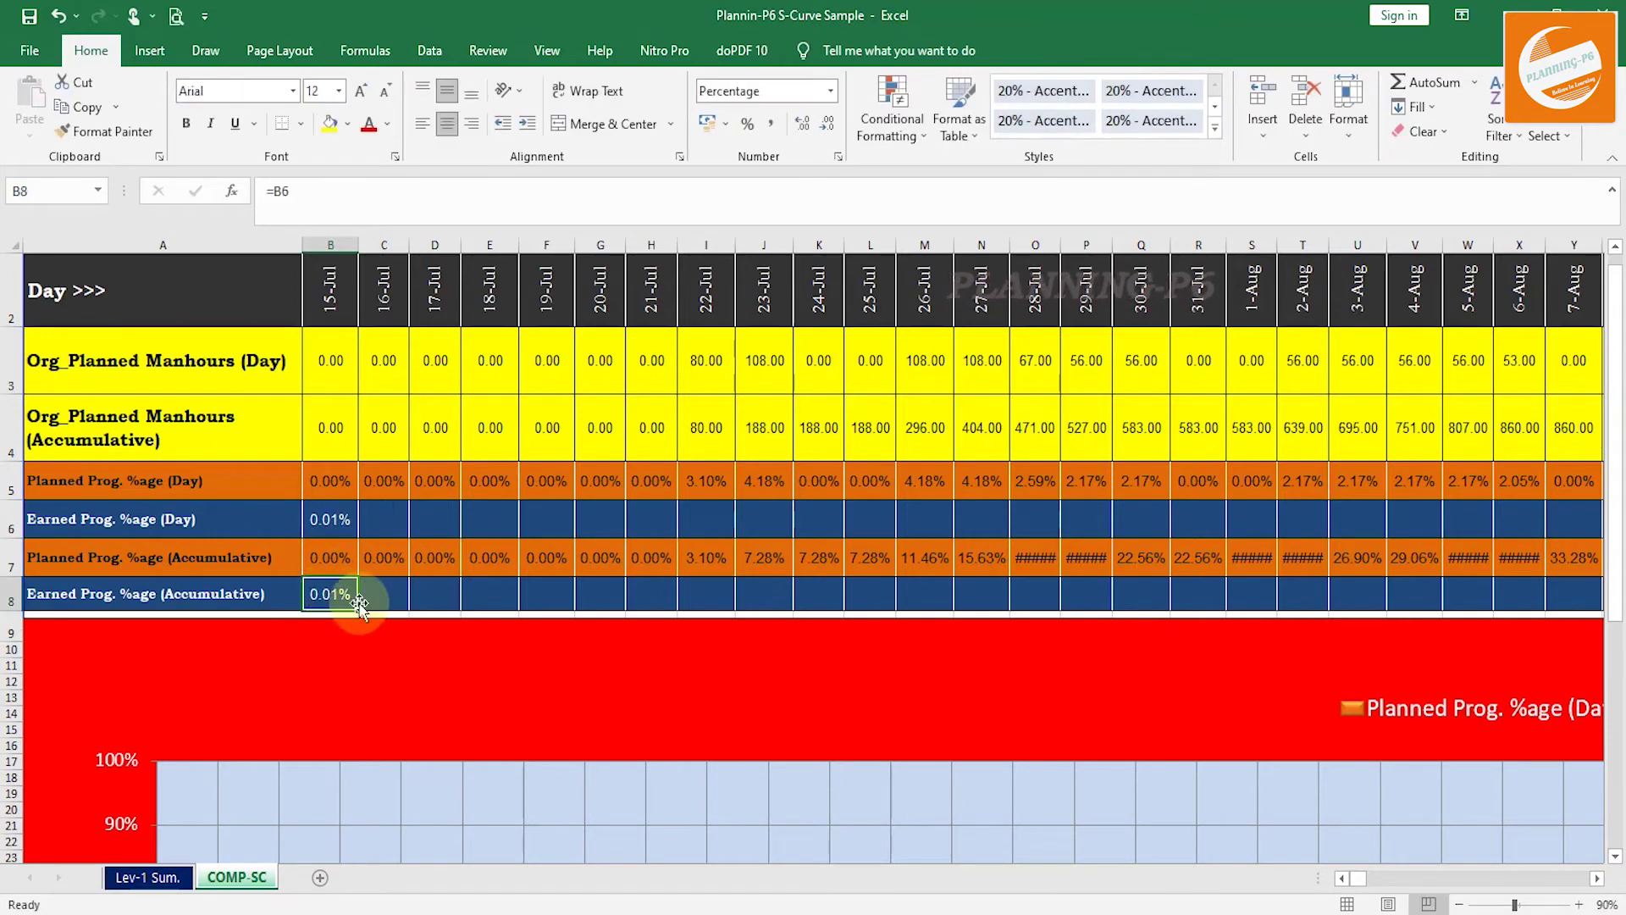
left_click(355, 519)
left_click_drag(363, 538, 1245, 548)
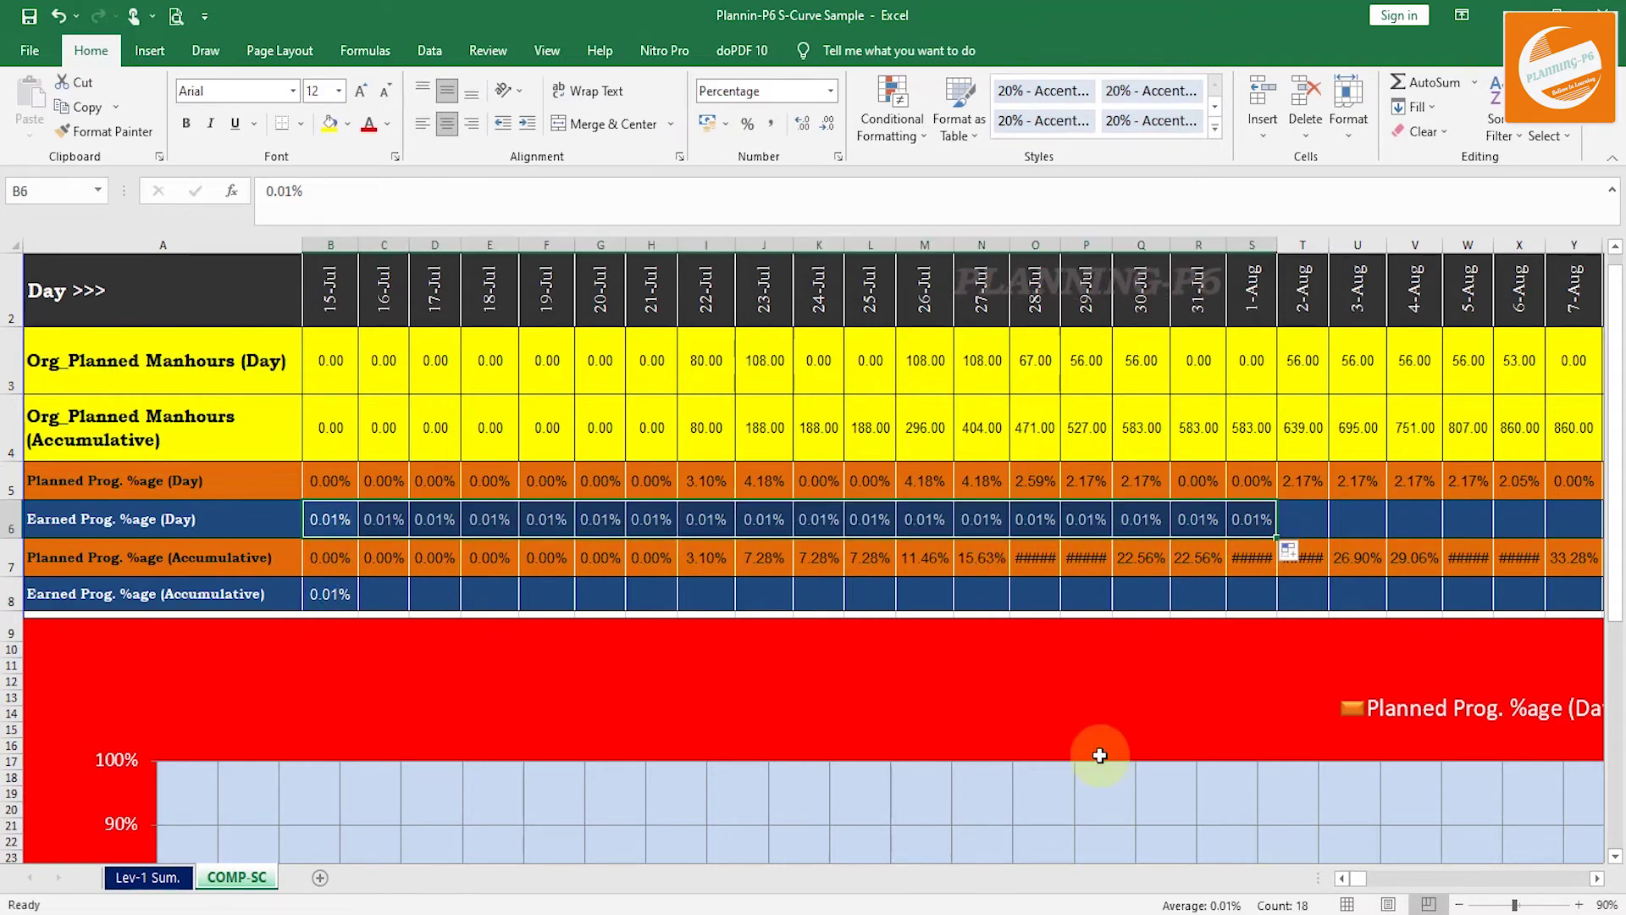
Calculate the 16-Jul Earned Prog. %age (Accumulative) in C8 with the formula =B8+C6.
left_click(397, 599)
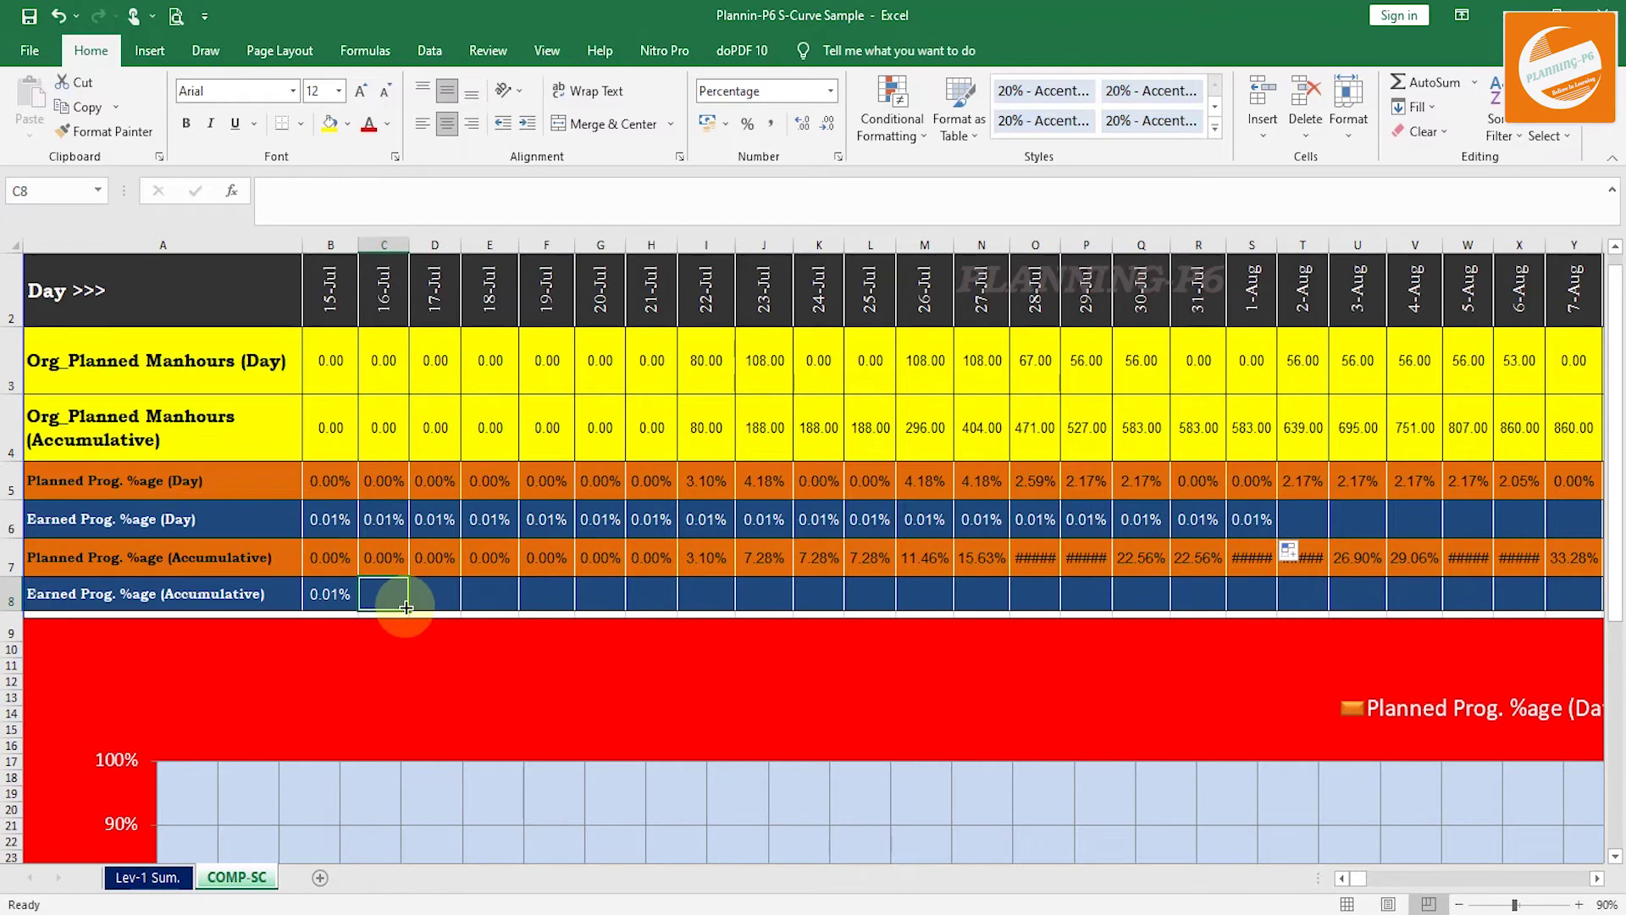
type("=")
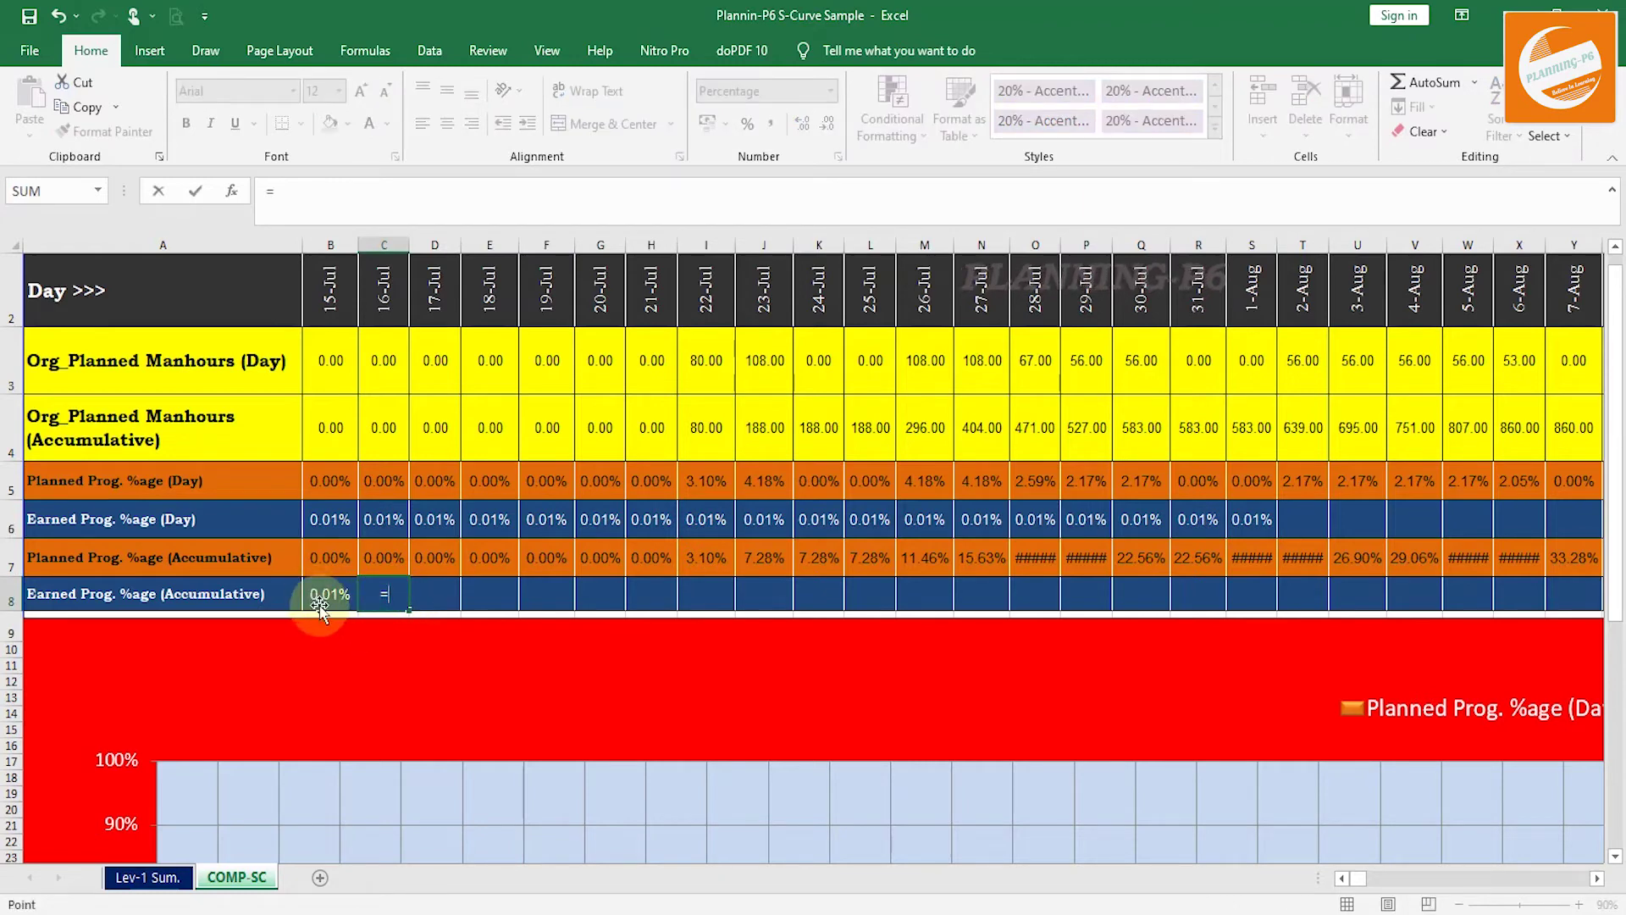
left_click(329, 597)
type("+")
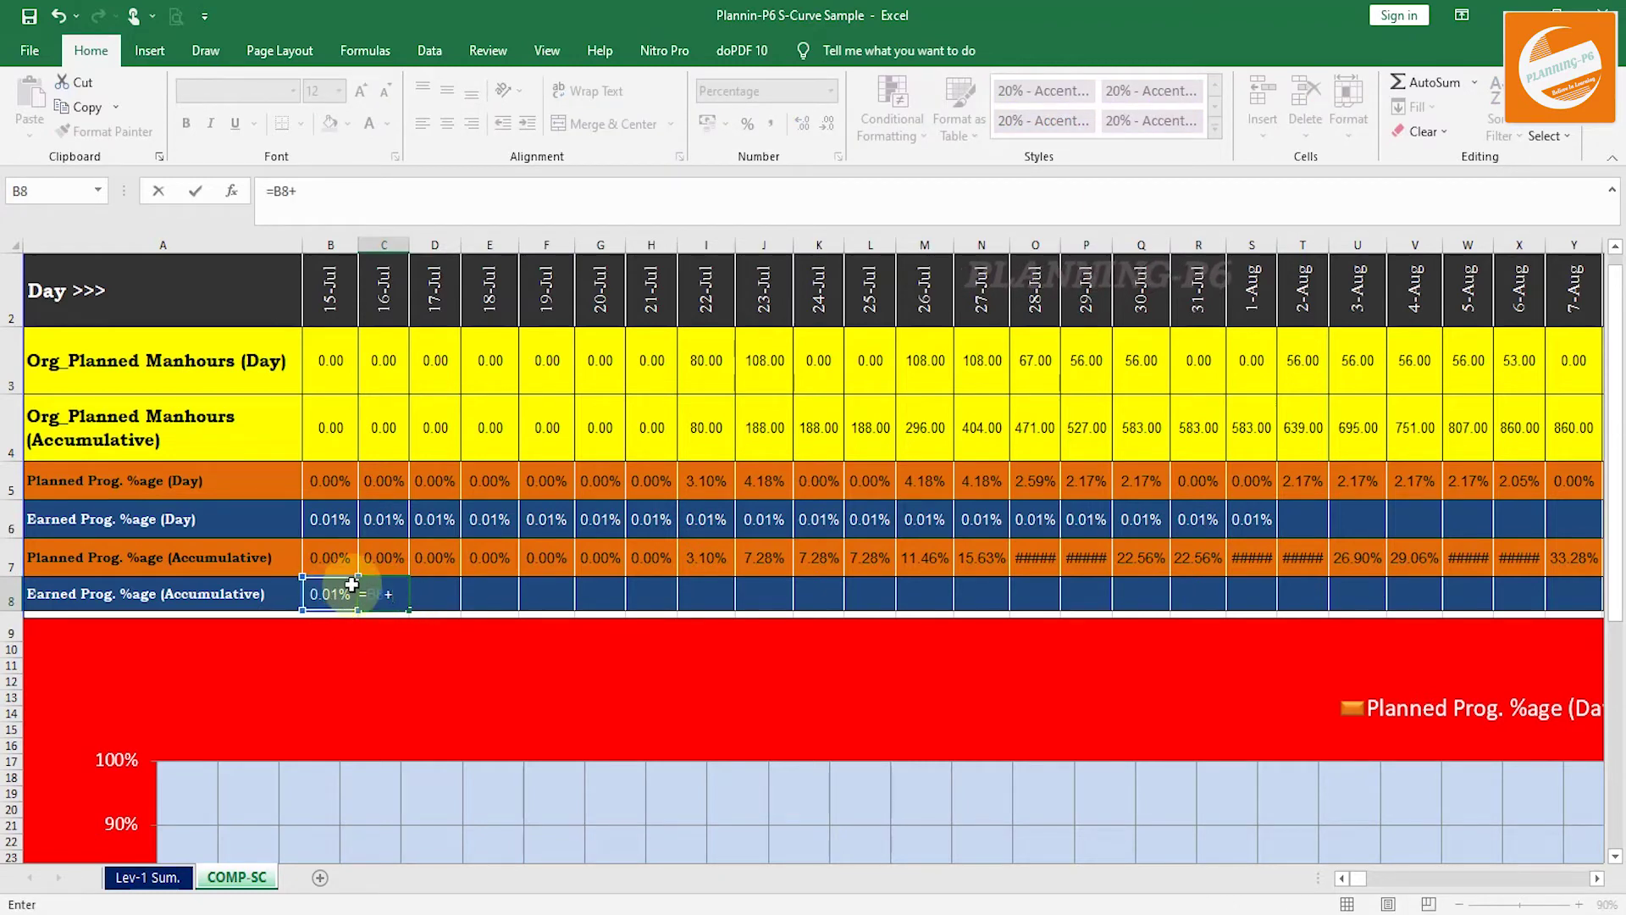
left_click(385, 520)
key("Return")
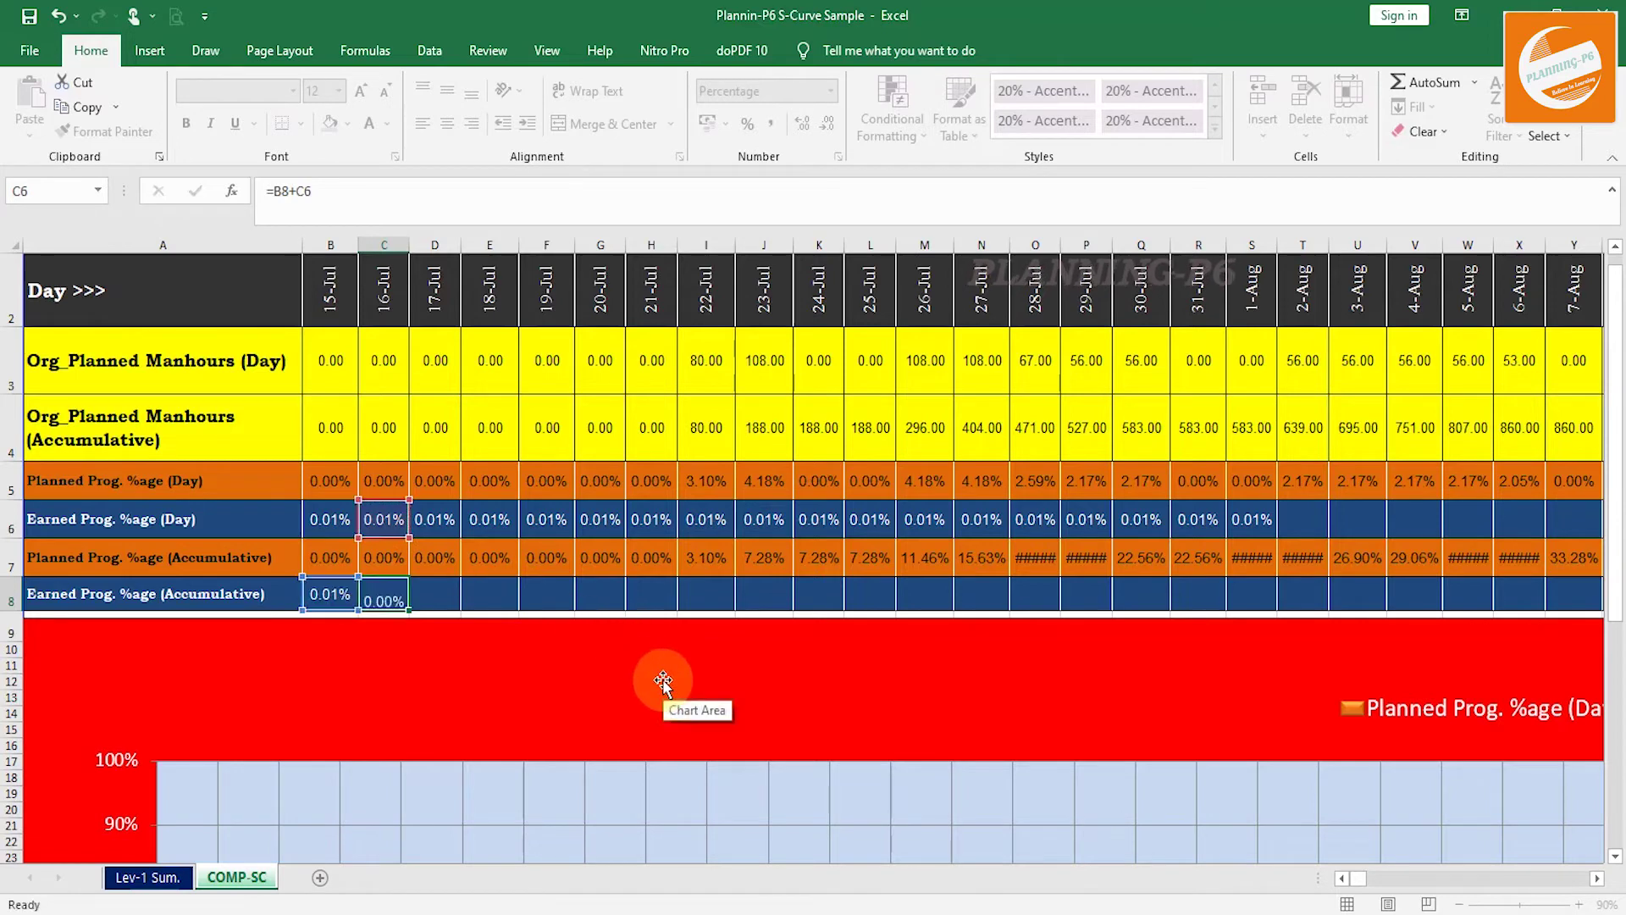
Fill the accumulative earned percentage formula from C8 across to 1-Aug in S8 and check the earned series on the chart.
left_click(393, 594)
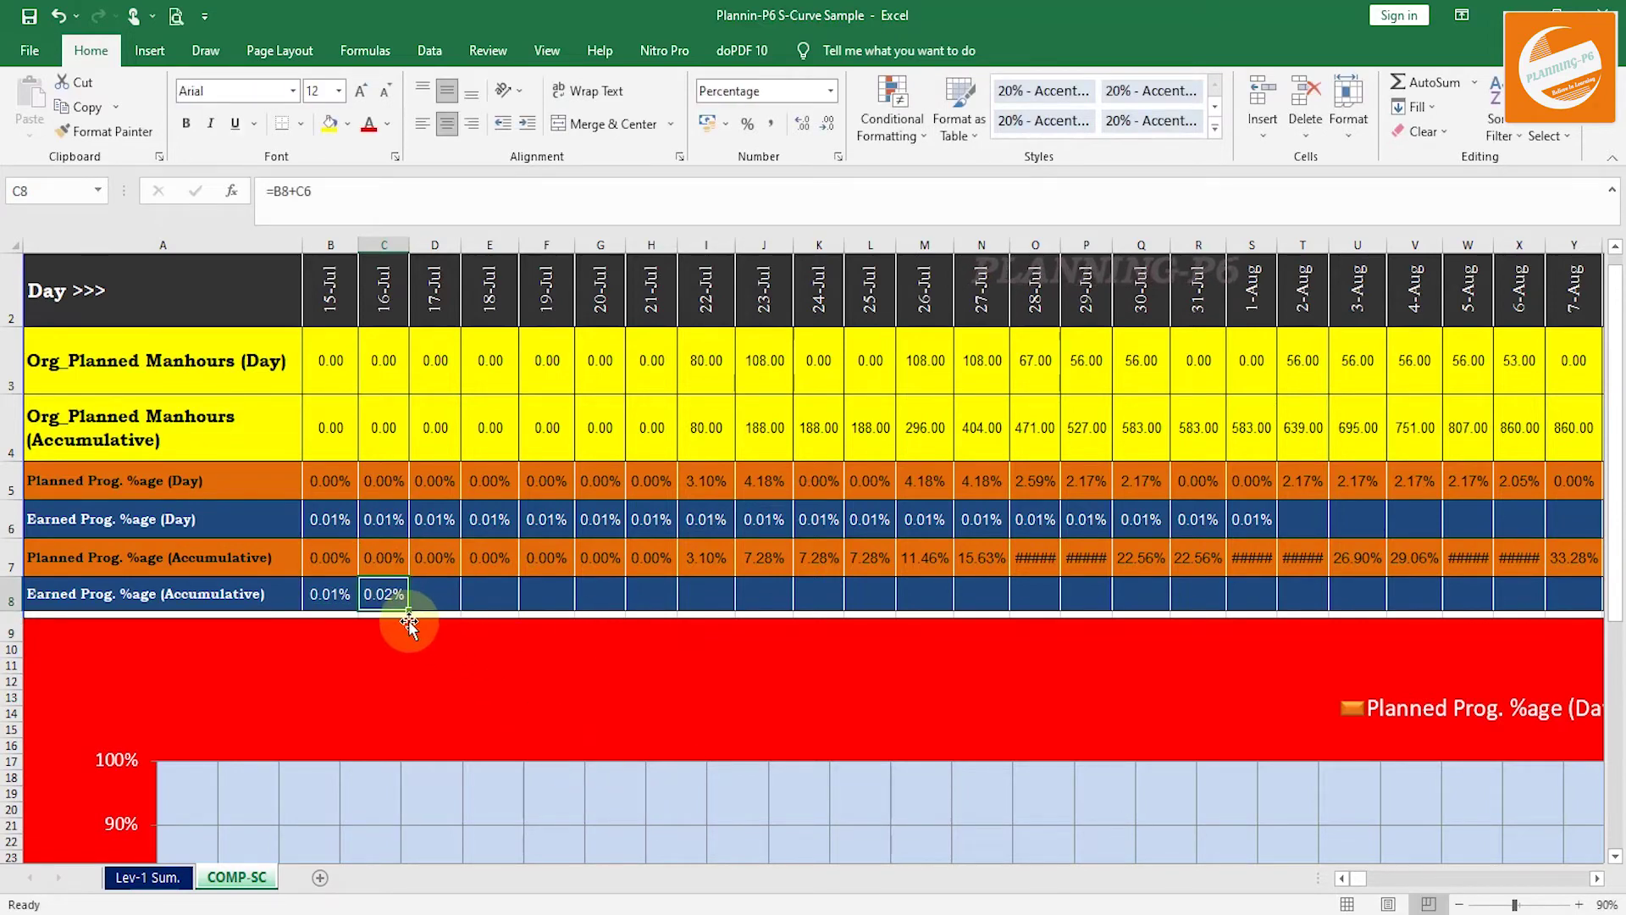
left_click_drag(414, 610, 1257, 603)
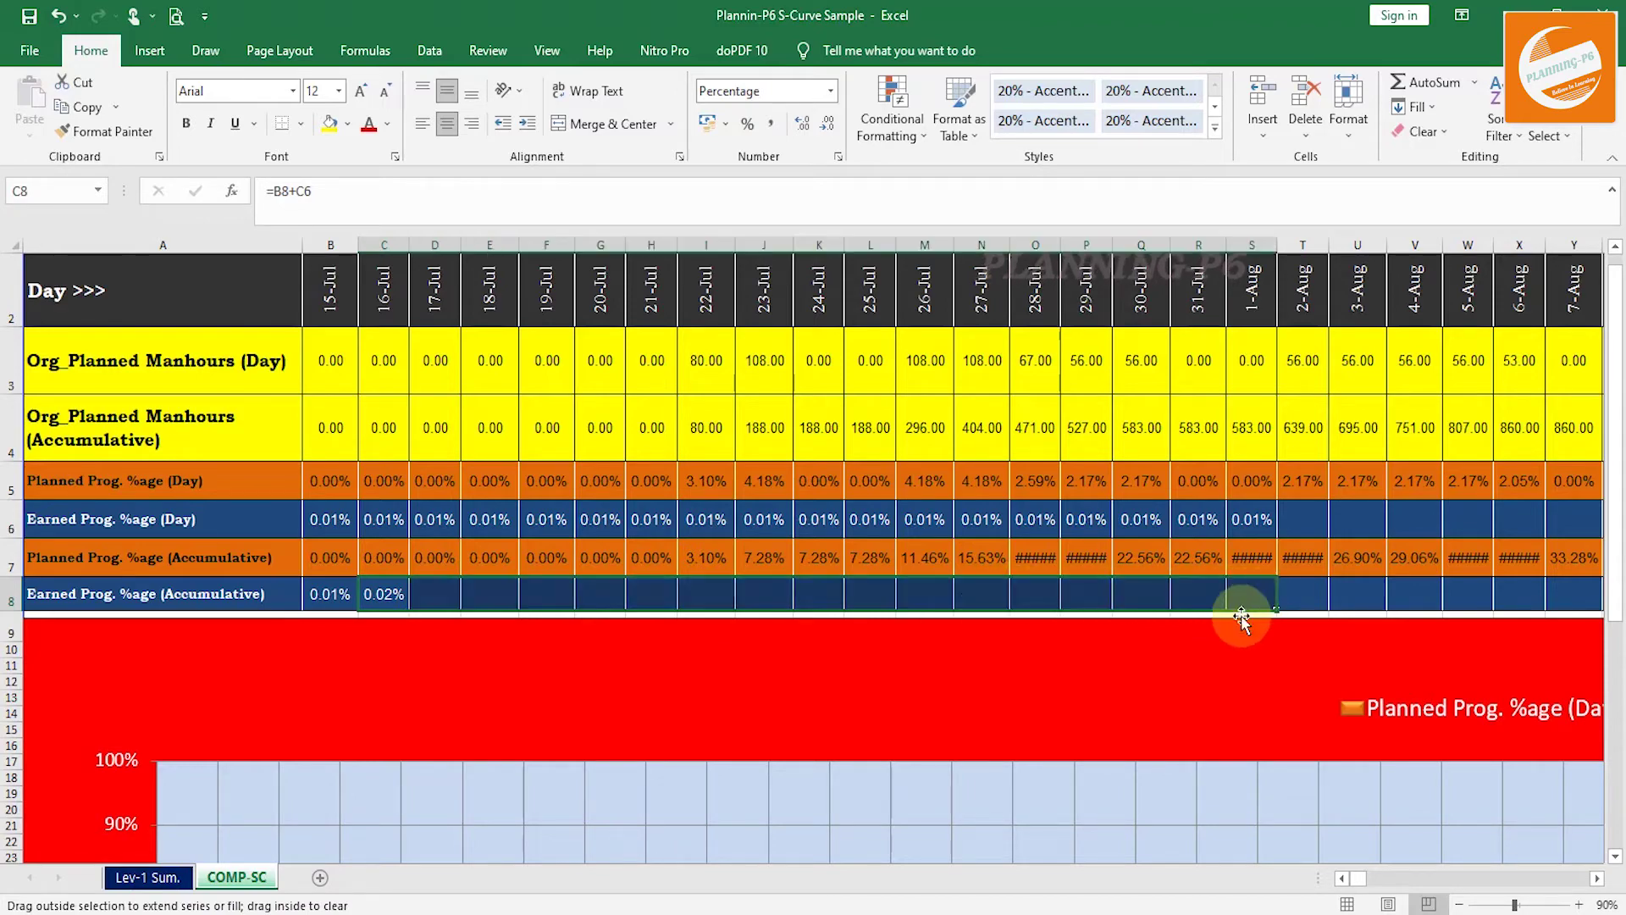
scroll(1159, 678, "down", 7)
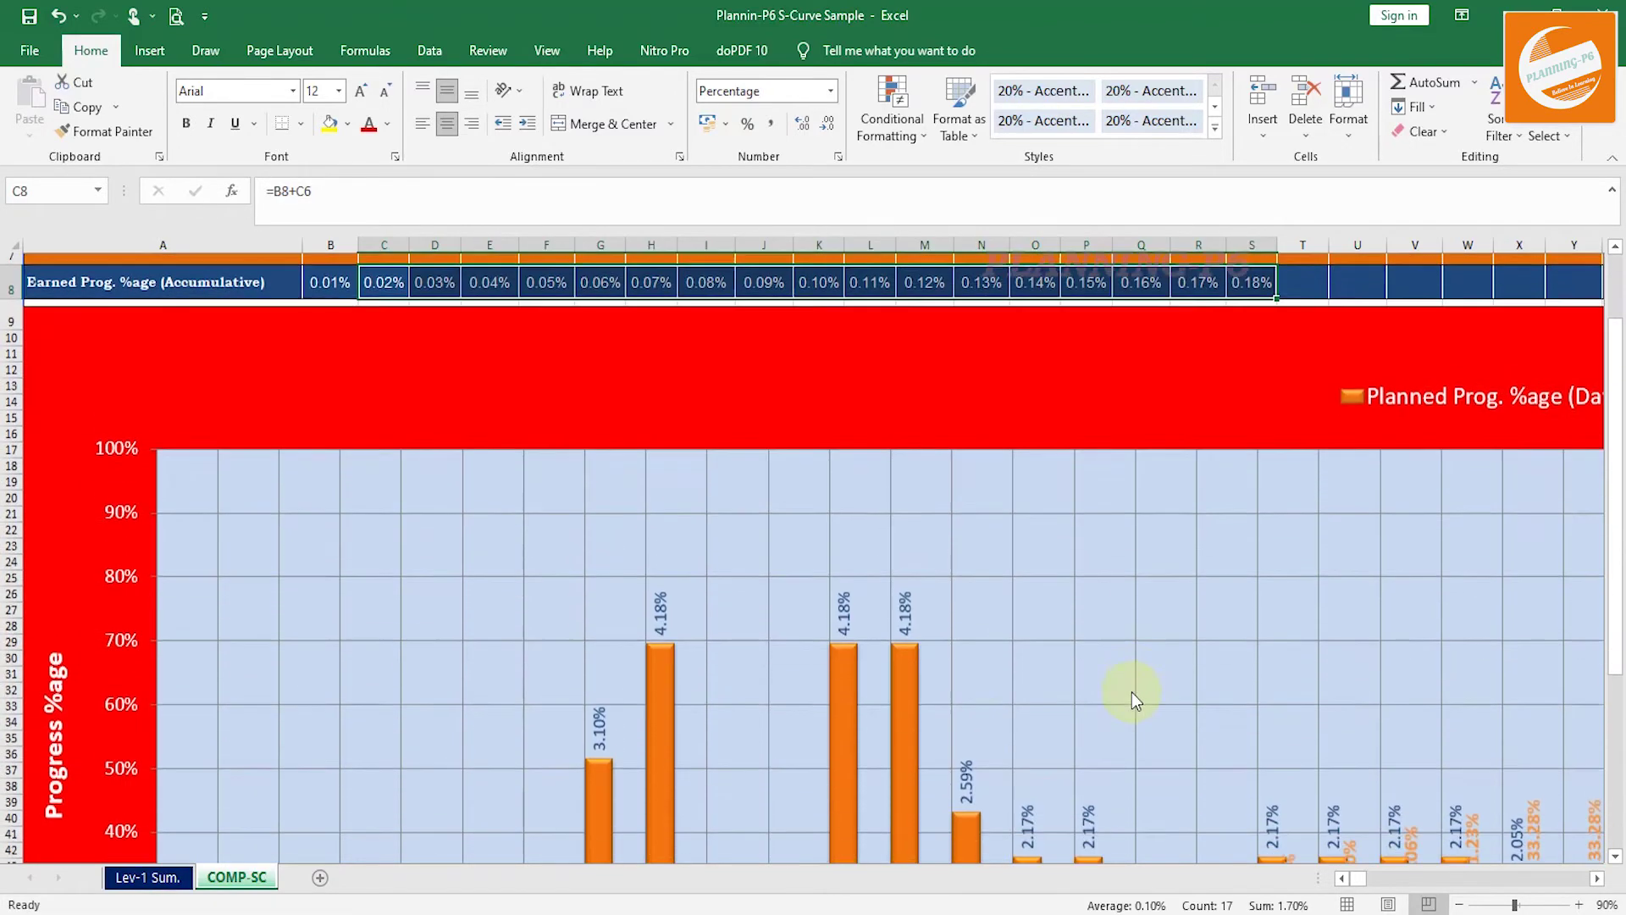
scroll(1040, 663, "down", 2)
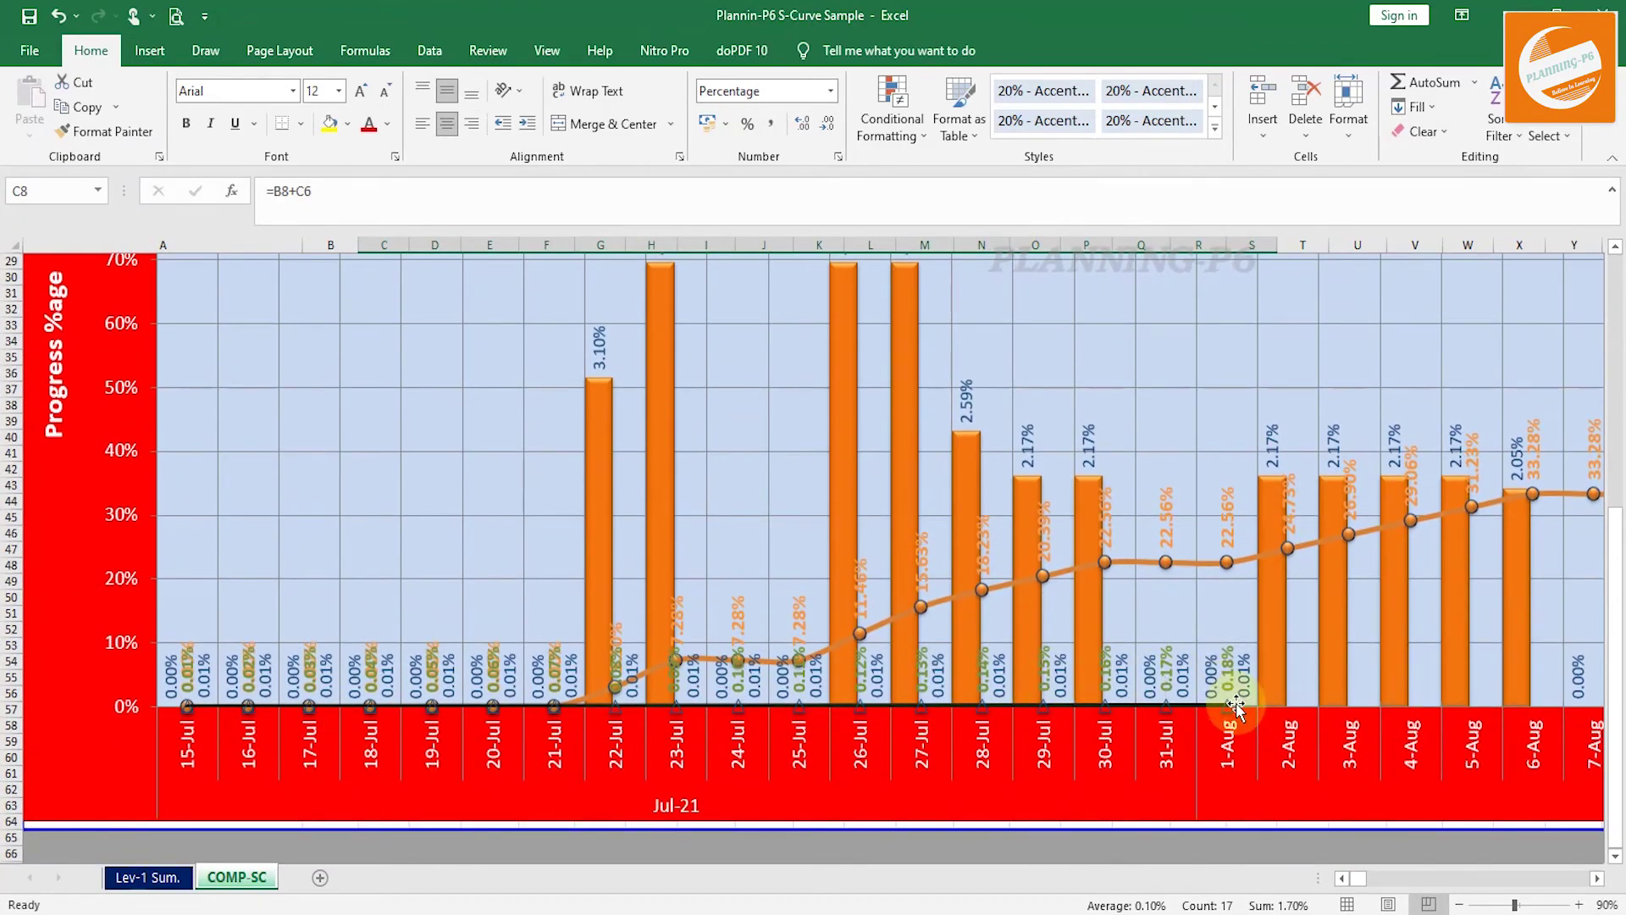
scroll(1150, 694, "up", 9)
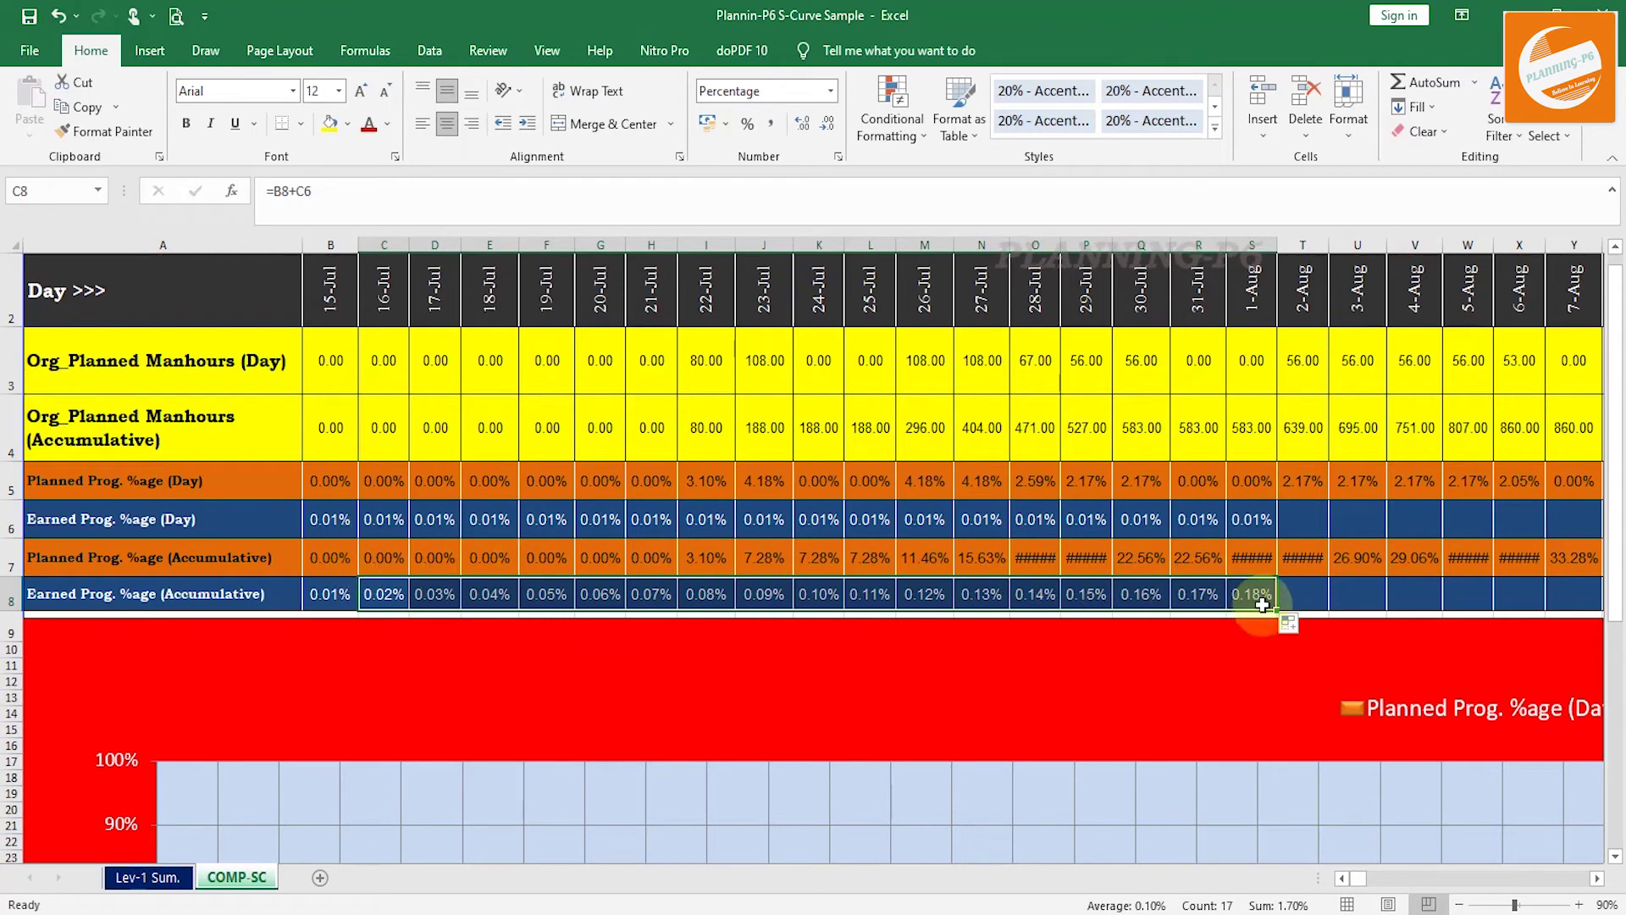
Set the 16-Jul Earned Prog. %age (Day) value in C6 to 0.1%.
left_click(334, 519)
left_click(389, 520)
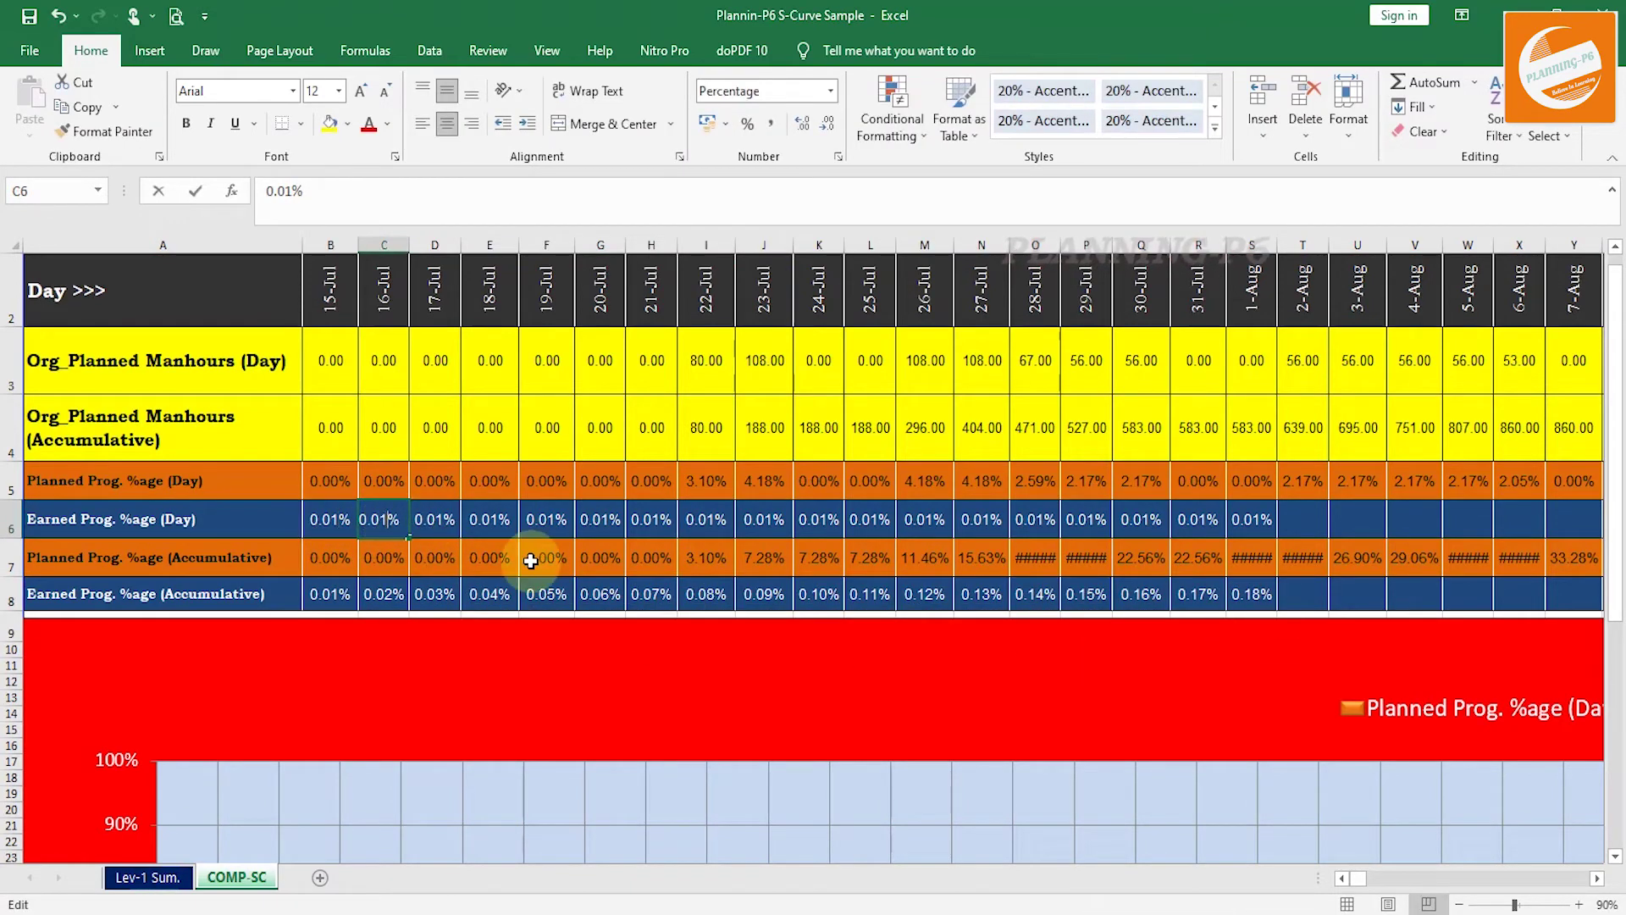
key("F2")
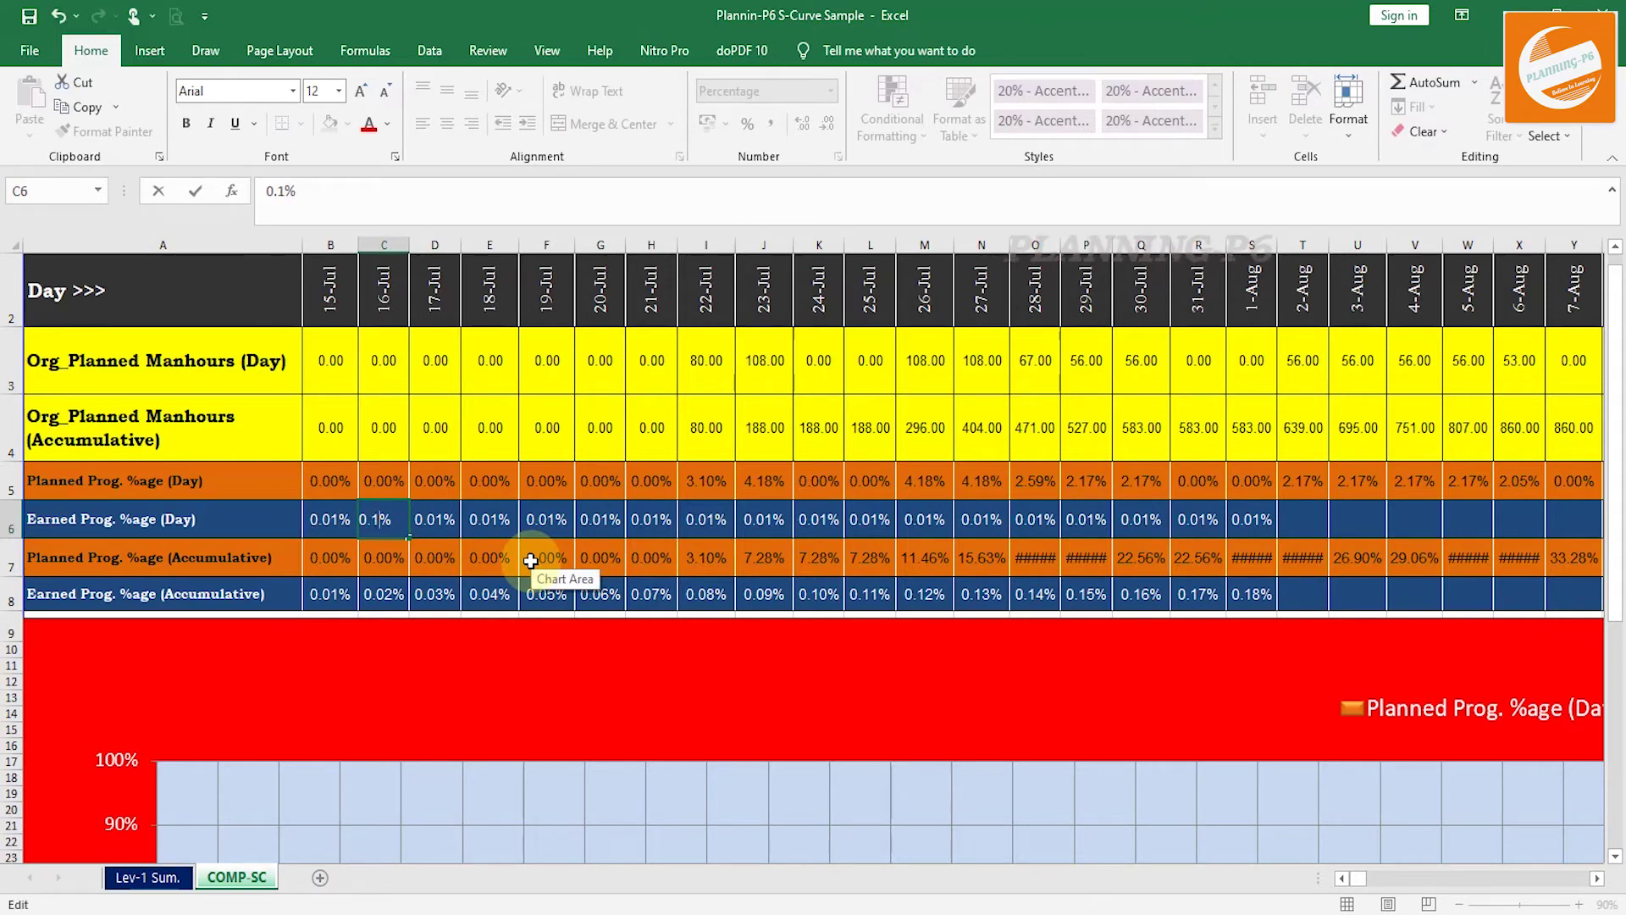
key("Return")
Fill the daily earned percentage from C6 across to 1-Aug in S6 and check the earned series on the chart.
left_click(405, 526)
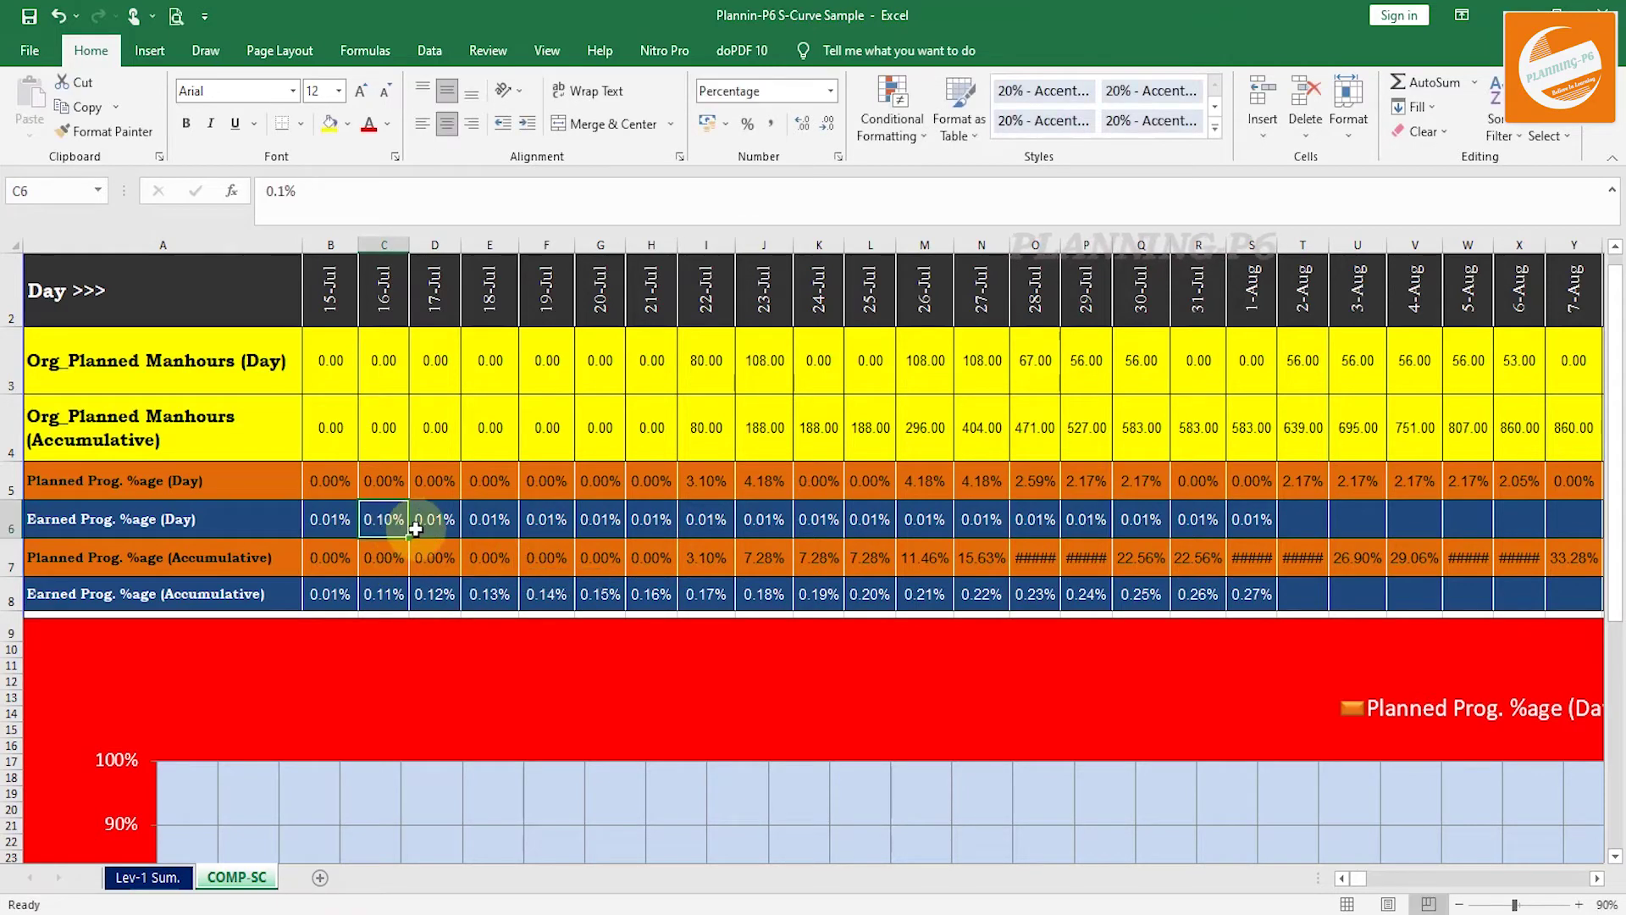
left_click_drag(413, 536, 1277, 531)
scroll(1240, 656, "down", 5)
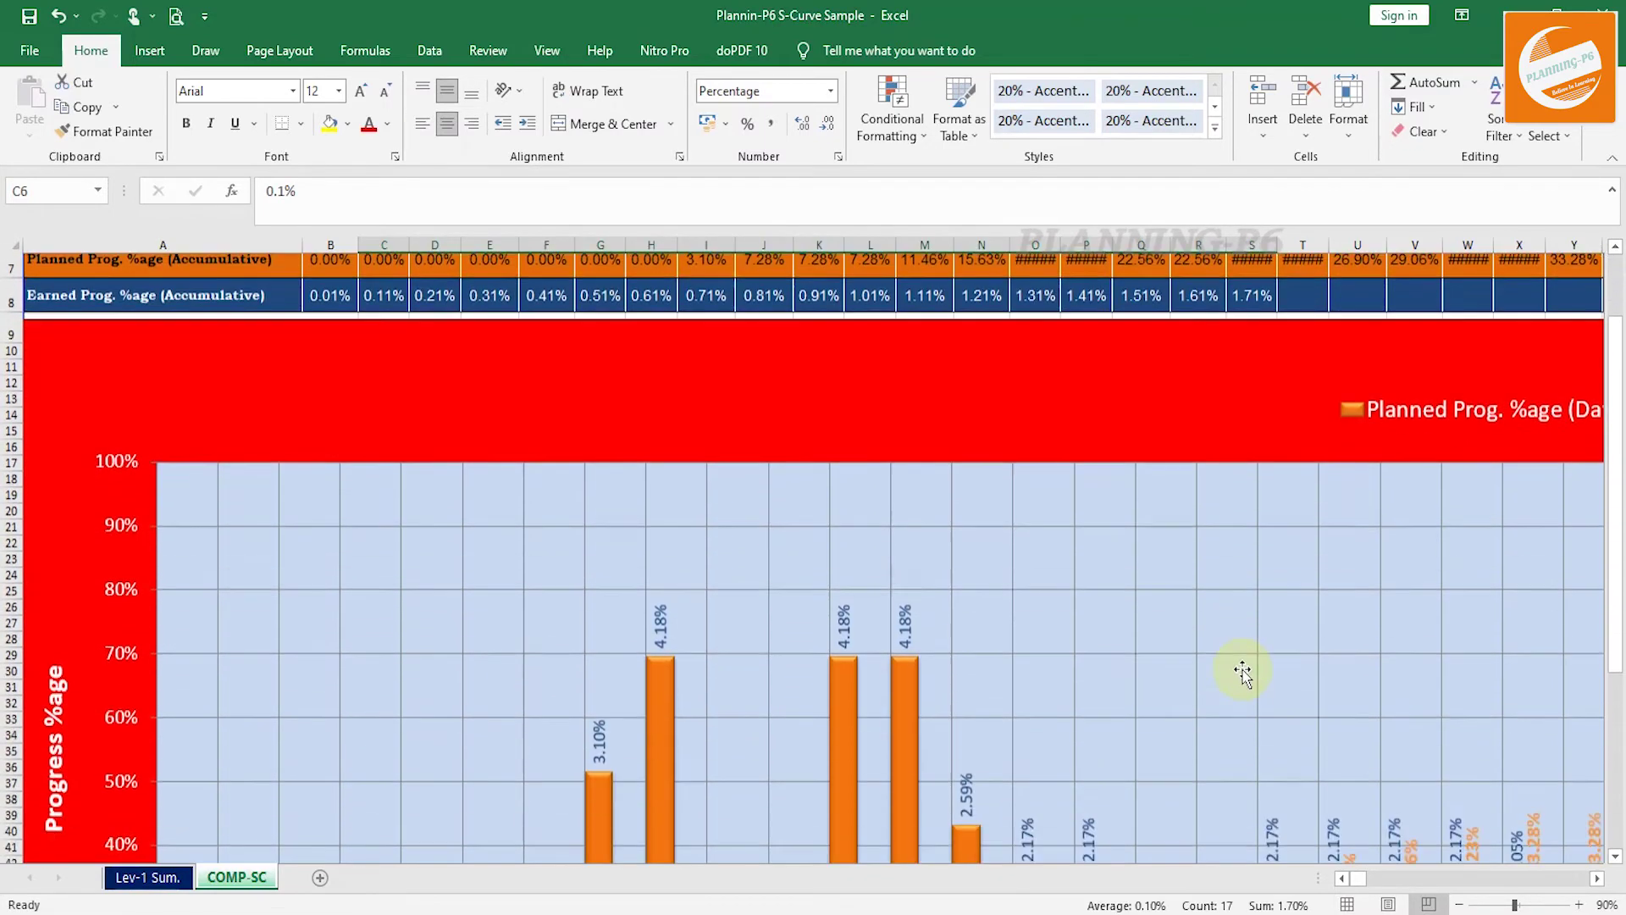
scroll(1238, 669, "down", 3)
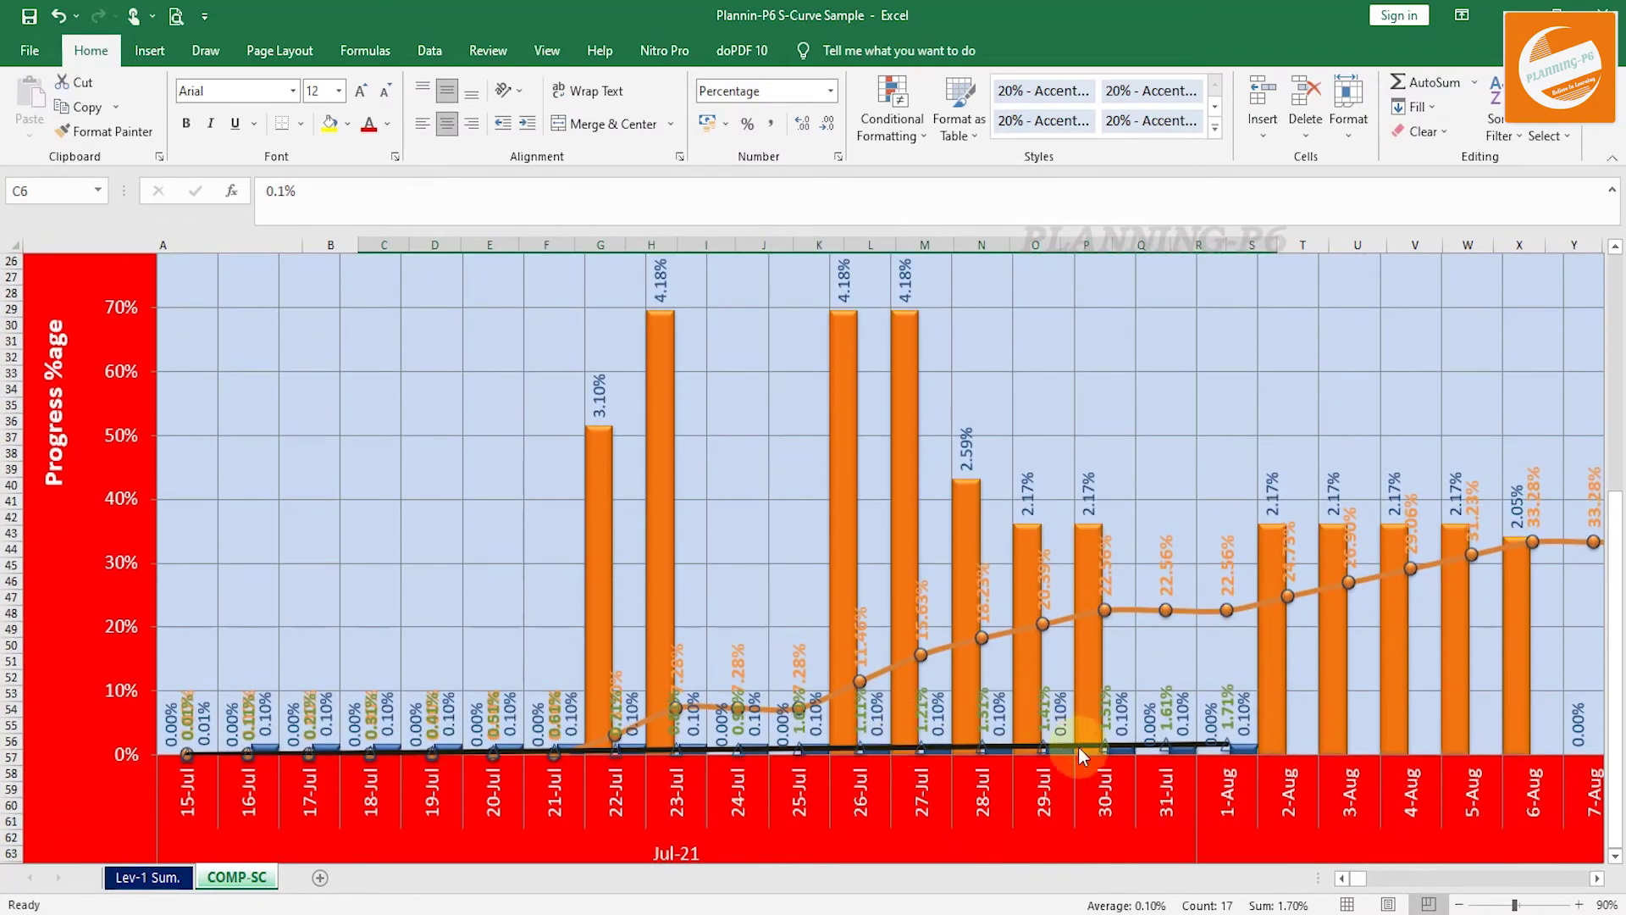
mouse_move(1092, 739)
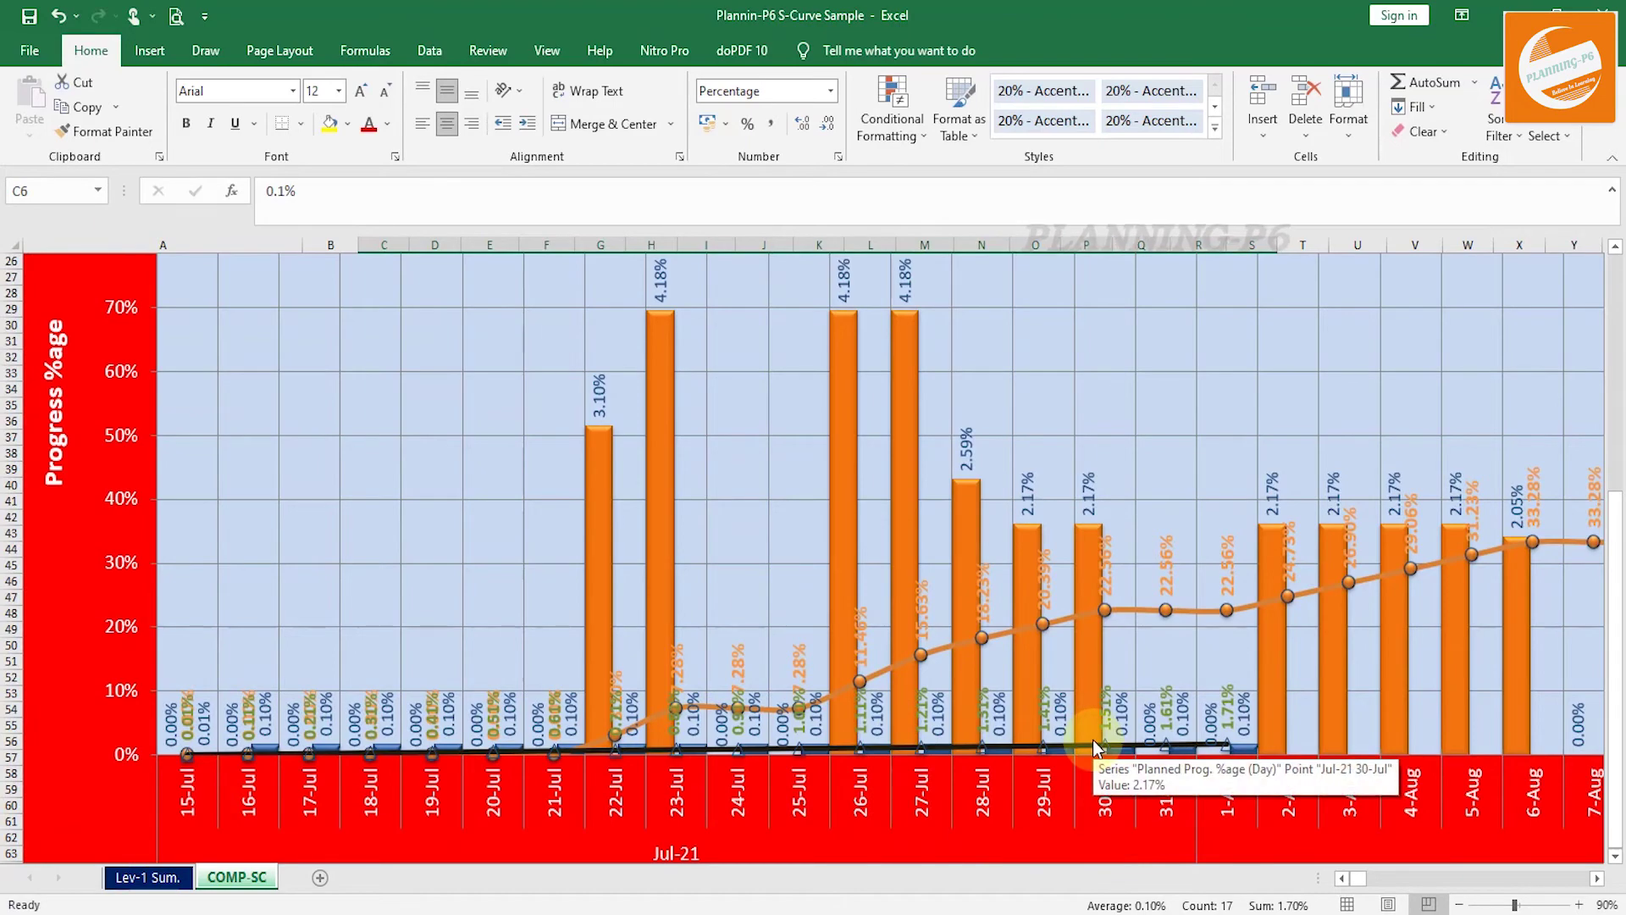
scroll(562, 678, "up", 8)
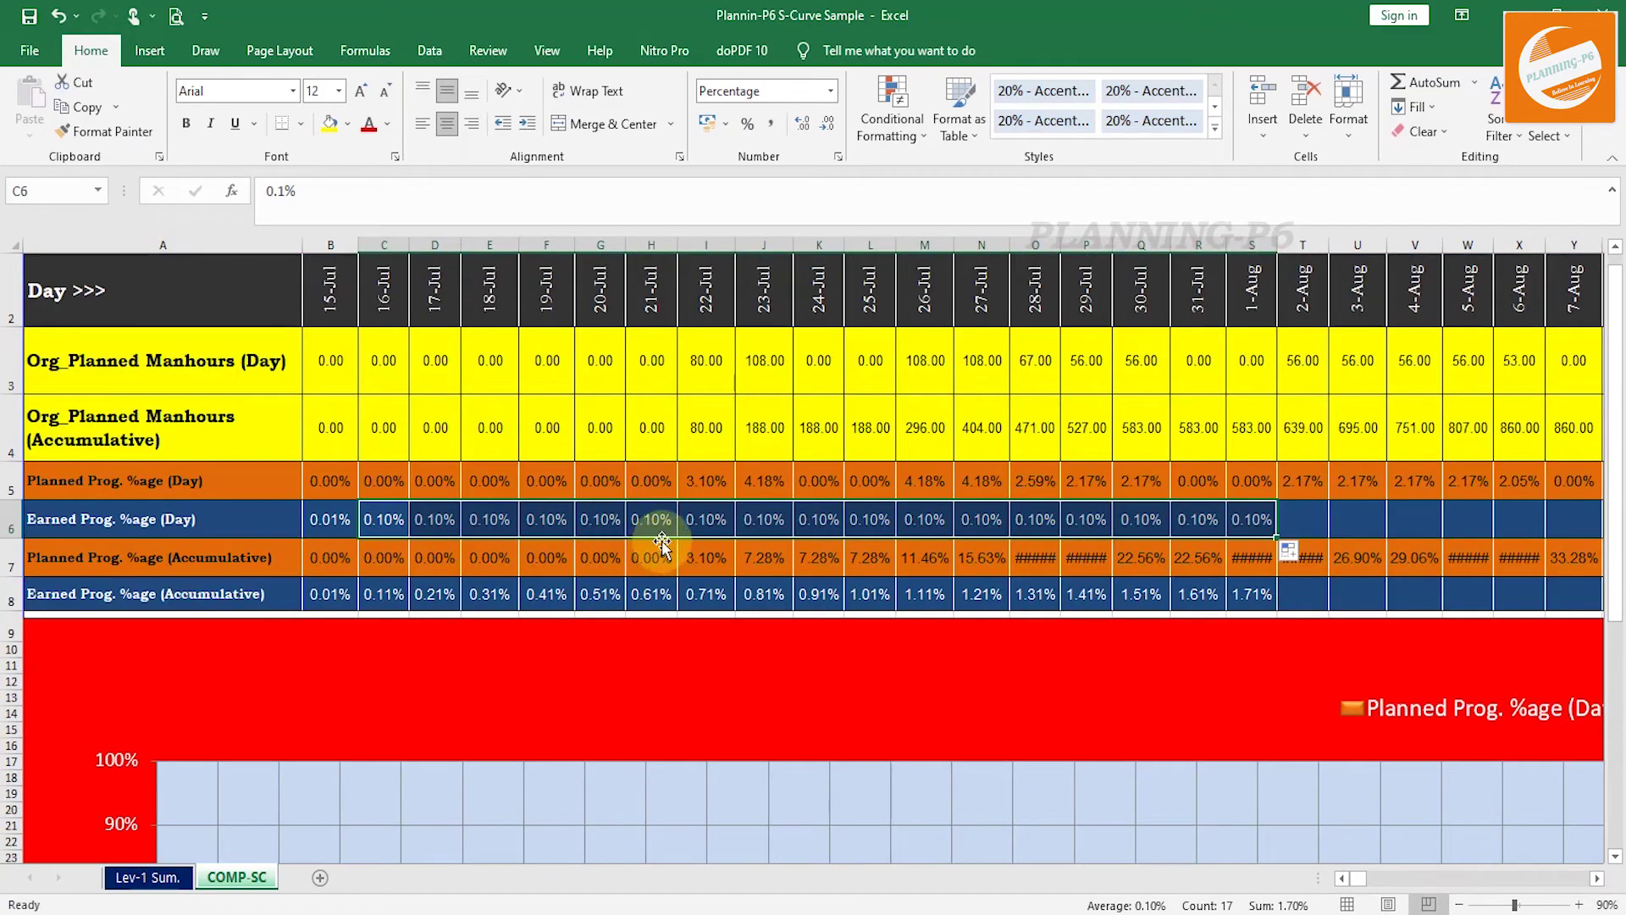
Set the 23-Jul Earned Prog. %age (Day) value in J6 to 0.6% and check its bar on the chart.
left_click(764, 523)
double_click(769, 525)
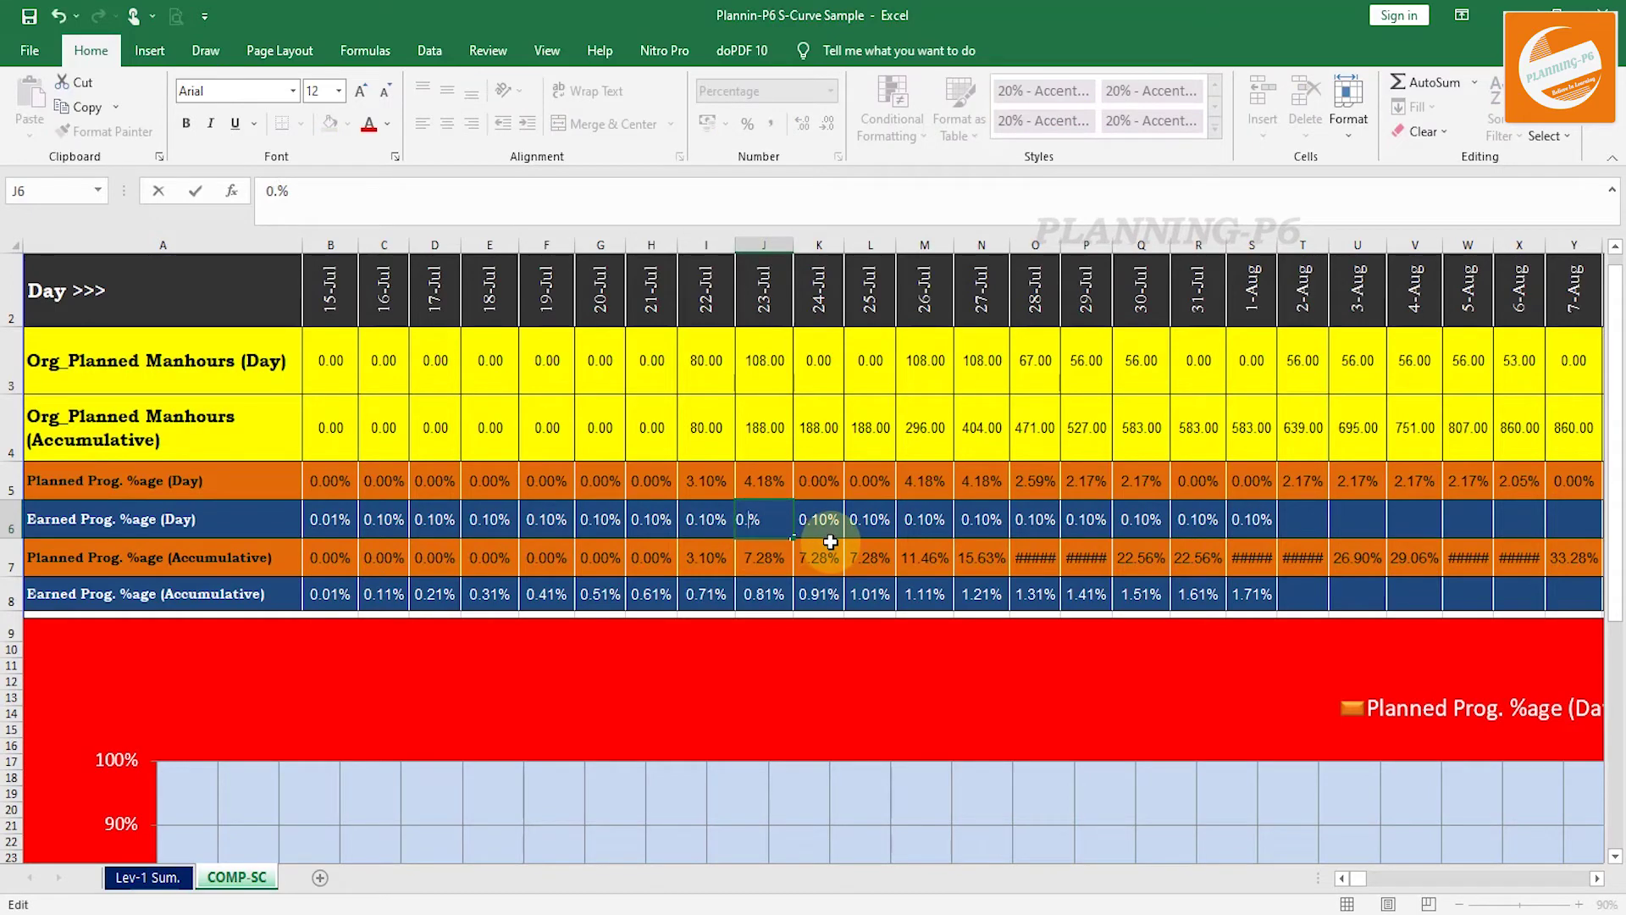
type("6")
key("Return")
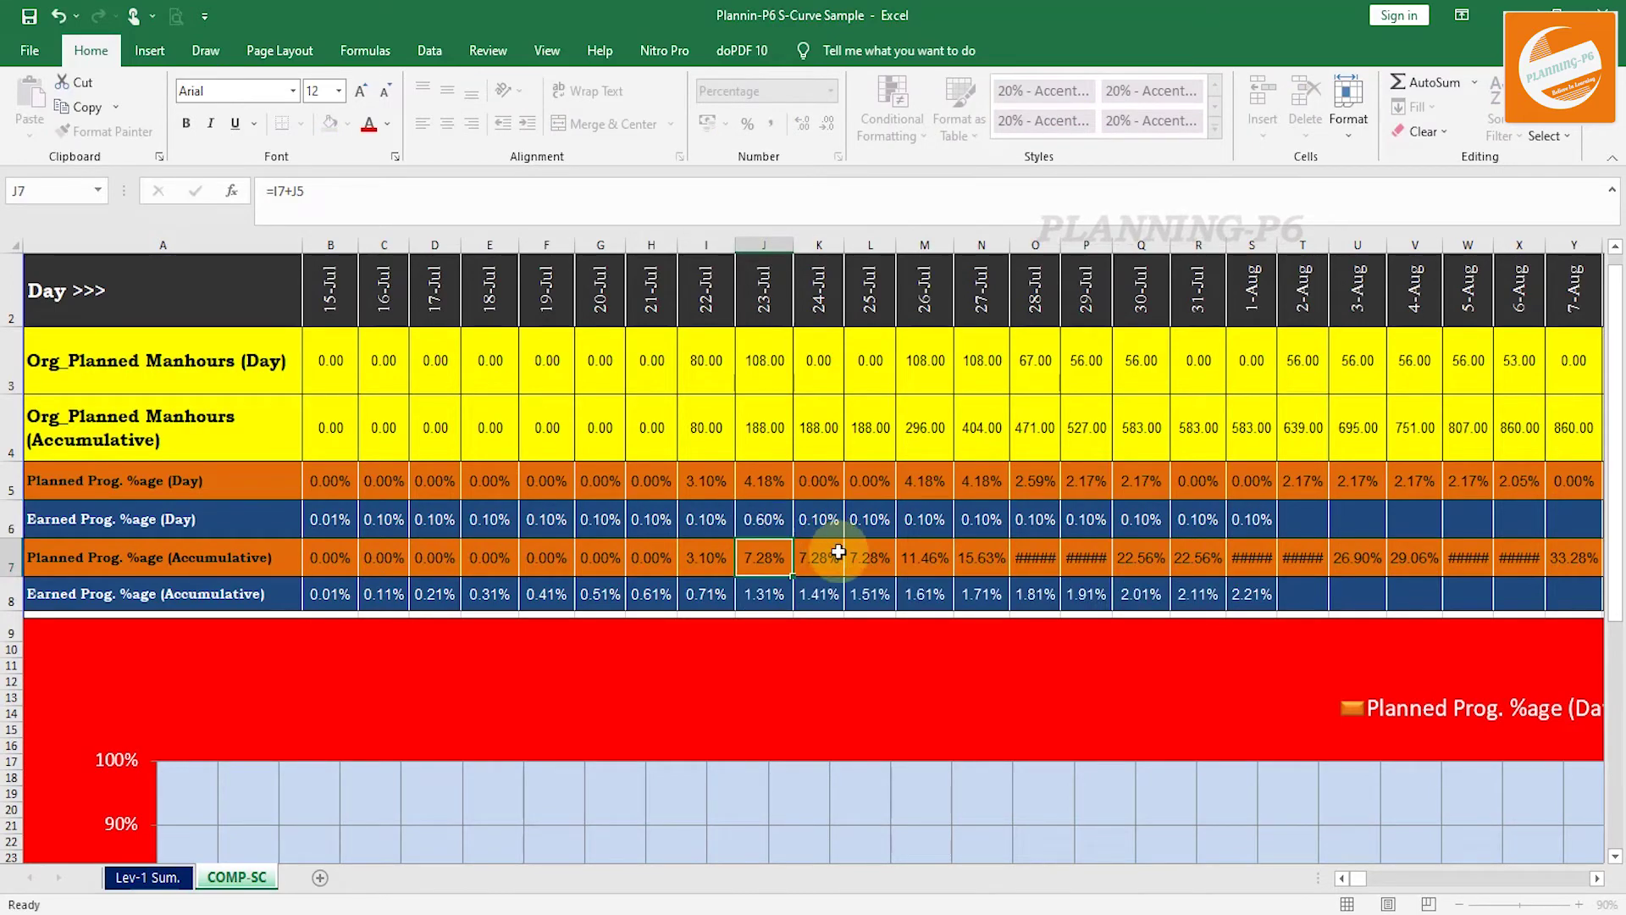
scroll(830, 542, "down", 4)
scroll(852, 537, "down", 4)
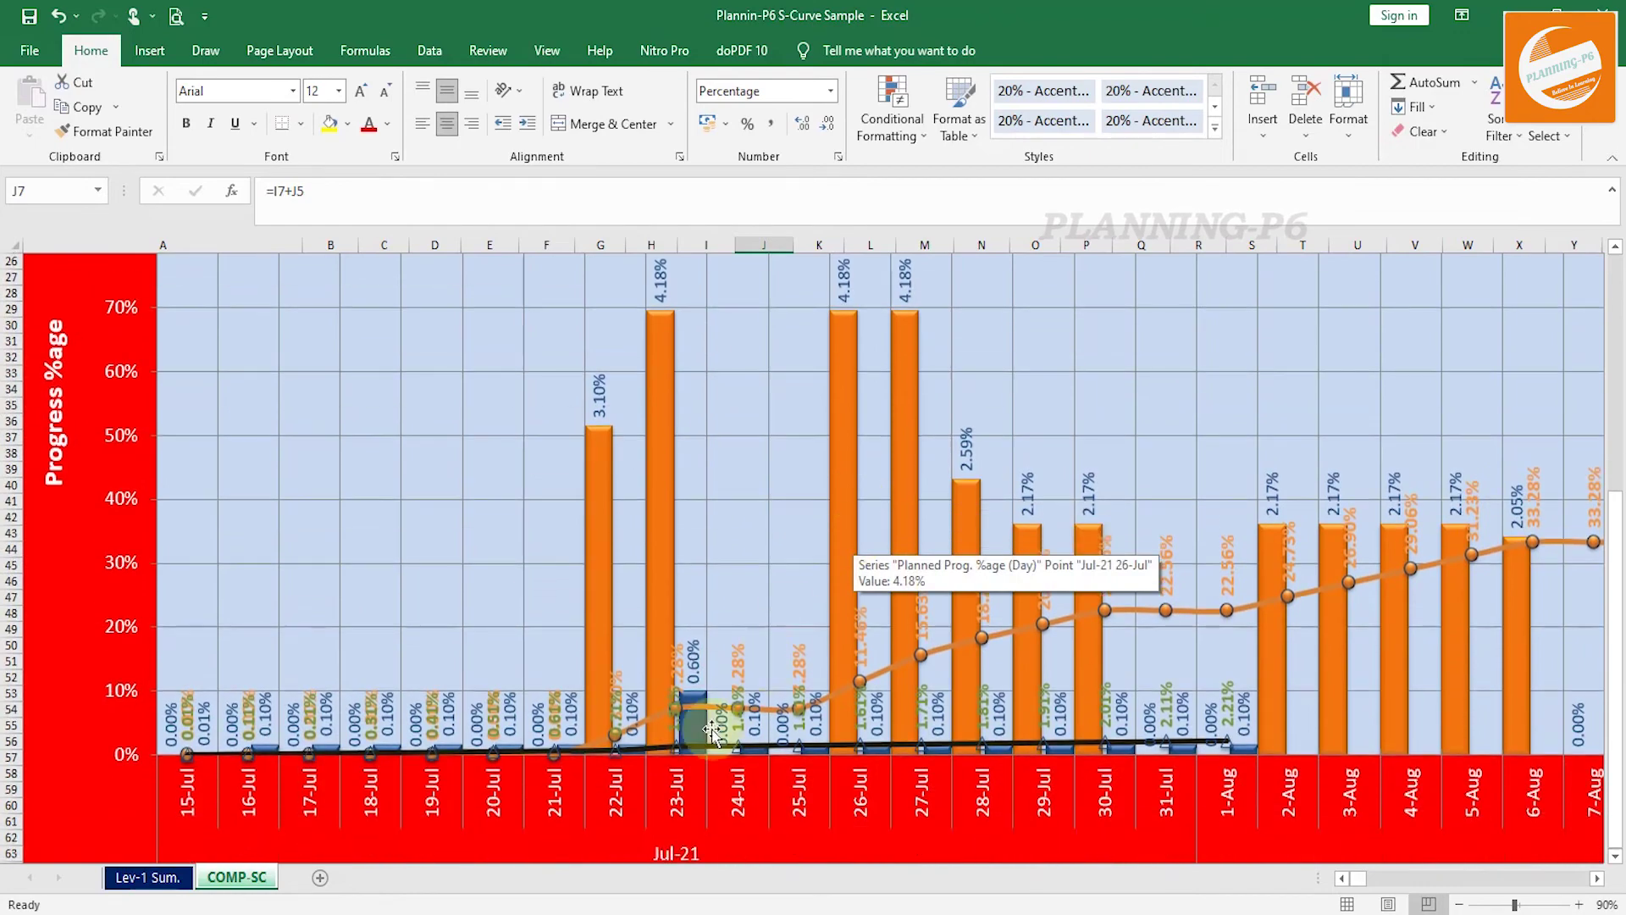
Fill the 23-Jul daily earned percentage from J6 across to 27-Jul in N6.
scroll(837, 617, "up", 8)
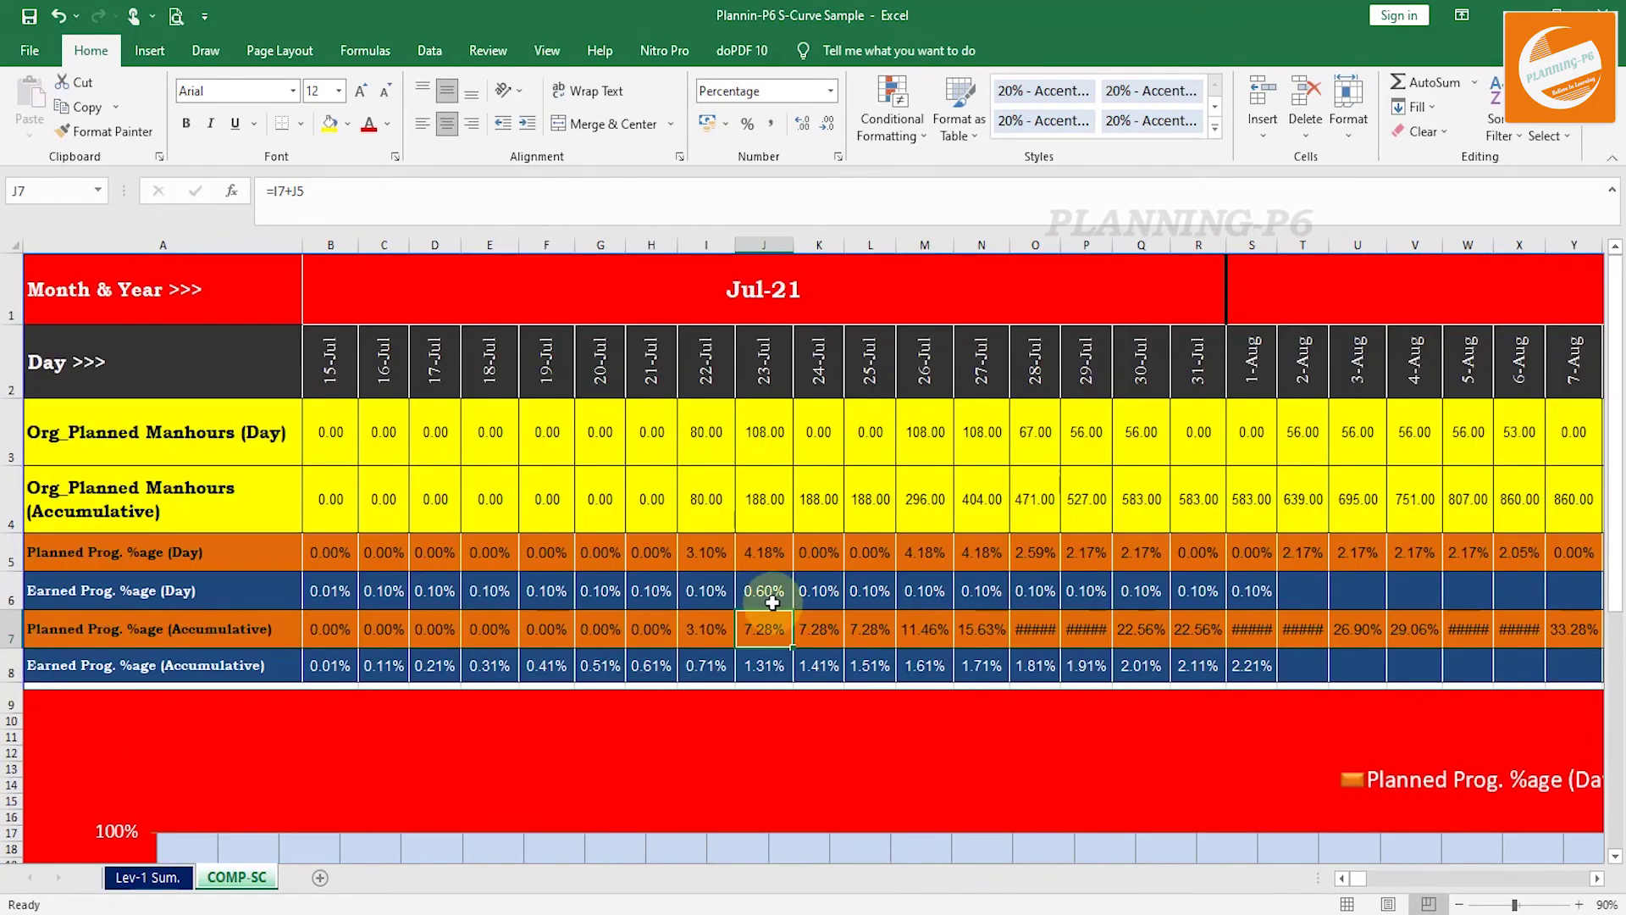
left_click(772, 596)
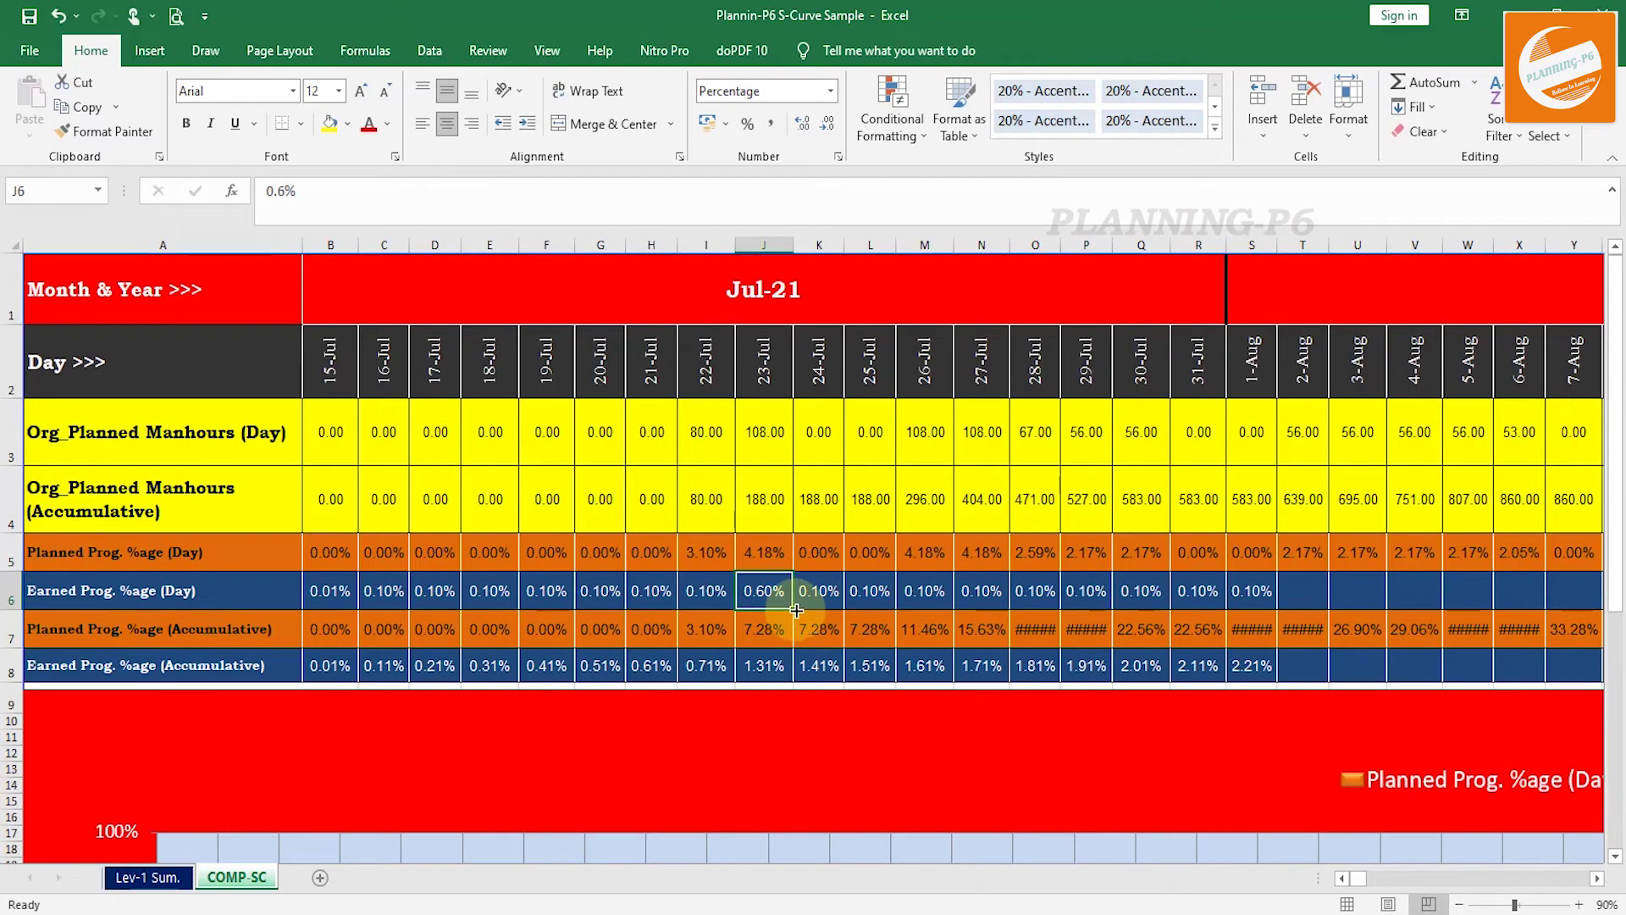
left_click_drag(796, 610, 999, 603)
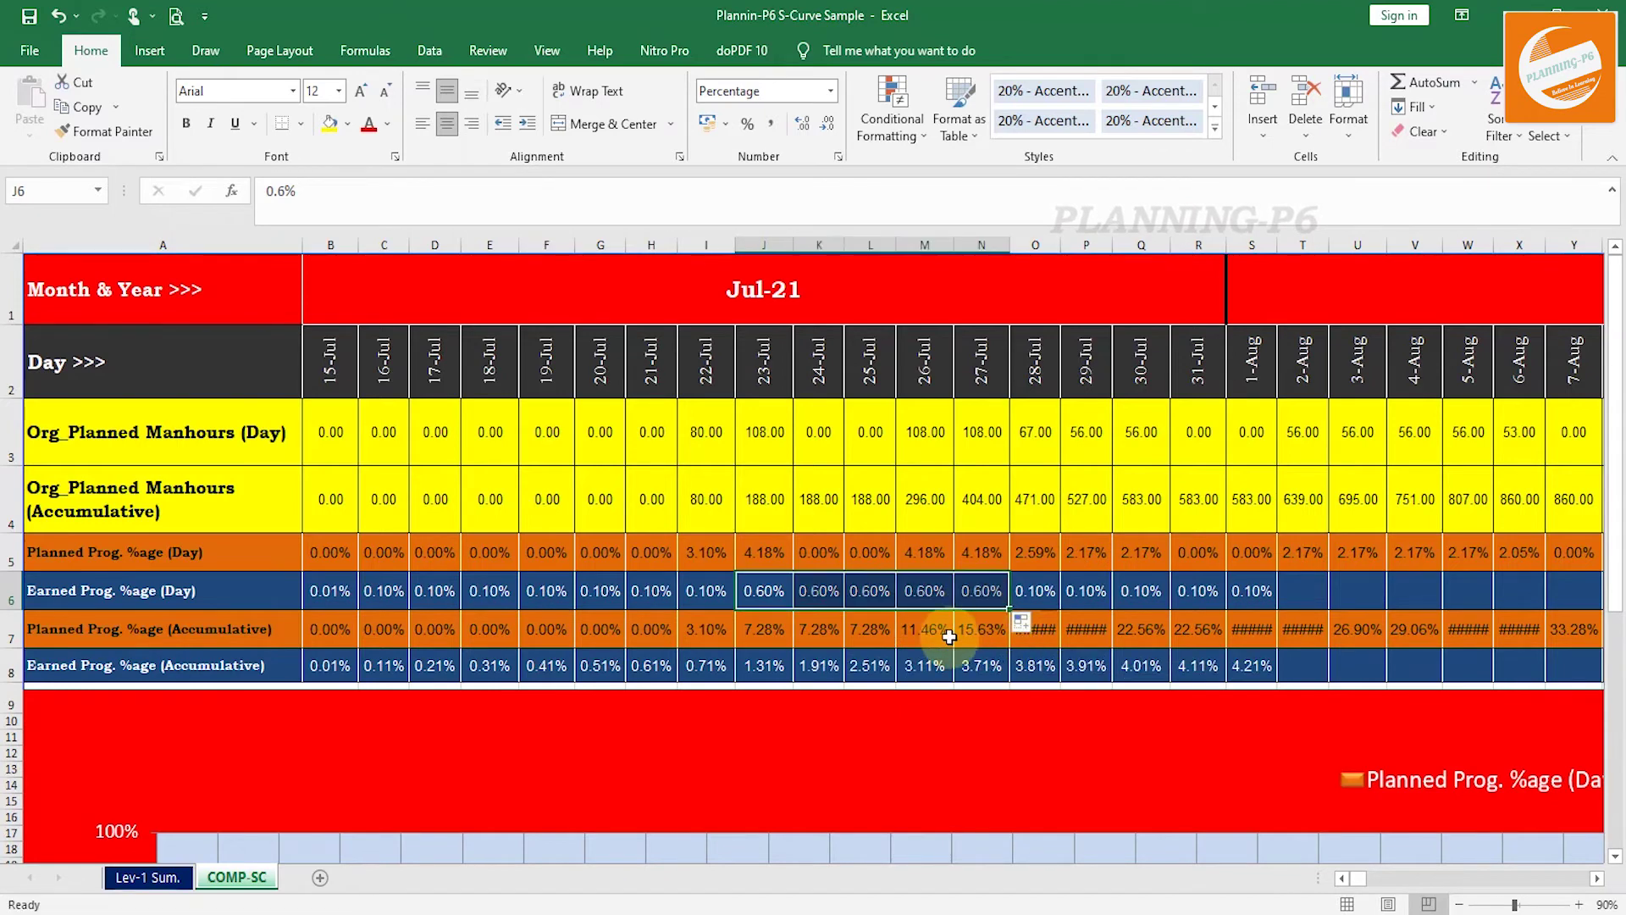
Set the 28-Jul daily earned percentage in O6 to 0.7%, fill it across to 1-Aug in S6, and check the chart.
double_click(1037, 596)
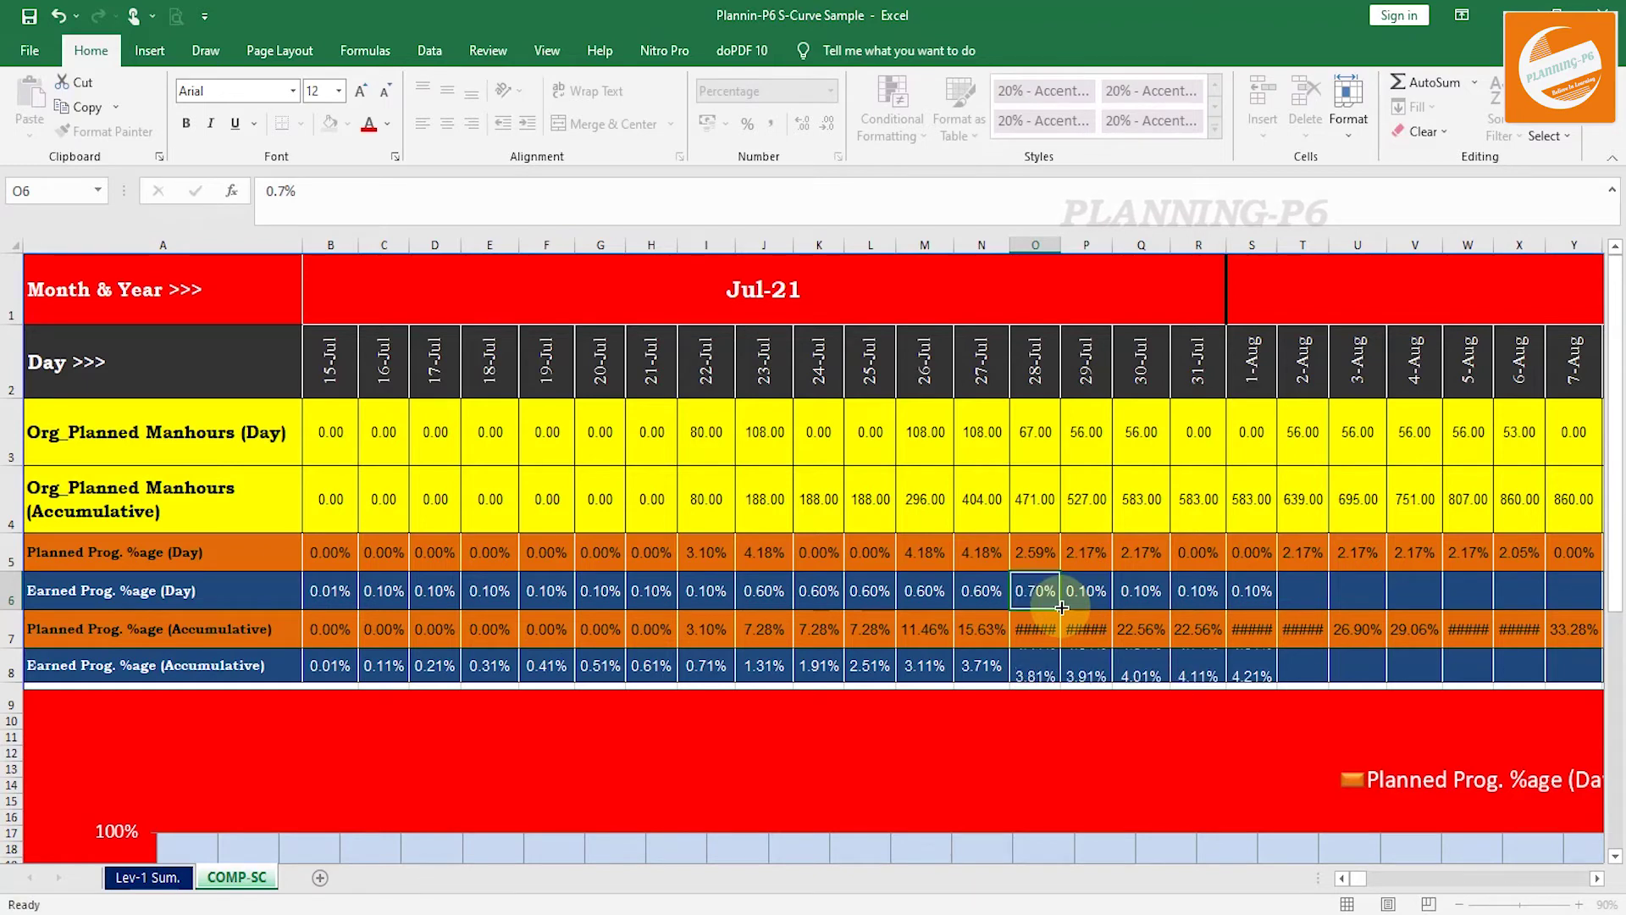
key("Return")
left_click(1032, 600)
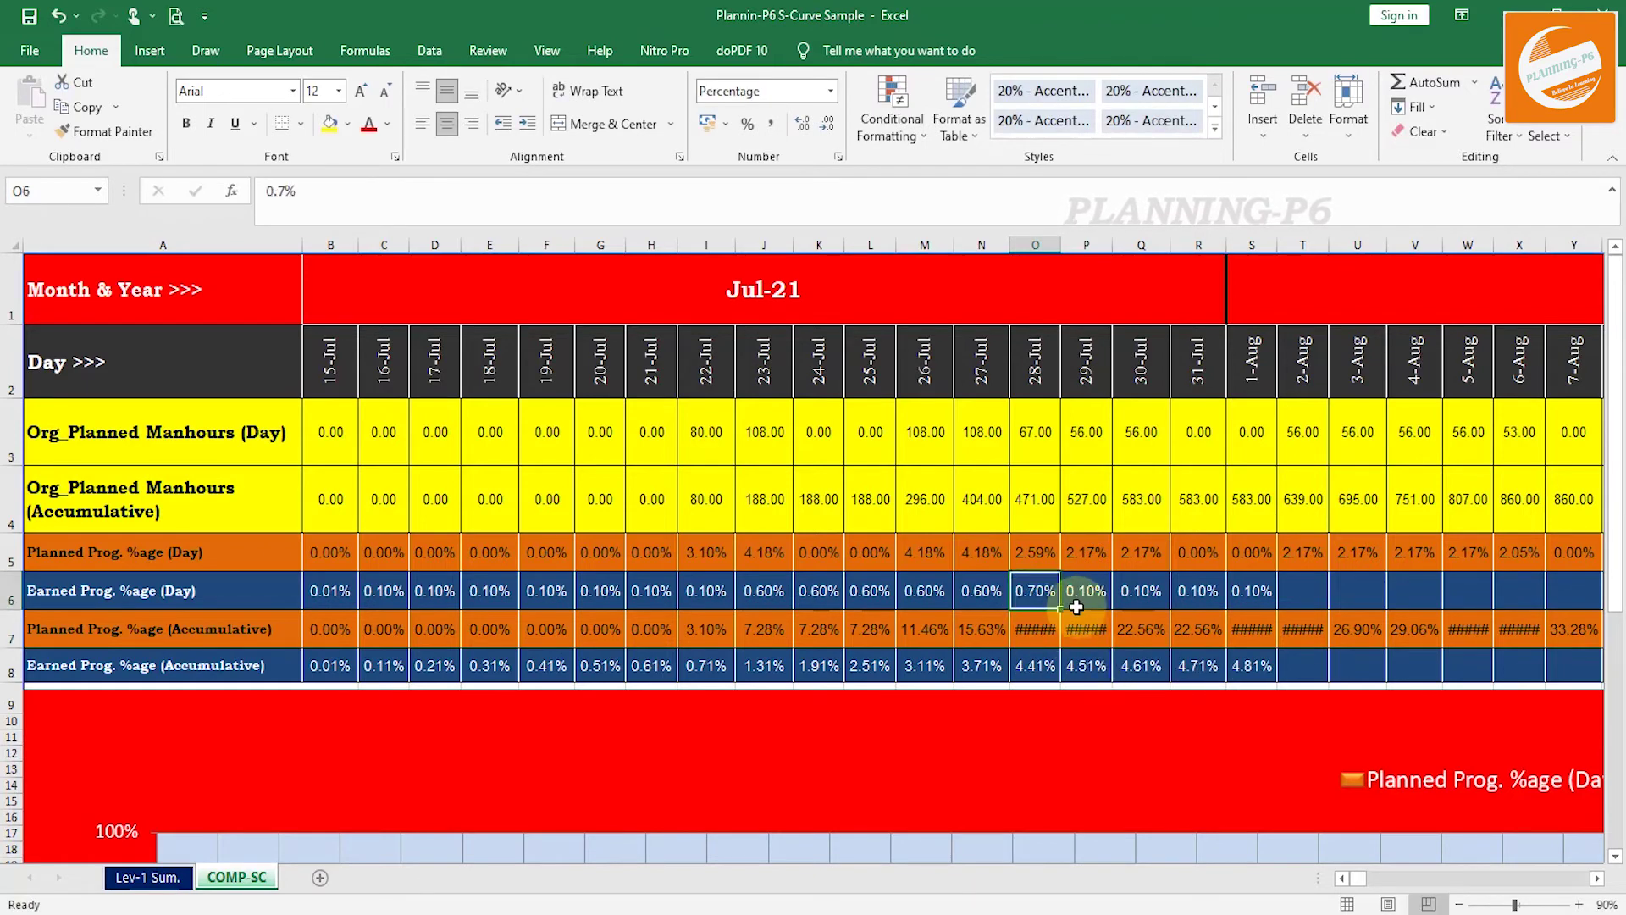
left_click_drag(1064, 609, 1251, 606)
scroll(1134, 606, "down", 8)
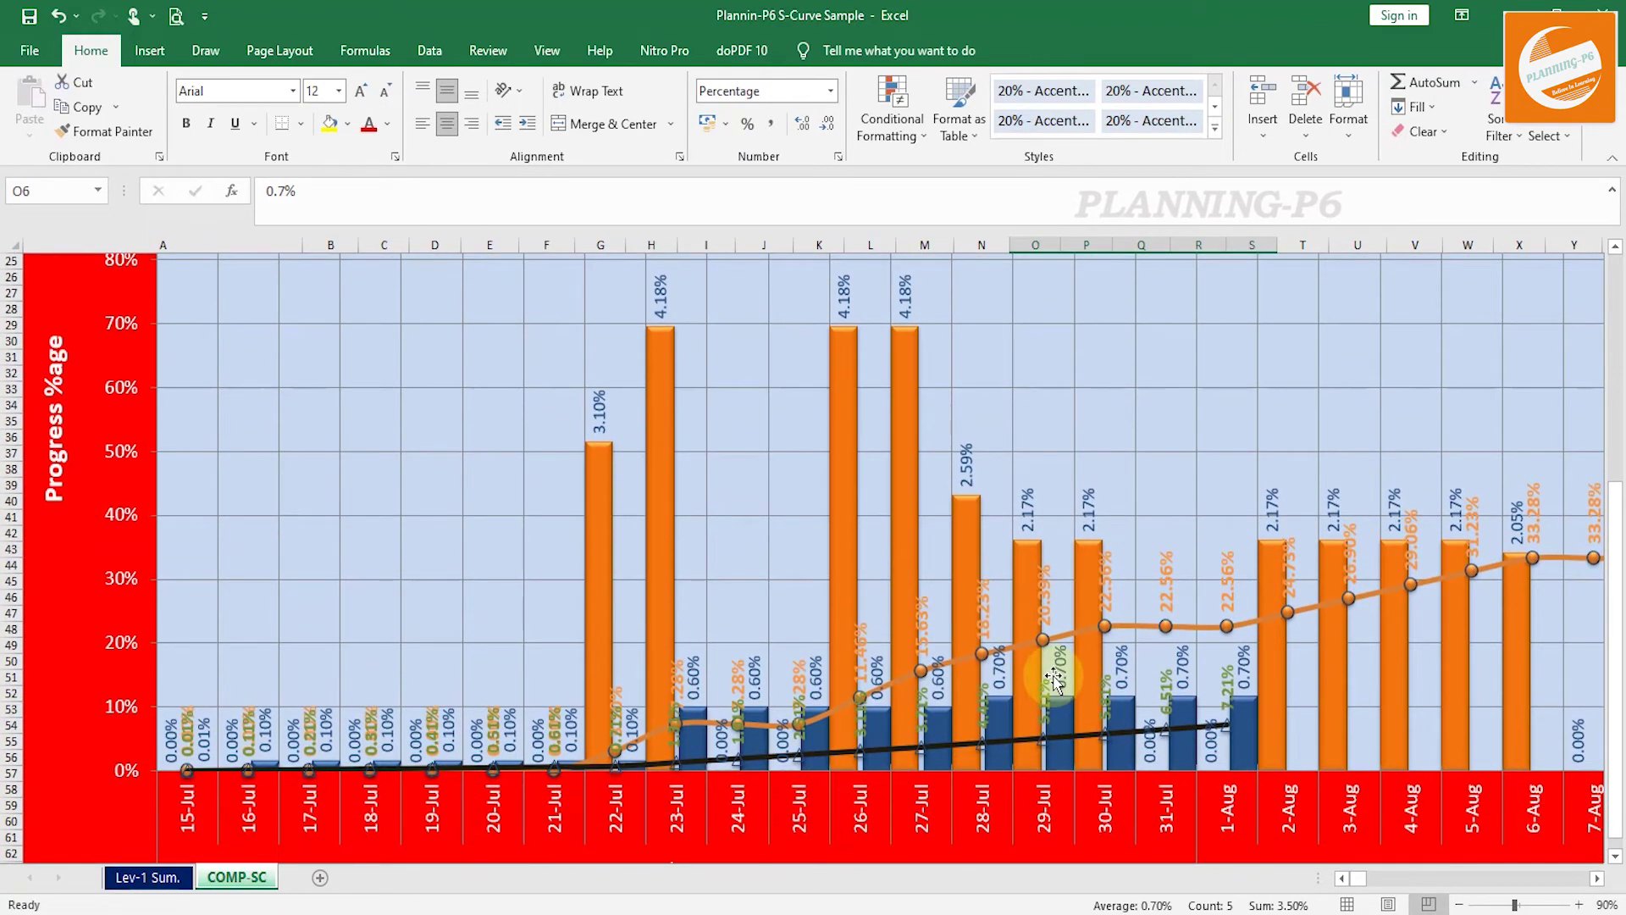
scroll(1053, 677, "up", 8)
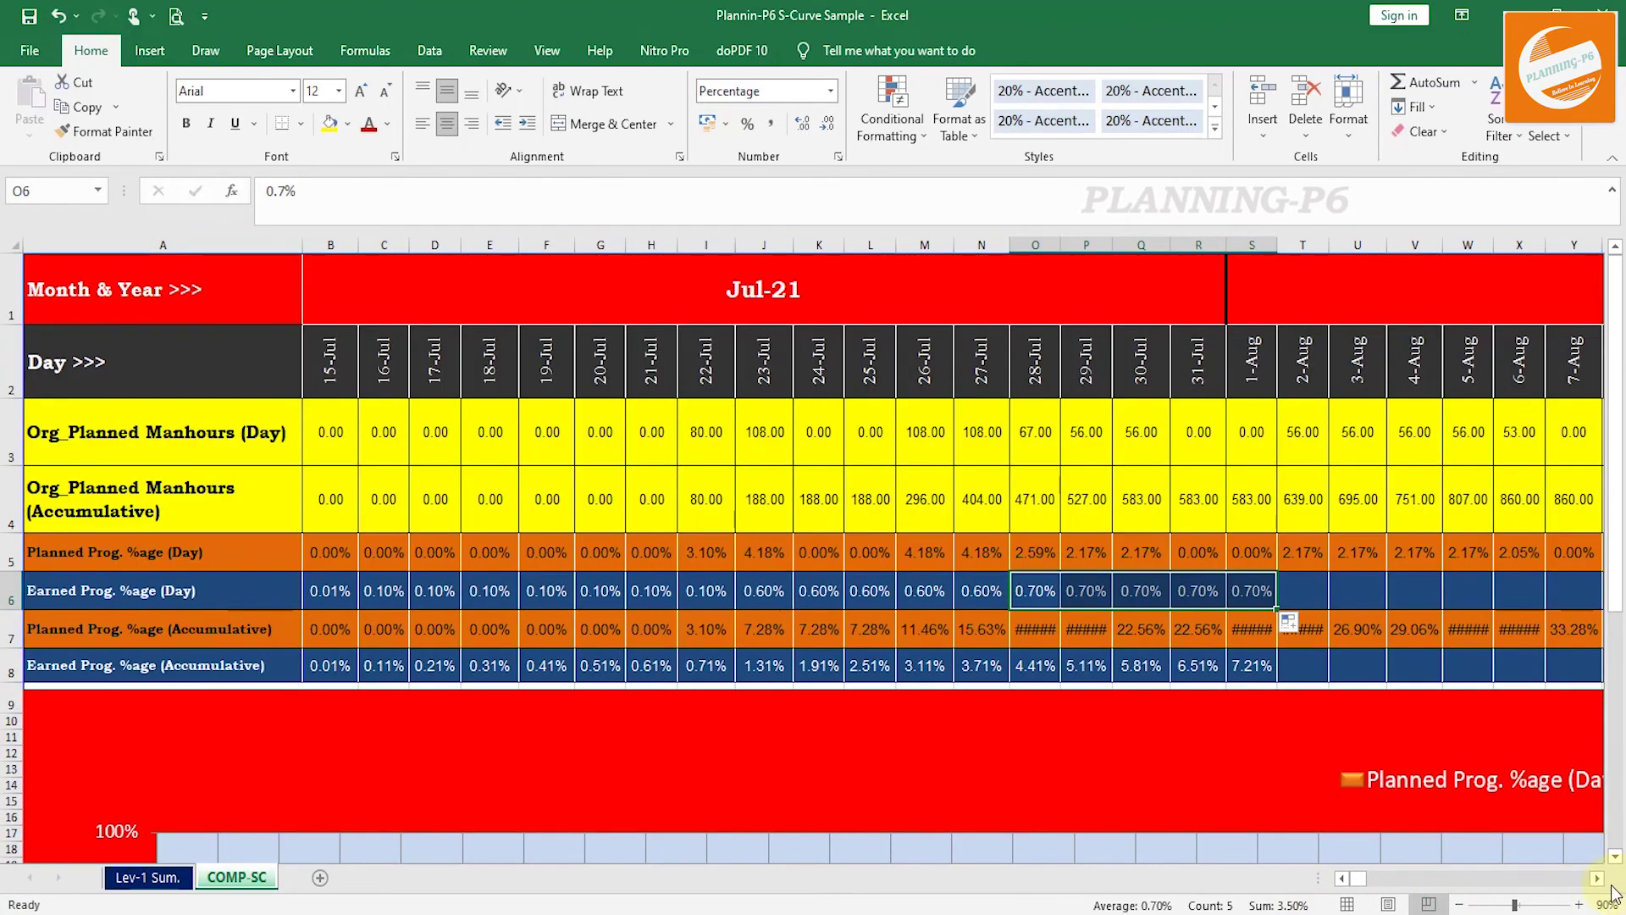
Open the formatting options of the Earned Prog. %age (Day) legend entry in the chart, with the sheet at 50% zoom.
scroll(1612, 891, "right", 4)
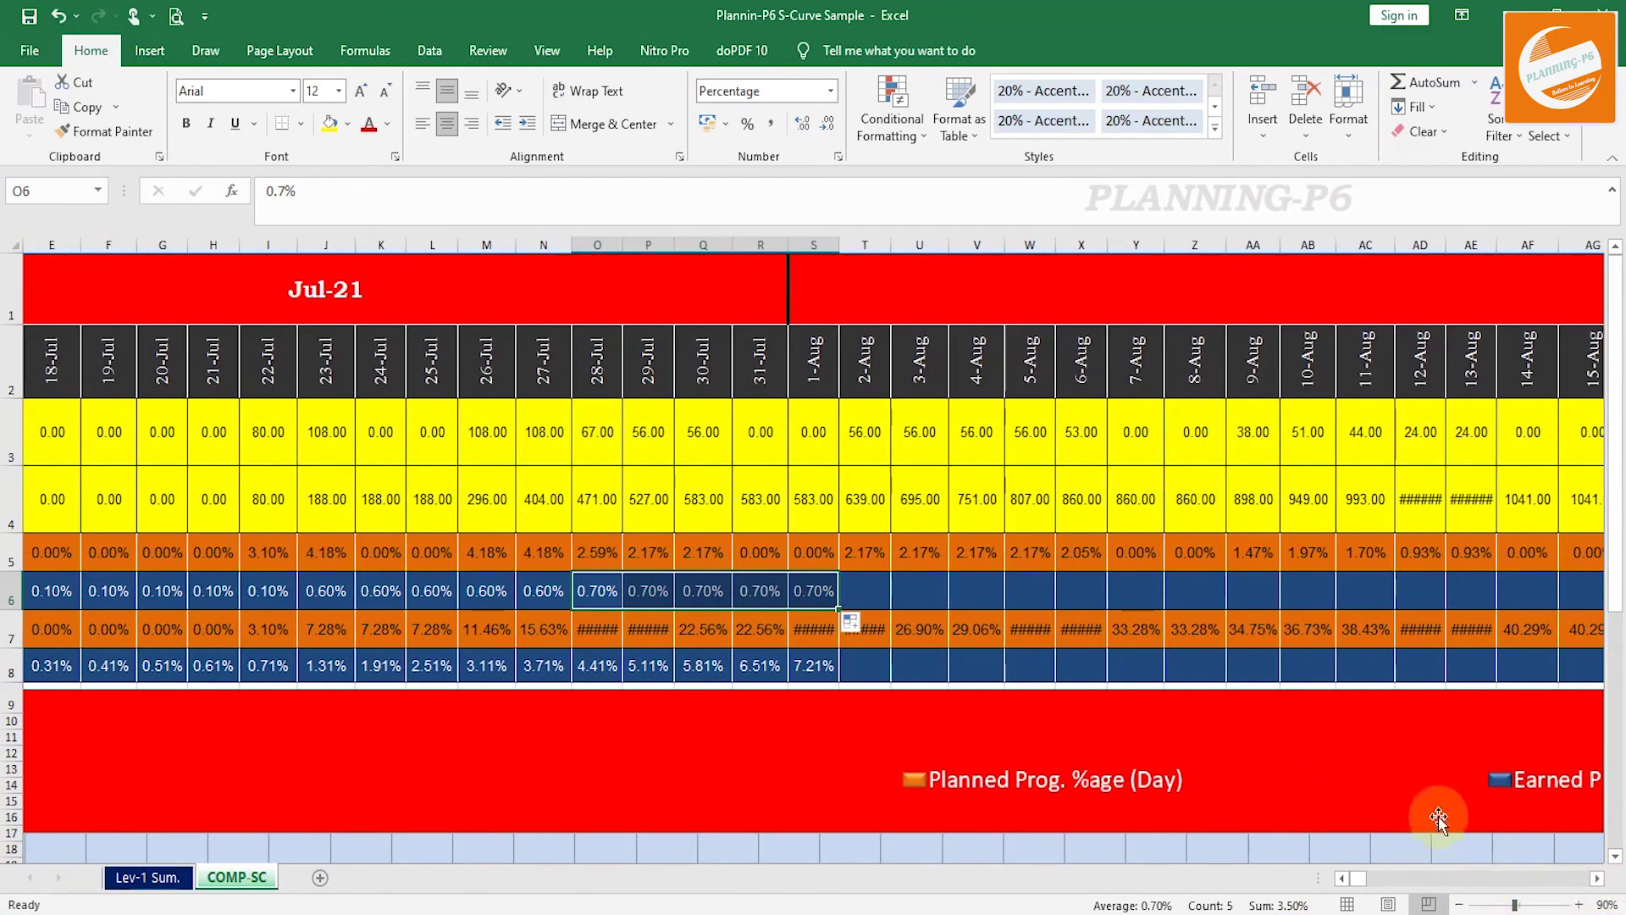
left_click(1459, 905)
left_click(1459, 905)
left_click(1459, 904)
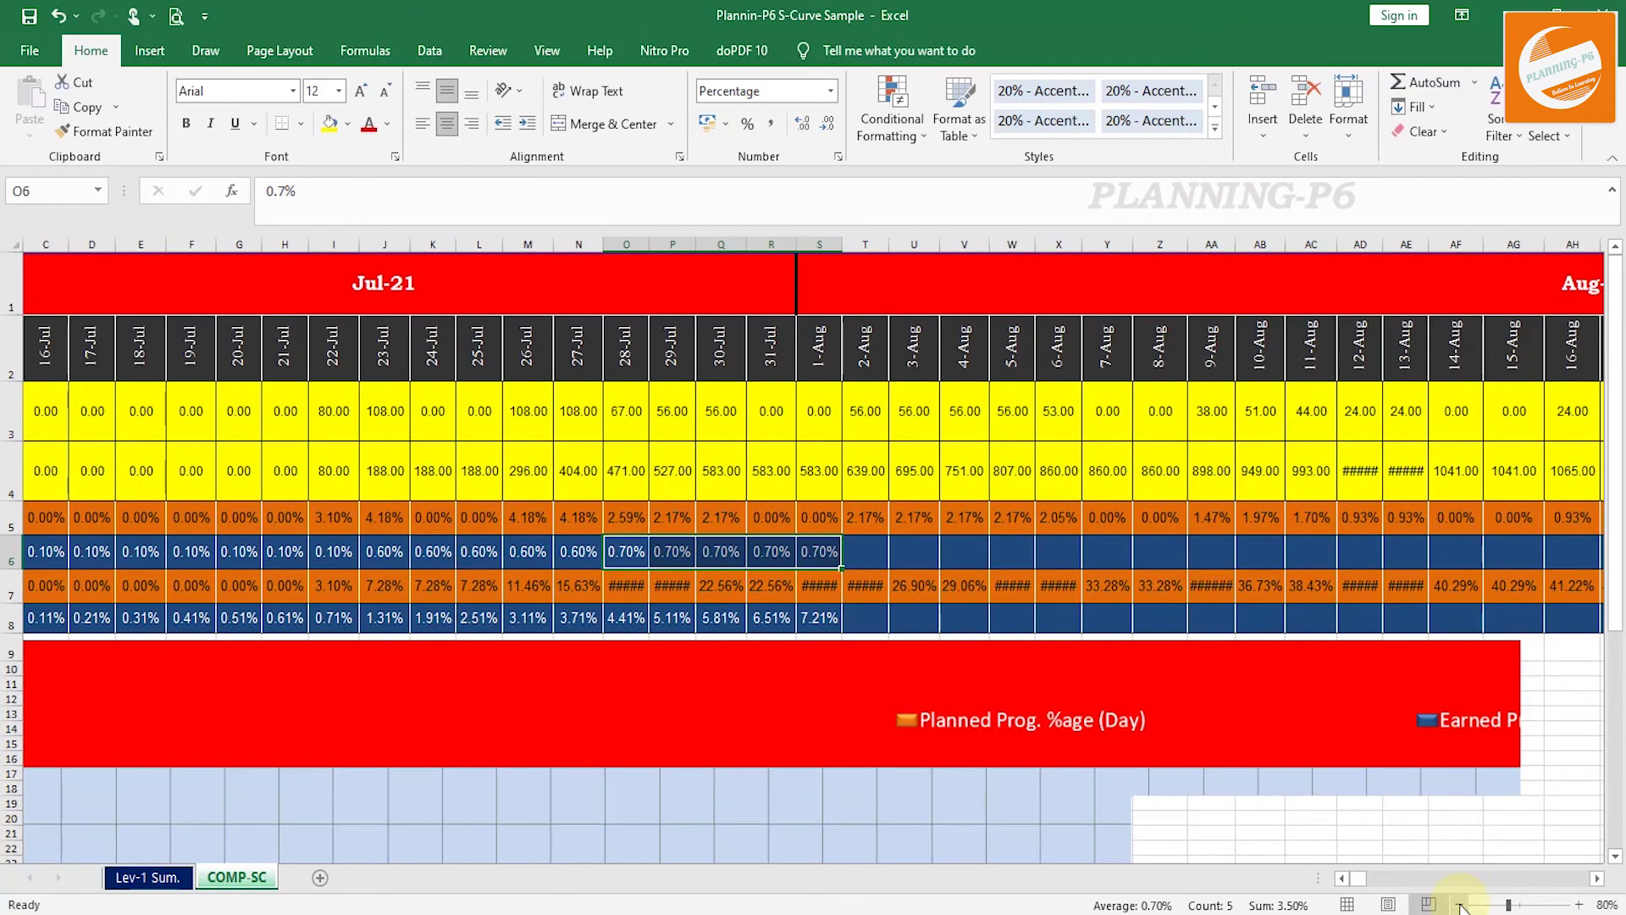
left_click(1459, 905)
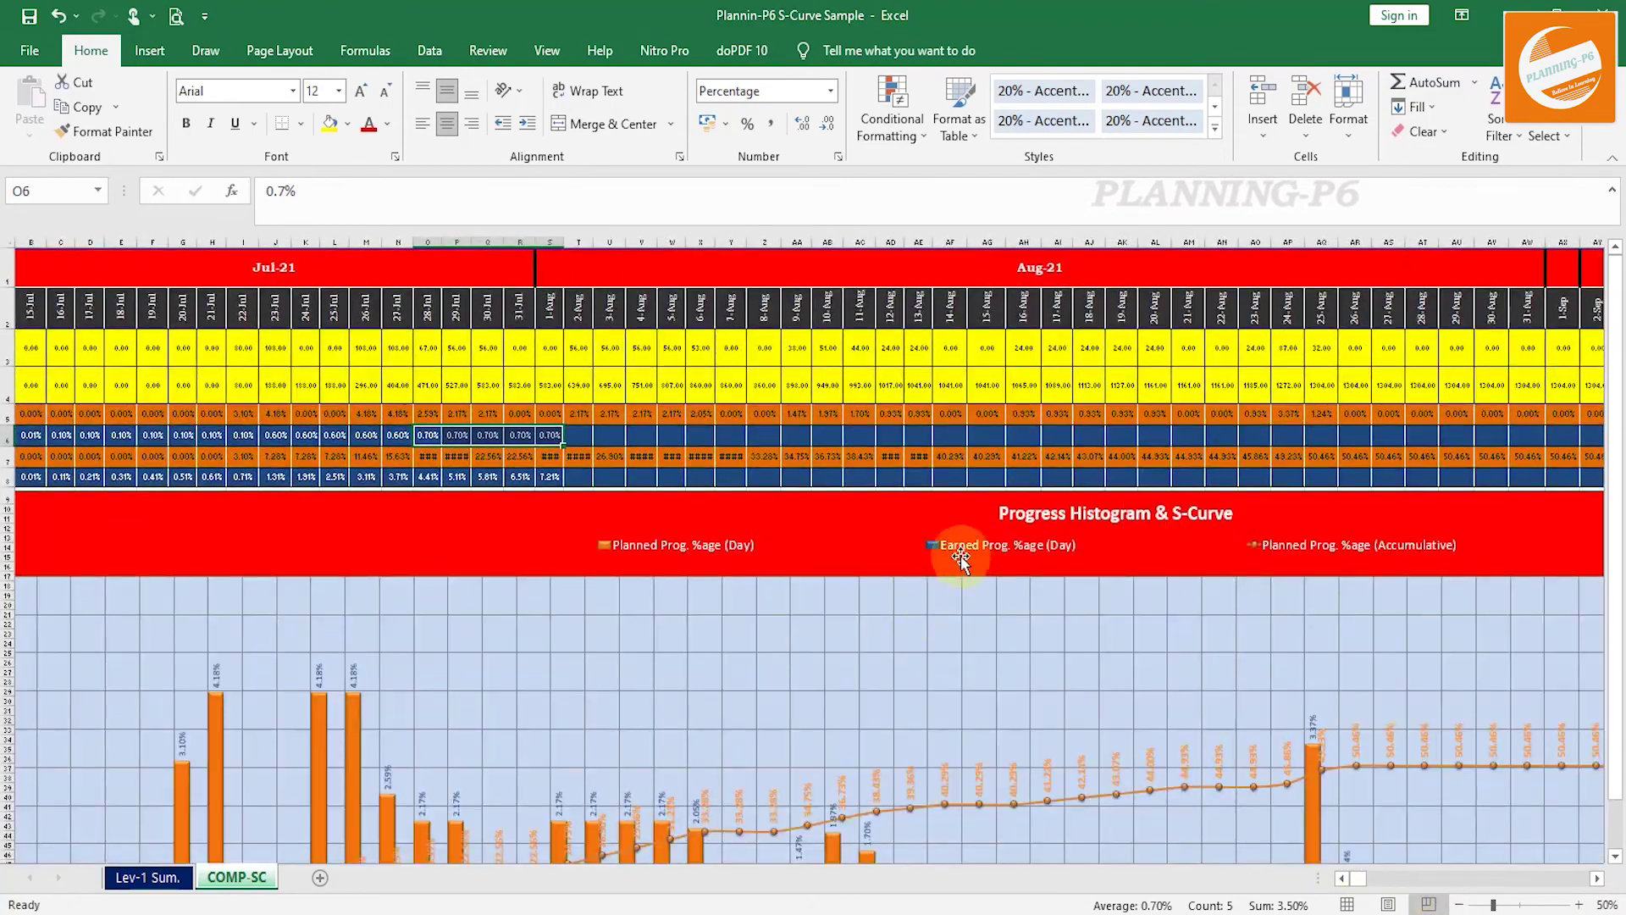
left_click(932, 547)
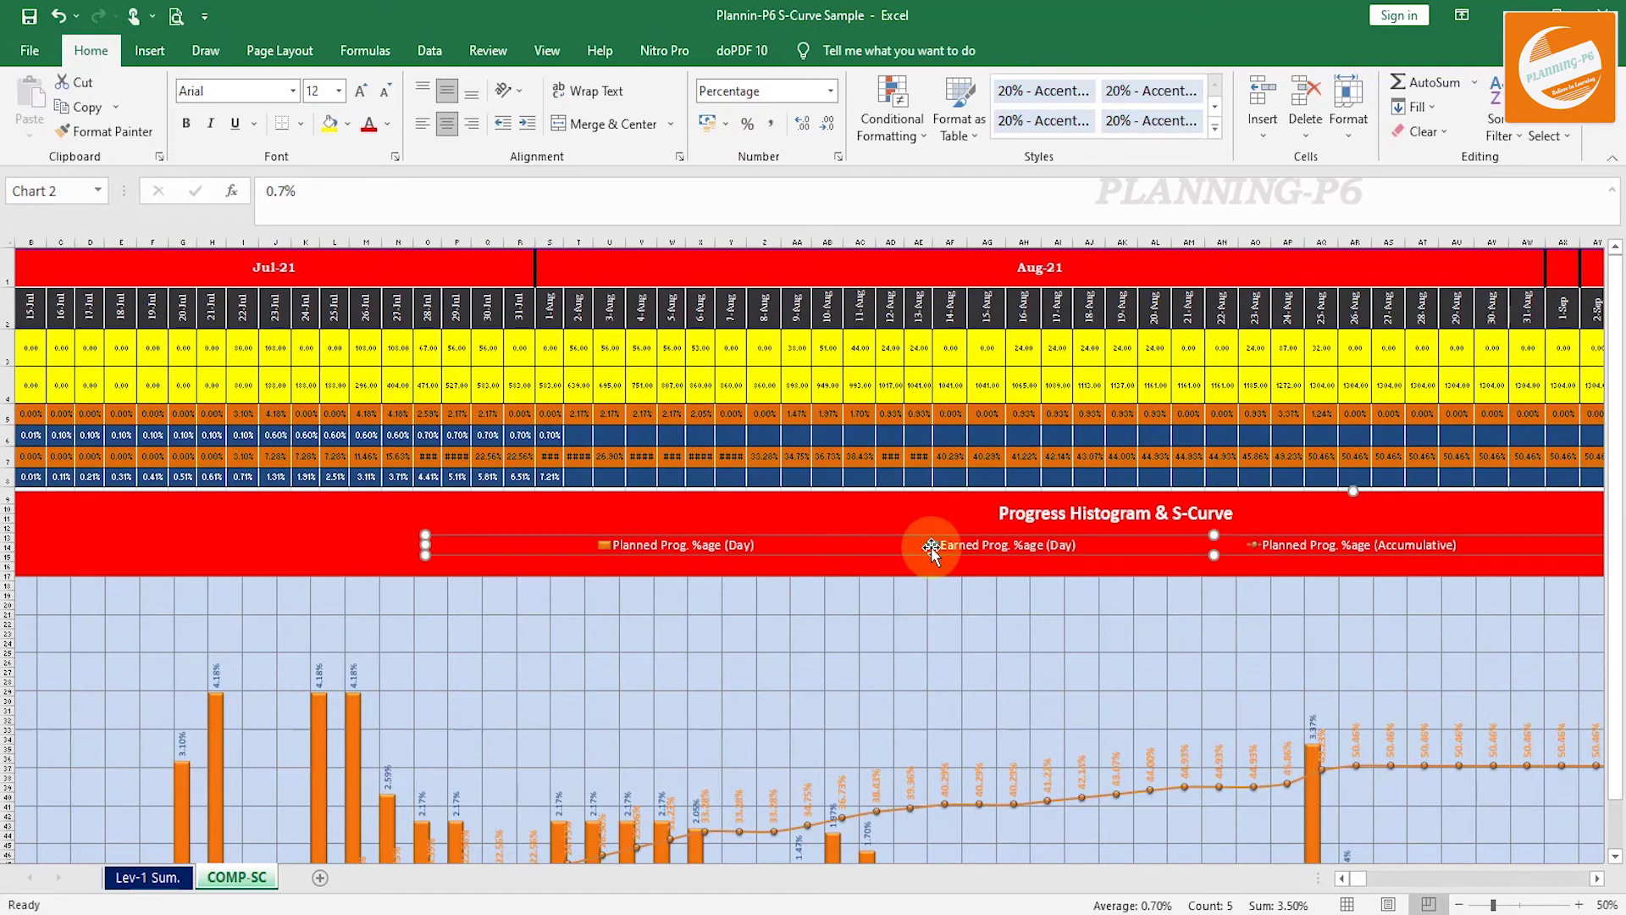
left_click(931, 545)
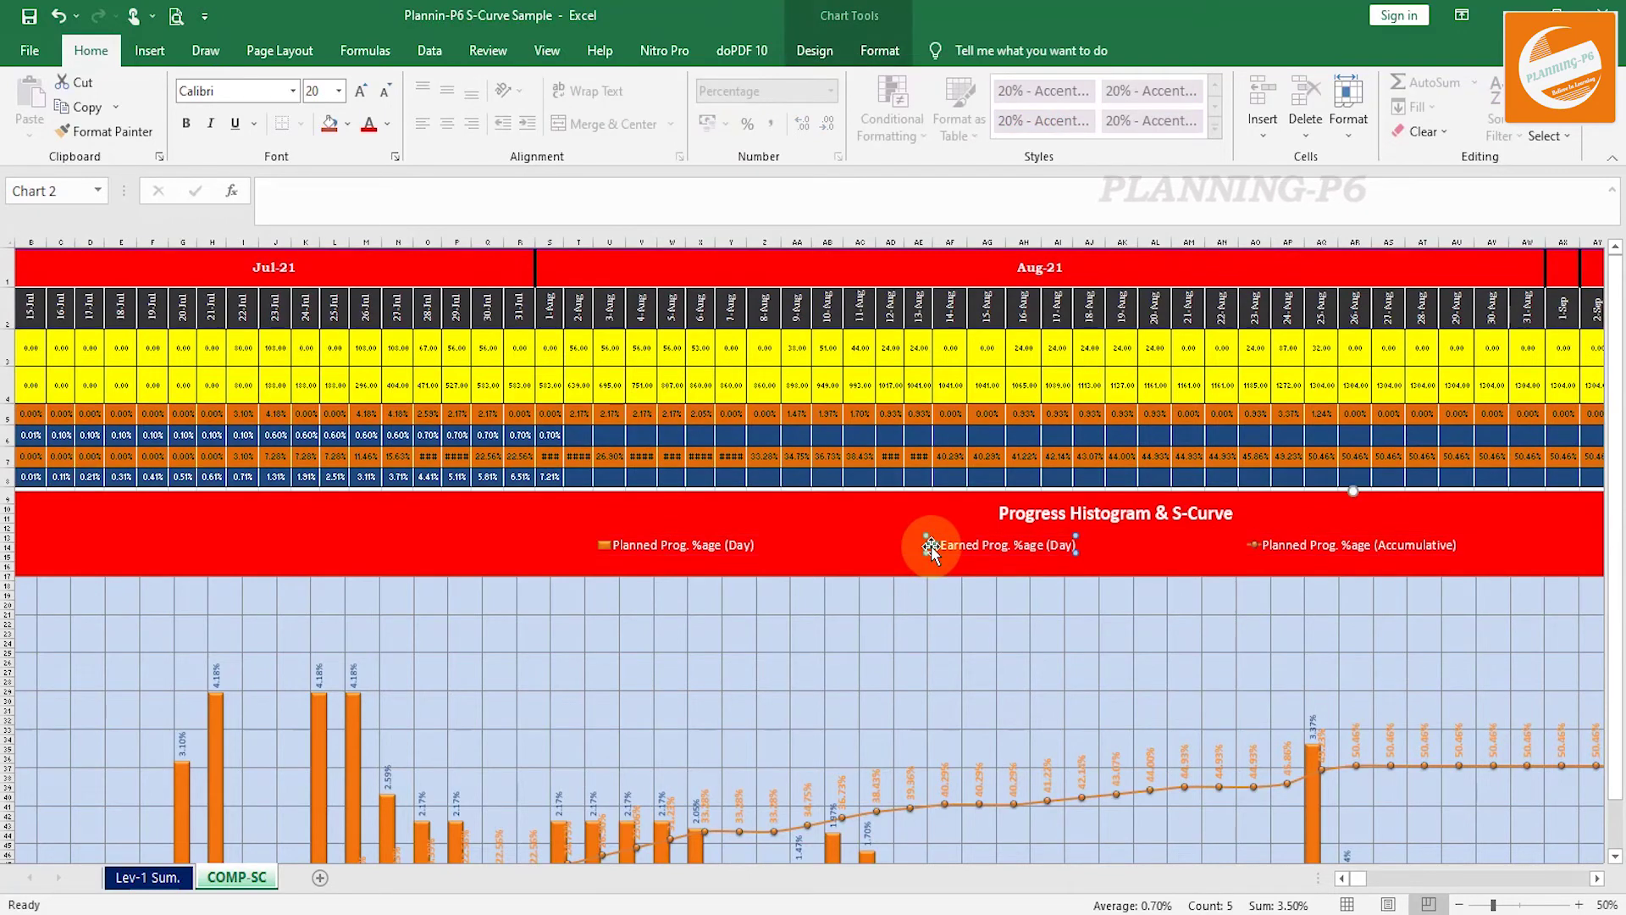
double_click(931, 547)
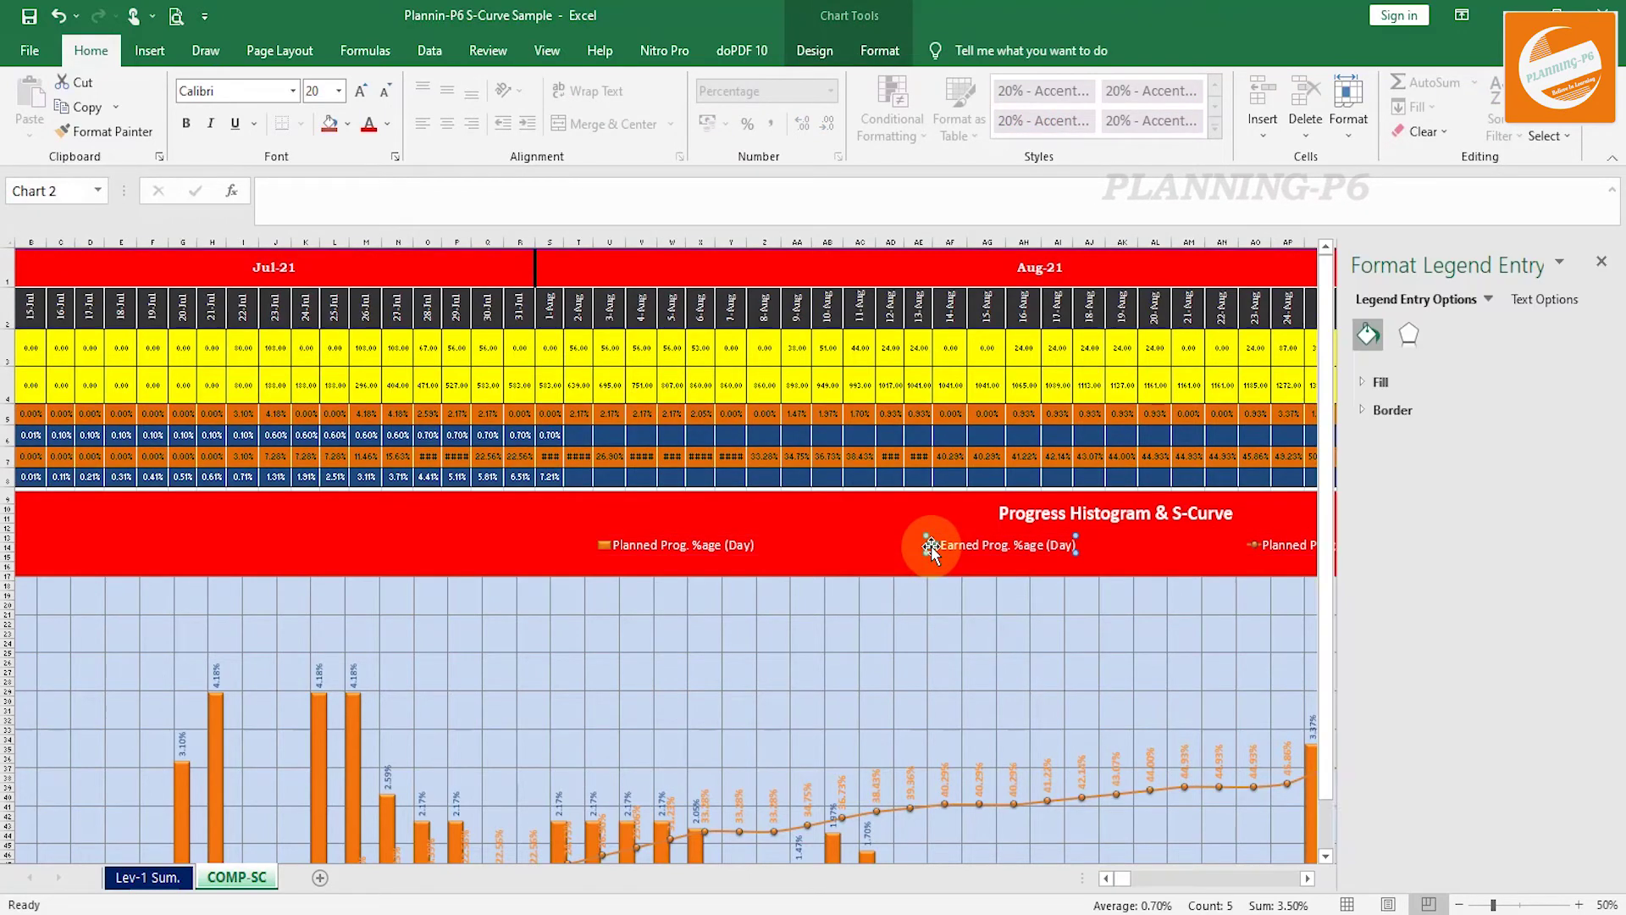
Review the fill options of the Earned Prog. %age (Day) legend entry and the chart title, closing the formatting options when done.
right_click(930, 546)
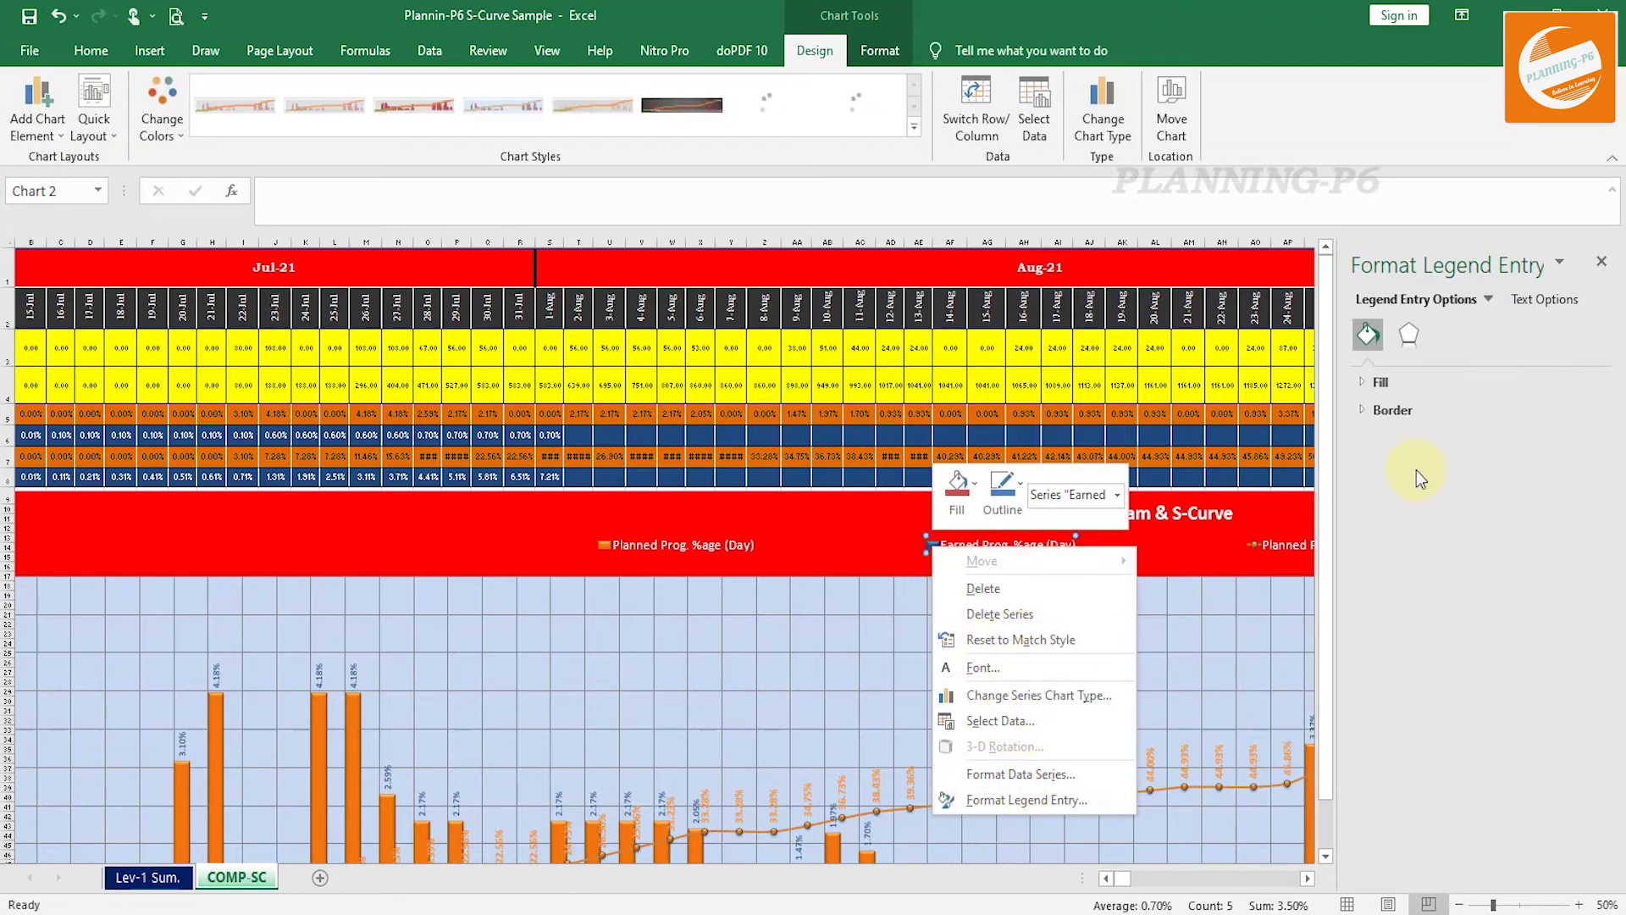
left_click(1397, 407)
left_click(1372, 383)
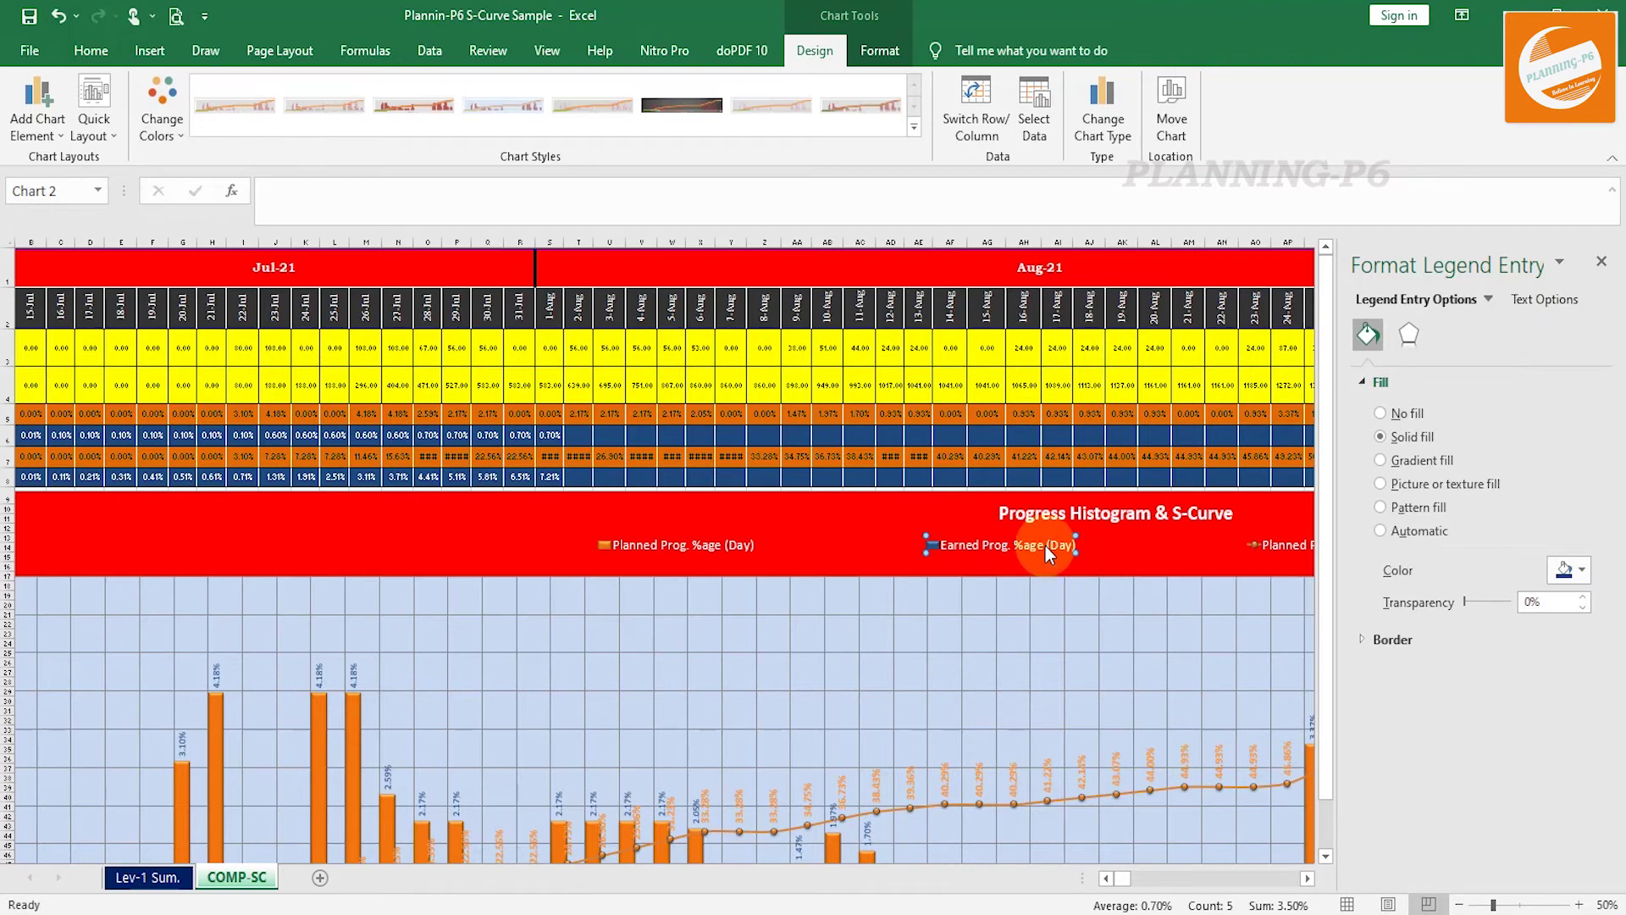
left_click(1073, 517)
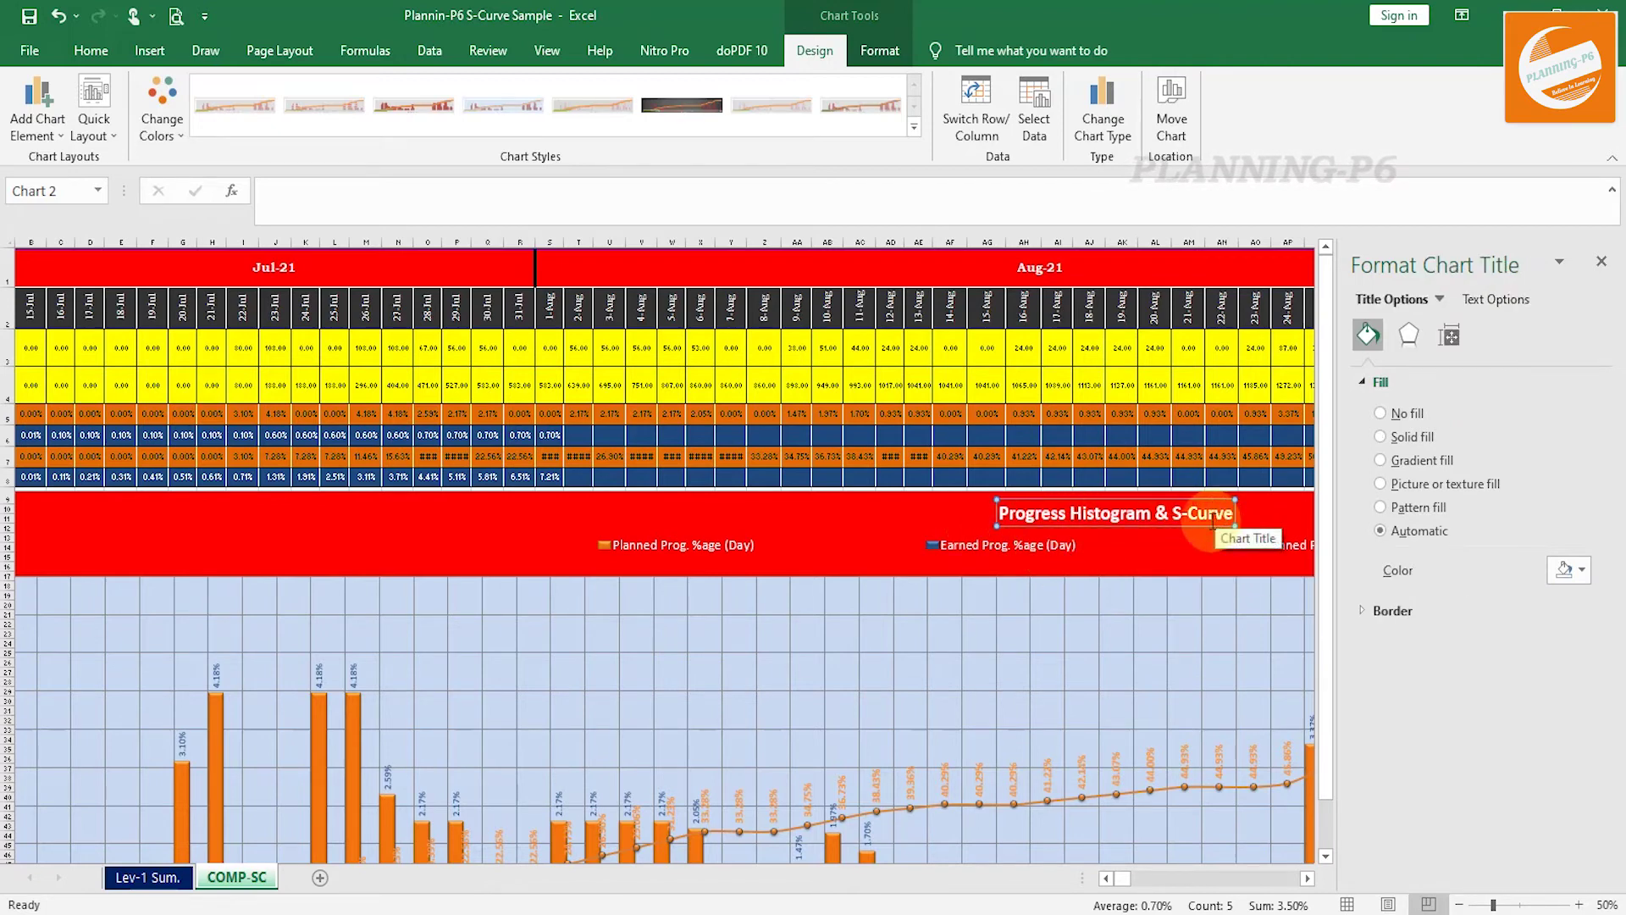
left_click(1601, 262)
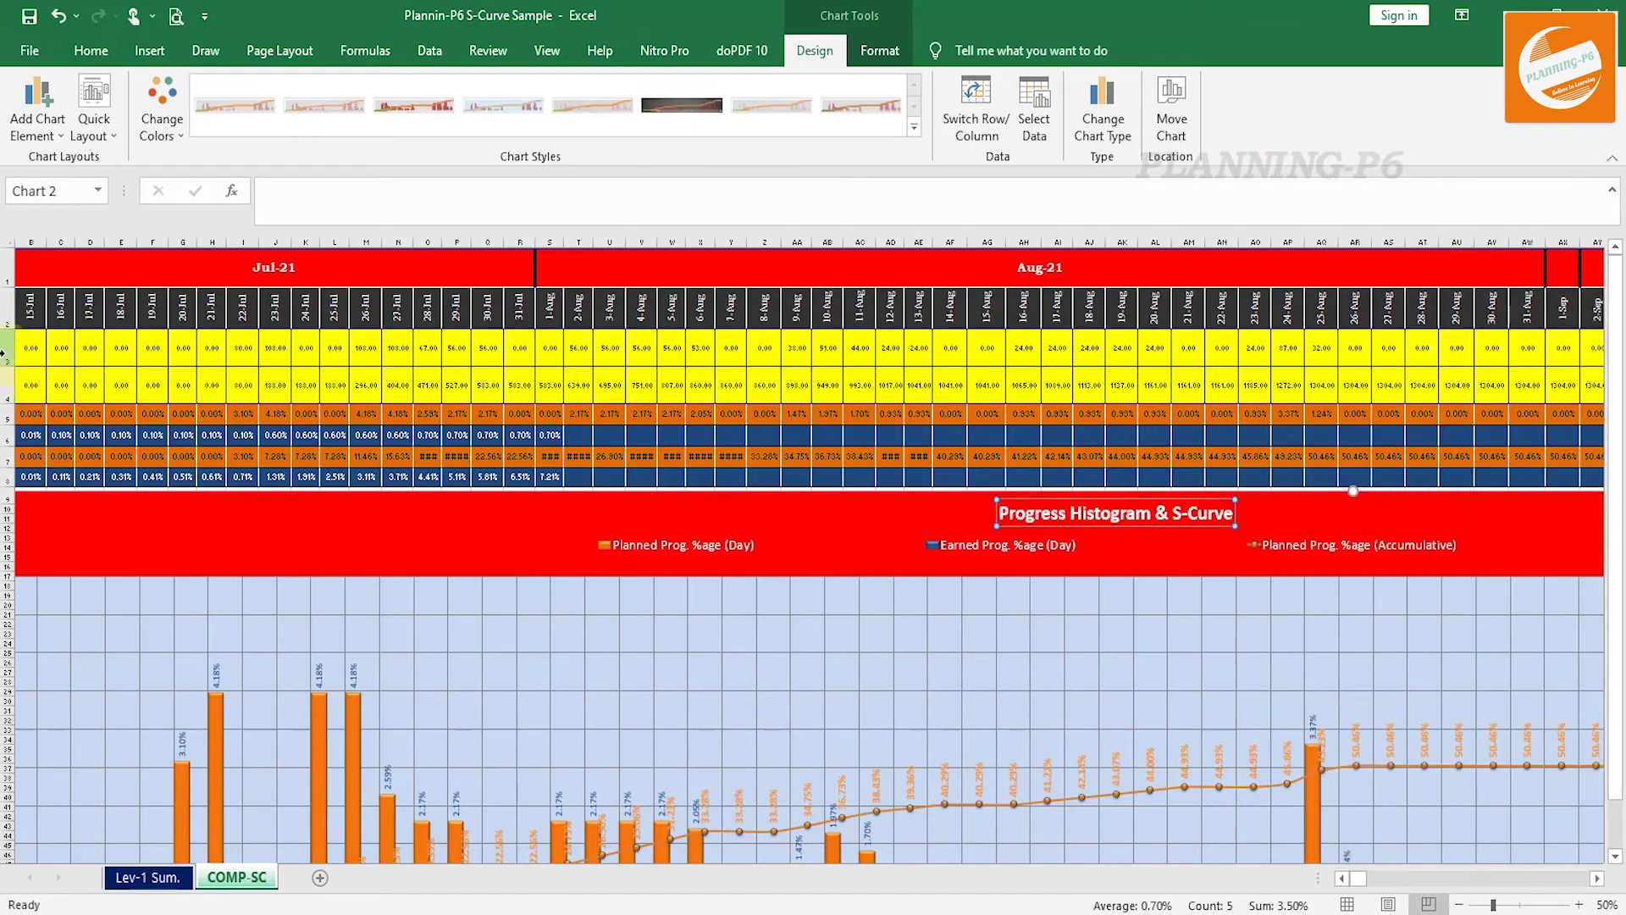
Hide rows 3 and 4 containing the daily and accumulative Org_Planned Manhours.
left_click_drag(3, 354, 5, 385)
right_click(5, 379)
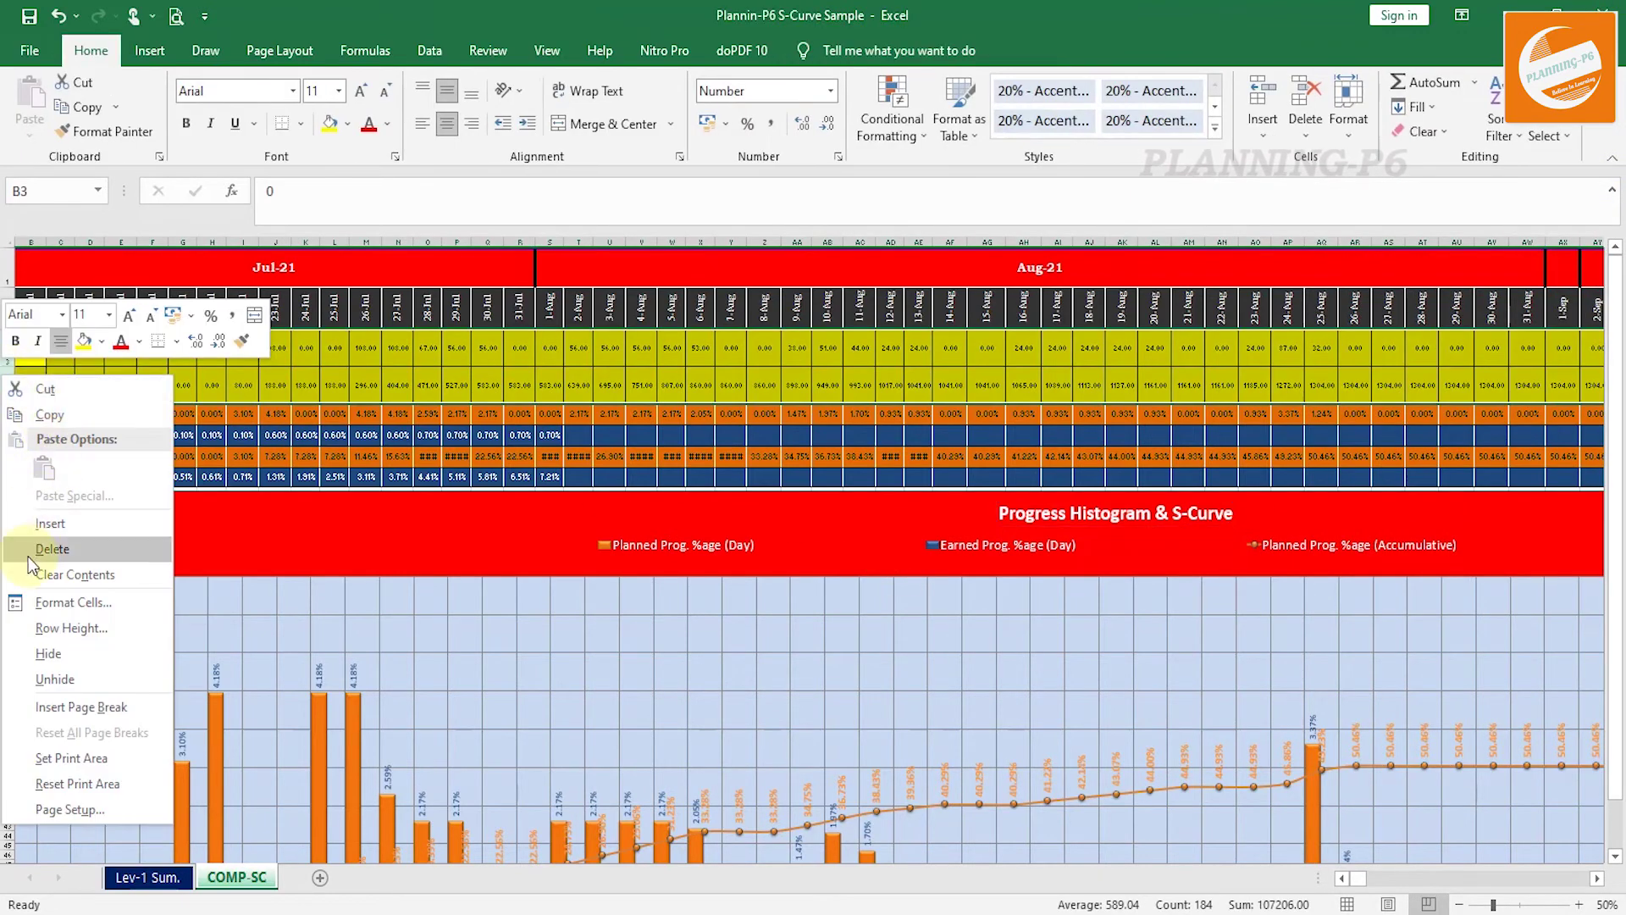
left_click(66, 654)
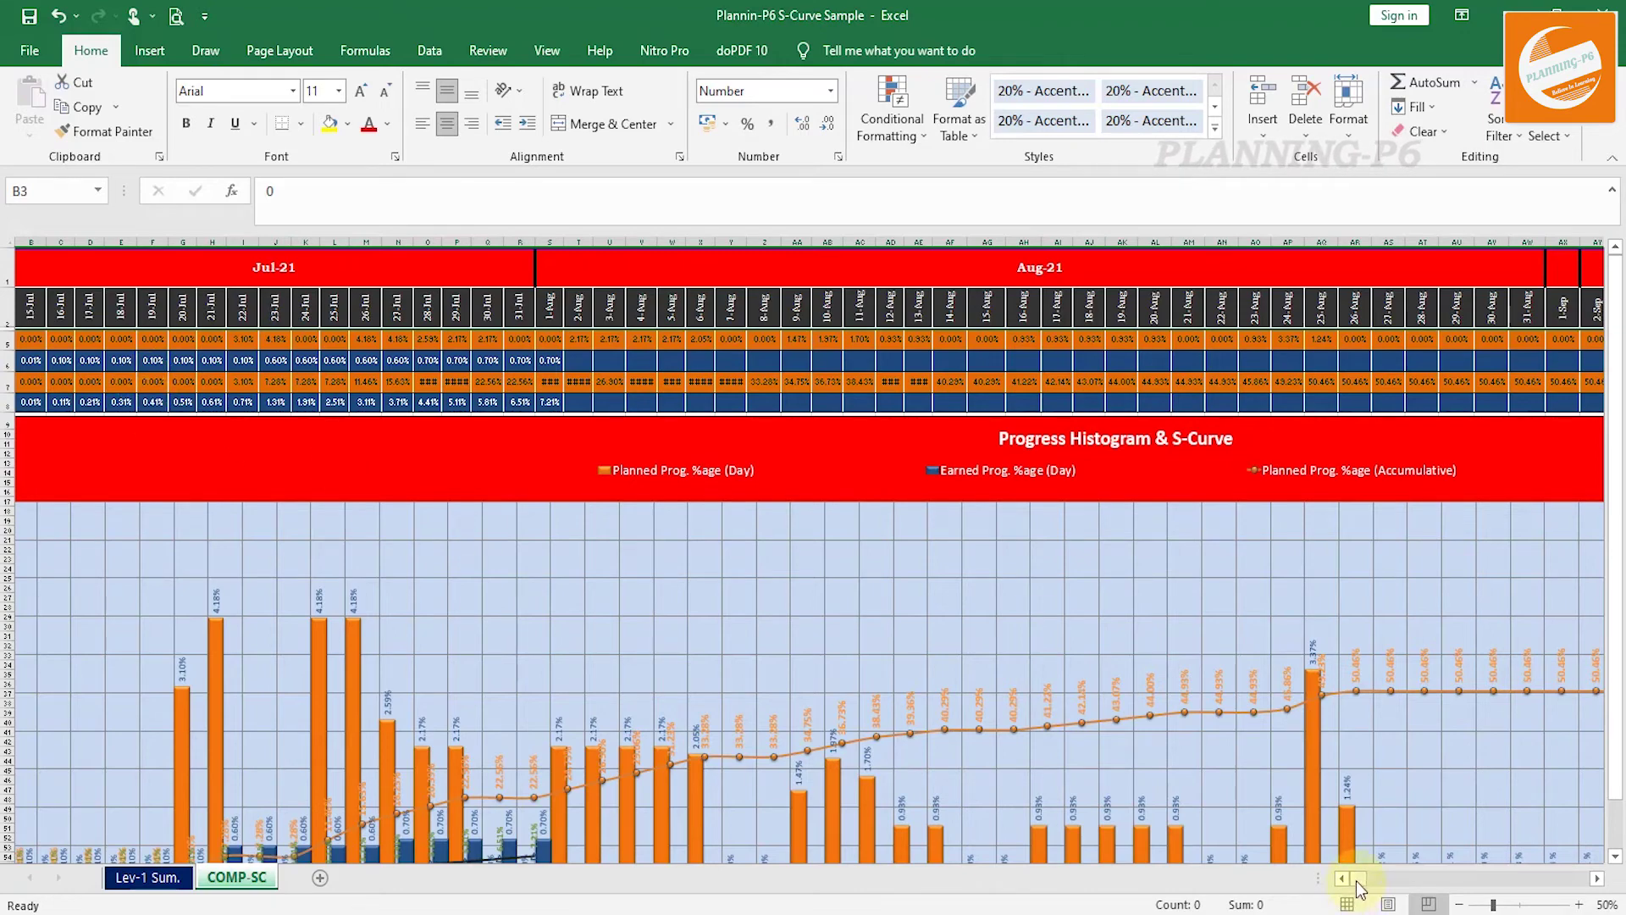
Examine the font settings of the chart's axis title, both axes and planned data labels, and the Planned Prog. %age (Day) series.
left_click_drag(1356, 881, 1305, 881)
scroll(350, 570, "down", 3)
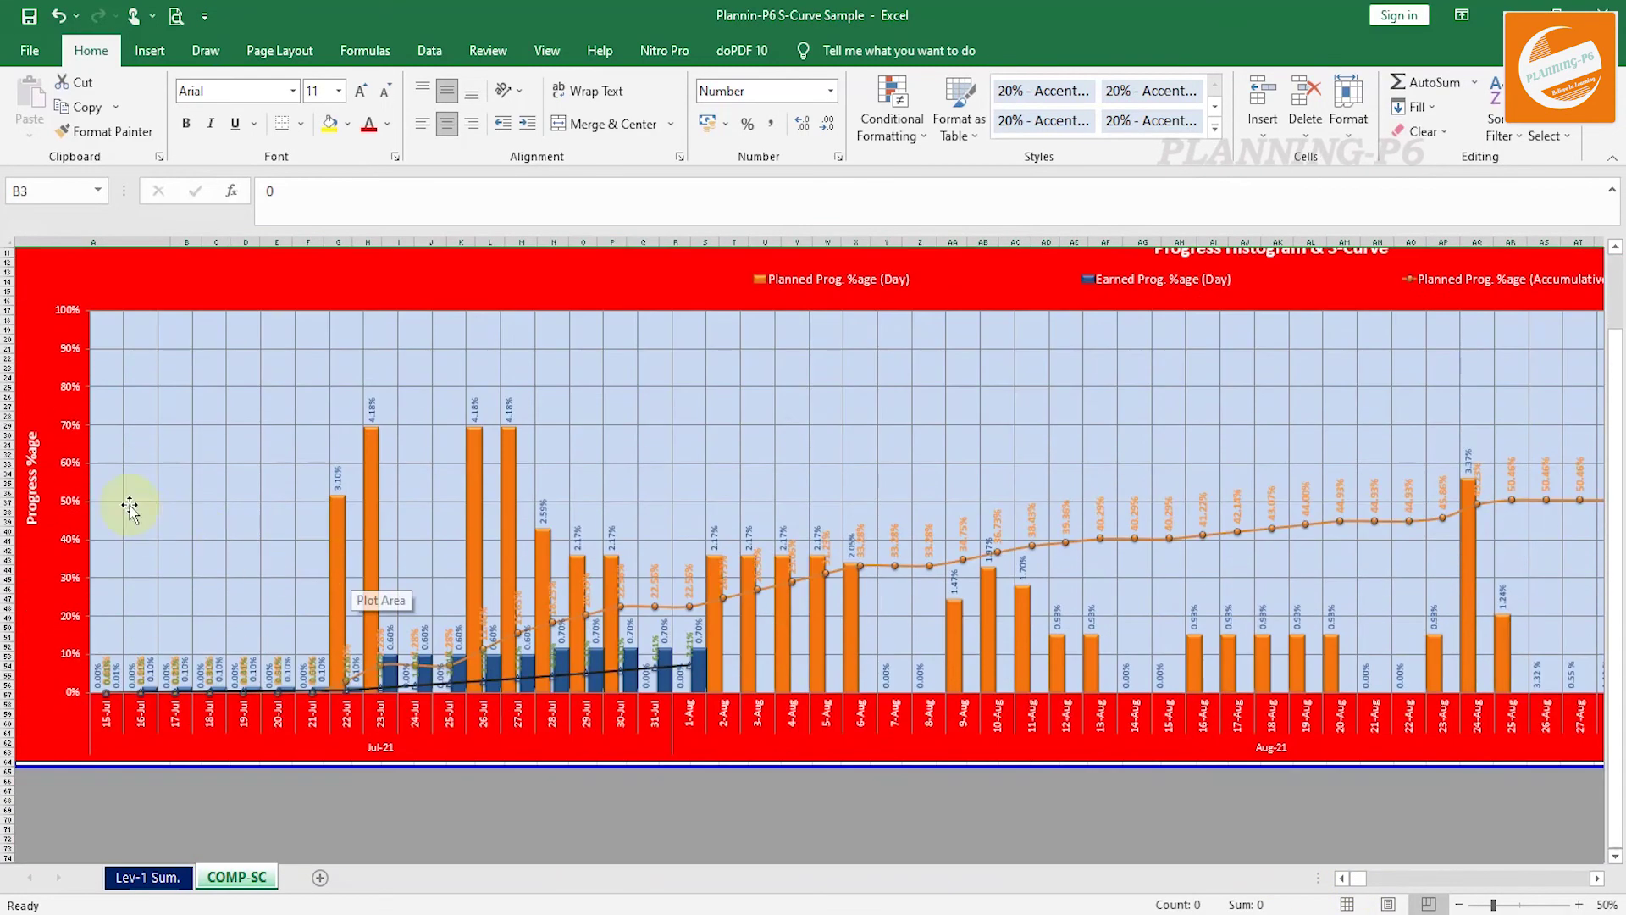
left_click(30, 474)
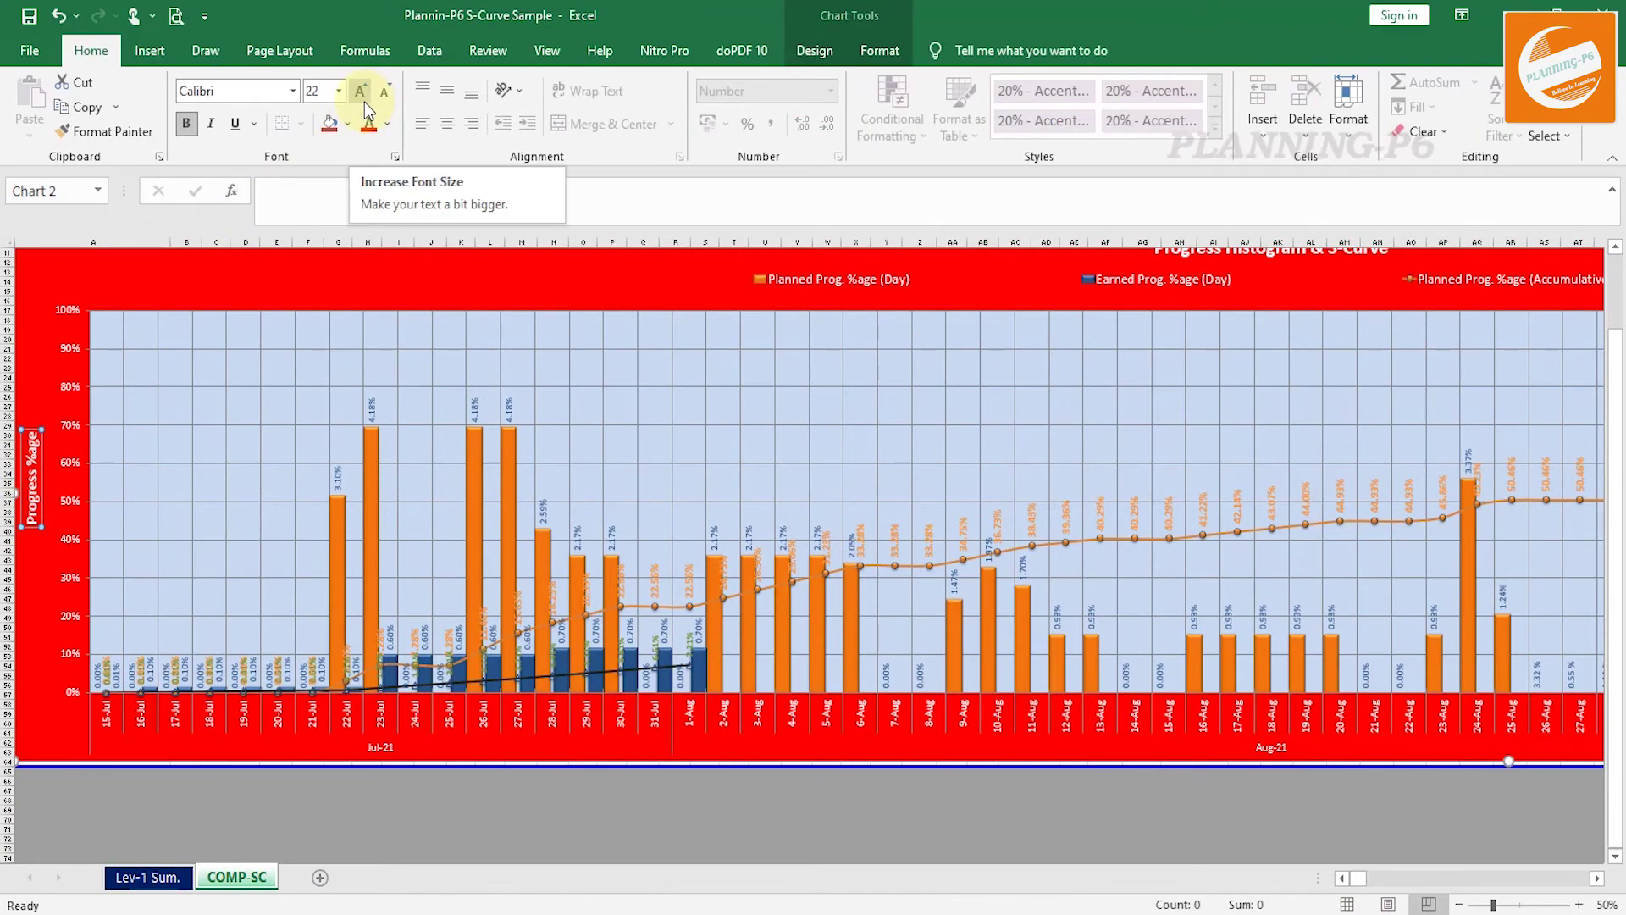
left_click(69, 346)
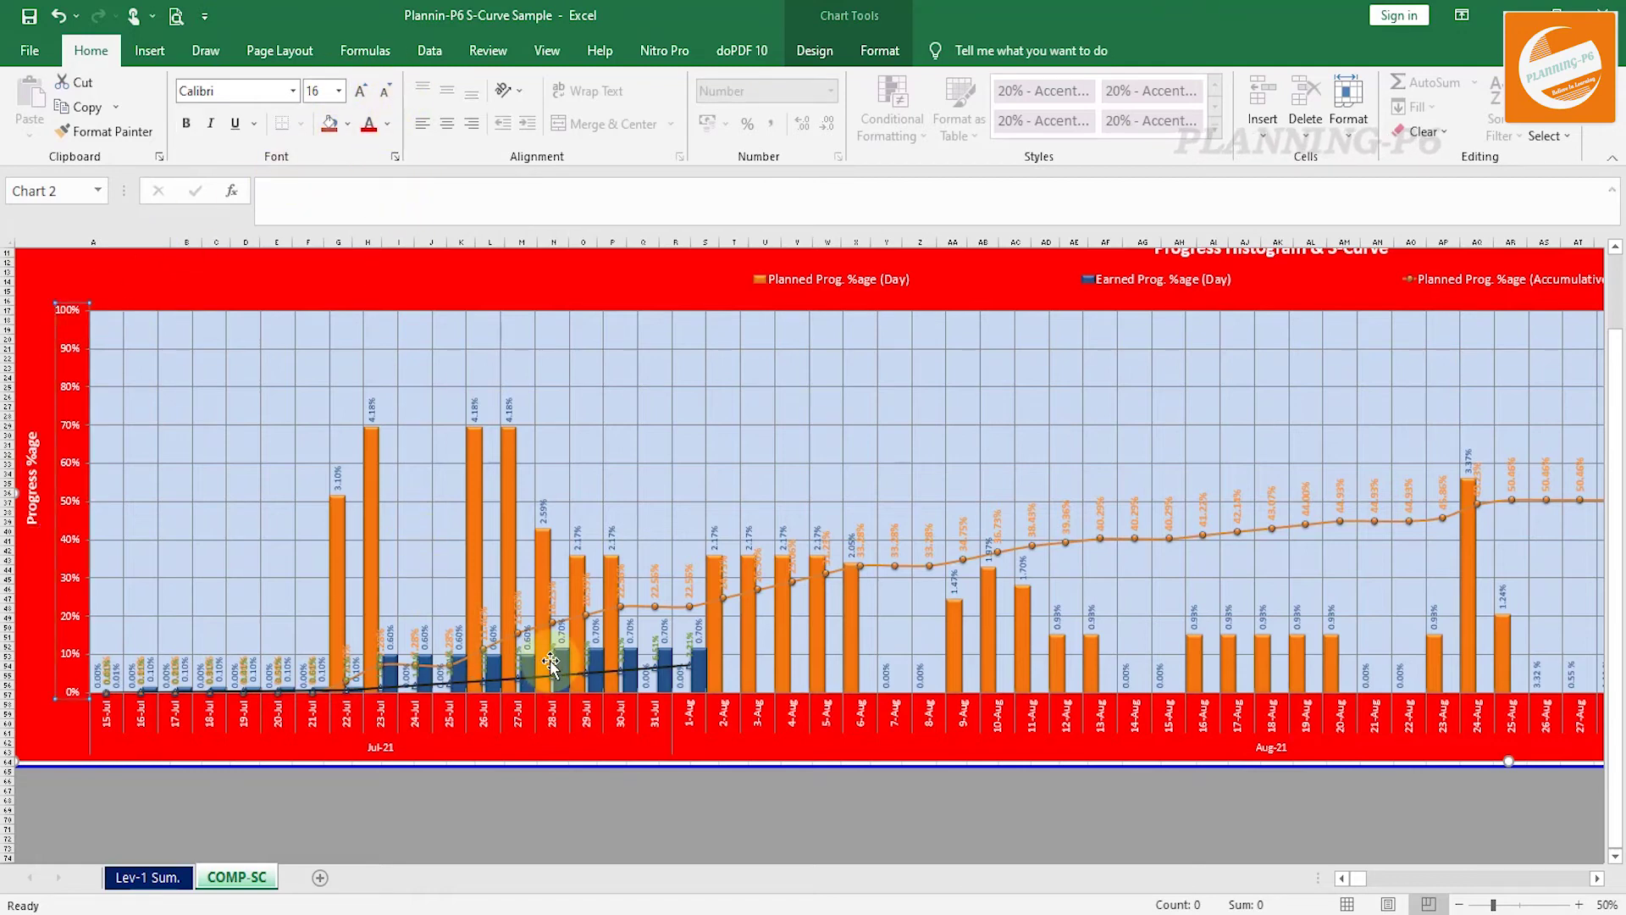
left_click(580, 546)
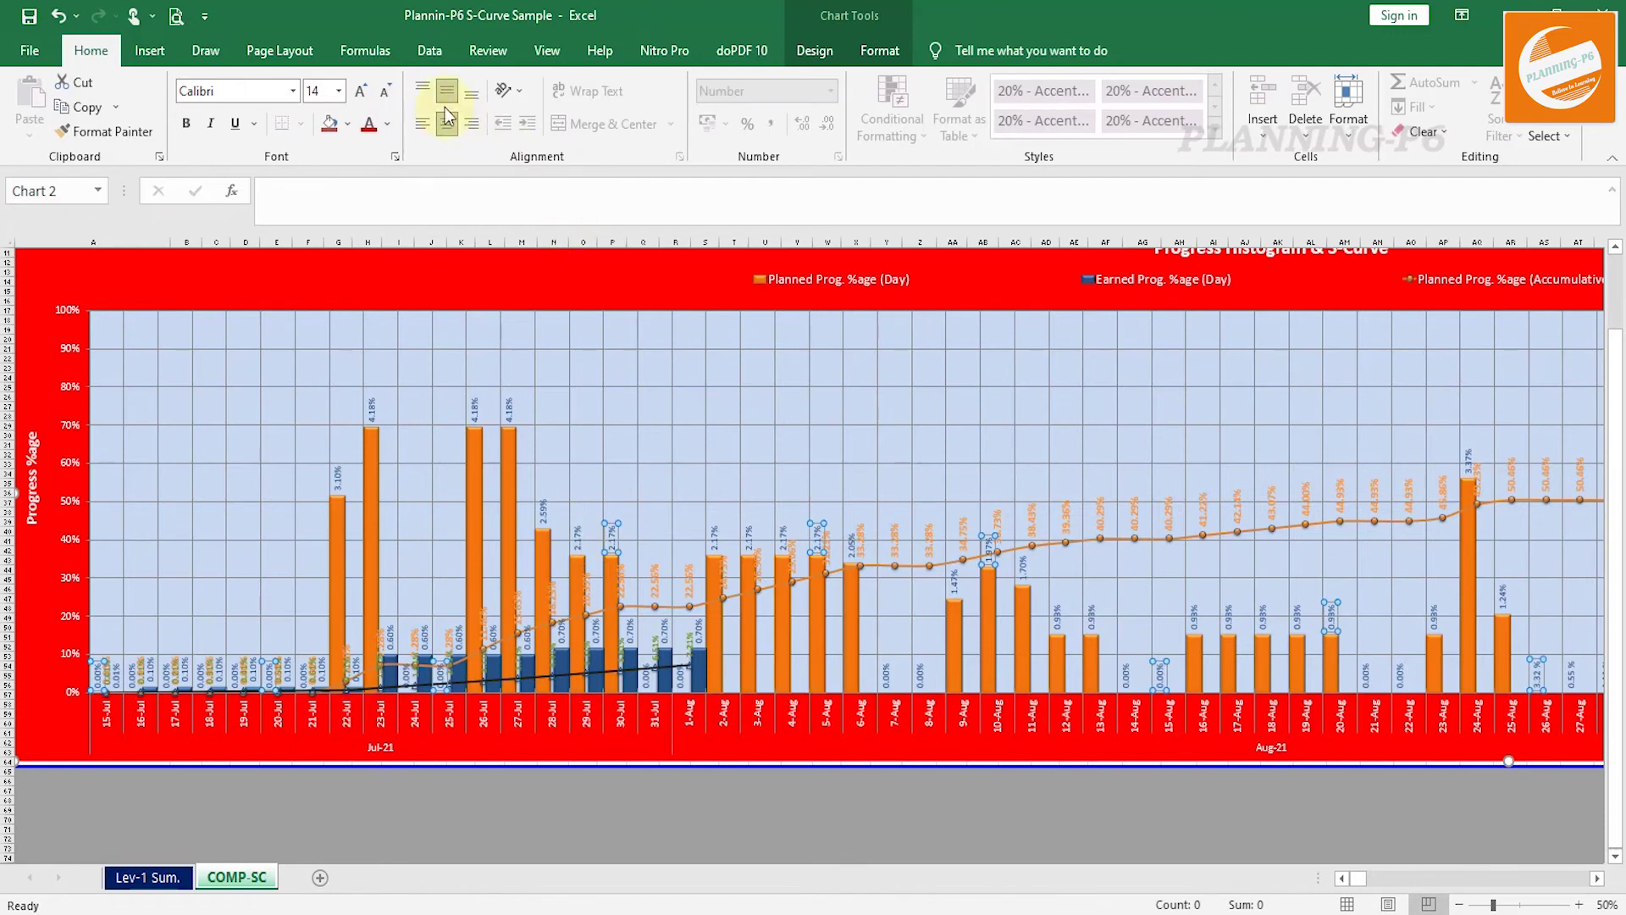
left_click(725, 626)
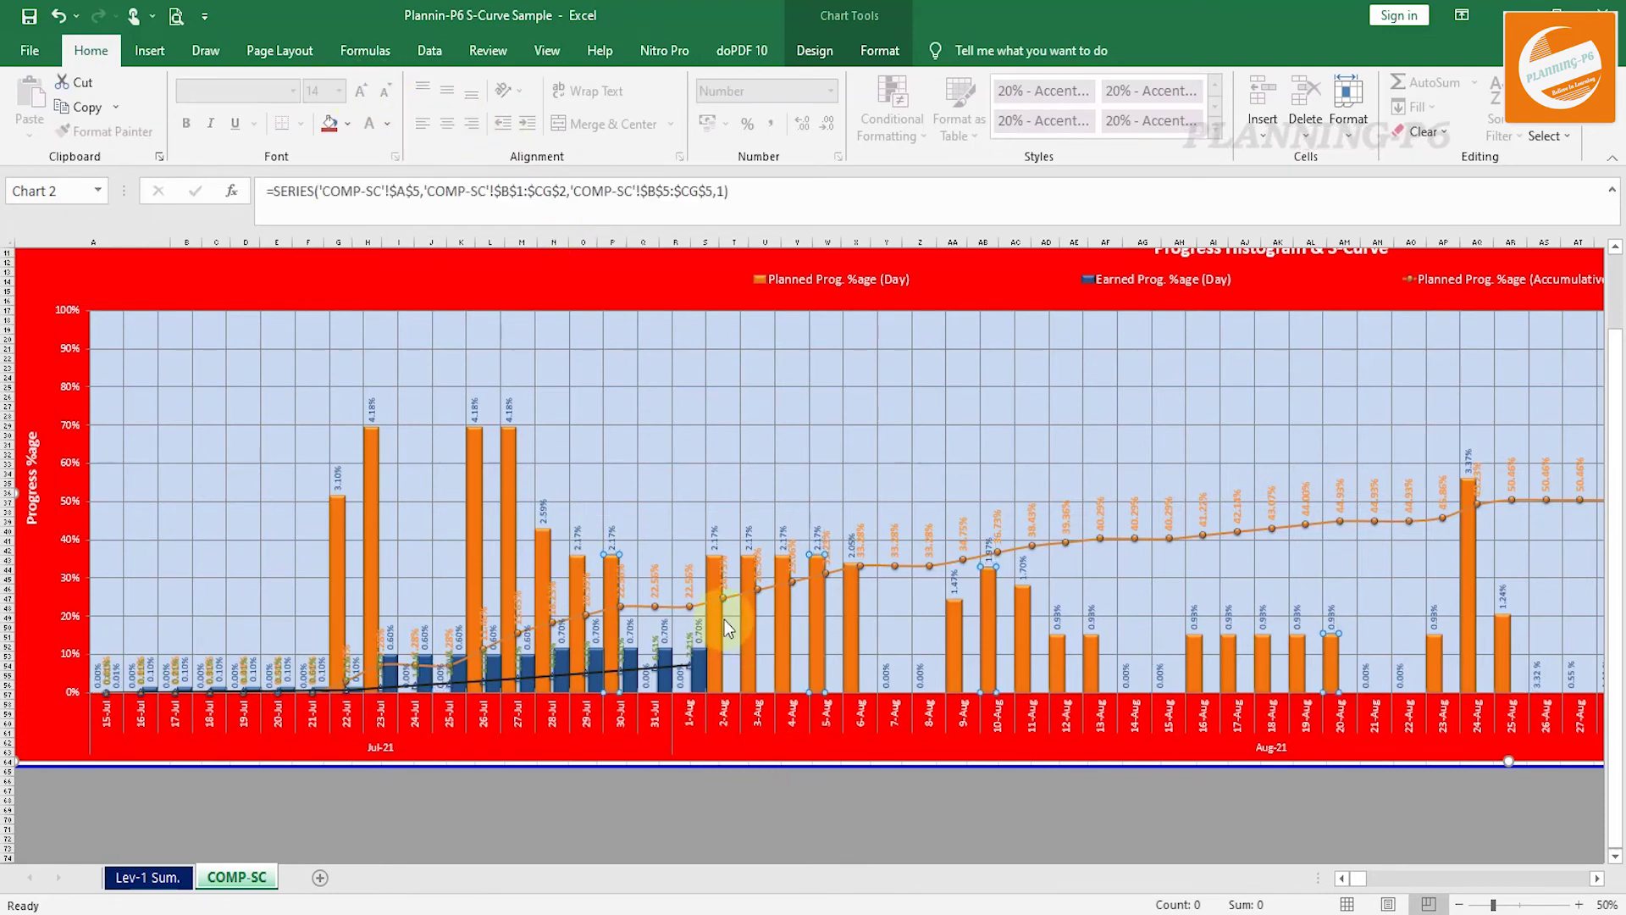
left_click(845, 711)
scroll(847, 593, "up", 3)
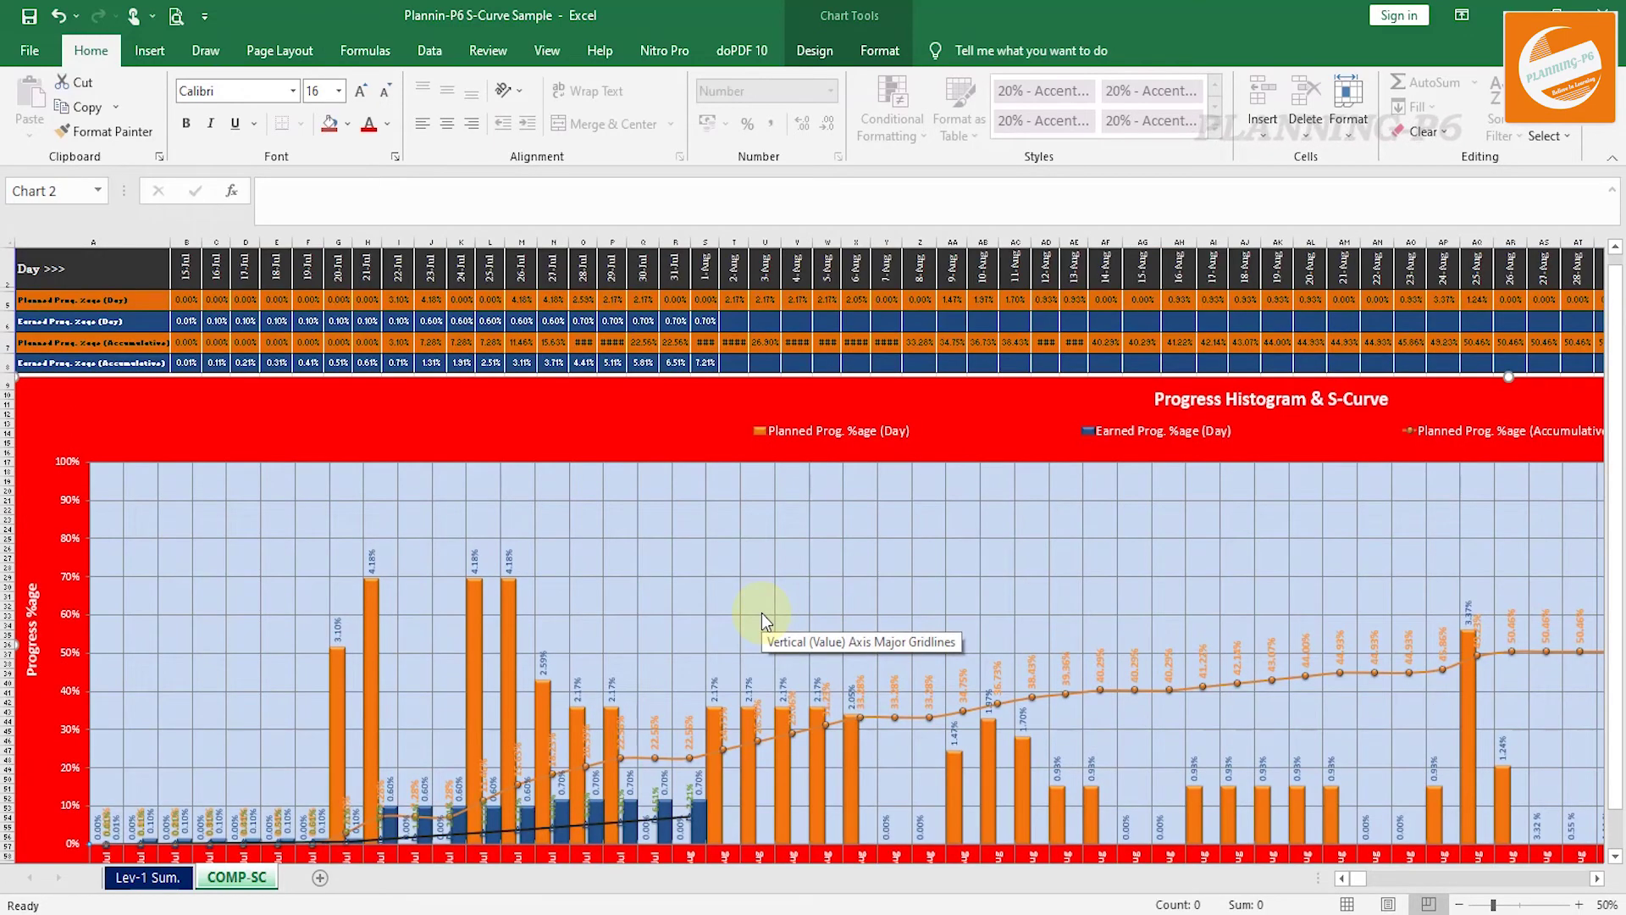
Copy the Progress Histogram & S-Curve chart from COMP-SC and paste it below the title banner on the Lev-1 Sum. sheet.
left_click(350, 430)
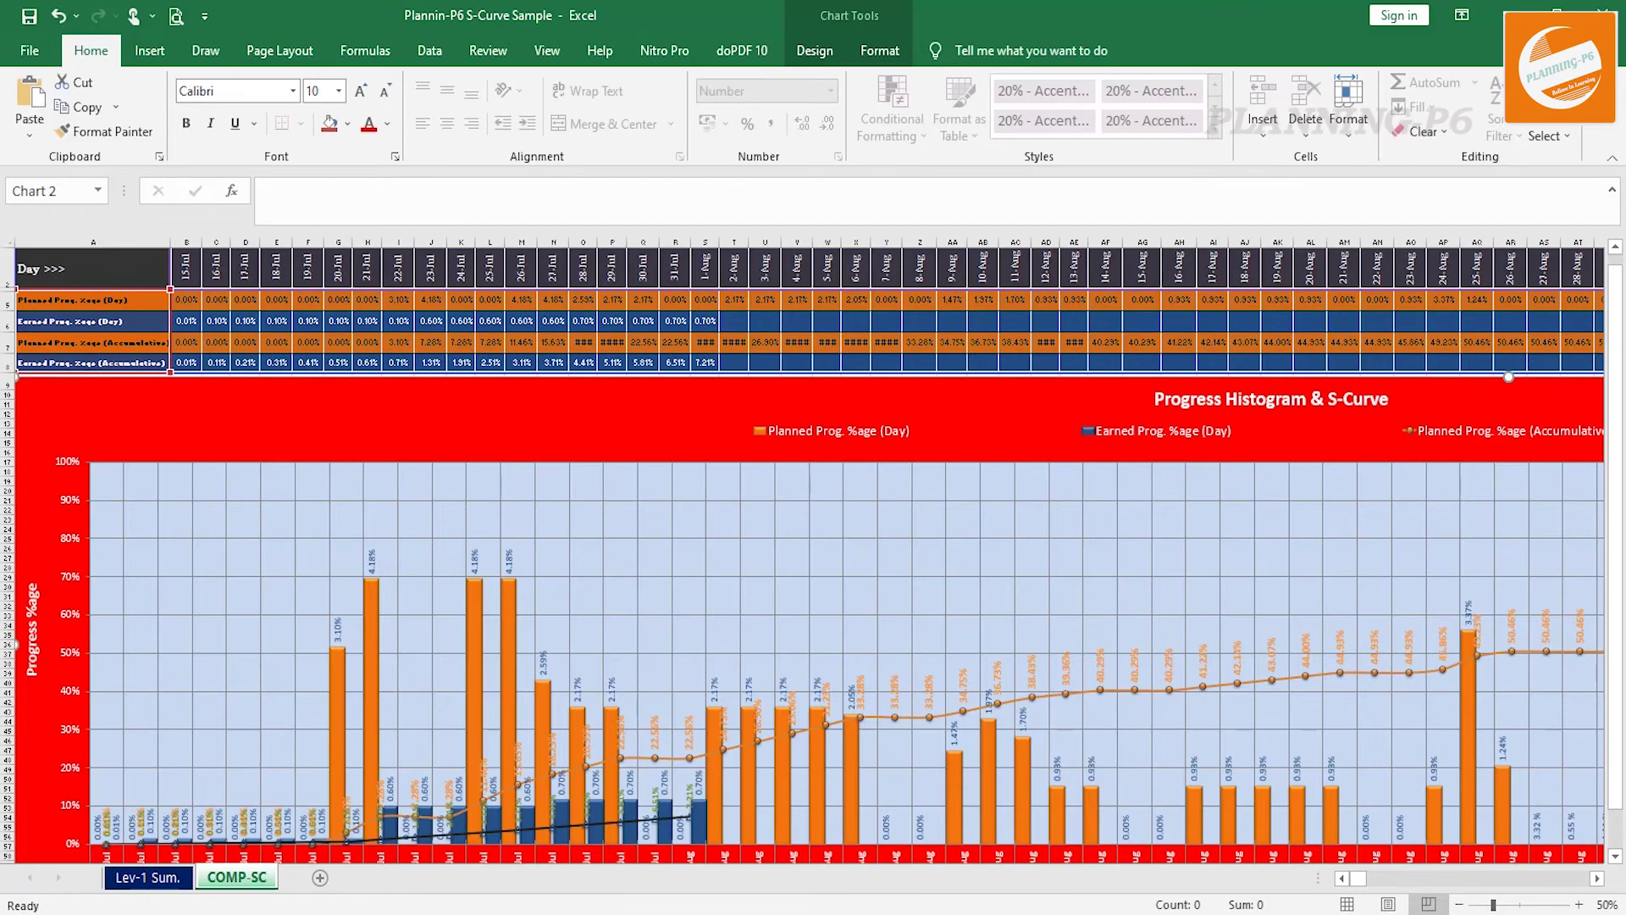
left_click(148, 877)
left_click(184, 520)
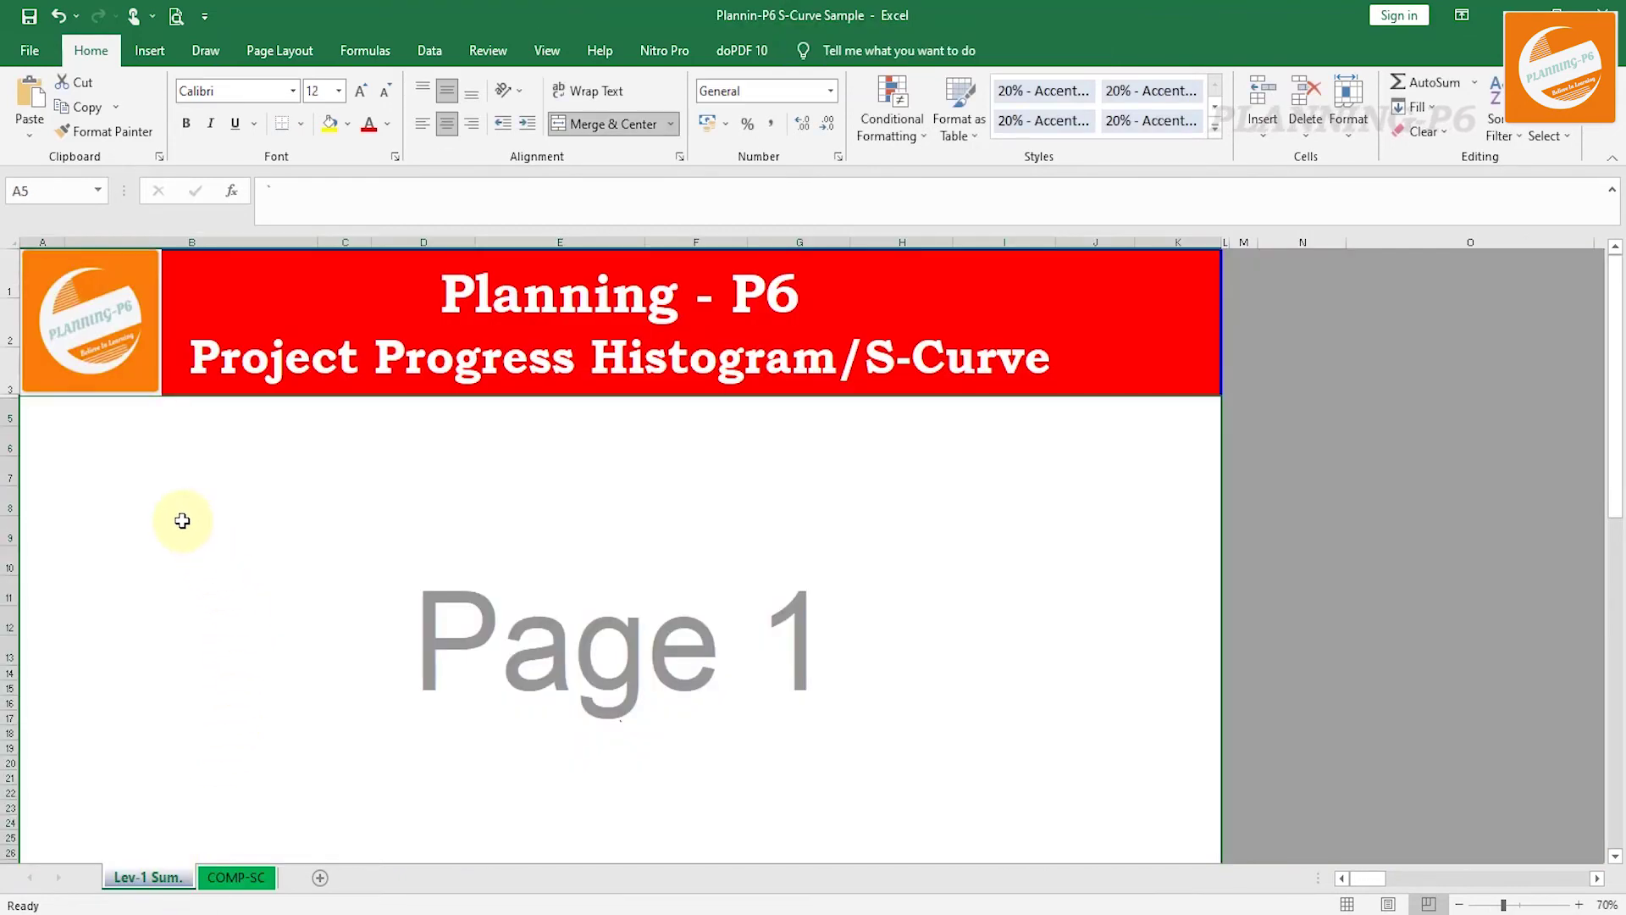
left_click(182, 520)
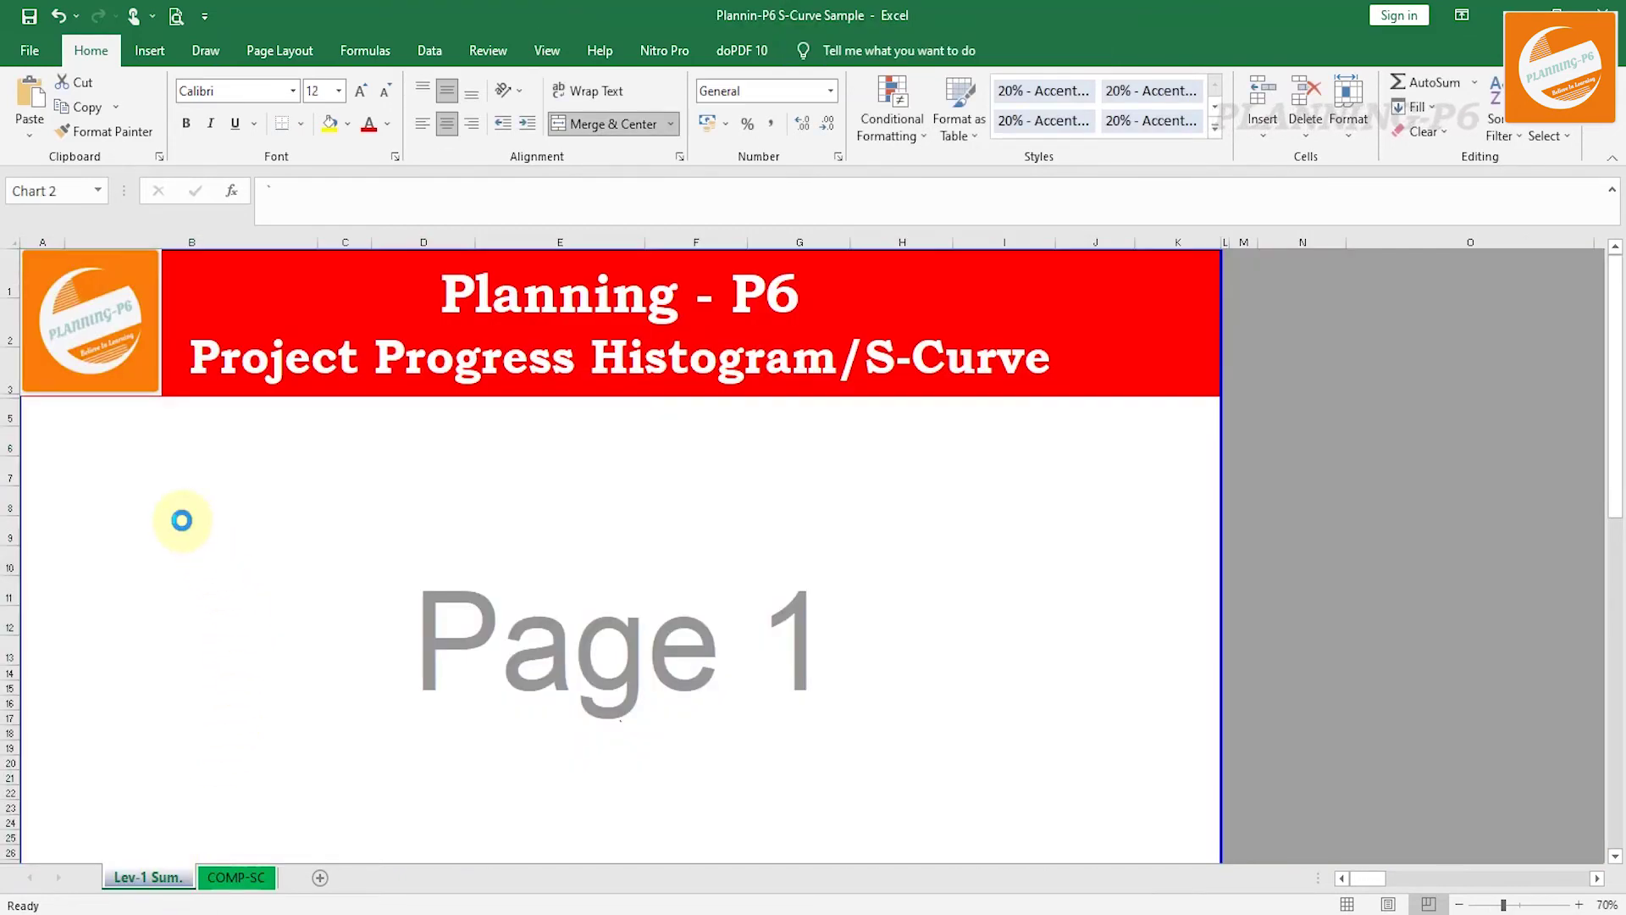
Narrow the pasted chart so that it matches the width of the title banner.
scroll(644, 763, "down", 1)
scroll(681, 718, "down", 6)
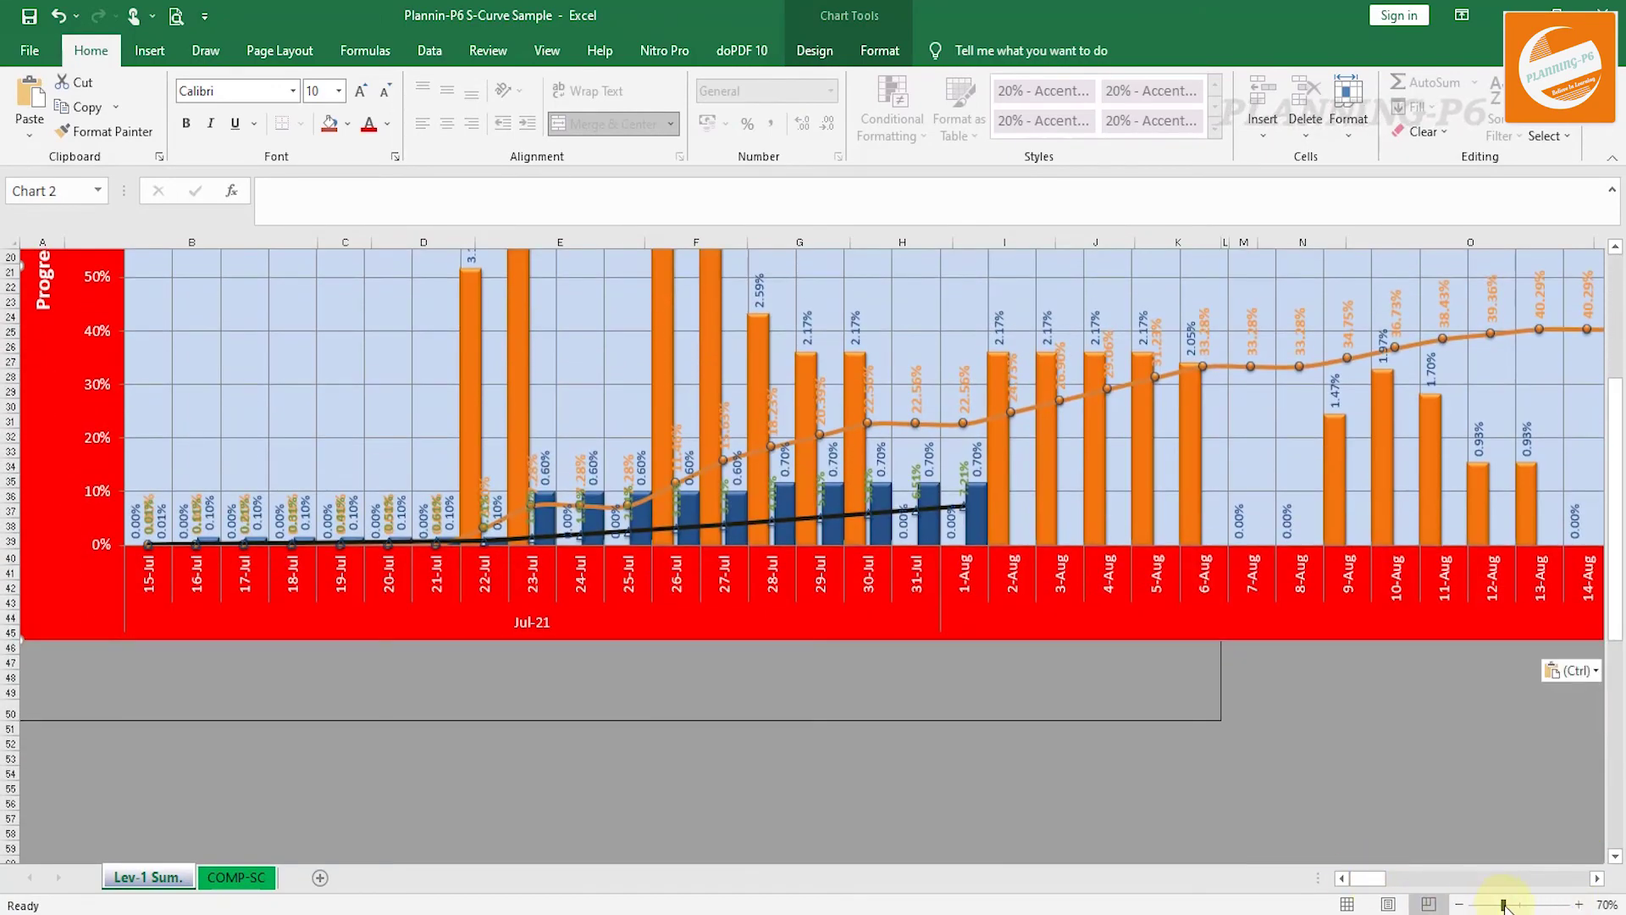
left_click_drag(1504, 906, 1452, 897)
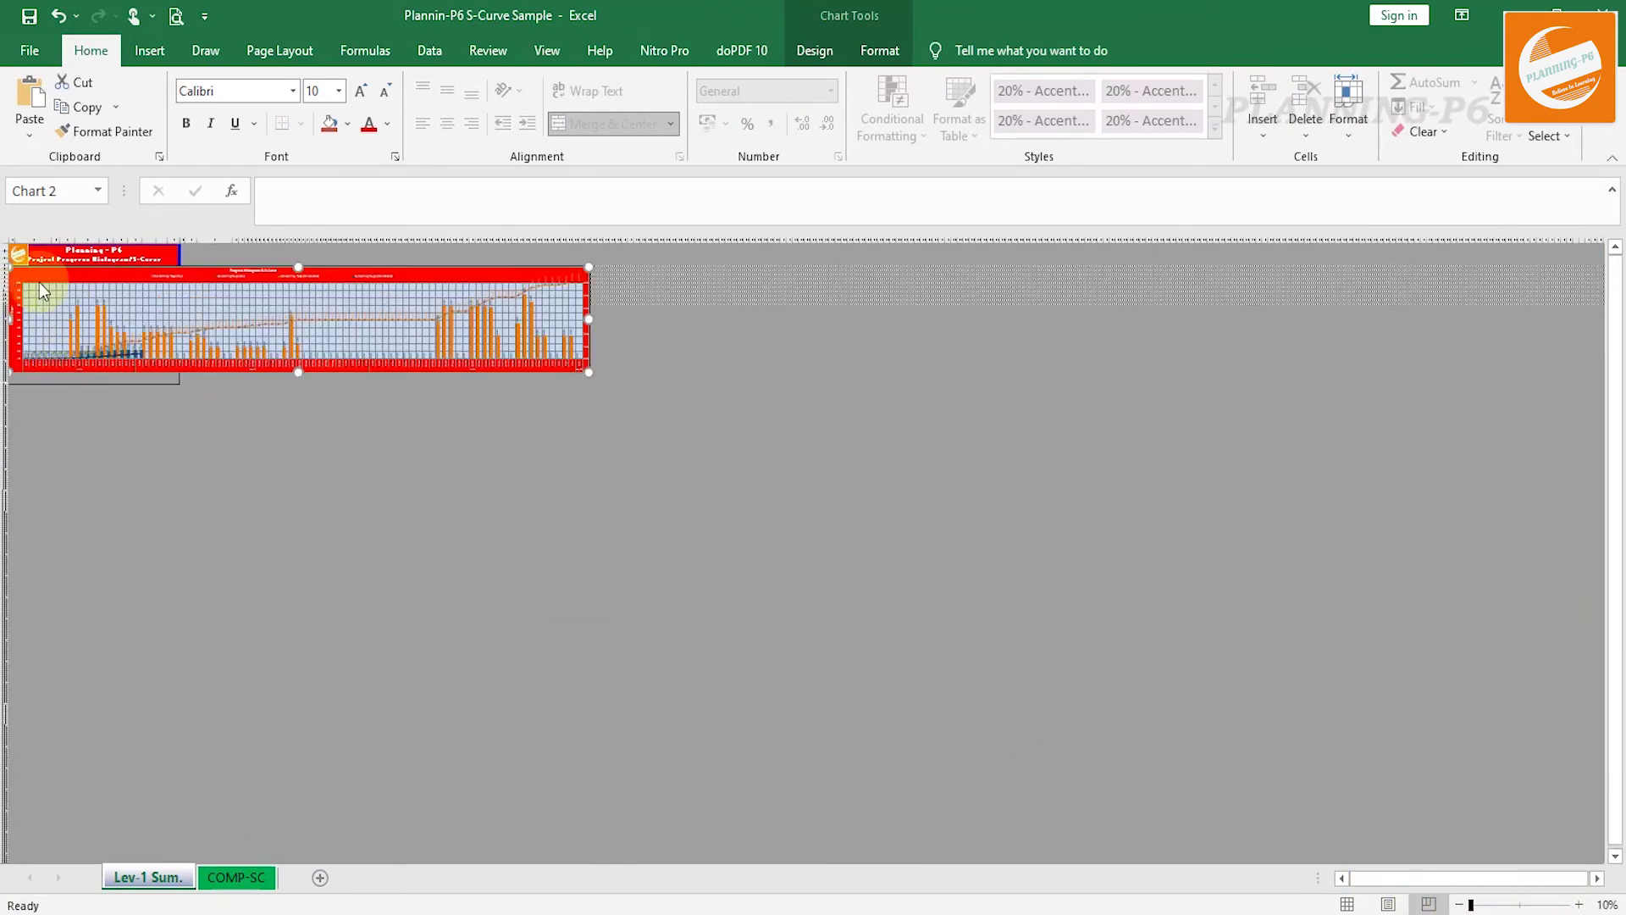
left_click_drag(591, 317, 179, 312)
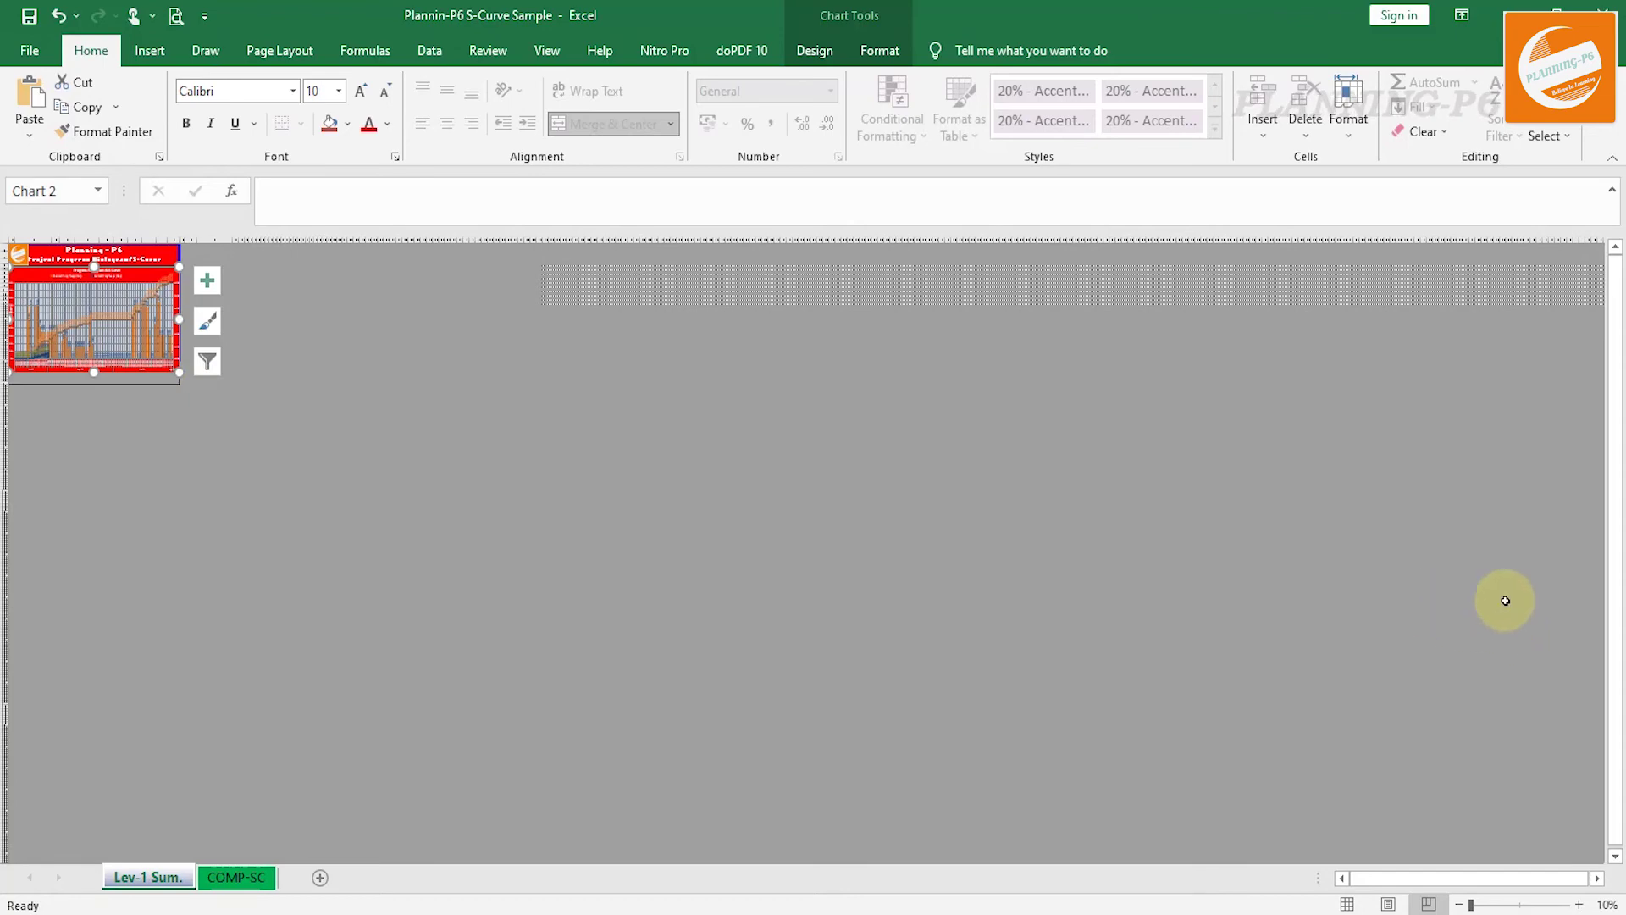
Shorten the chart from its lower edge to the page boundary and trim its right edge slightly inside the page, deselecting the chart when done.
left_click(1580, 905)
left_click(1580, 905)
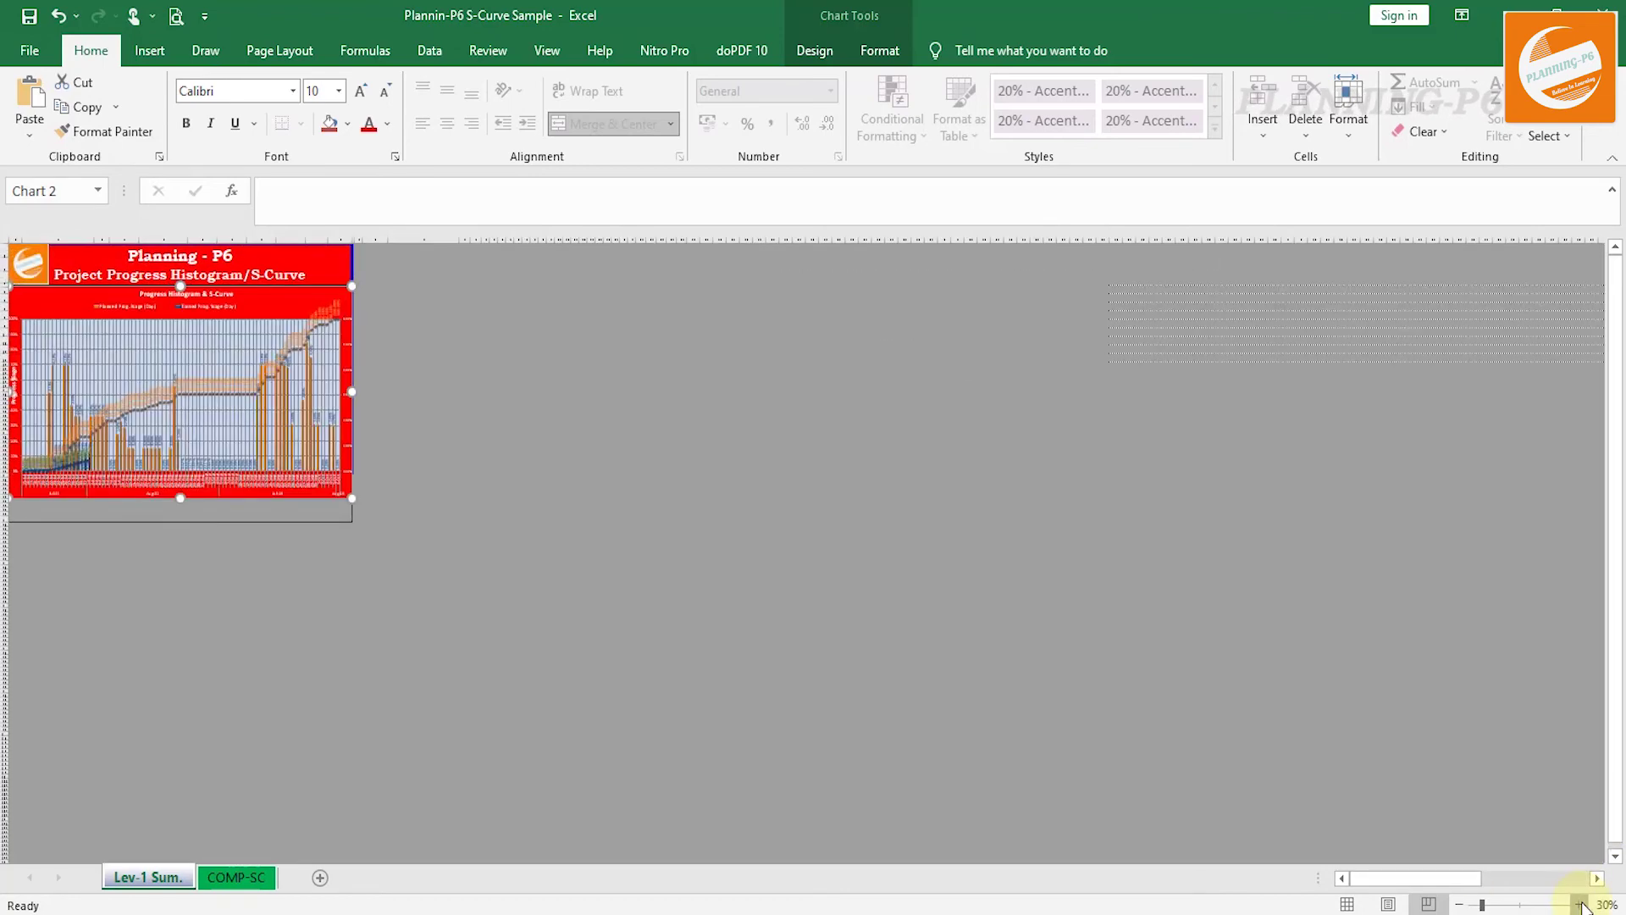
left_click(1580, 905)
left_click(1580, 905)
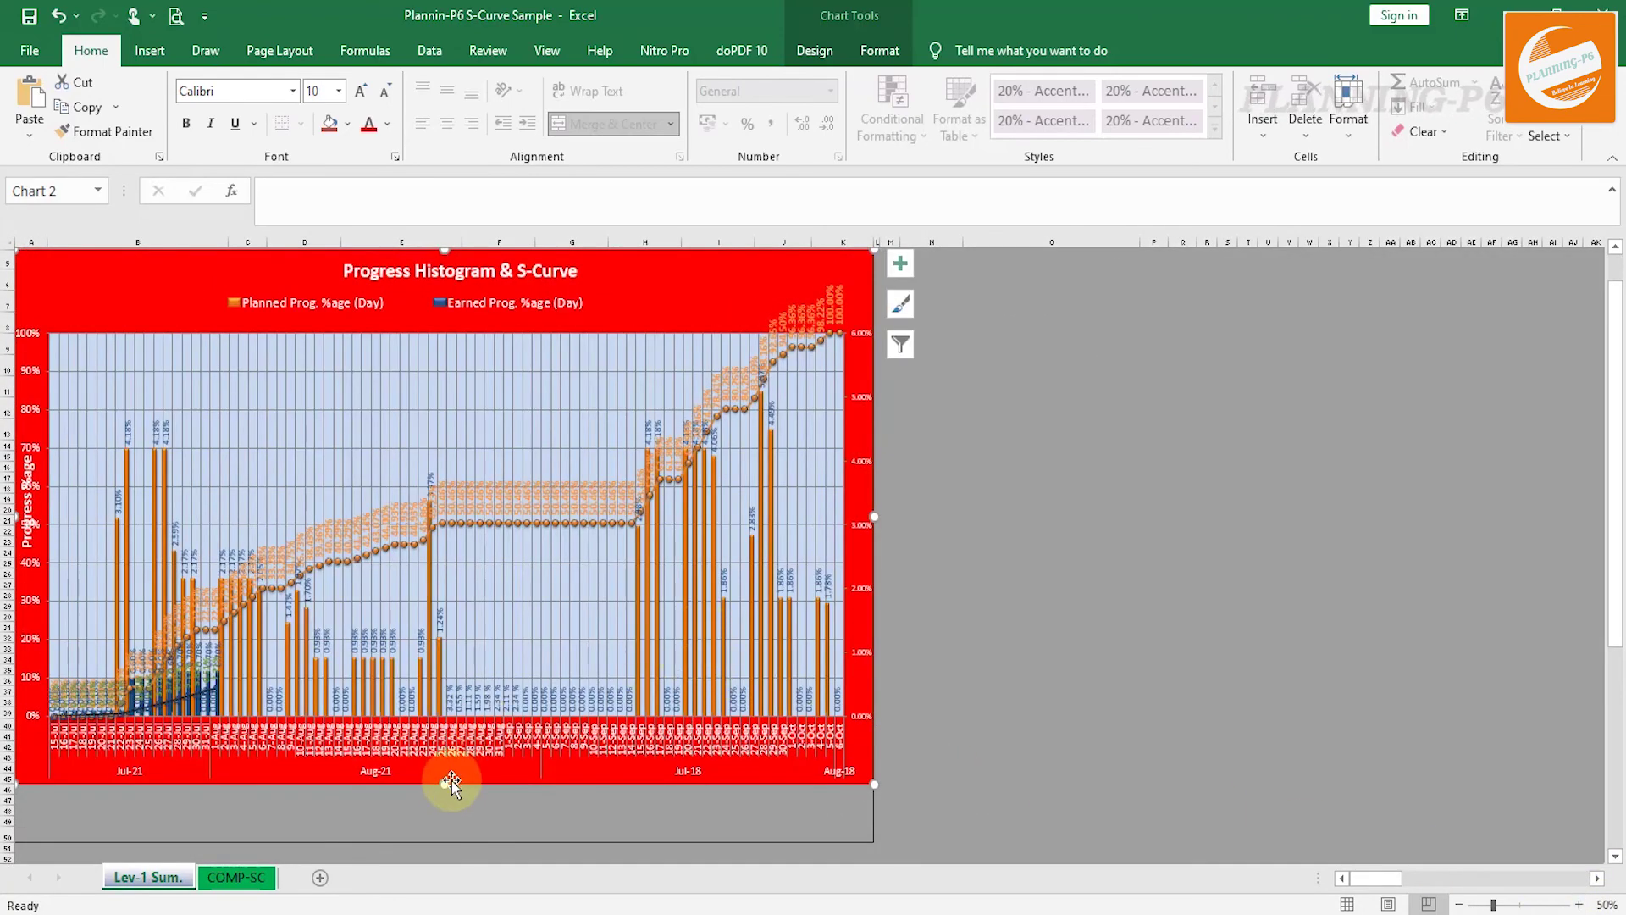
left_click(454, 736)
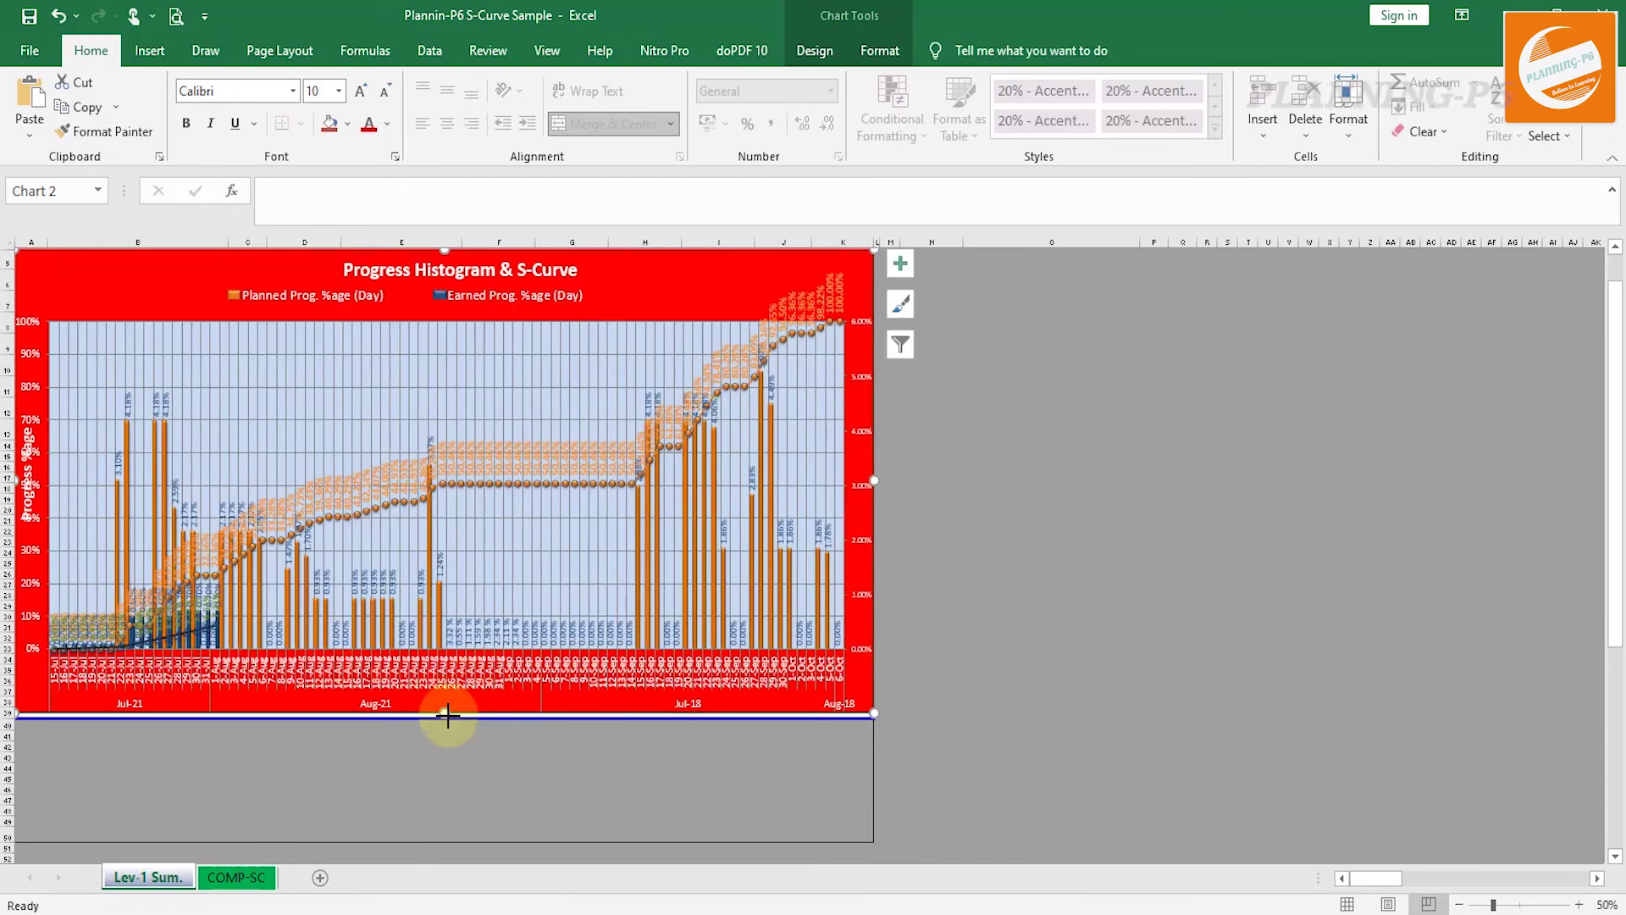
left_click_drag(443, 716, 453, 719)
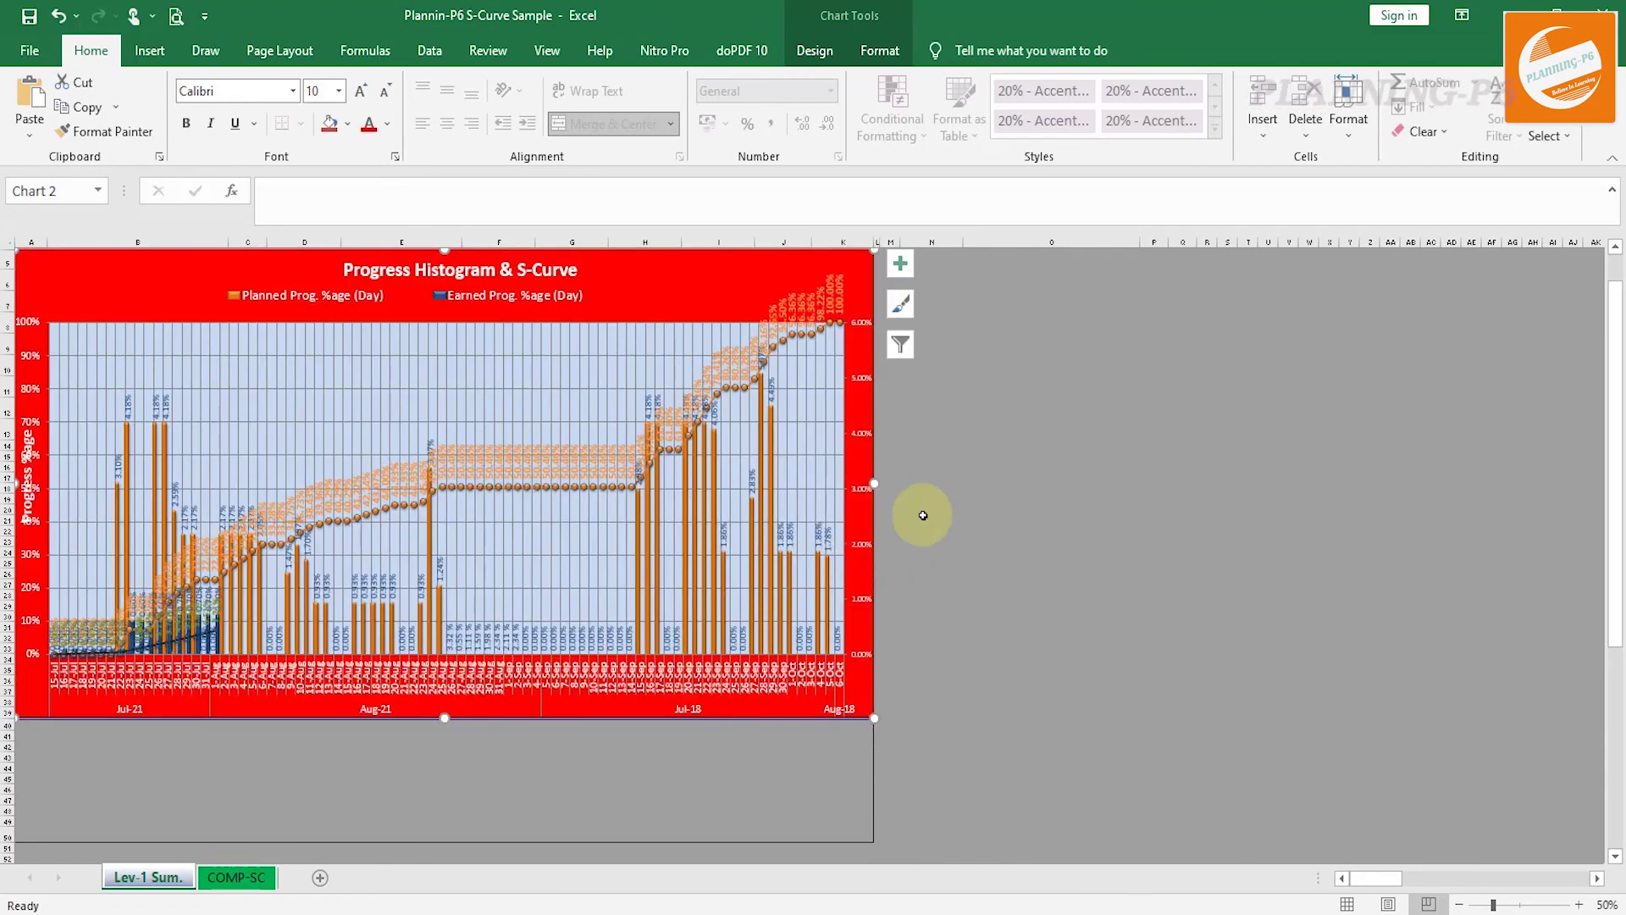
mouse_move(873, 483)
left_mouse_down()
mouse_move(851, 480)
mouse_move(868, 481)
left_mouse_up()
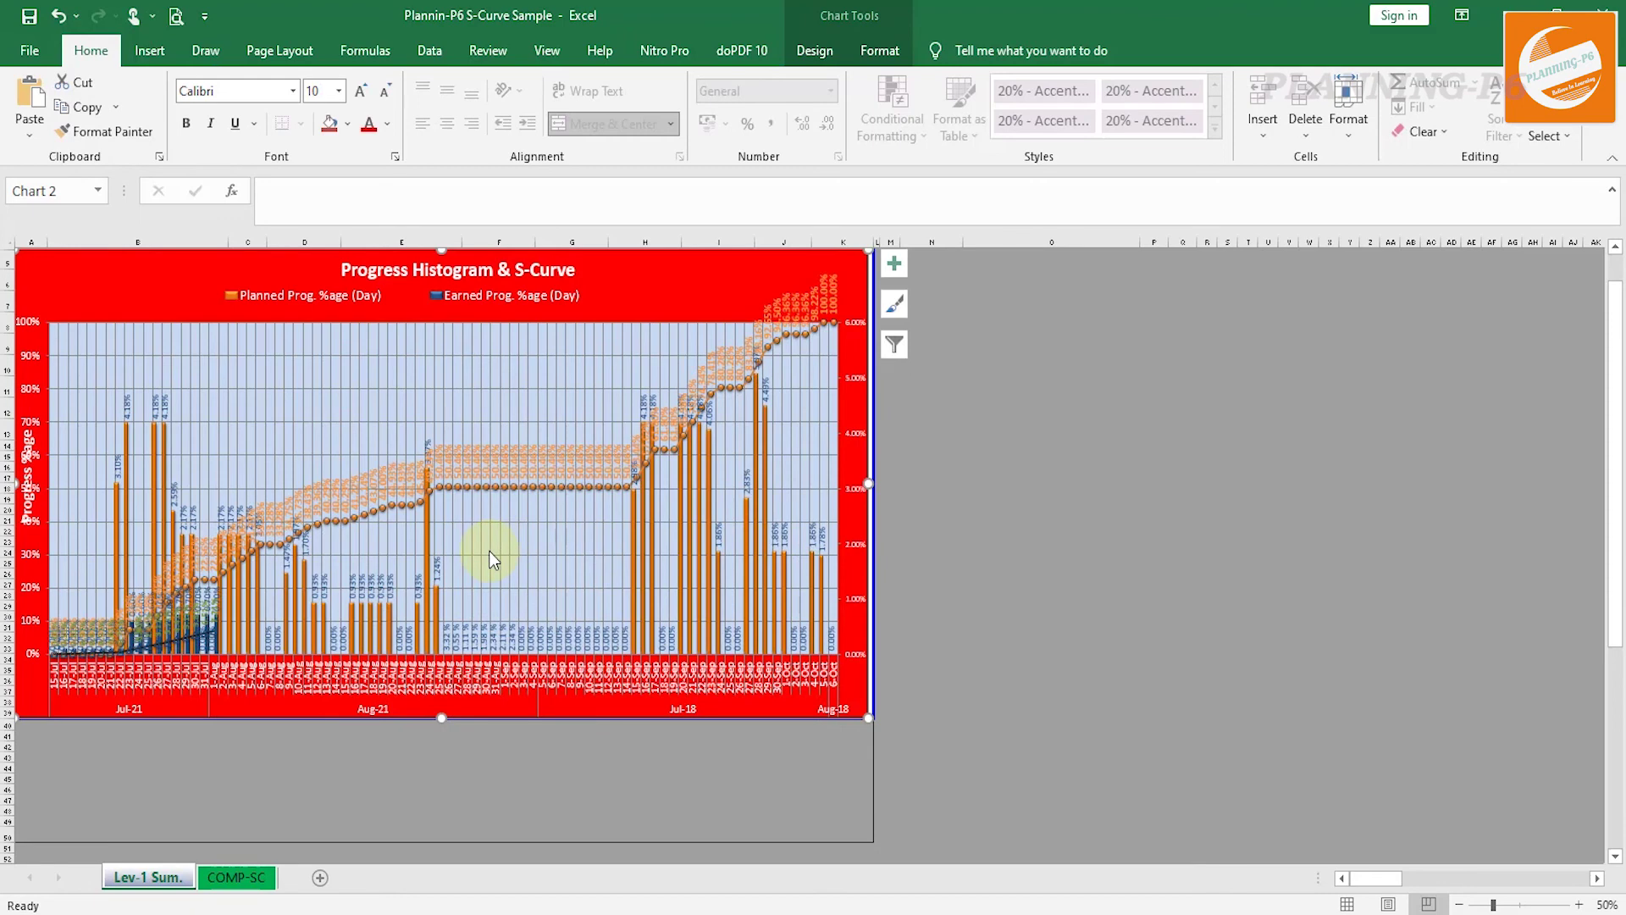
scroll(470, 550, "up", 2)
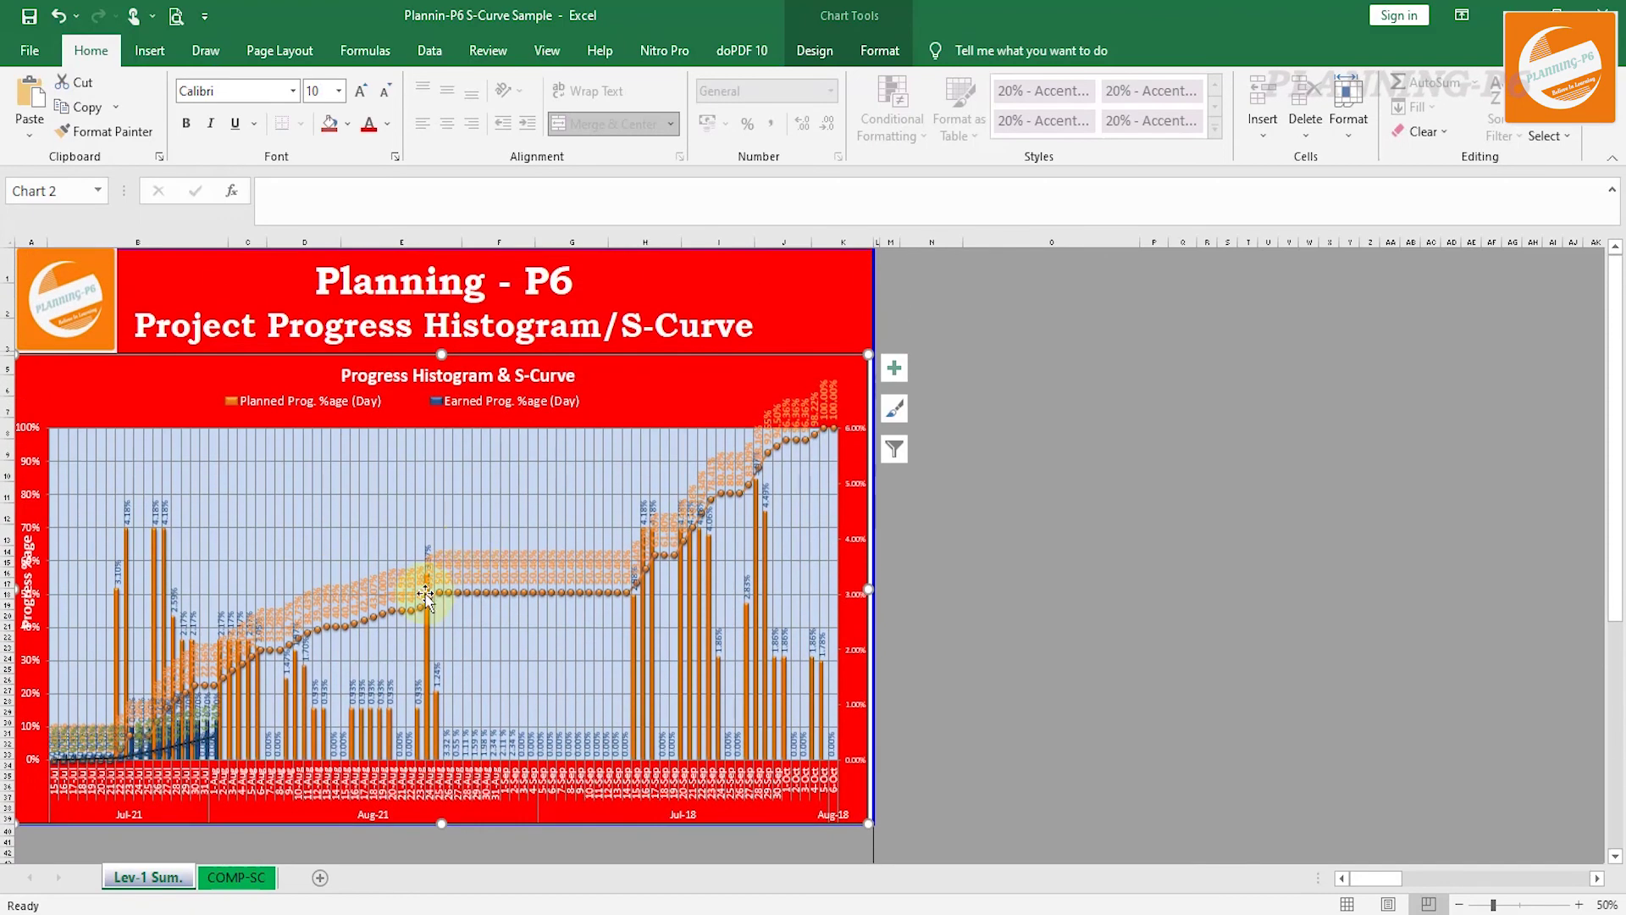
left_click(799, 297)
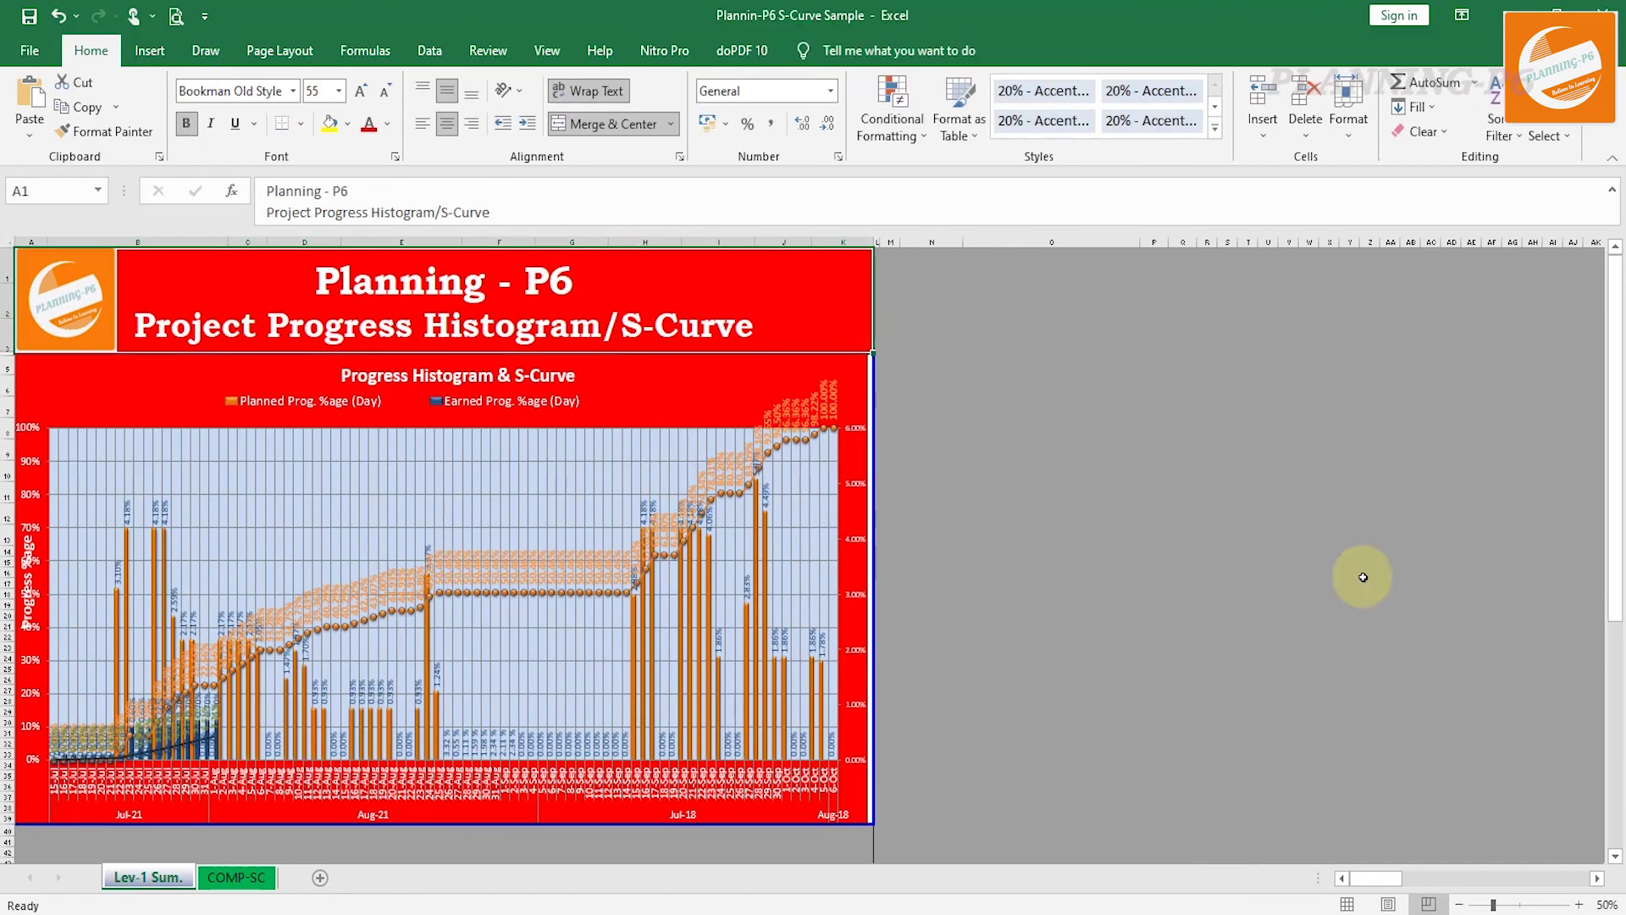